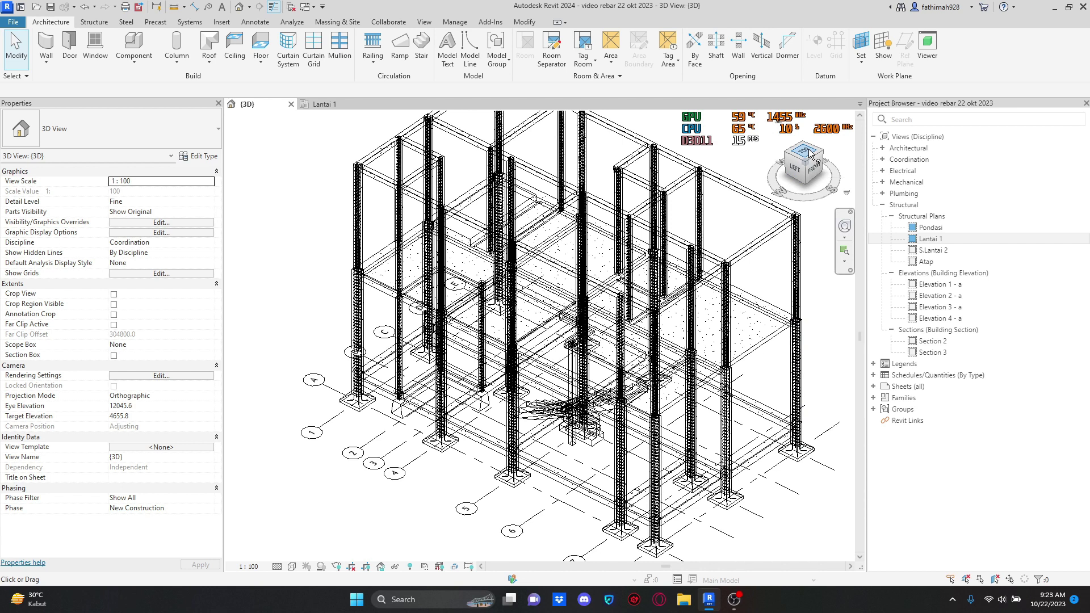
Step: Look over the structure in the 3D view and open the Lantai 1 structural plan
{"action": "left_click_drag", "start_coordinate": [806, 173], "coordinate": [742, 182]}
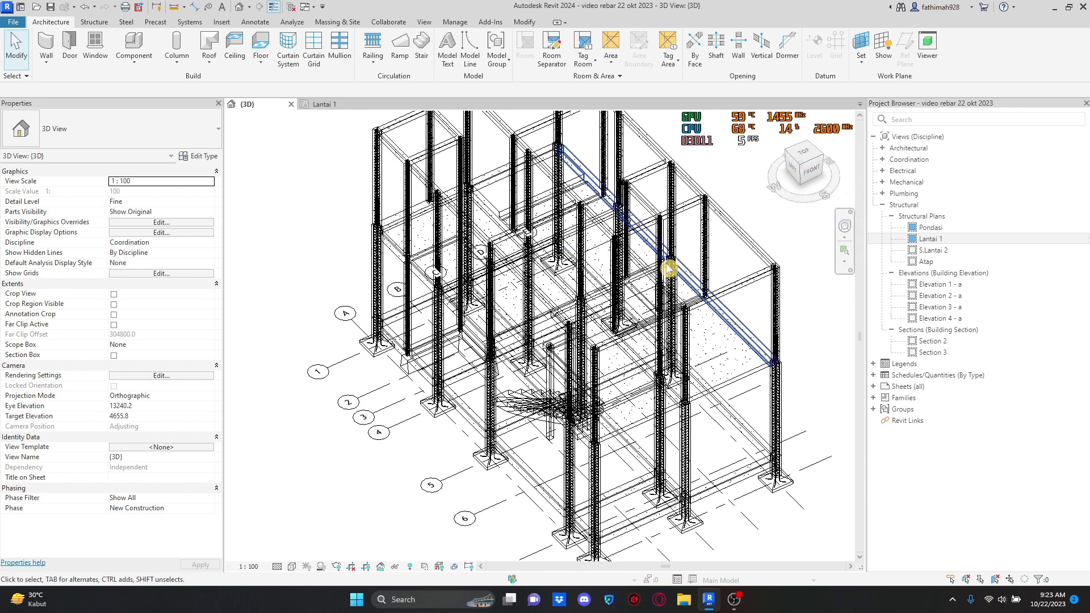
{"action": "scroll", "coordinate": [459, 382], "scroll_direction": "up", "scroll_amount": 2}
{"action": "scroll", "coordinate": [458, 382], "scroll_direction": "up", "scroll_amount": 3}
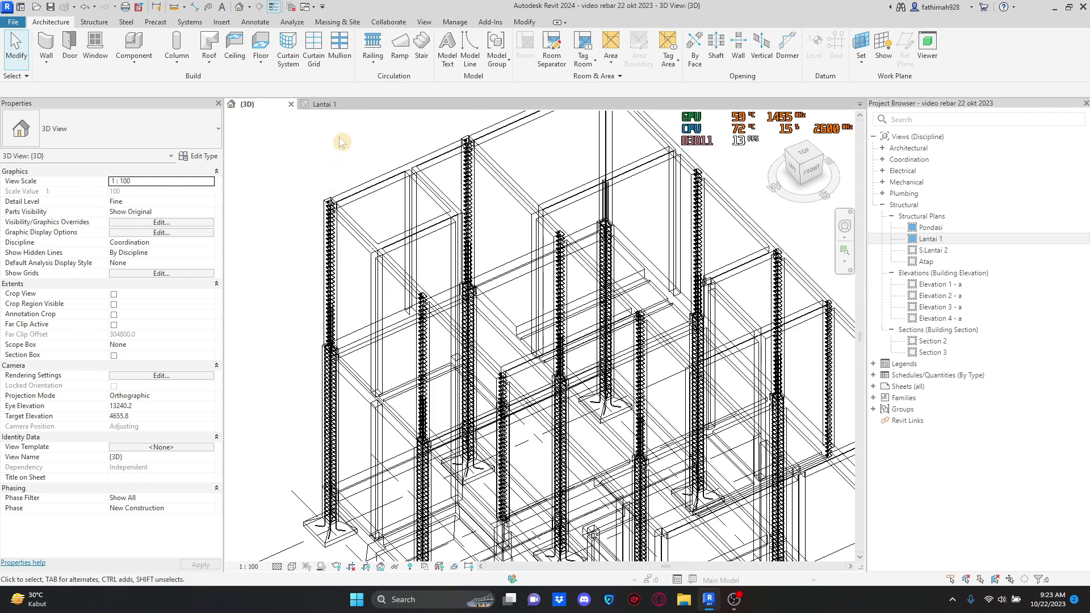
{"action": "left_click", "coordinate": [334, 105]}
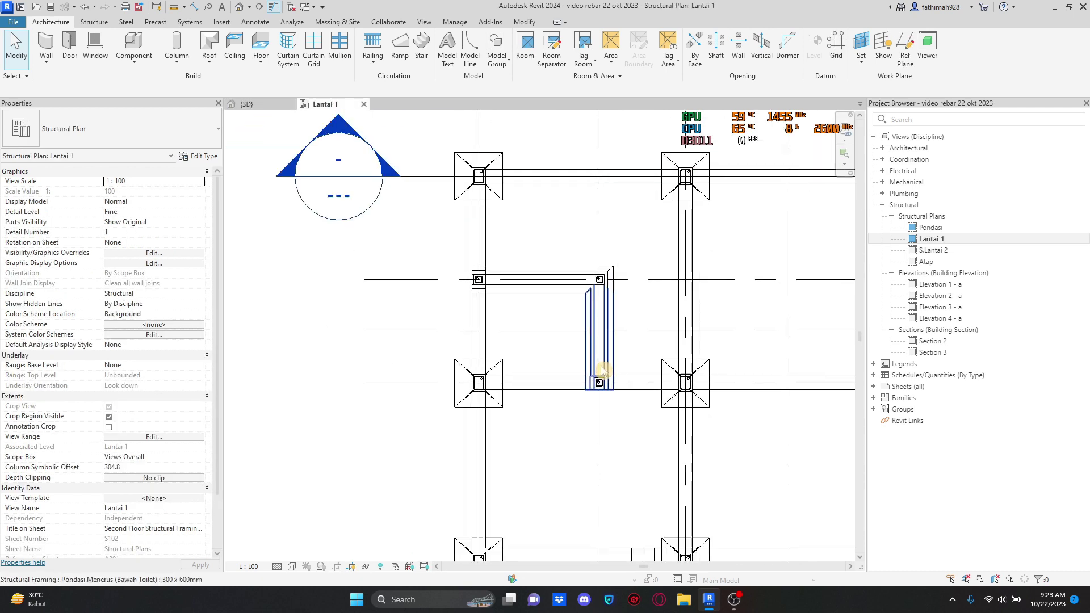
Step: Shorten the continuous 200x250 mm beam on grid line 1 so it starts at the middle column instead of the left column
{"action": "scroll", "coordinate": [515, 319], "scroll_direction": "down", "scroll_amount": 2}
{"action": "scroll", "coordinate": [594, 278], "scroll_direction": "up", "scroll_amount": 5}
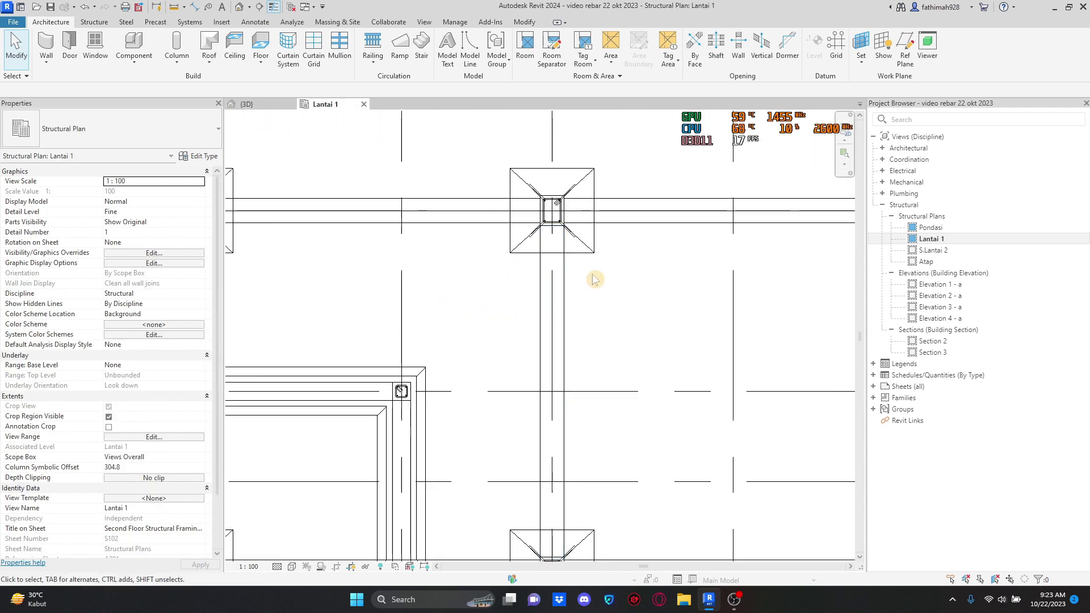
{"action": "scroll", "coordinate": [705, 233], "scroll_direction": "down", "scroll_amount": 3}
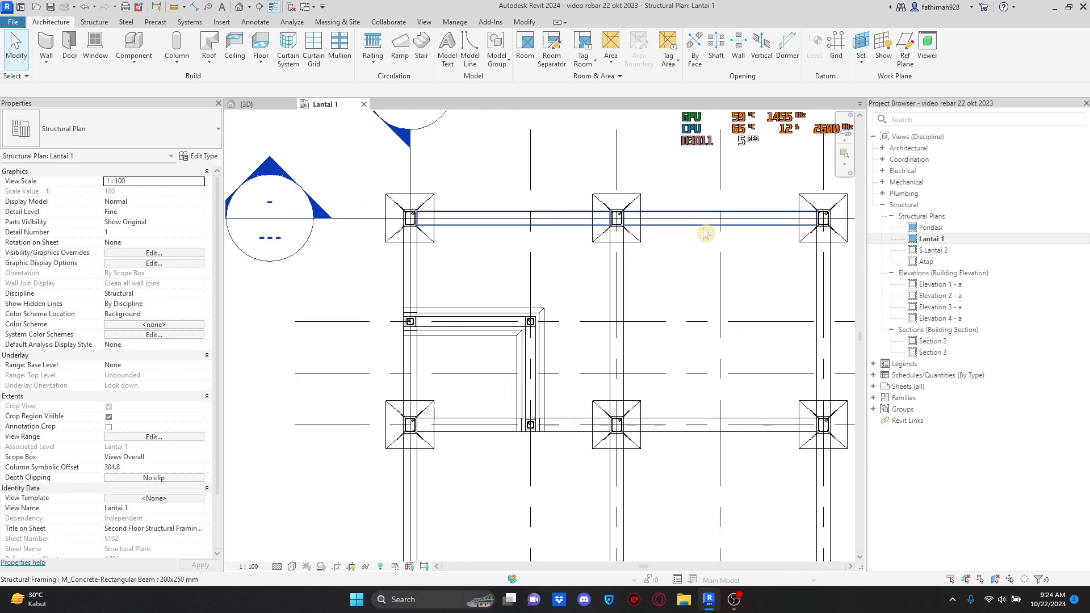
{"action": "scroll", "coordinate": [694, 246], "scroll_direction": "up", "scroll_amount": 2}
{"action": "middle_click_drag", "start_coordinate": [694, 246], "coordinate": [582, 326]}
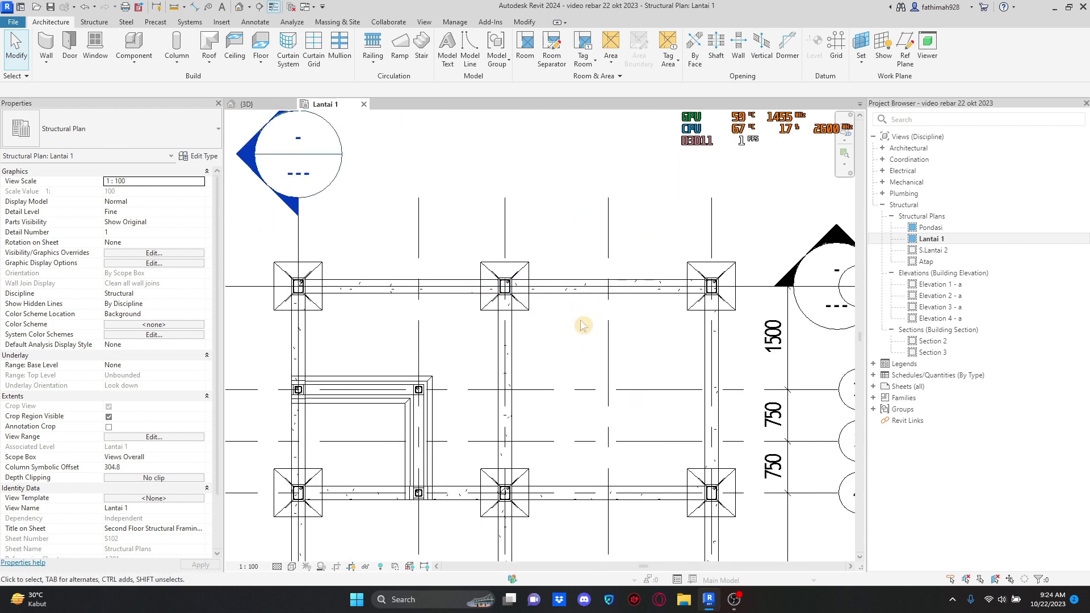
{"action": "middle_click_drag", "start_coordinate": [433, 324], "coordinate": [445, 297]}
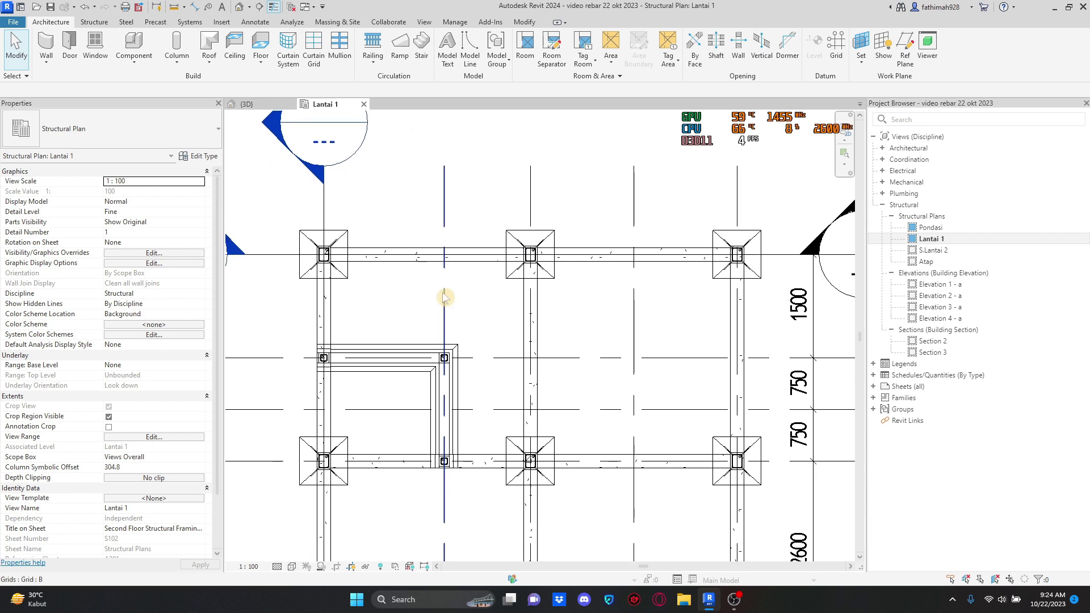
{"action": "left_click", "coordinate": [619, 269]}
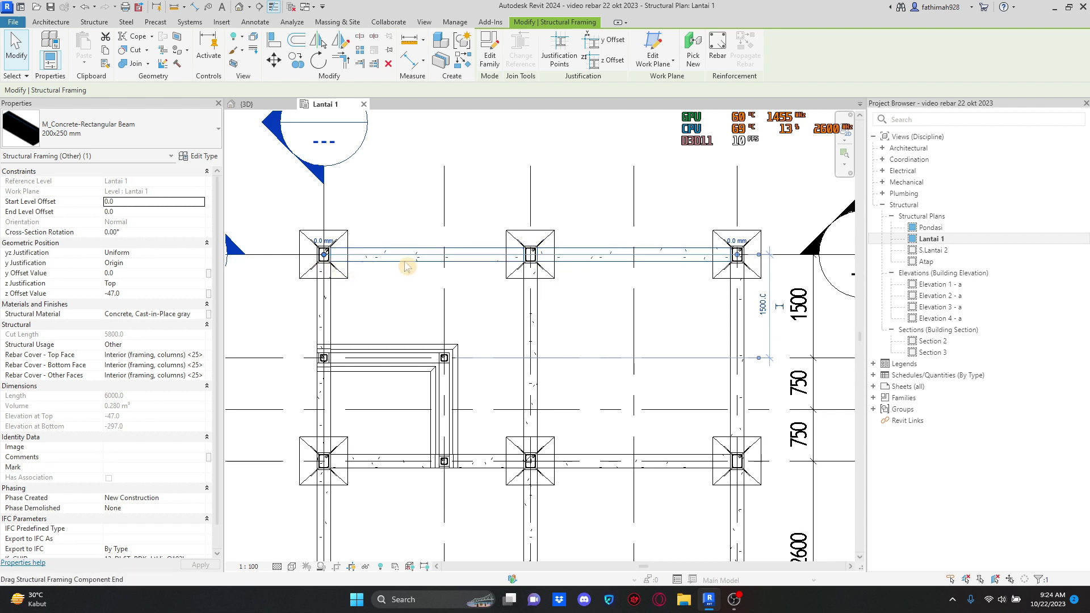
{"action": "left_click_drag", "start_coordinate": [405, 264], "coordinate": [528, 256]}
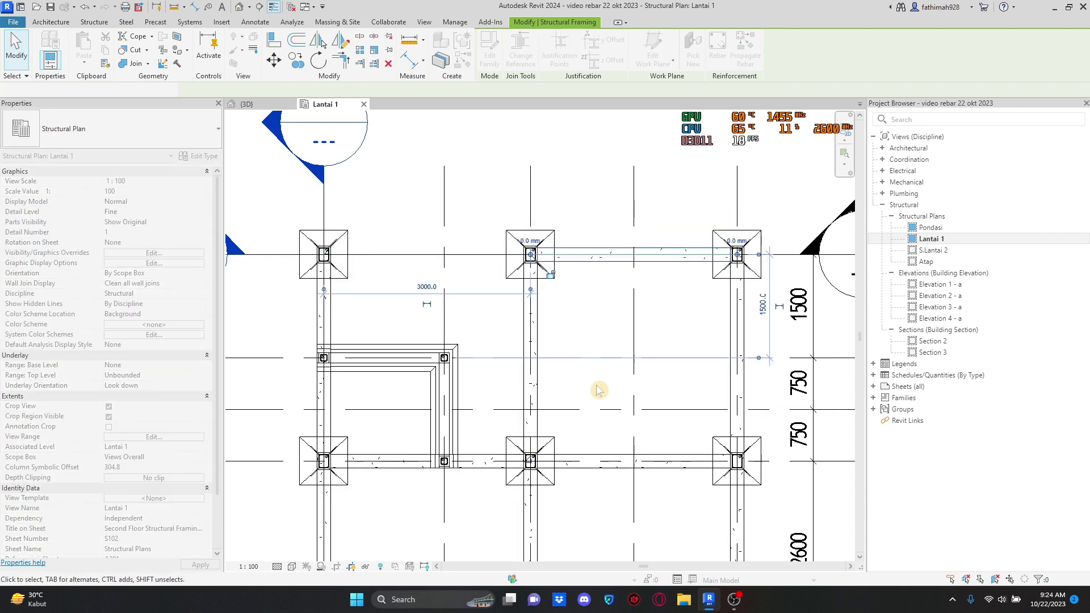
{"action": "left_click", "coordinate": [599, 347]}
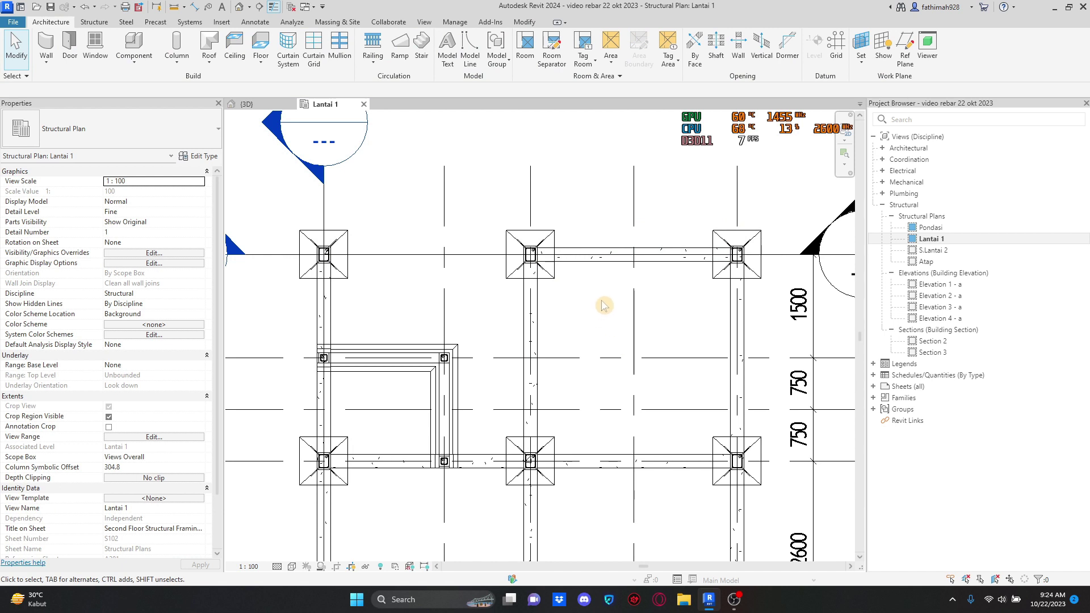
Step: Extend the shortened beam on grid line 1 from the middle column back to the left column
{"action": "scroll", "coordinate": [605, 306], "scroll_direction": "up", "scroll_amount": 2}
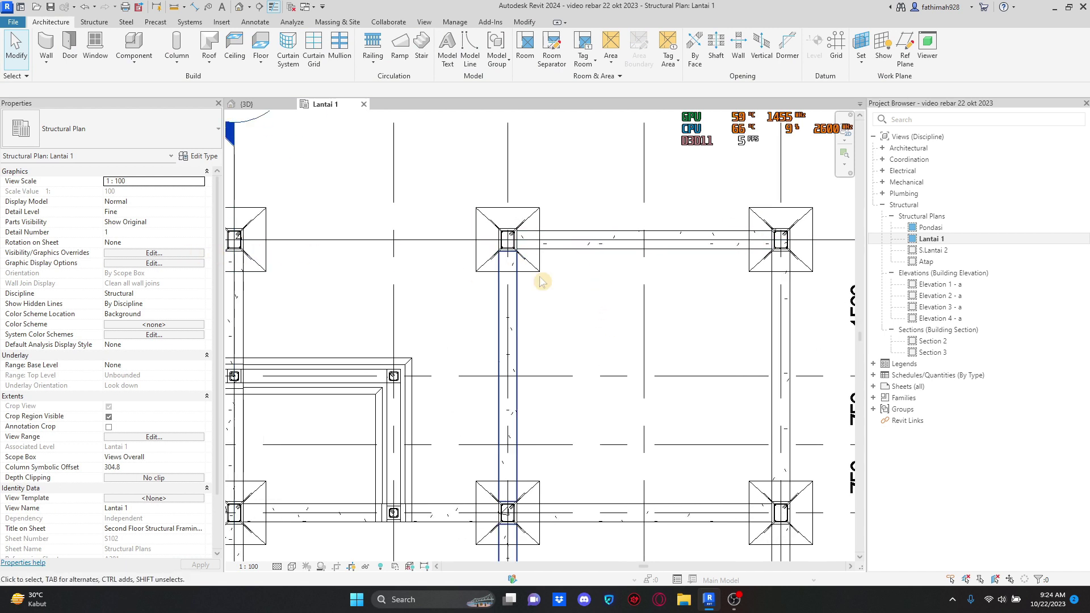
{"action": "scroll", "coordinate": [573, 275], "scroll_direction": "down", "scroll_amount": 2}
{"action": "scroll", "coordinate": [582, 311], "scroll_direction": "up", "scroll_amount": 1}
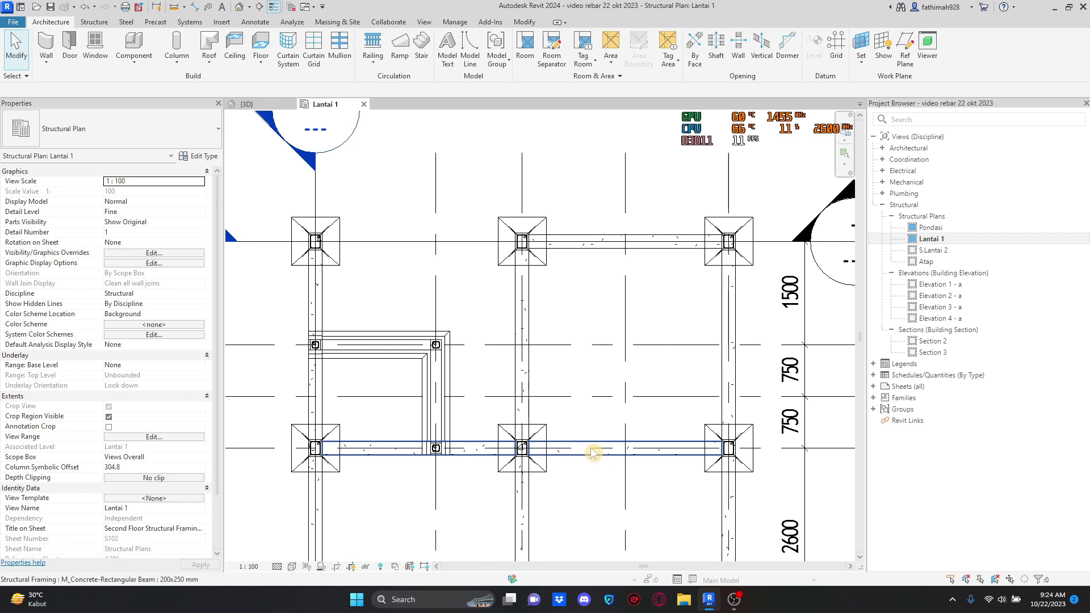
{"action": "left_click", "coordinate": [576, 242]}
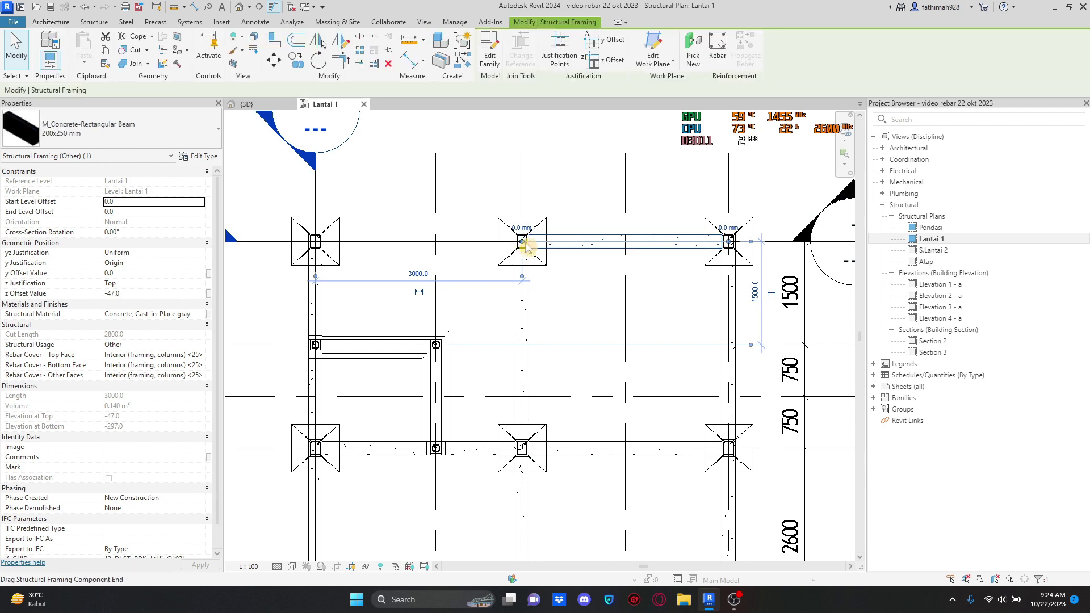
{"action": "left_click_drag", "start_coordinate": [524, 243], "coordinate": [315, 242]}
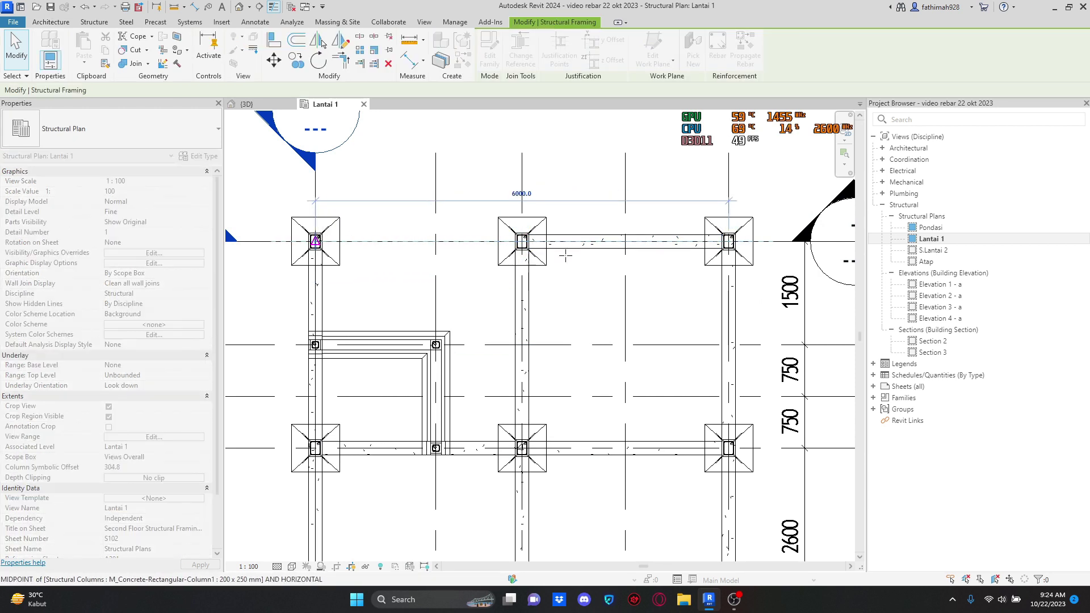
{"action": "left_click", "coordinate": [588, 267]}
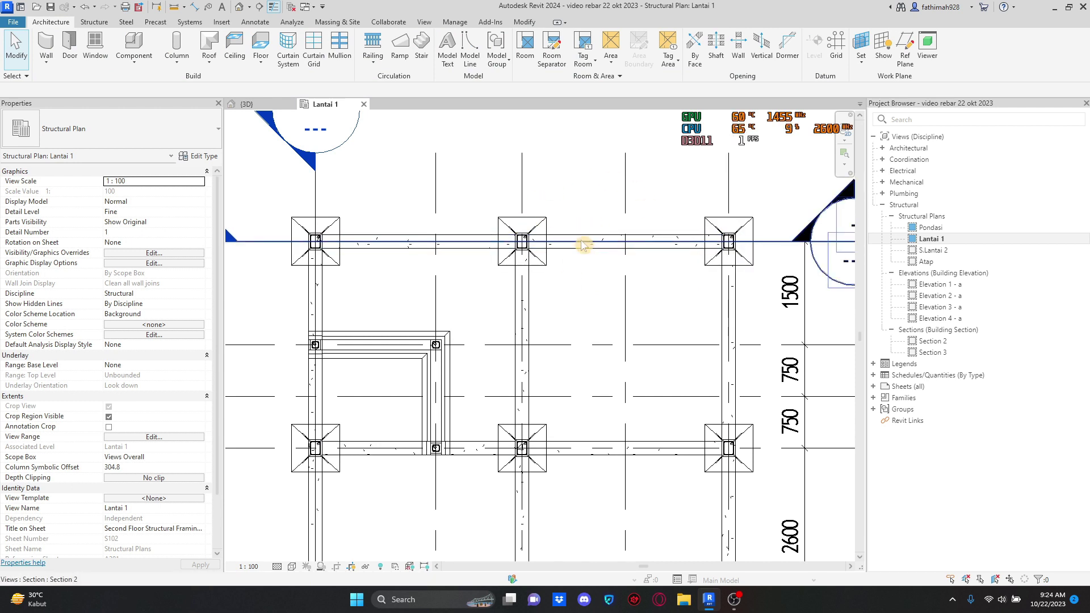
Step: Examine how the 200x250 mm beams on grid lines 1 and 4 span across the columns
{"action": "left_click", "coordinate": [401, 236]}
{"action": "left_click", "coordinate": [415, 197]}
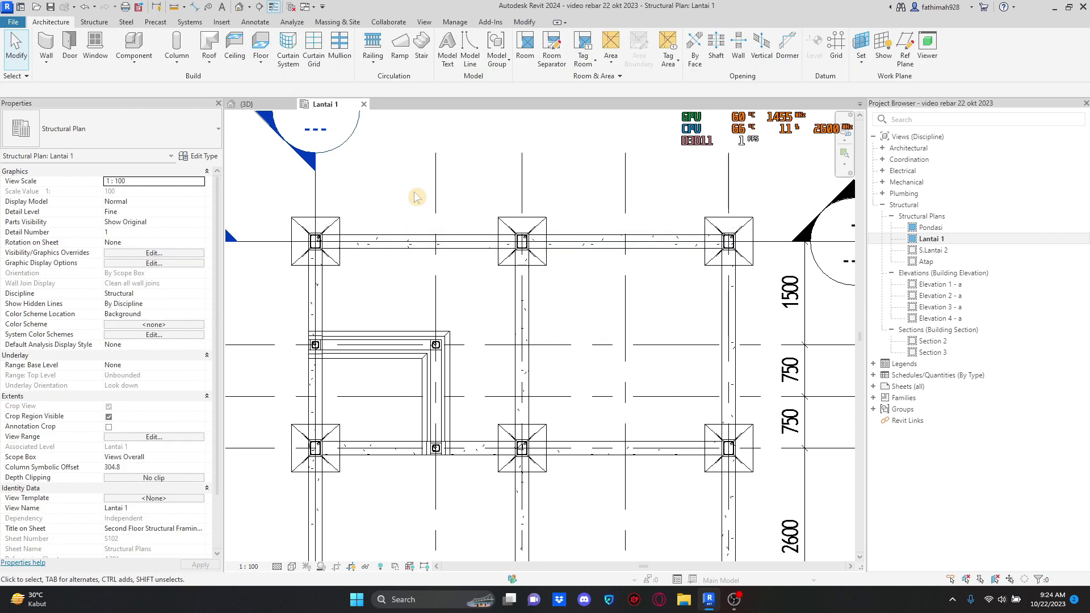
{"action": "left_click", "coordinate": [410, 245]}
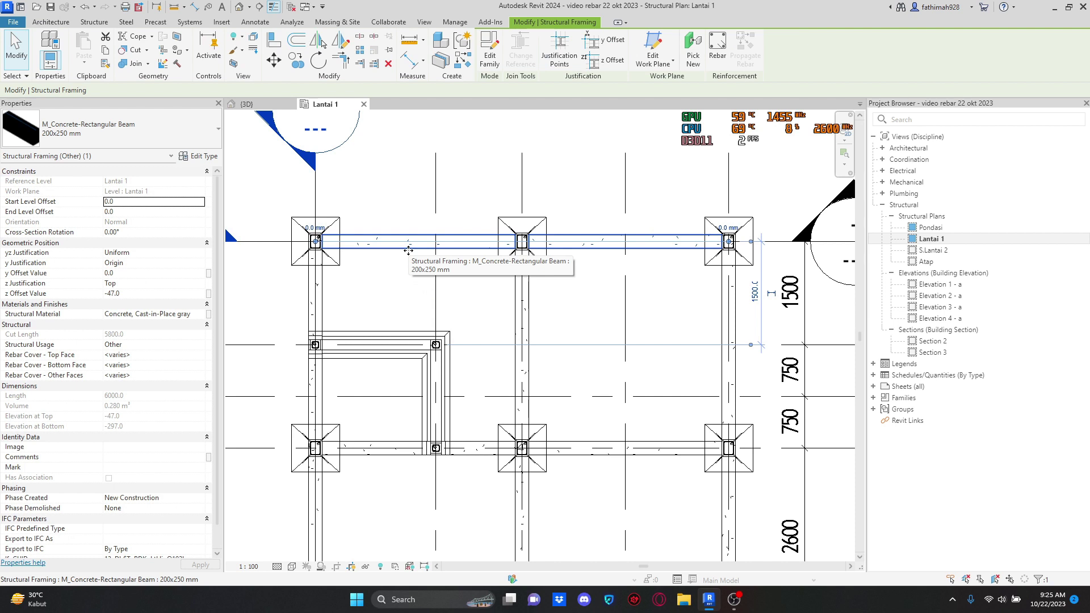
{"action": "scroll", "coordinate": [670, 335], "scroll_direction": "down", "scroll_amount": 2}
{"action": "scroll", "coordinate": [580, 307], "scroll_direction": "up", "scroll_amount": 2}
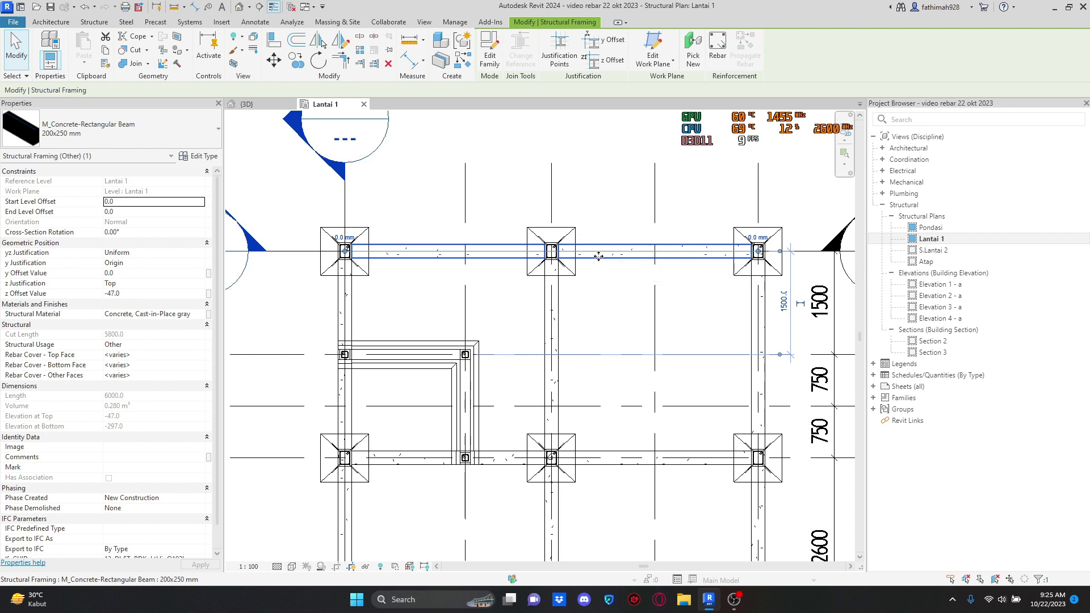
{"action": "left_click", "coordinate": [627, 455]}
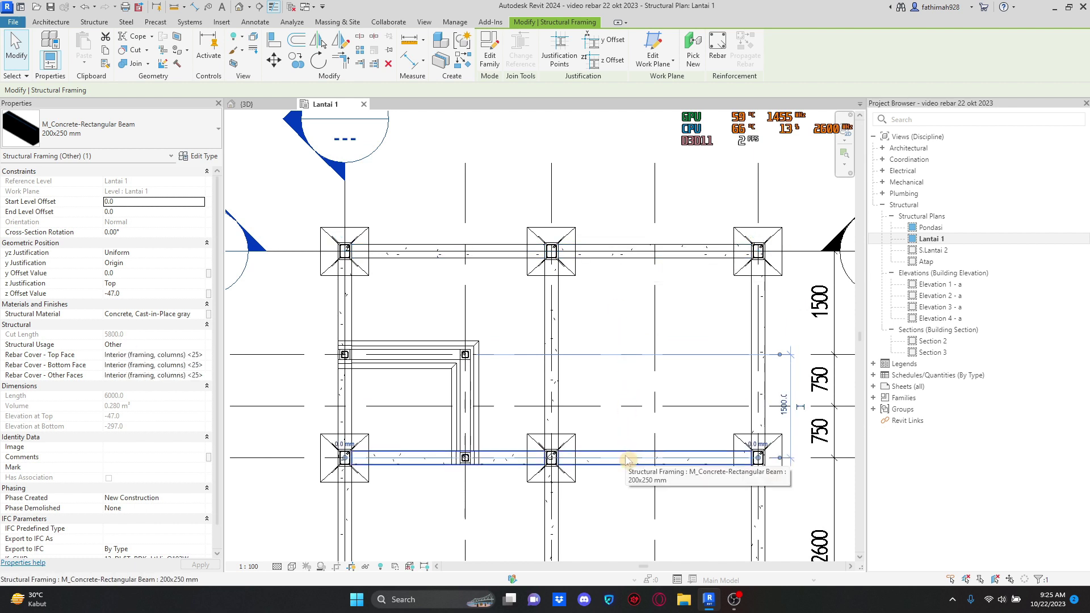
{"action": "middle_click_drag", "start_coordinate": [622, 393], "coordinate": [619, 297]}
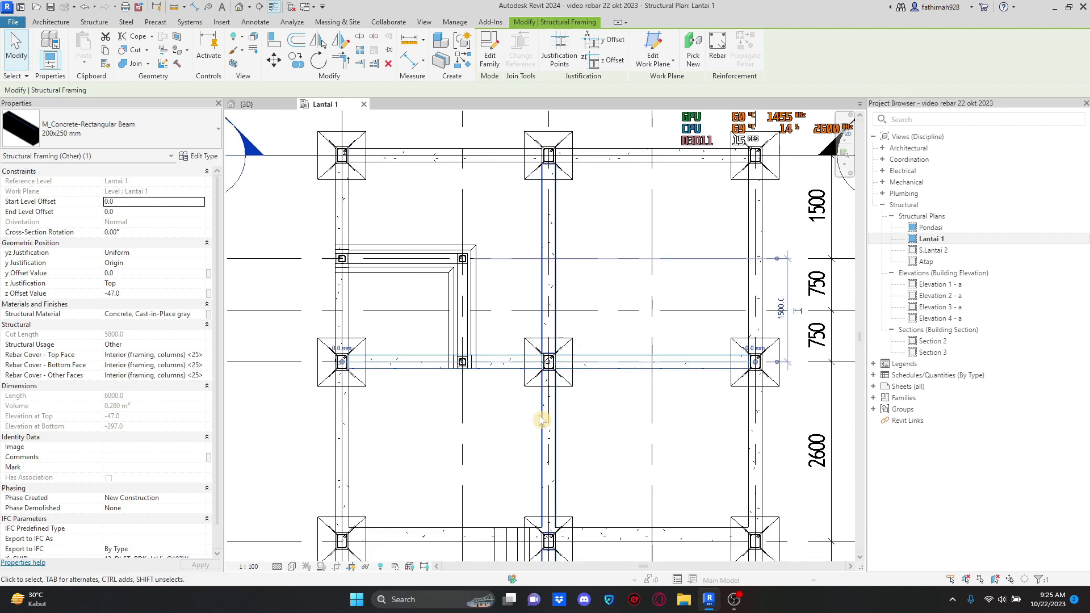
{"action": "scroll", "coordinate": [533, 433], "scroll_direction": "down", "scroll_amount": 2}
{"action": "scroll", "coordinate": [575, 294], "scroll_direction": "up", "scroll_amount": 2}
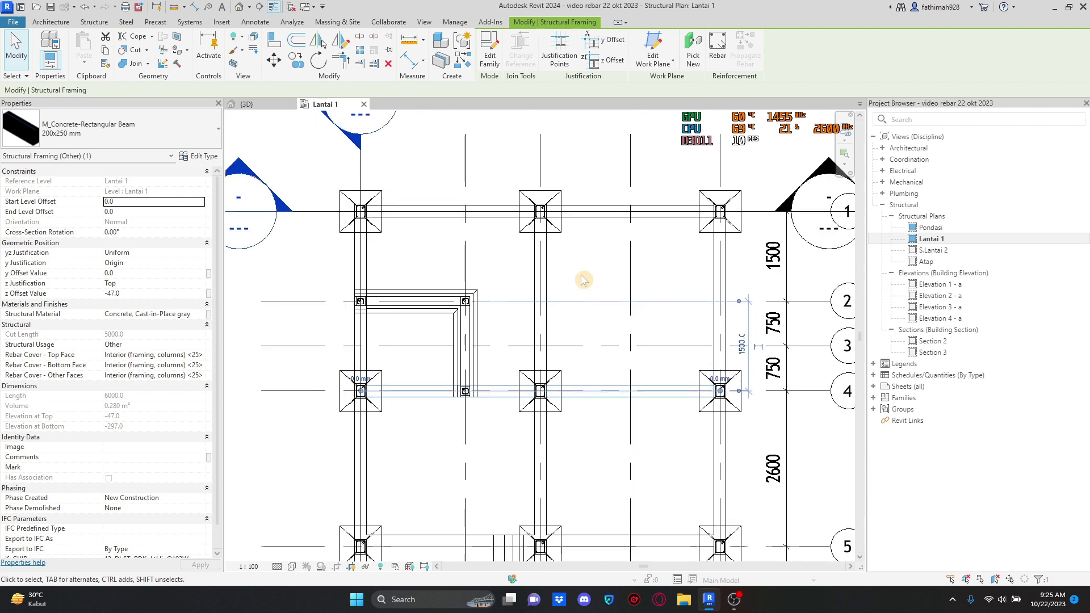
Step: Delete the continuous beams on grid lines 1 and 4
{"action": "left_click", "coordinate": [478, 218]}
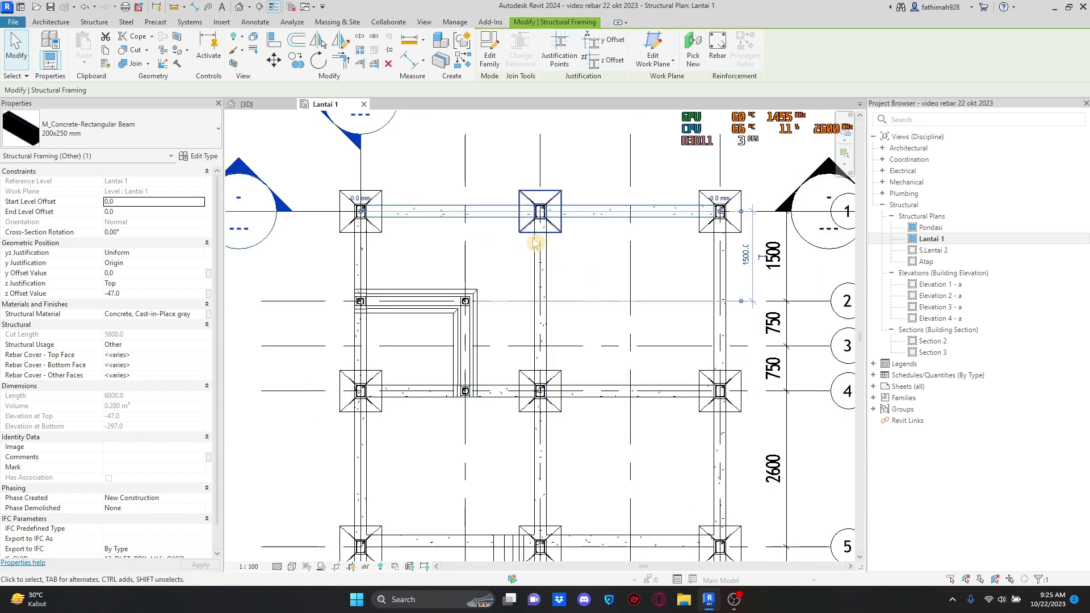
{"action": "key", "text": "Delete"}
{"action": "key", "text": "Escape"}
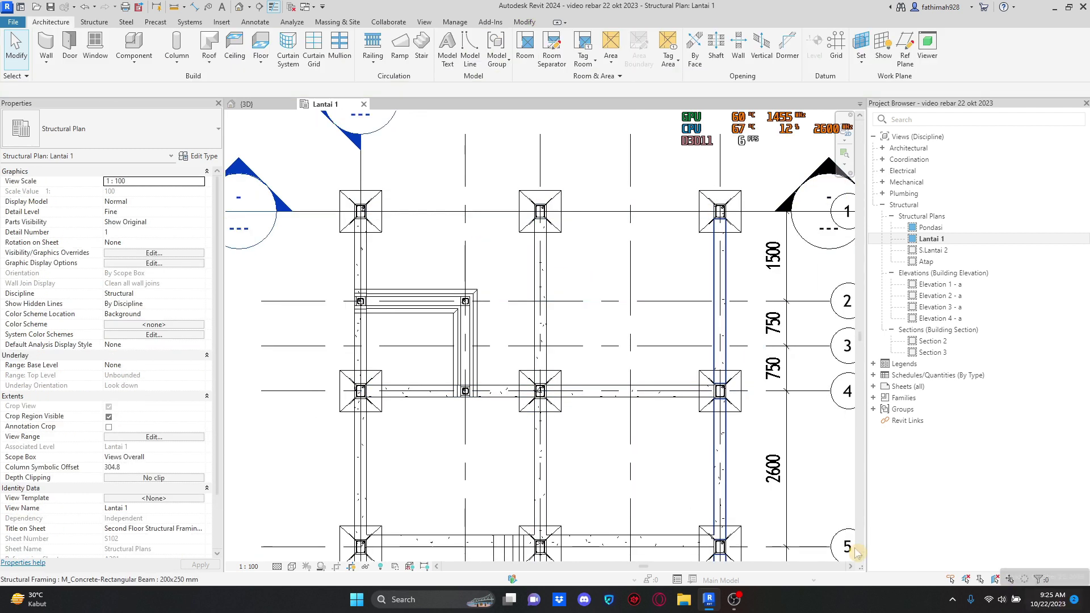
{"action": "left_click", "coordinate": [603, 397]}
{"action": "key", "text": "Delete"}
Step: Delete the continuous beams on grid lines 5 and 8
{"action": "scroll", "coordinate": [608, 403], "scroll_direction": "down", "scroll_amount": 2}
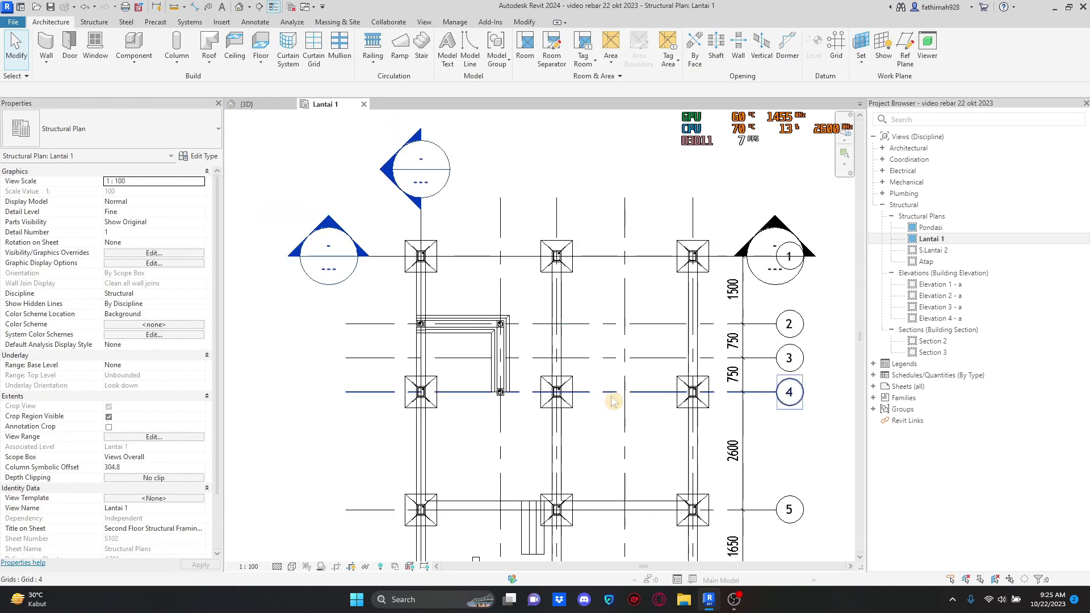
{"action": "middle_click_drag", "start_coordinate": [615, 403], "coordinate": [585, 198]}
{"action": "left_click", "coordinate": [578, 309]}
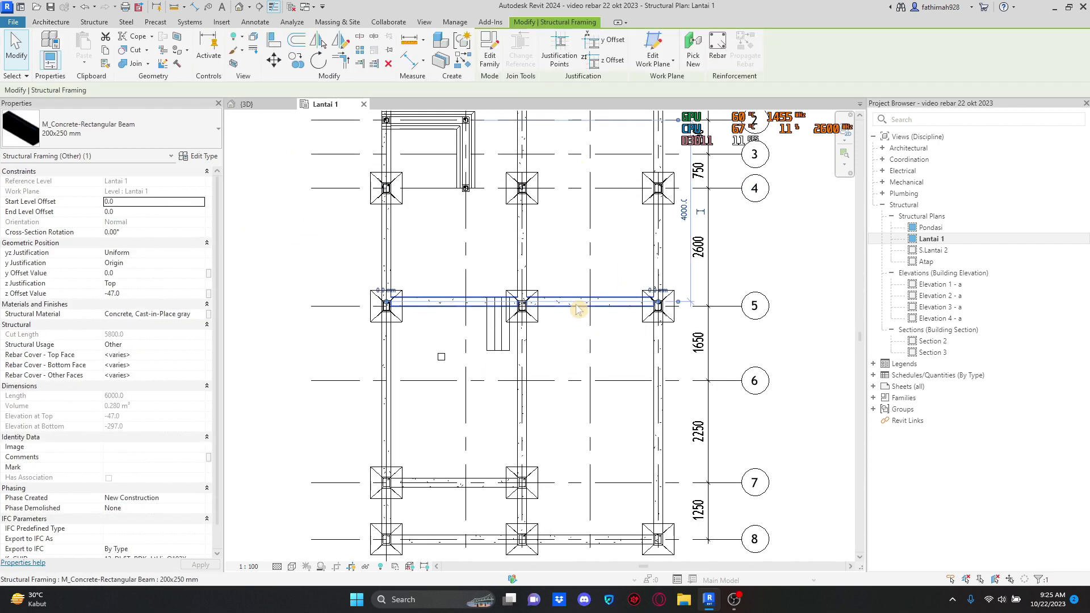
{"action": "key", "text": "Delete"}
{"action": "left_click", "coordinate": [570, 539]}
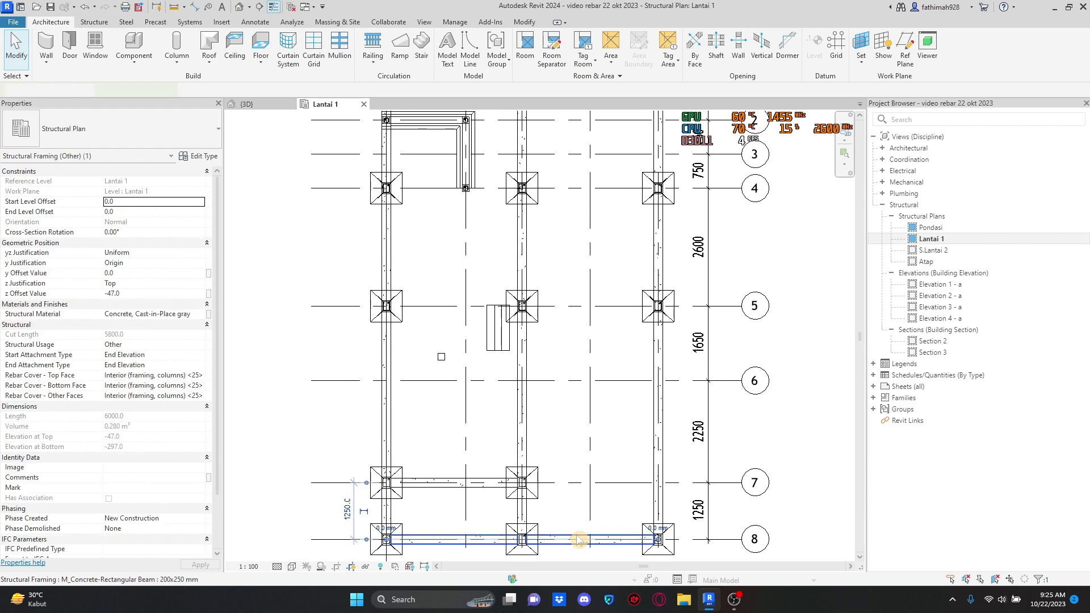
{"action": "key", "text": "Delete"}
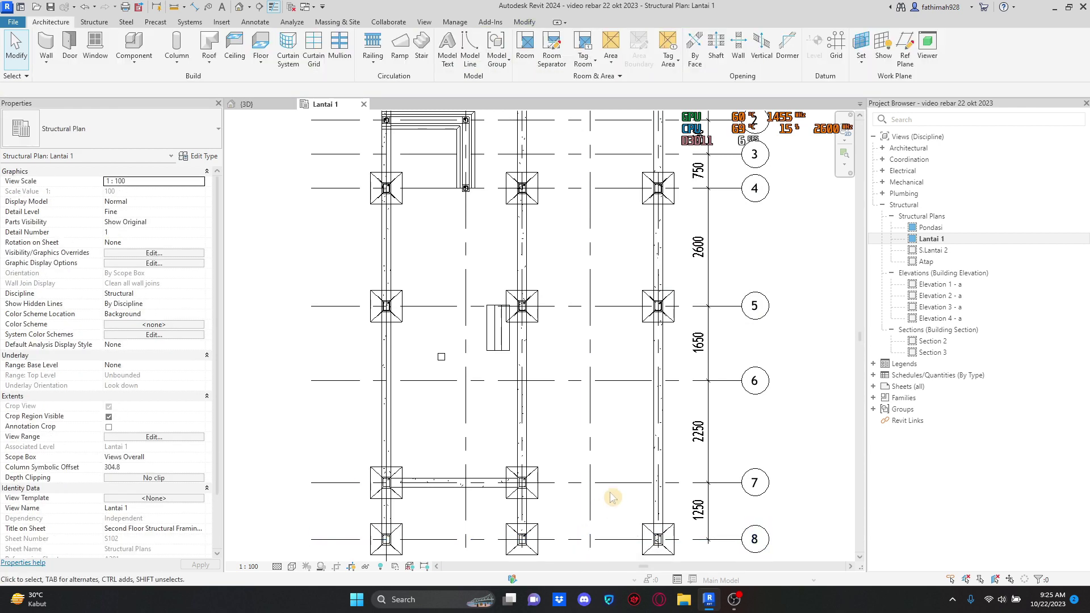
Step: Delete the long vertical beams along the right and left outer column rows, keeping the middle one
{"action": "left_click", "coordinate": [656, 457]}
{"action": "key", "text": "Delete"}
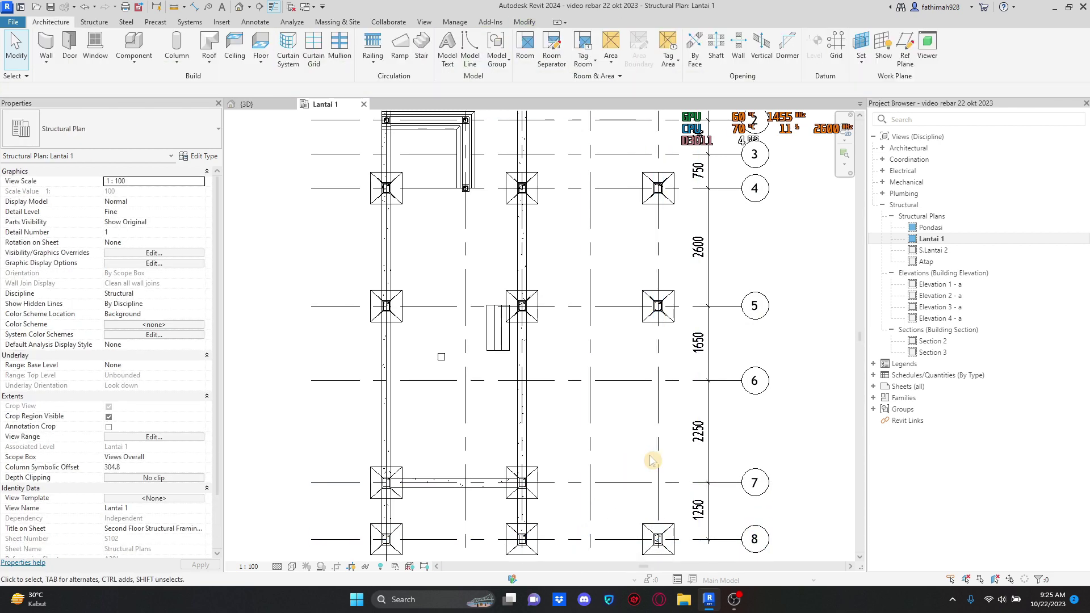
{"action": "left_click", "coordinate": [404, 433]}
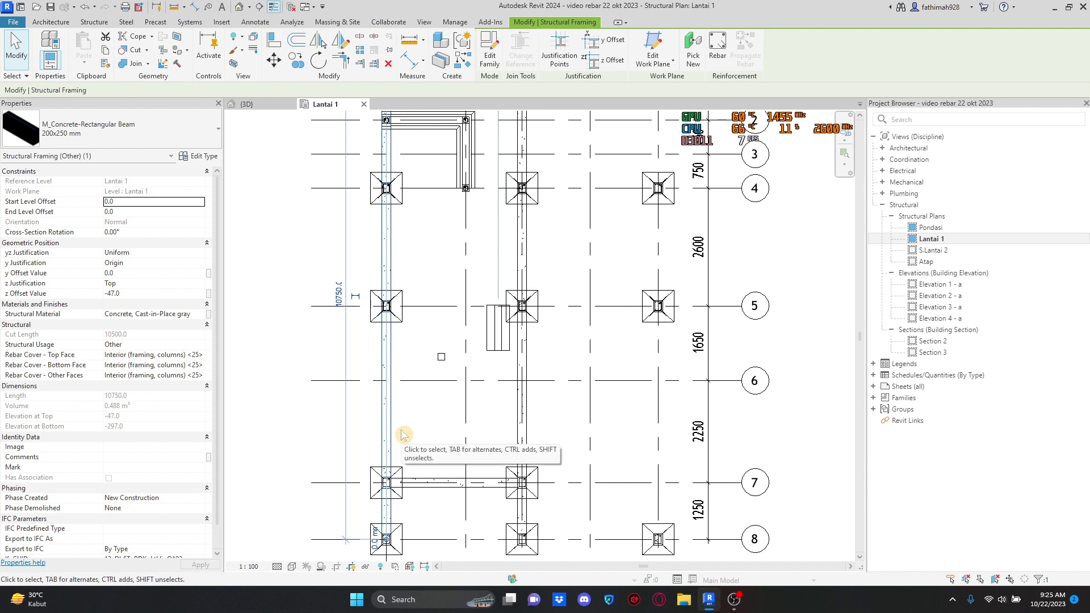
{"action": "key", "text": "Delete"}
Step: Place an M_Concrete-Rectangular Beam of type 200x250 mm on grid line 1 from the left column to the middle column
{"action": "middle_click_drag", "start_coordinate": [440, 308], "coordinate": [421, 438]}
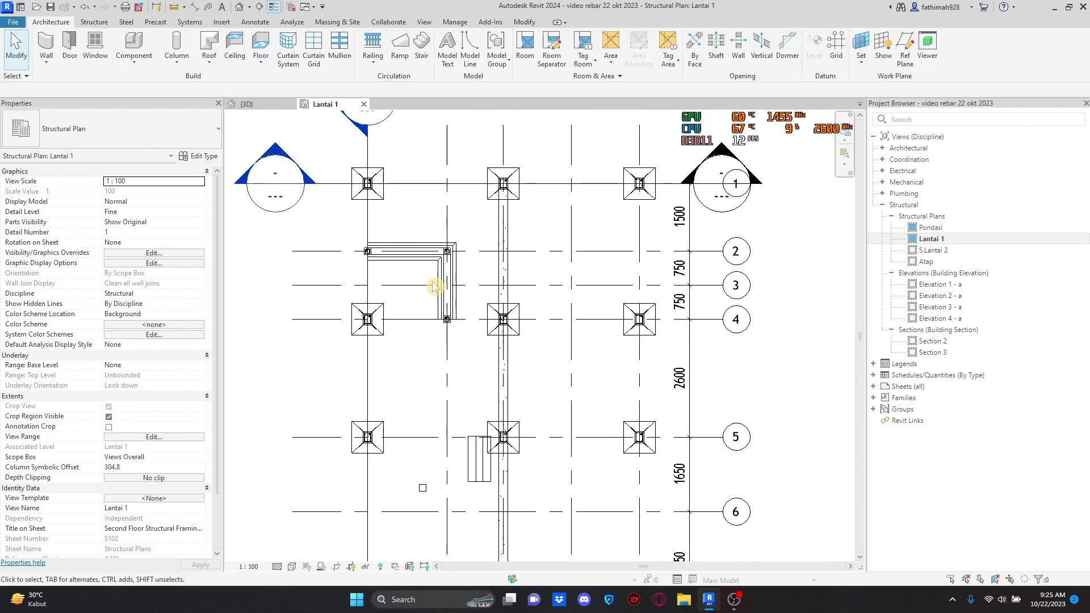
{"action": "left_click", "coordinate": [93, 22]}
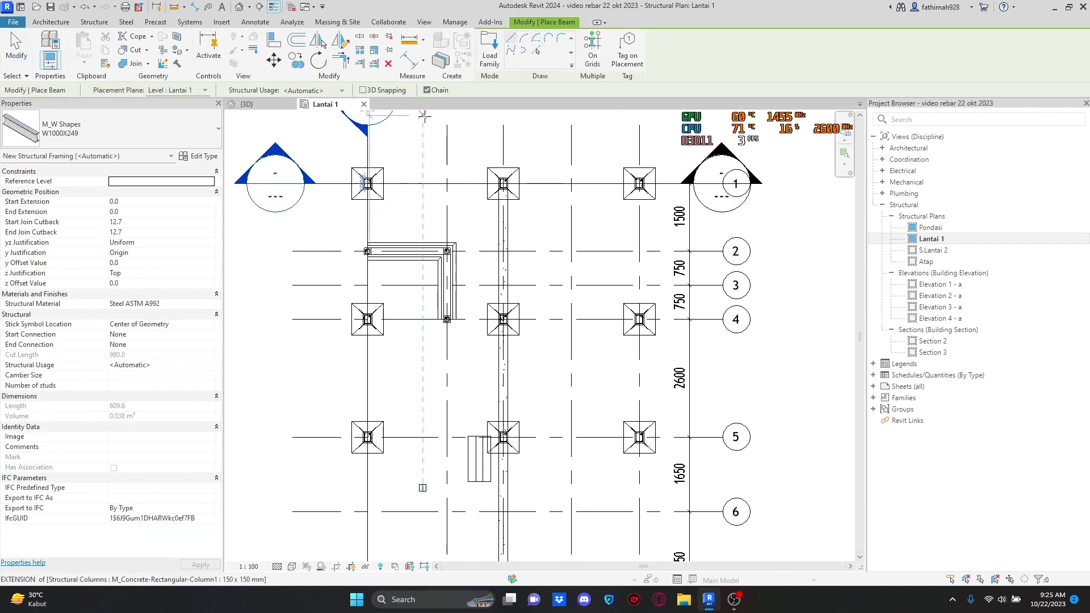
{"action": "scroll", "coordinate": [392, 168], "scroll_direction": "up", "scroll_amount": 2}
{"action": "left_click", "coordinate": [131, 129]}
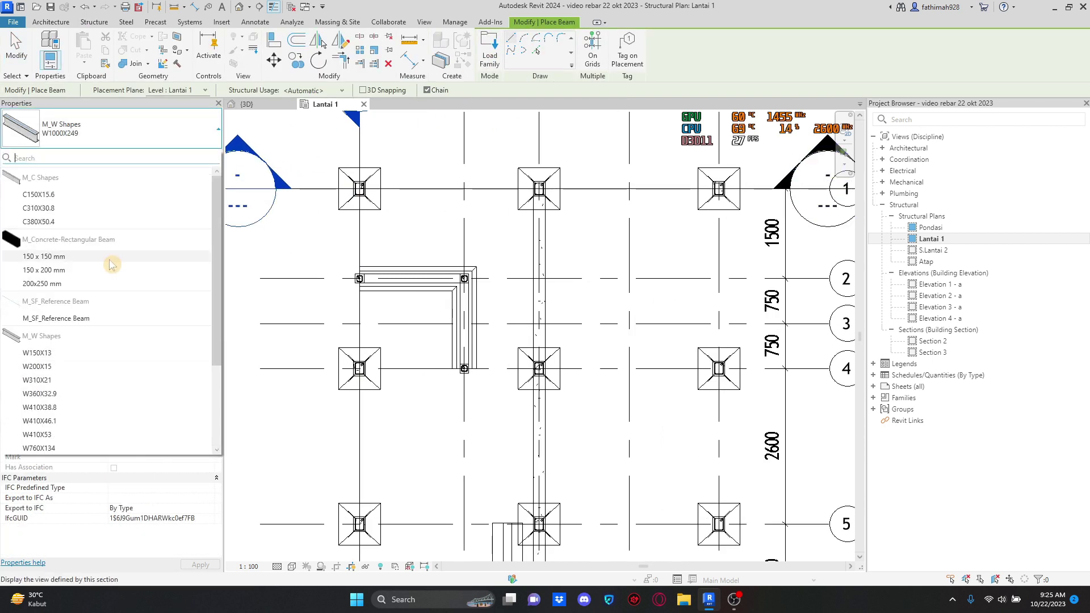
{"action": "left_click", "coordinate": [94, 283]}
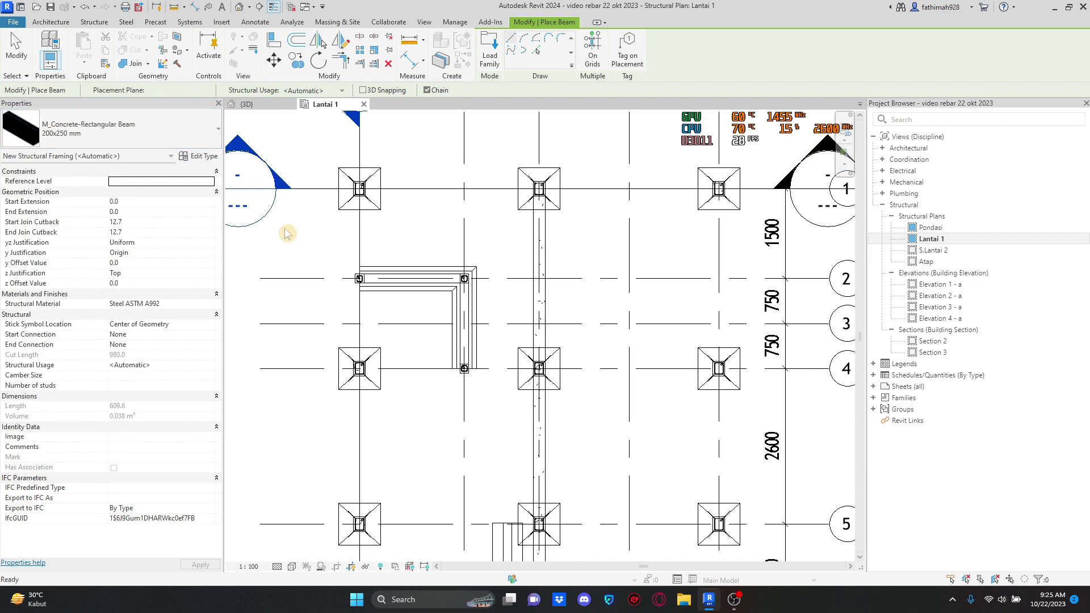
{"action": "left_click", "coordinate": [359, 189]}
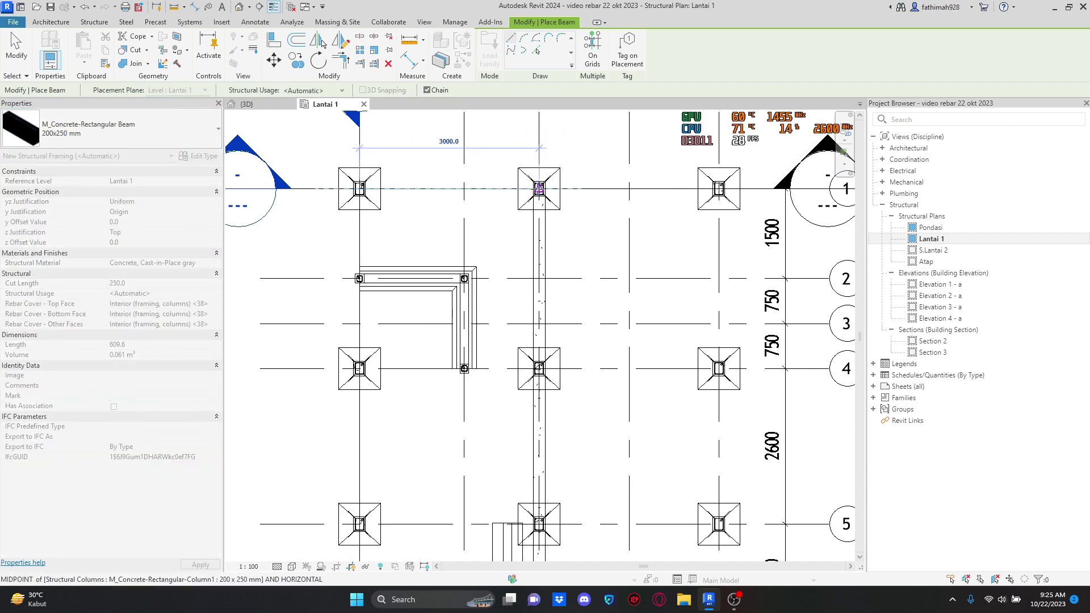
{"action": "left_click", "coordinate": [538, 189]}
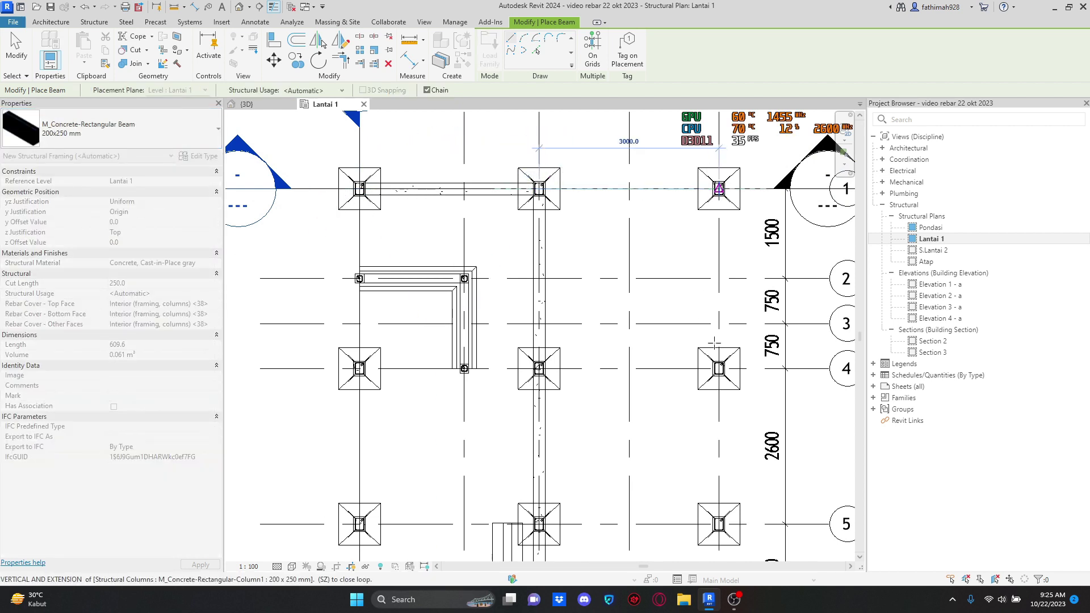
Step: Place 200x250 mm beams on grid line 1 from C to E and down grid line E through 4 and 5 to 8
{"action": "left_click", "coordinate": [707, 189]}
{"action": "left_click", "coordinate": [719, 369]}
{"action": "middle_click_drag", "start_coordinate": [735, 397], "coordinate": [712, 256]}
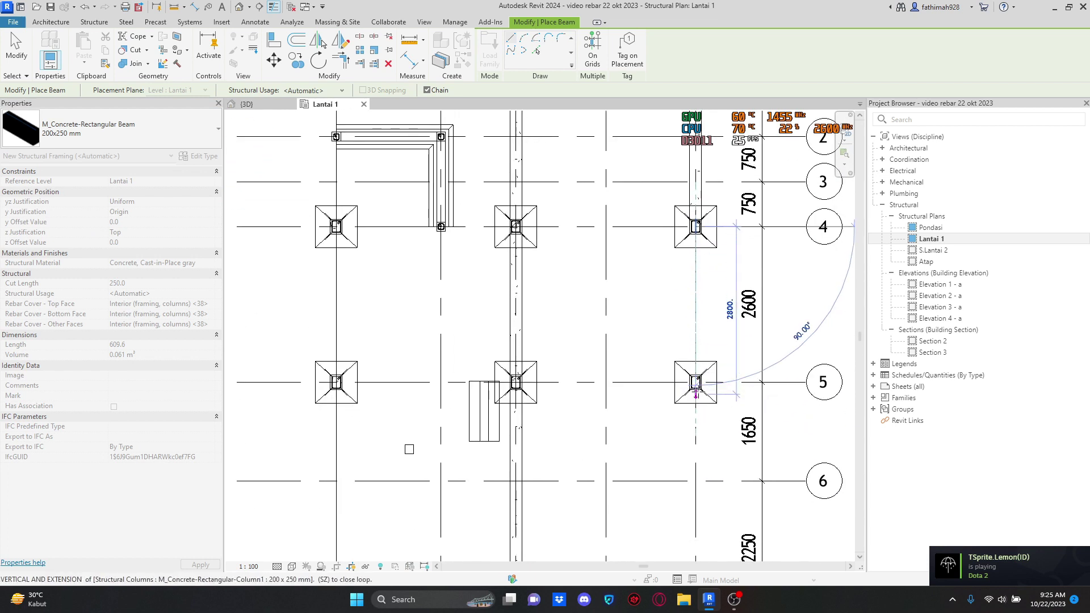
{"action": "left_click", "coordinate": [696, 382]}
{"action": "scroll", "coordinate": [693, 397], "scroll_direction": "down", "scroll_amount": 10, "text": "ctrl"}
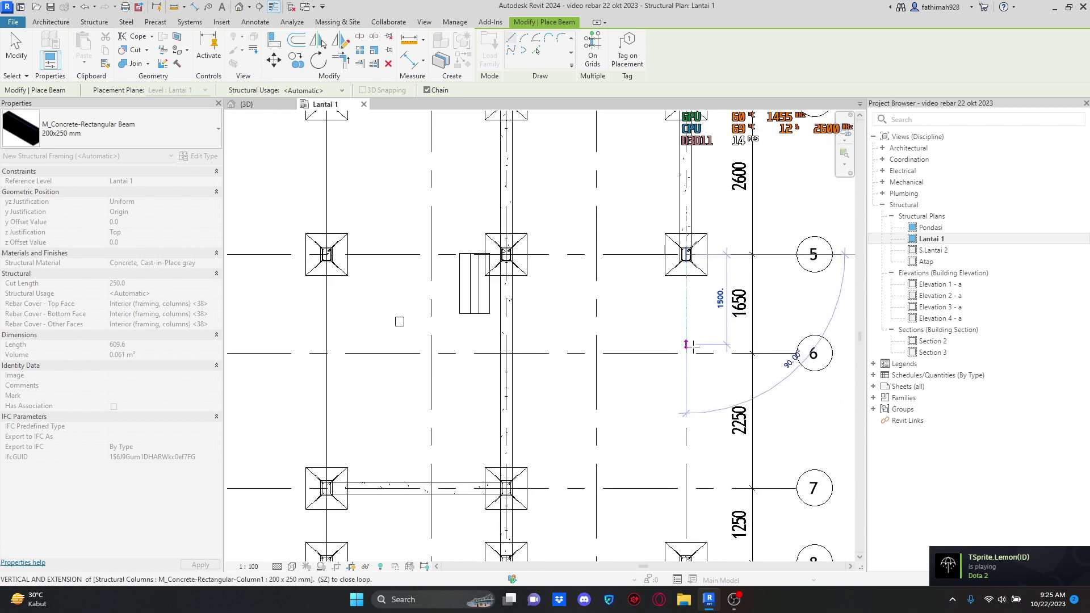
{"action": "left_click", "coordinate": [689, 407]}
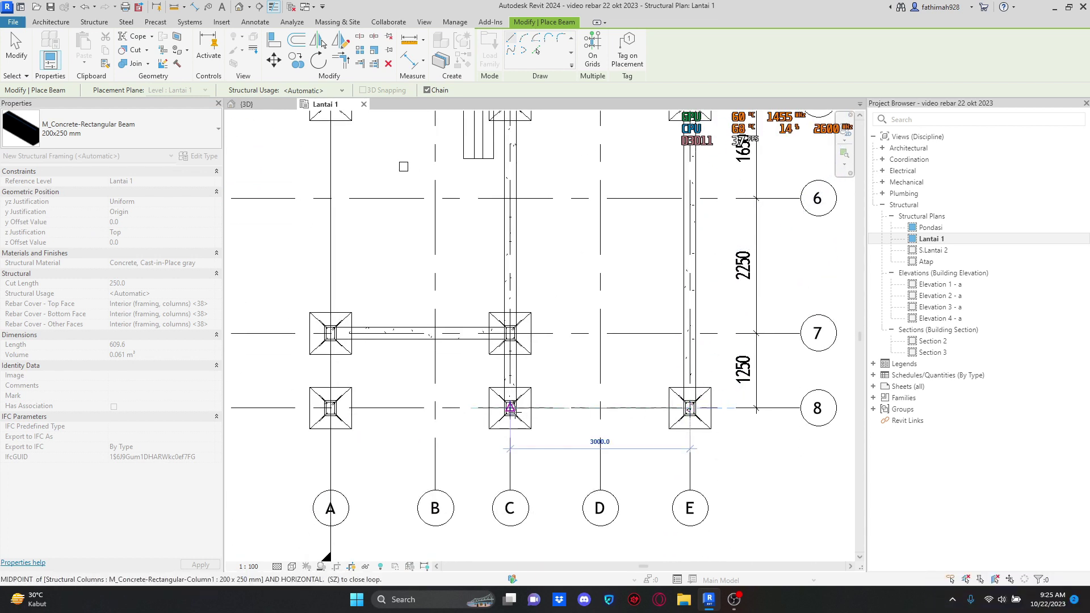
Step: Continue the beam chain column to column along grid line 8 from E to A and up grid line A to grid line 1
{"action": "left_click", "coordinate": [510, 407]}
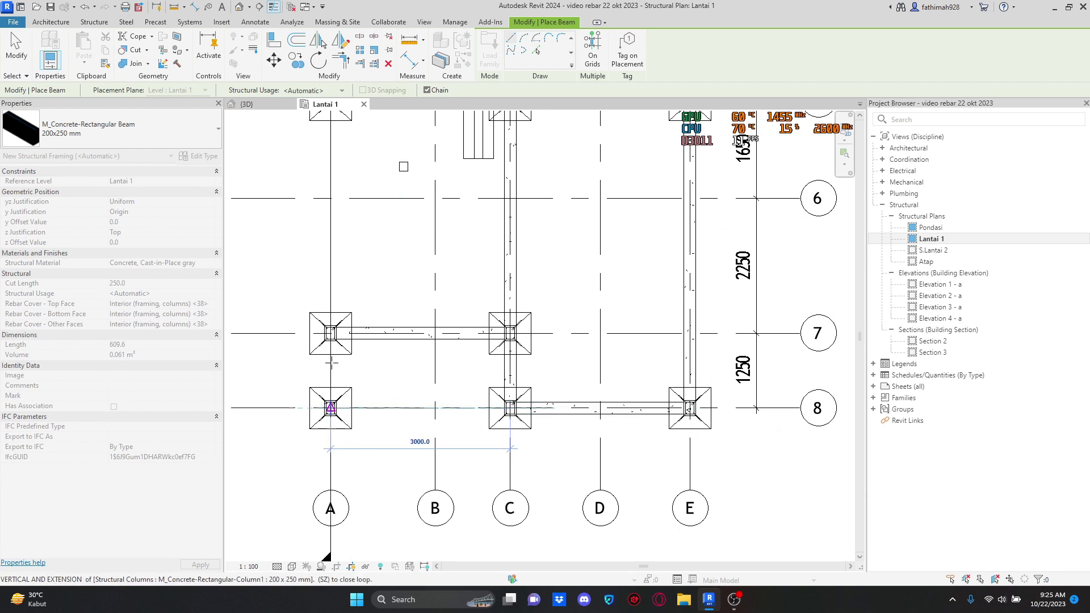
{"action": "left_click", "coordinate": [330, 408]}
{"action": "left_click", "coordinate": [339, 304]}
{"action": "scroll", "coordinate": [341, 238], "scroll_direction": "up", "scroll_amount": 5, "text": "ctrl"}
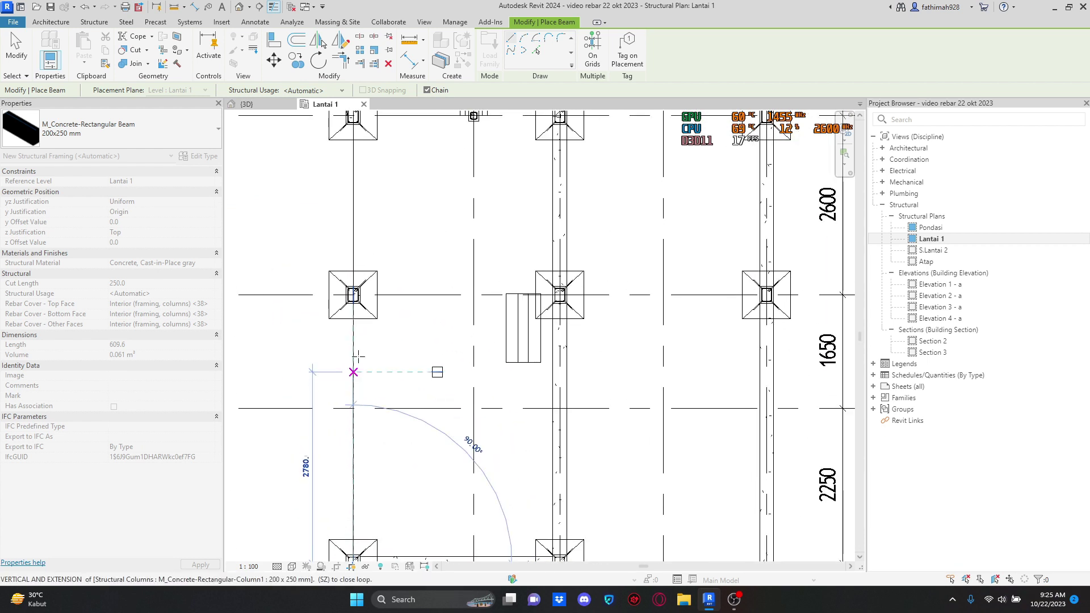
{"action": "left_click", "coordinate": [353, 294]}
{"action": "middle_click_drag", "start_coordinate": [353, 117], "coordinate": [348, 354]}
{"action": "left_click", "coordinate": [339, 229]}
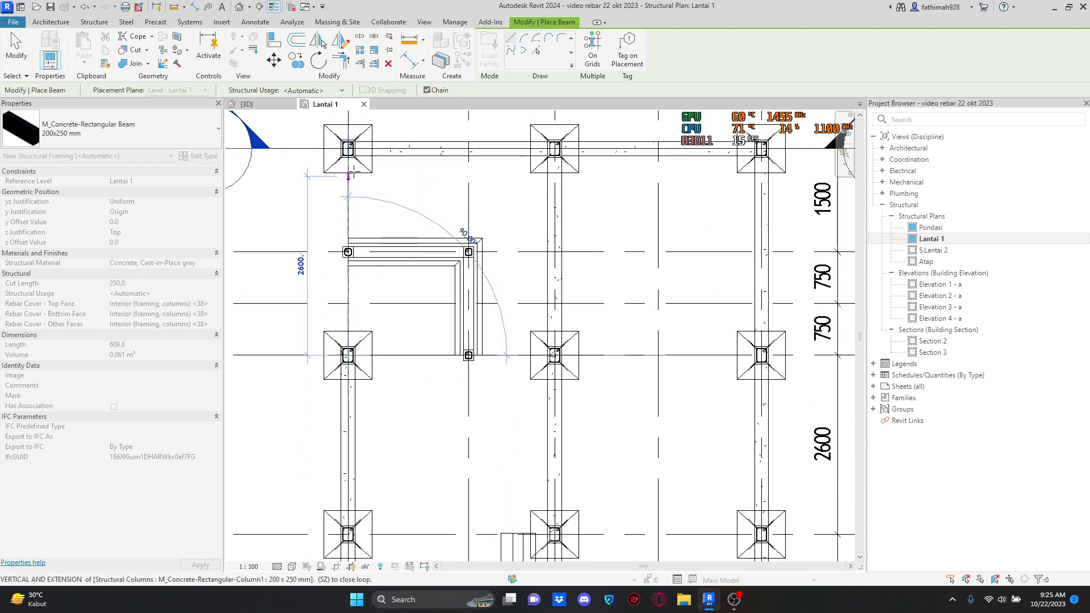
{"action": "left_click", "coordinate": [348, 148]}
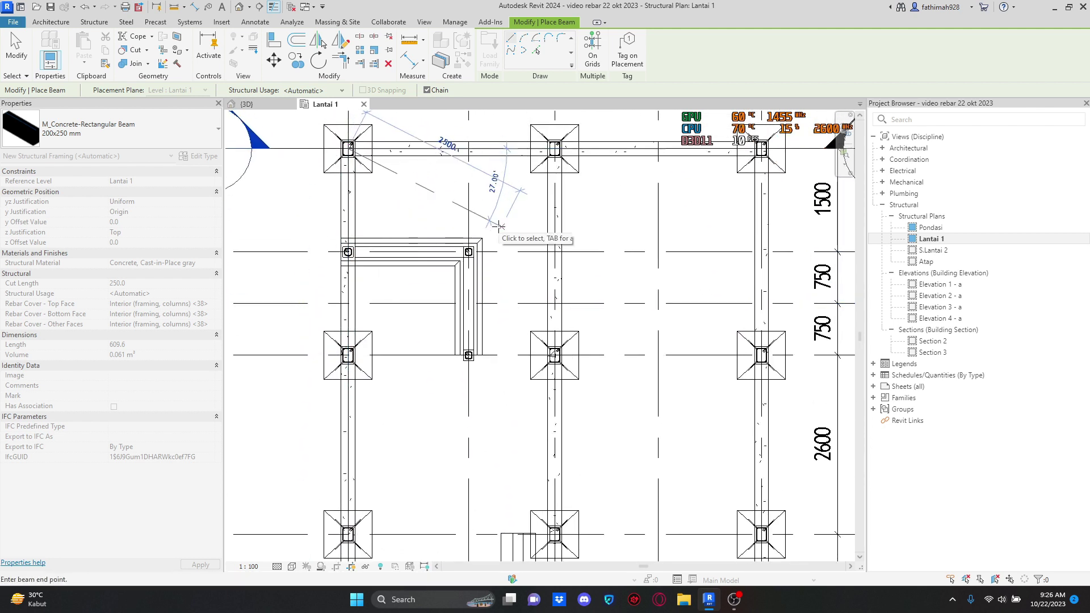
{"action": "key", "text": "Escape"}
Step: Place separate 200x250 mm beams on grid line 4 from column A to C and from C to E
{"action": "left_click", "coordinate": [348, 355]}
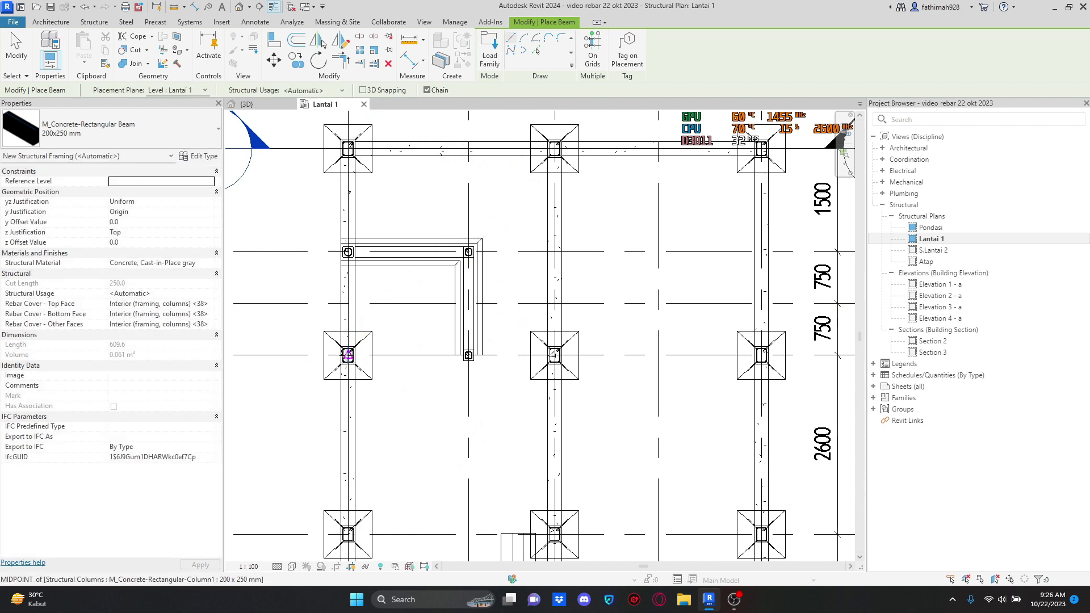
{"action": "left_click", "coordinate": [555, 356]}
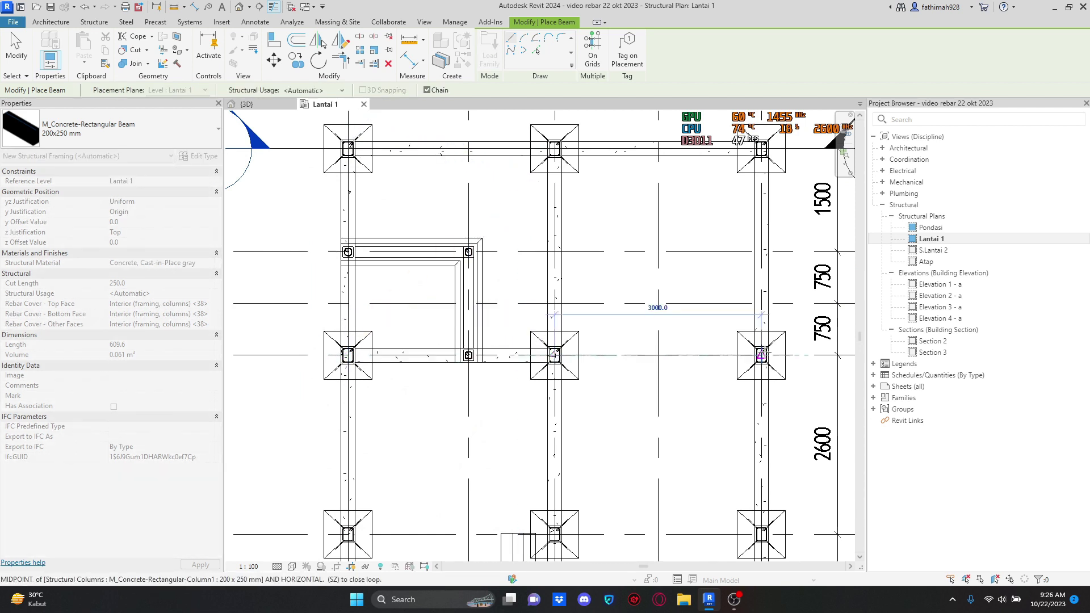
{"action": "left_click", "coordinate": [762, 355]}
{"action": "middle_click_drag", "start_coordinate": [685, 426], "coordinate": [696, 241]}
{"action": "key", "text": "Escape"}
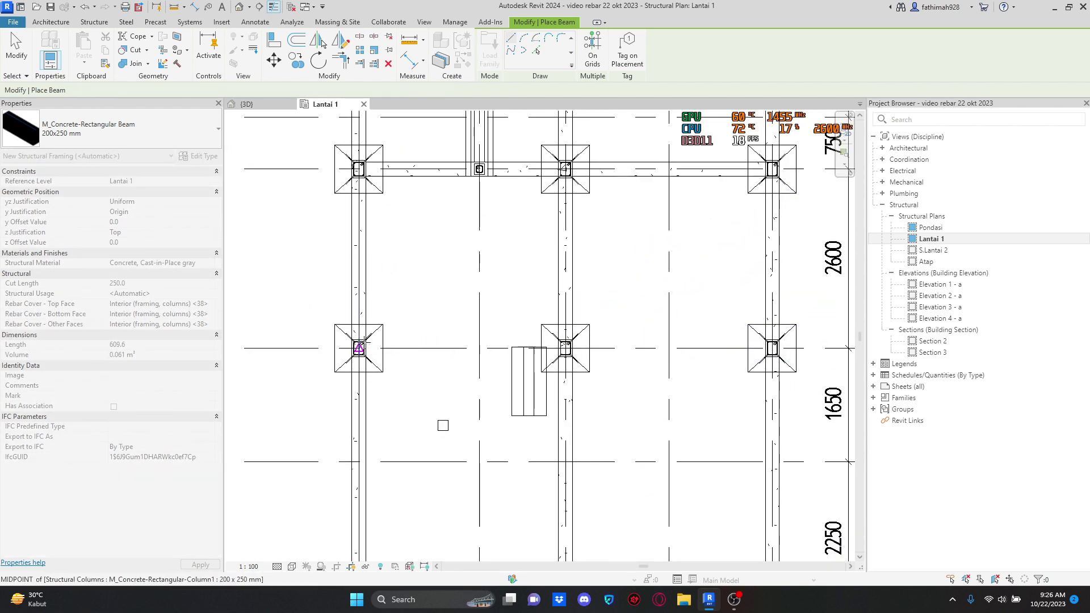
Step: Place separate 200x250 mm beams on grid line 5 from A to C and C to E, and end beam placement
{"action": "left_click", "coordinate": [358, 348]}
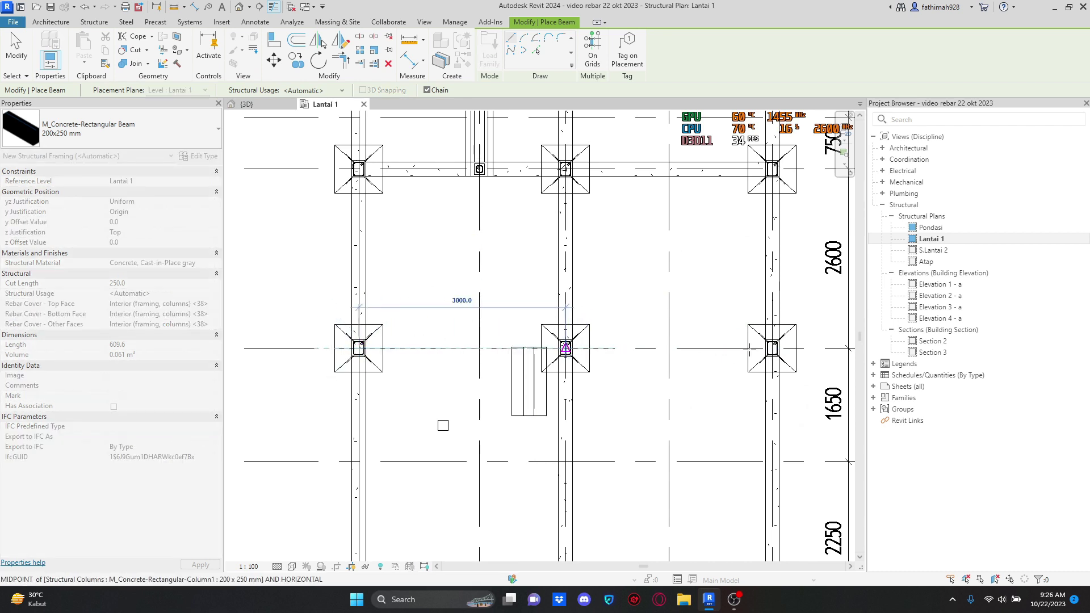
{"action": "left_click", "coordinate": [565, 347]}
{"action": "left_click", "coordinate": [763, 361]}
{"action": "middle_click_drag", "start_coordinate": [705, 416], "coordinate": [717, 134]}
{"action": "key", "text": "Escape"}
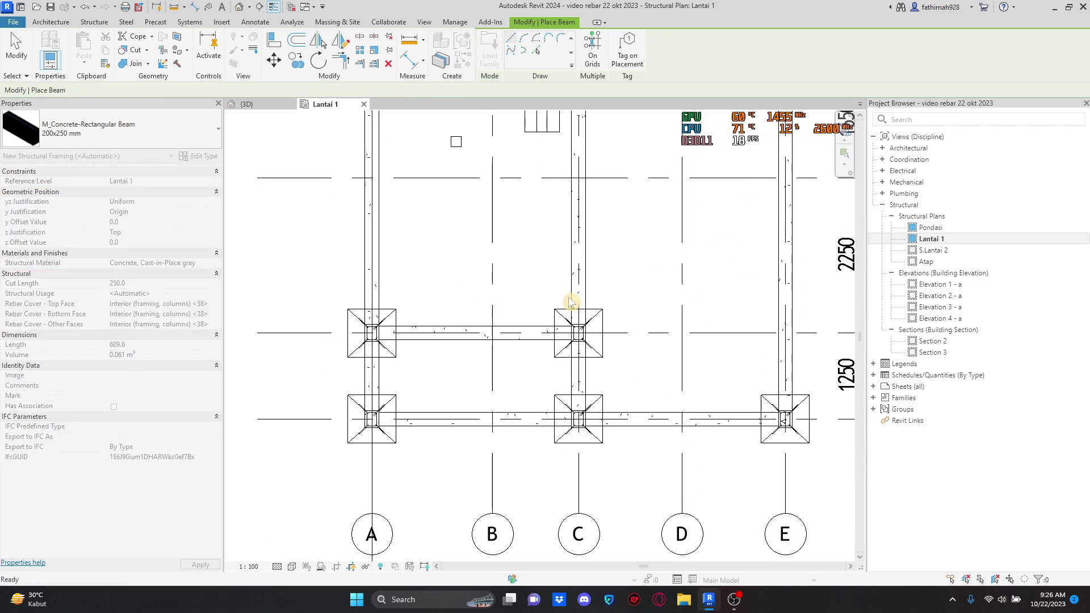
{"action": "key", "text": "Escape"}
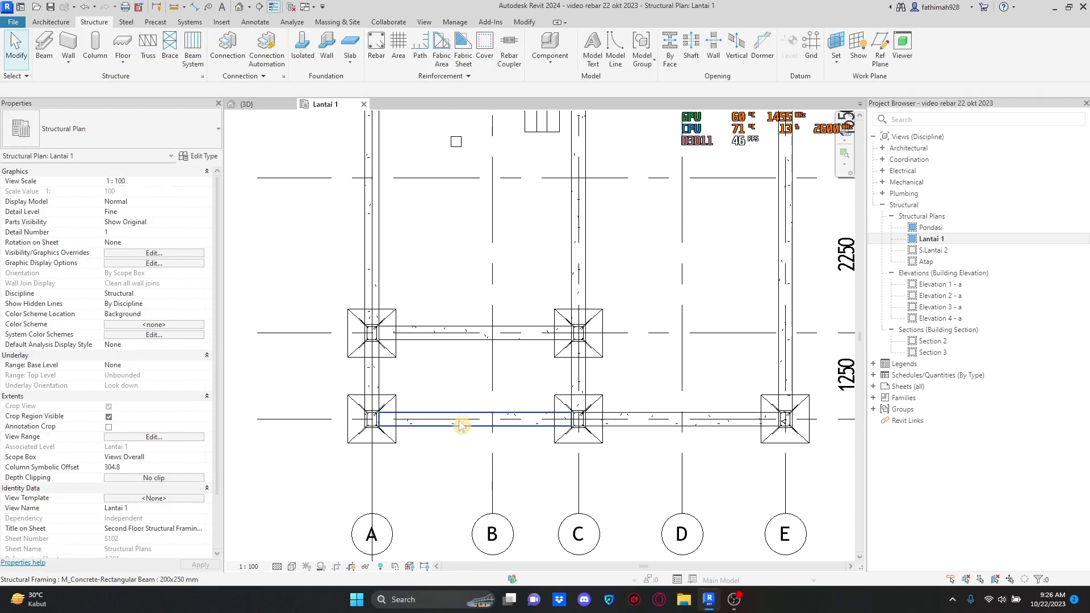
Step: Delete the continuous beam running along grid line C
{"action": "left_click", "coordinate": [620, 418]}
{"action": "middle_click_drag", "start_coordinate": [606, 217], "coordinate": [608, 470]}
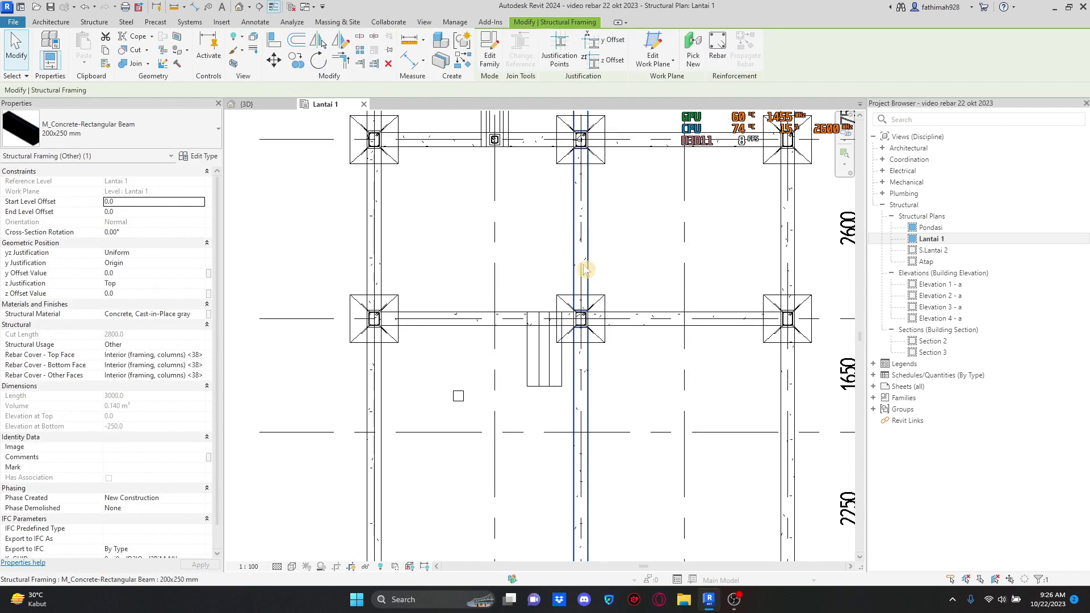
{"action": "left_click", "coordinate": [587, 265]}
{"action": "key", "text": "Escape"}
Step: Place 200x250 mm beams down grid line C from grid line 1 to 4 and from 4 to 5
{"action": "scroll", "coordinate": [574, 244], "scroll_direction": "down", "scroll_amount": 1}
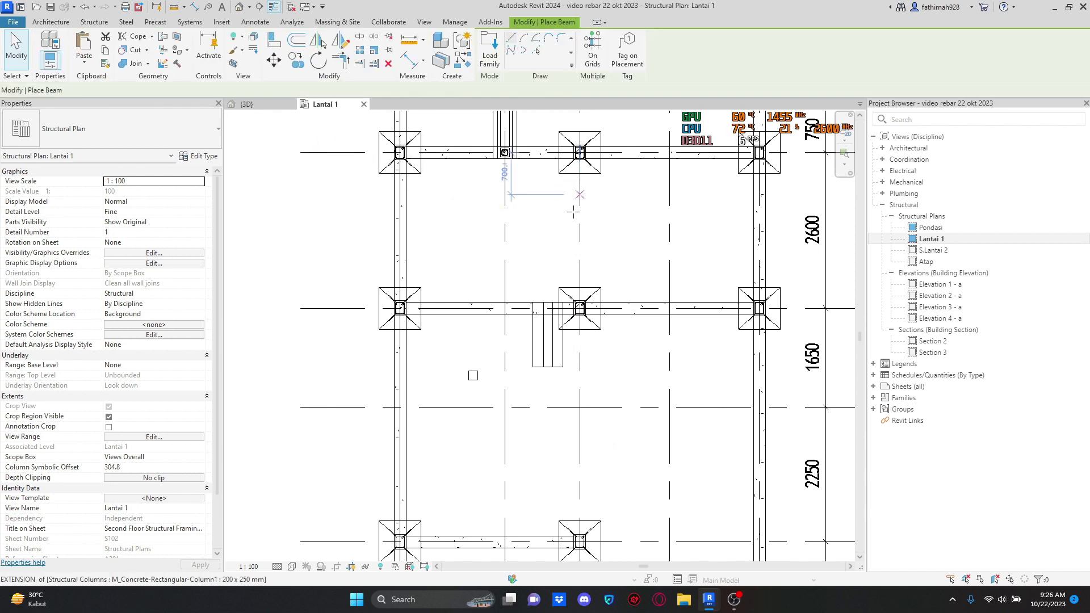
{"action": "middle_click_drag", "start_coordinate": [573, 212], "coordinate": [566, 385]}
{"action": "left_click", "coordinate": [571, 147]}
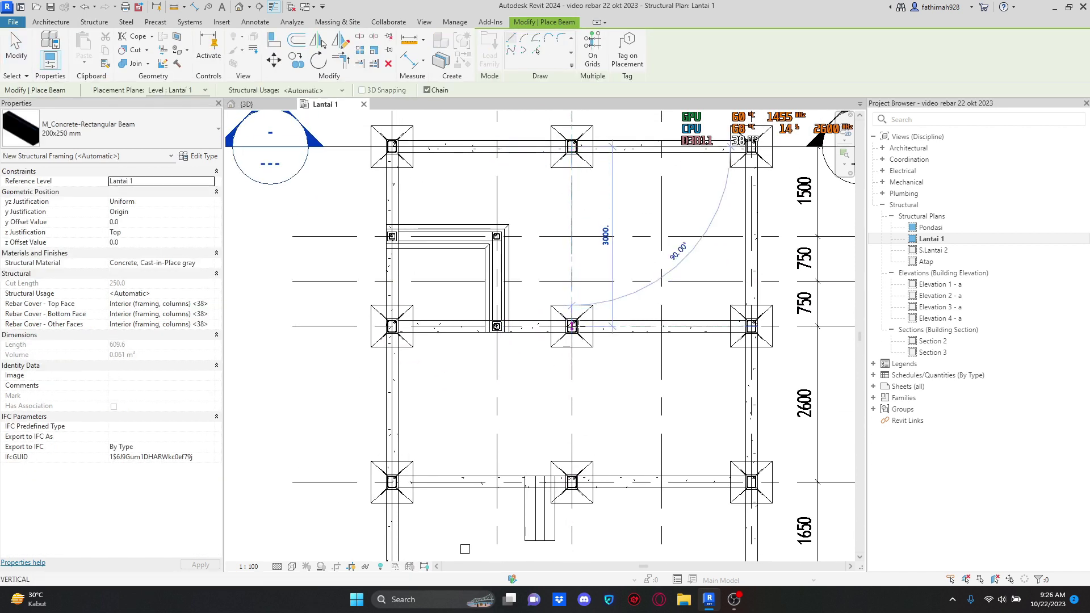
{"action": "left_click", "coordinate": [571, 327]}
{"action": "middle_click_drag", "start_coordinate": [572, 327], "coordinate": [564, 200]}
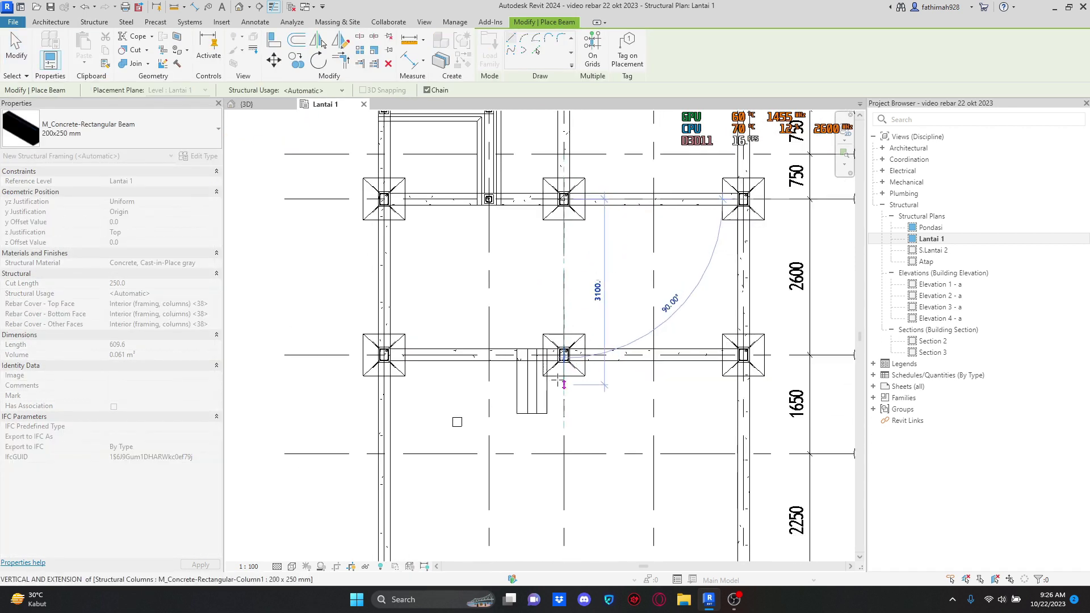
{"action": "left_click", "coordinate": [564, 354]}
Step: Continue the beams down grid line C from grid line 5 to 7 and from 7 to 8, and finish beam placement
{"action": "middle_click_drag", "start_coordinate": [564, 354], "coordinate": [559, 131]}
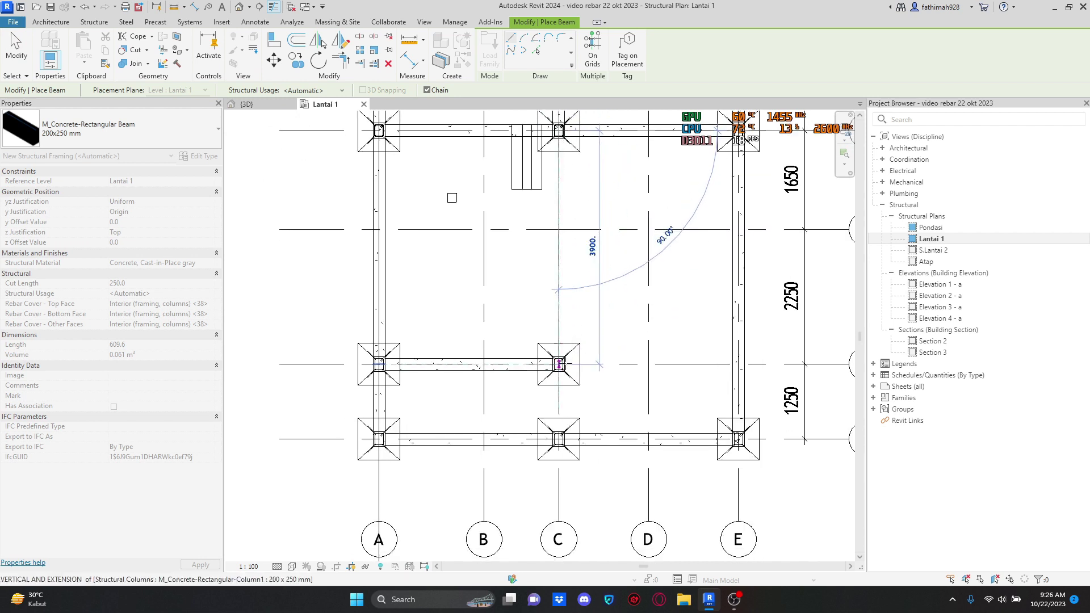
{"action": "left_click", "coordinate": [558, 363]}
{"action": "left_click", "coordinate": [559, 436]}
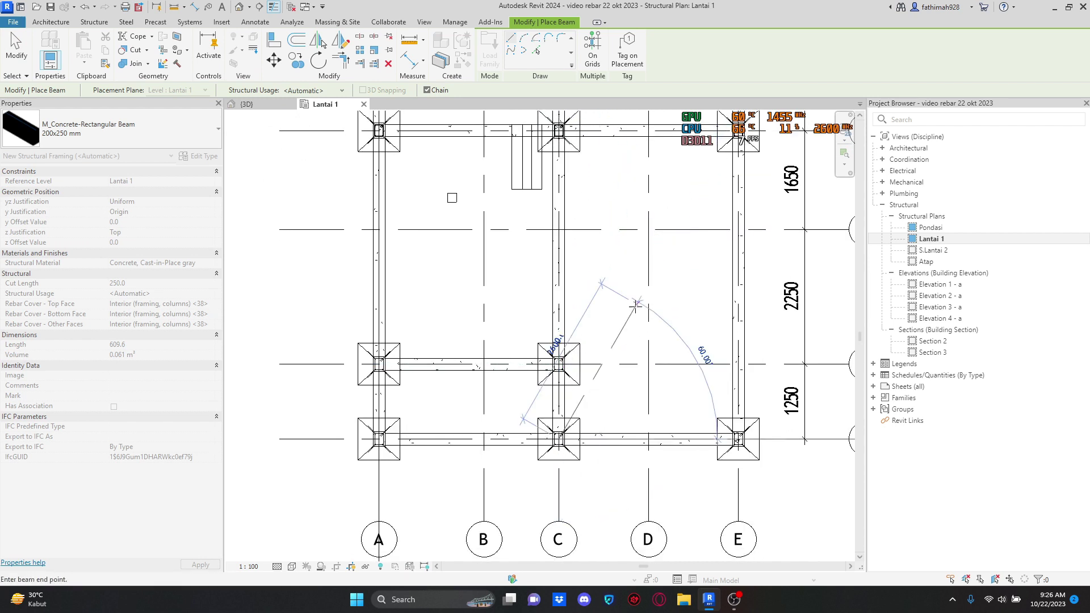
{"action": "scroll", "coordinate": [638, 308], "scroll_direction": "up", "scroll_amount": 1}
{"action": "key", "text": "Escape"}
{"action": "scroll", "coordinate": [626, 295], "scroll_direction": "down", "scroll_amount": 1}
{"action": "middle_click_drag", "start_coordinate": [618, 190], "coordinate": [613, 355]}
{"action": "scroll", "coordinate": [614, 347], "scroll_direction": "down", "scroll_amount": 4}
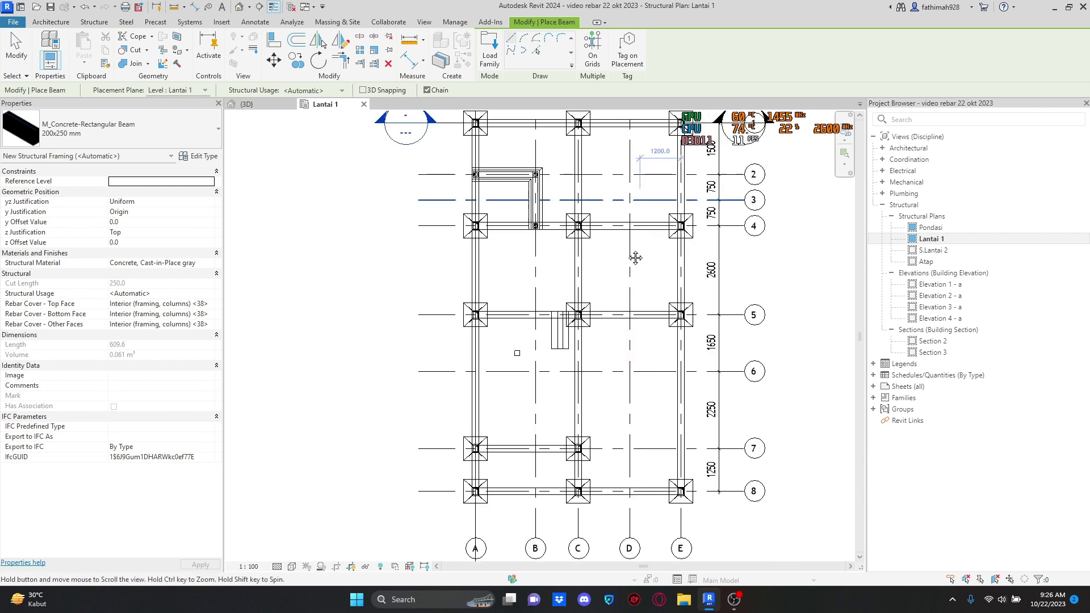
{"action": "middle_click_drag", "start_coordinate": [635, 257], "coordinate": [601, 364]}
{"action": "scroll", "coordinate": [588, 238], "scroll_direction": "up", "scroll_amount": 3}
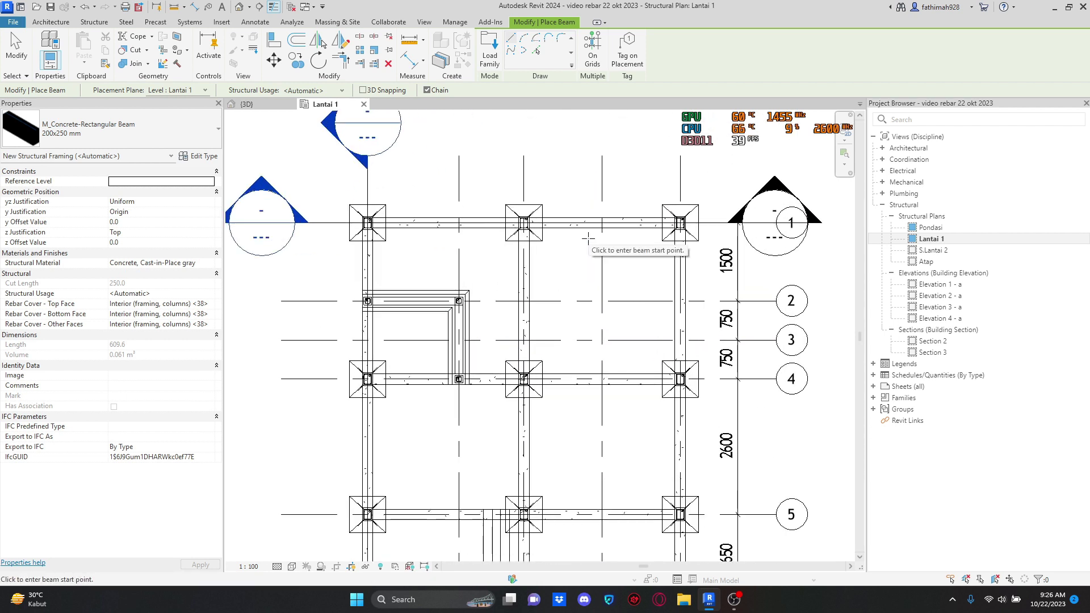
{"action": "scroll", "coordinate": [587, 238], "scroll_direction": "up", "scroll_amount": 1}
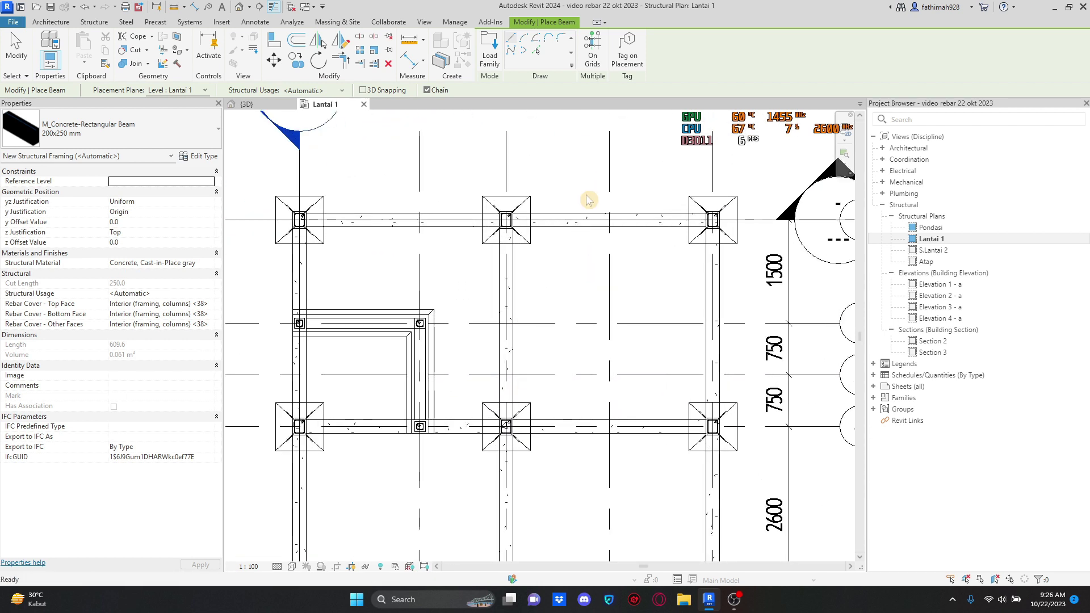
{"action": "key", "text": "Escape"}
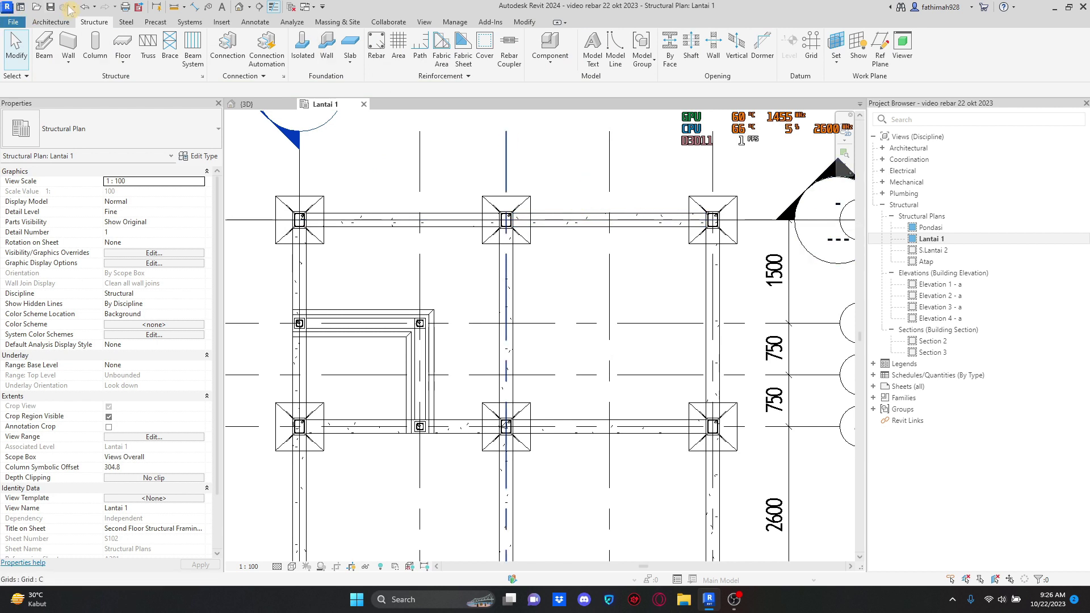
Step: Start placing structural rebar and choose the stirrup shape M_T1
{"action": "left_click", "coordinate": [376, 46]}
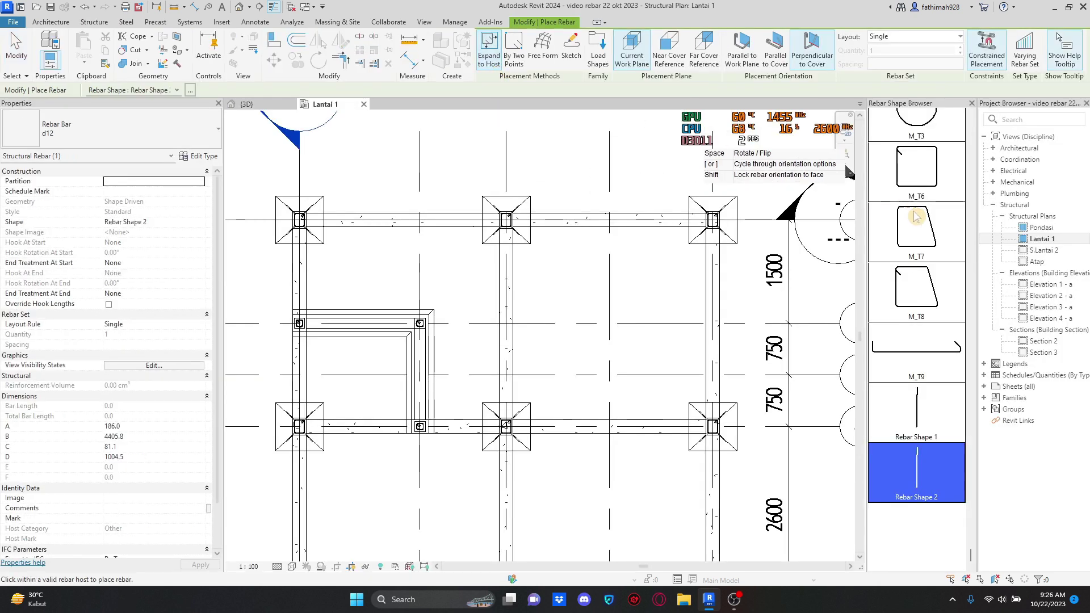
{"action": "scroll", "coordinate": [929, 259], "scroll_direction": "up", "scroll_amount": 5}
{"action": "scroll", "coordinate": [929, 259], "scroll_direction": "down", "scroll_amount": 10}
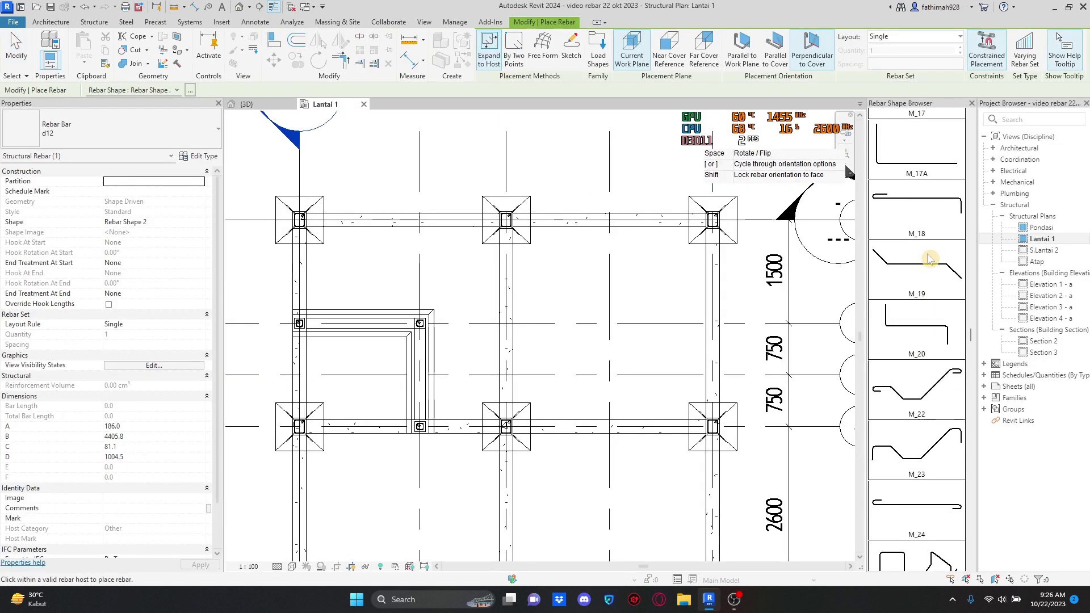
{"action": "scroll", "coordinate": [929, 260], "scroll_direction": "down", "scroll_amount": 10}
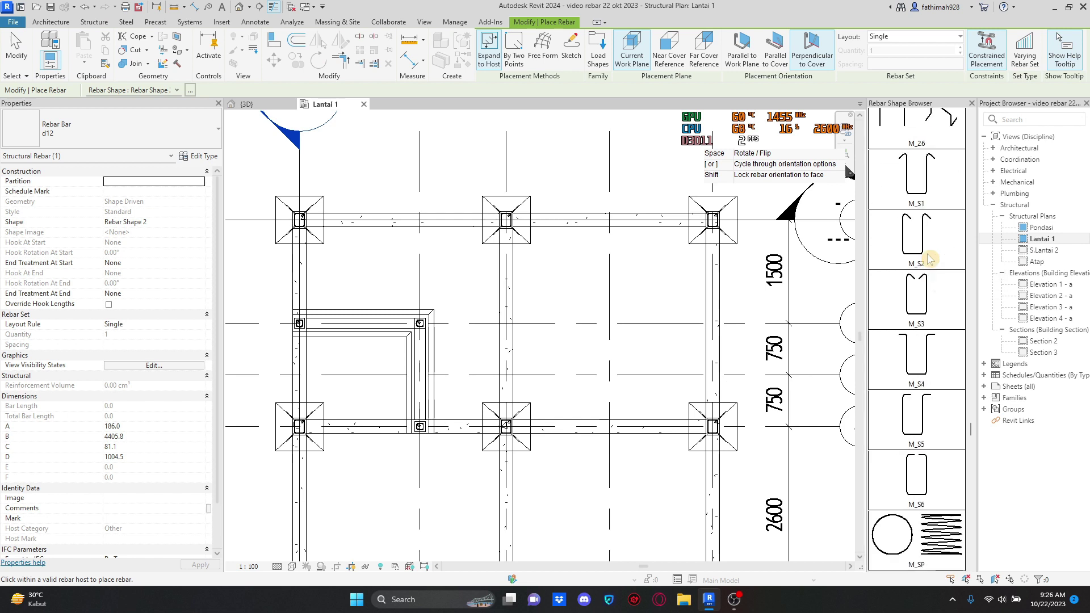
{"action": "left_click", "coordinate": [929, 335]}
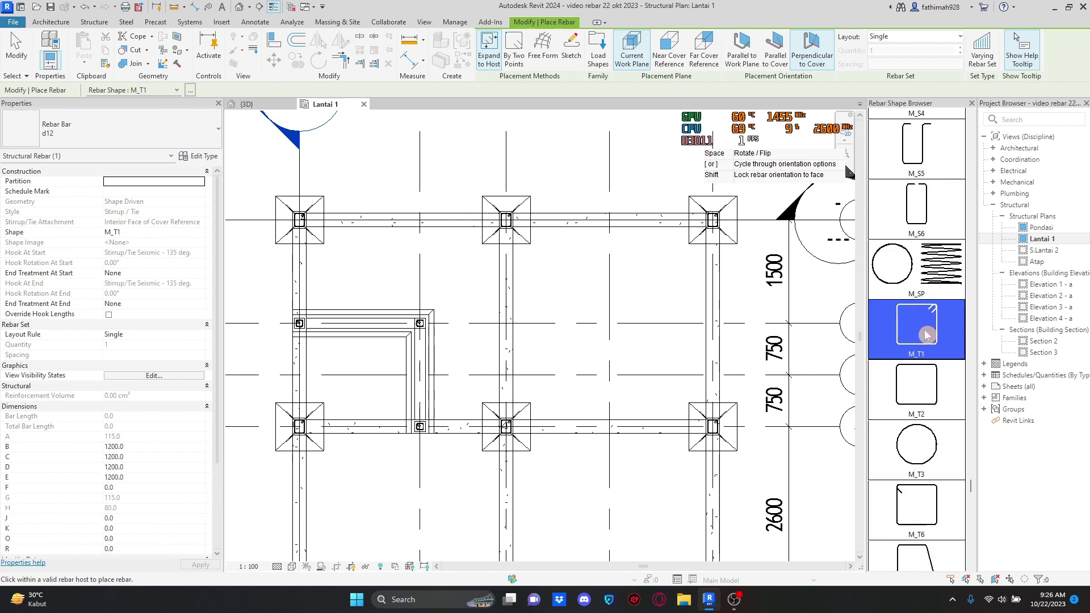
Step: Try to position the M_T1 stirrup on the grid line 1 beam between C and E using different placement planes
{"action": "scroll", "coordinate": [665, 214], "scroll_direction": "up", "scroll_amount": 4}
{"action": "scroll", "coordinate": [661, 212], "scroll_direction": "up", "scroll_amount": 3}
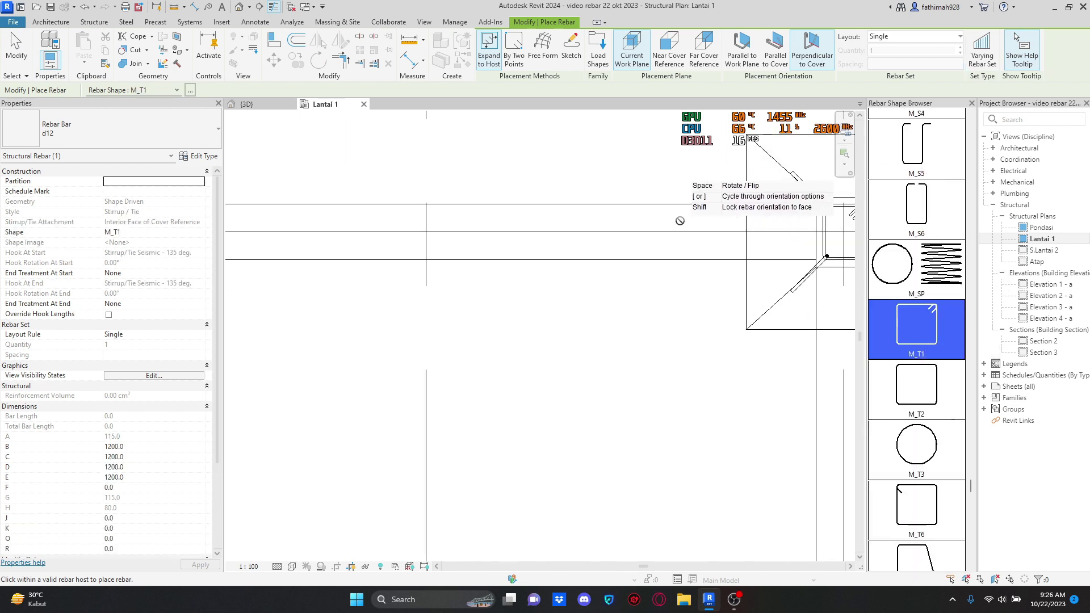
{"action": "scroll", "coordinate": [637, 203], "scroll_direction": "down", "scroll_amount": 3}
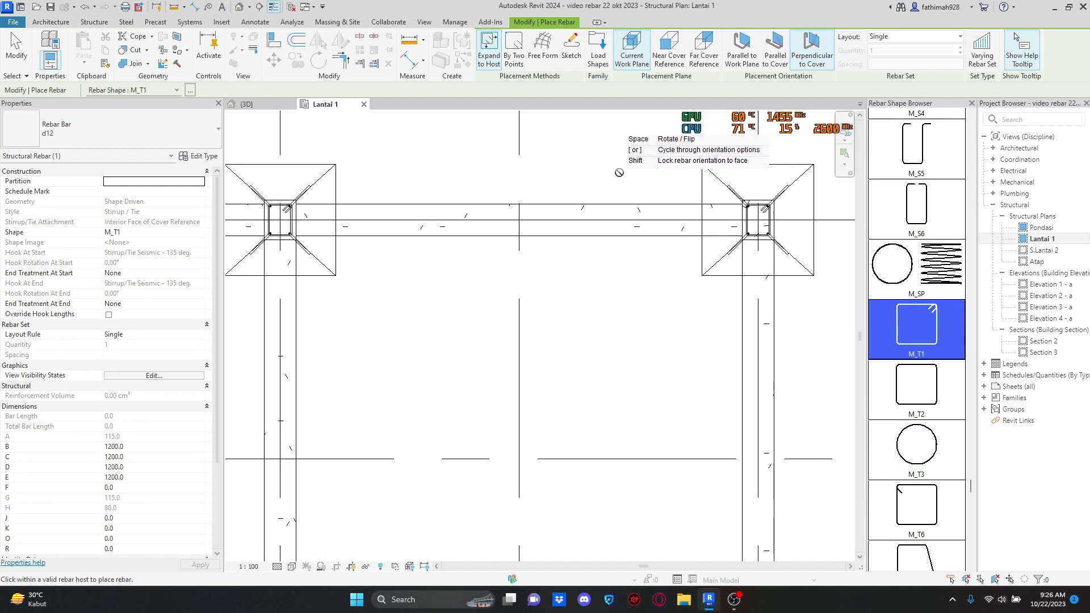
{"action": "scroll", "coordinate": [533, 213], "scroll_direction": "down", "scroll_amount": 2}
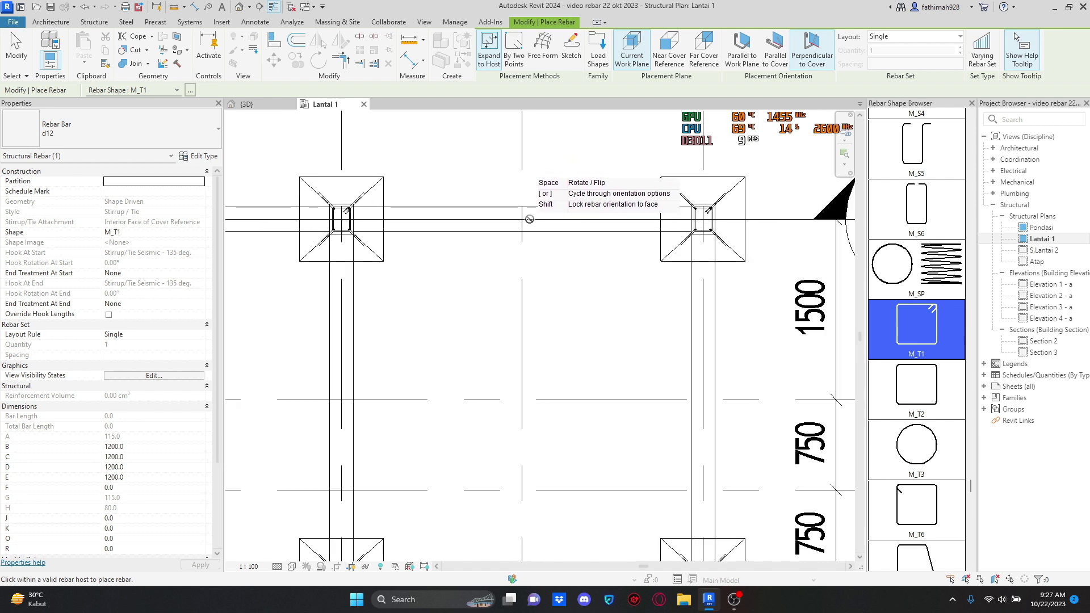
{"action": "left_click", "coordinate": [703, 48]}
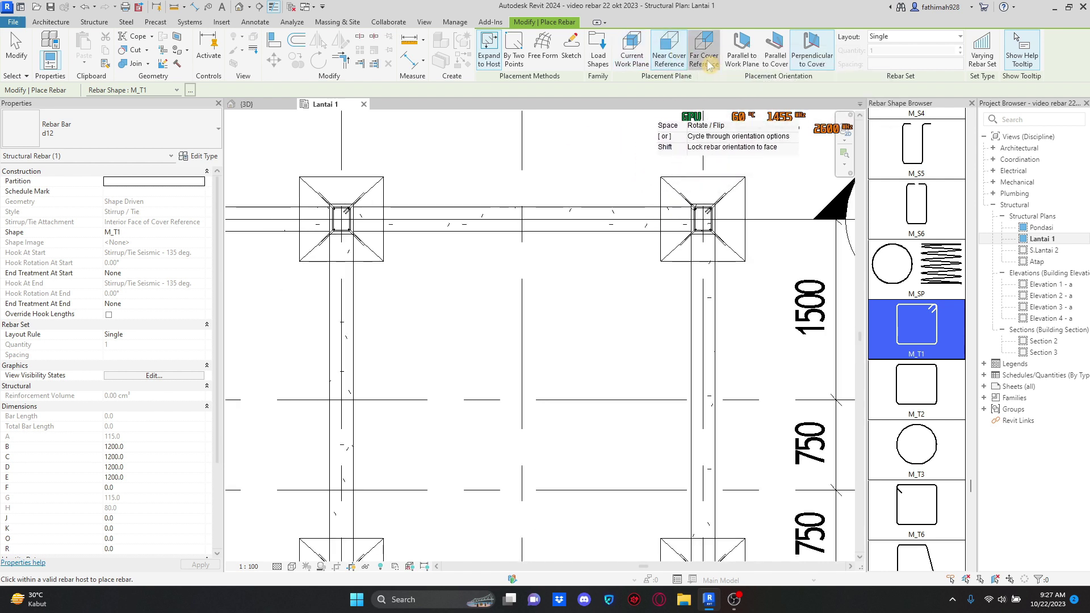
{"action": "scroll", "coordinate": [596, 205], "scroll_direction": "up", "scroll_amount": 2}
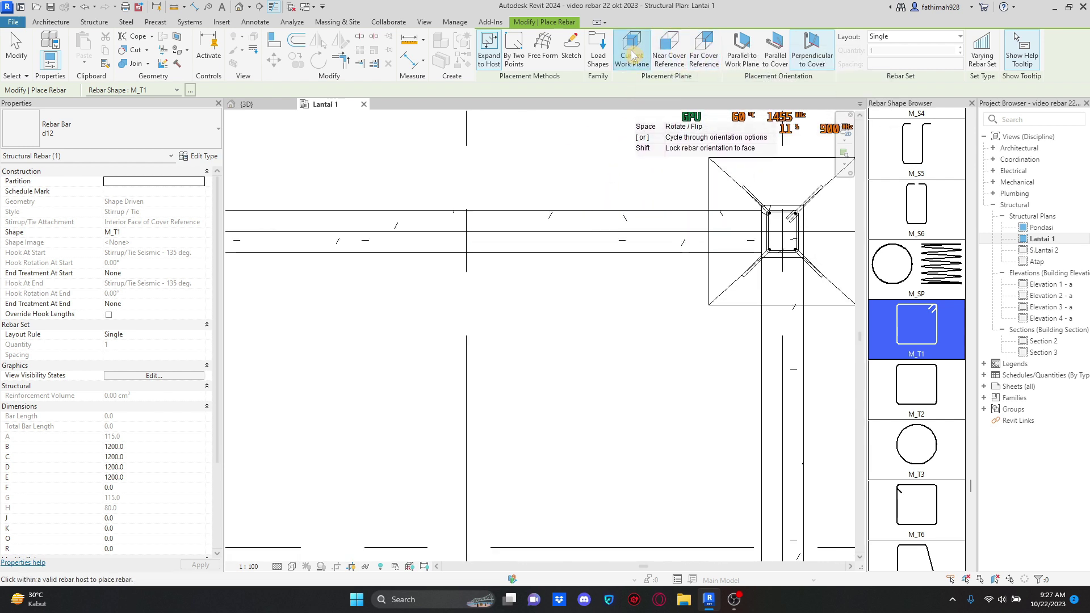
{"action": "scroll", "coordinate": [608, 235], "scroll_direction": "down", "scroll_amount": 3}
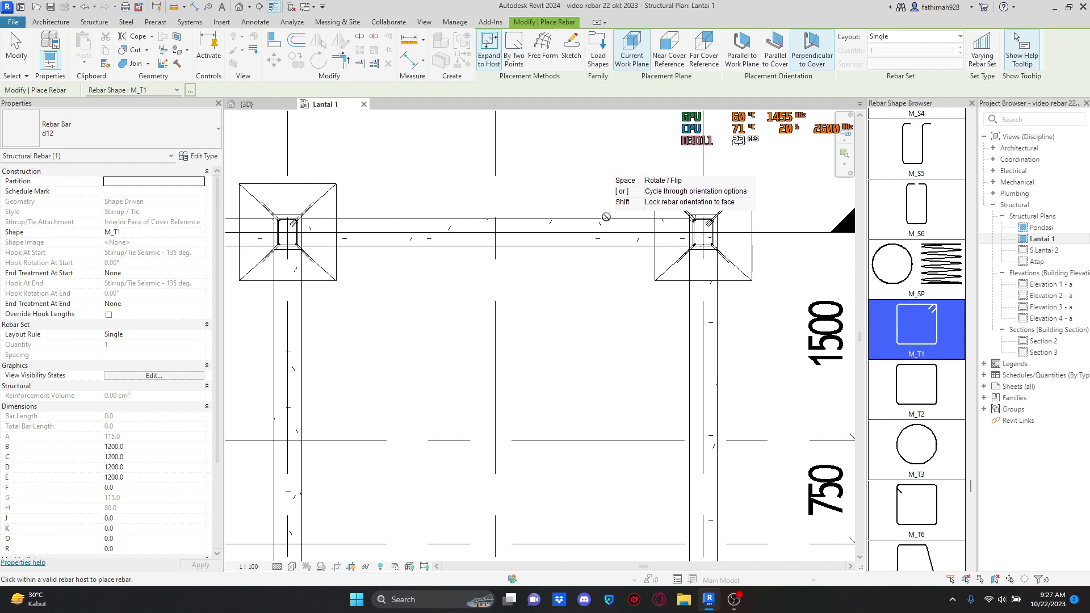
Step: Set the rebar placement plane to Near Cover Reference, try the M_T1 stirrup around the grid line 1 column, and leave rebar placement
{"action": "left_click", "coordinate": [670, 53]}
{"action": "scroll", "coordinate": [634, 209], "scroll_direction": "up", "scroll_amount": 1}
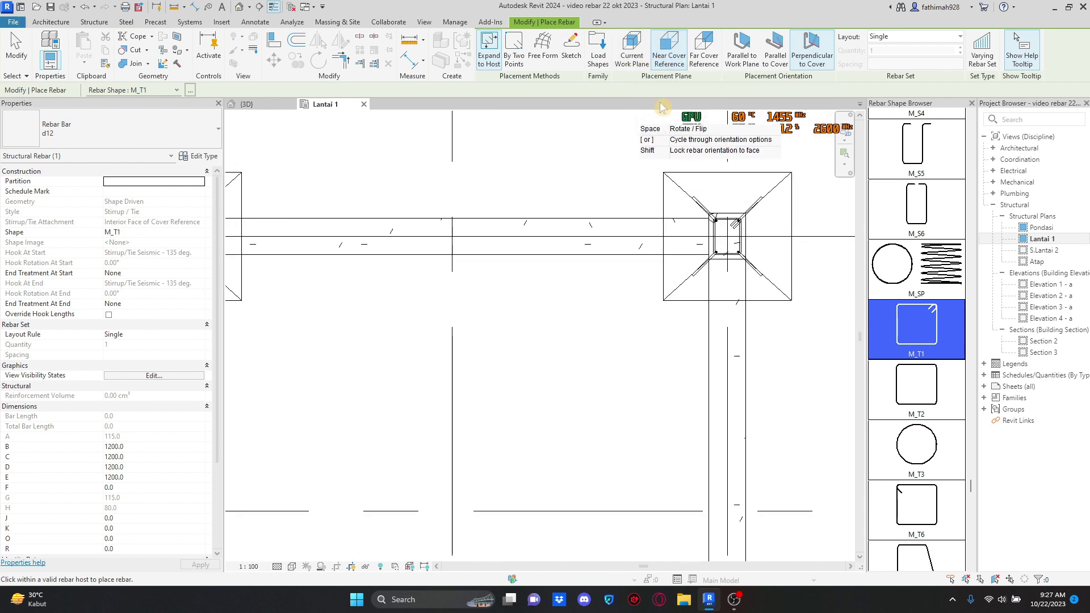
{"action": "scroll", "coordinate": [704, 215], "scroll_direction": "up", "scroll_amount": 1}
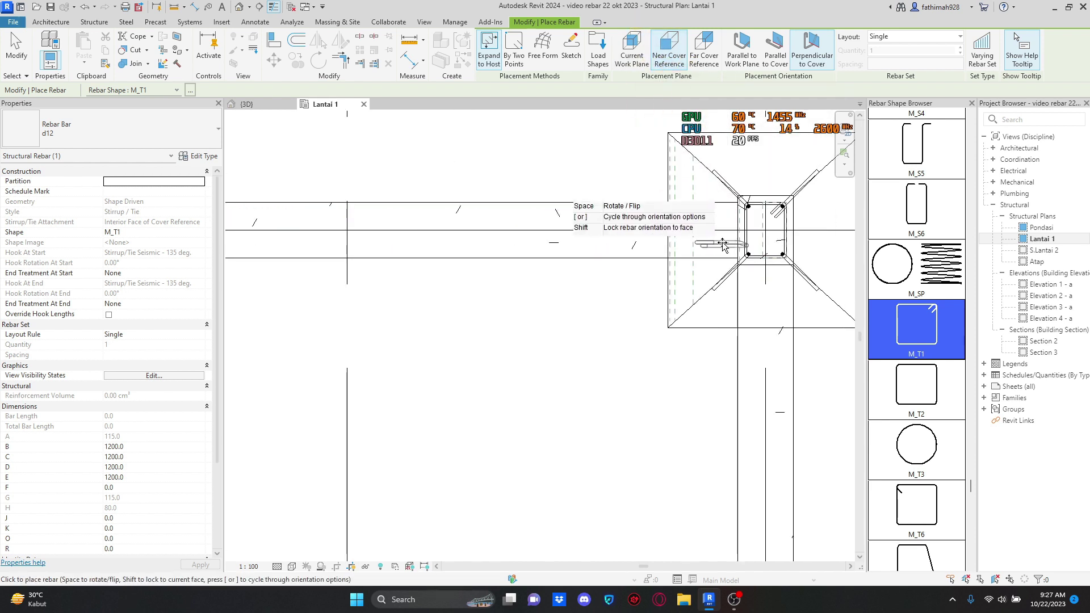
{"action": "scroll", "coordinate": [738, 213], "scroll_direction": "up", "scroll_amount": 1}
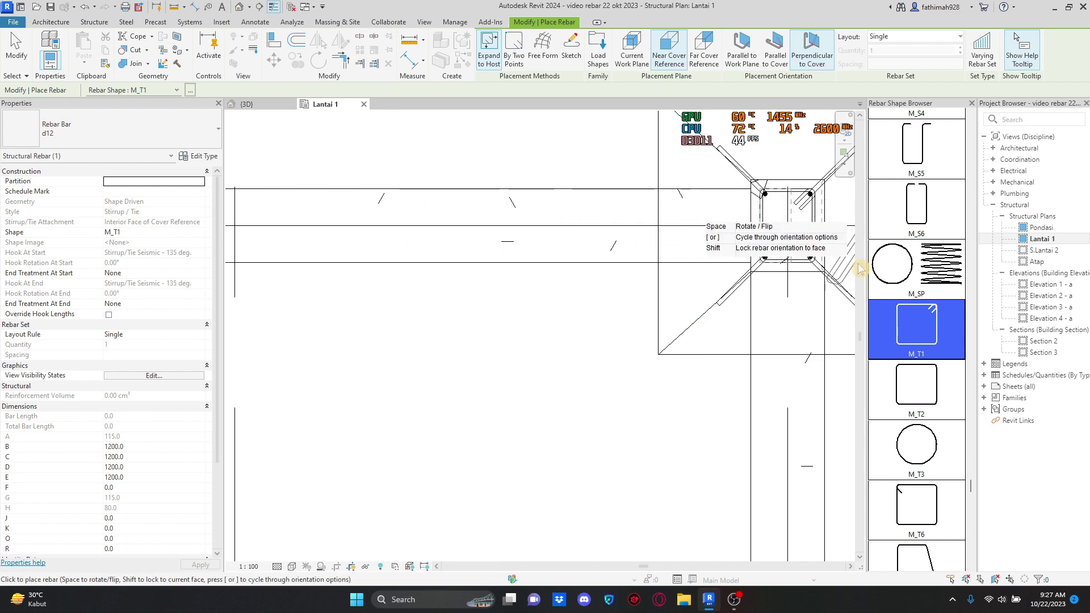
{"action": "scroll", "coordinate": [847, 419], "scroll_direction": "down", "scroll_amount": 2}
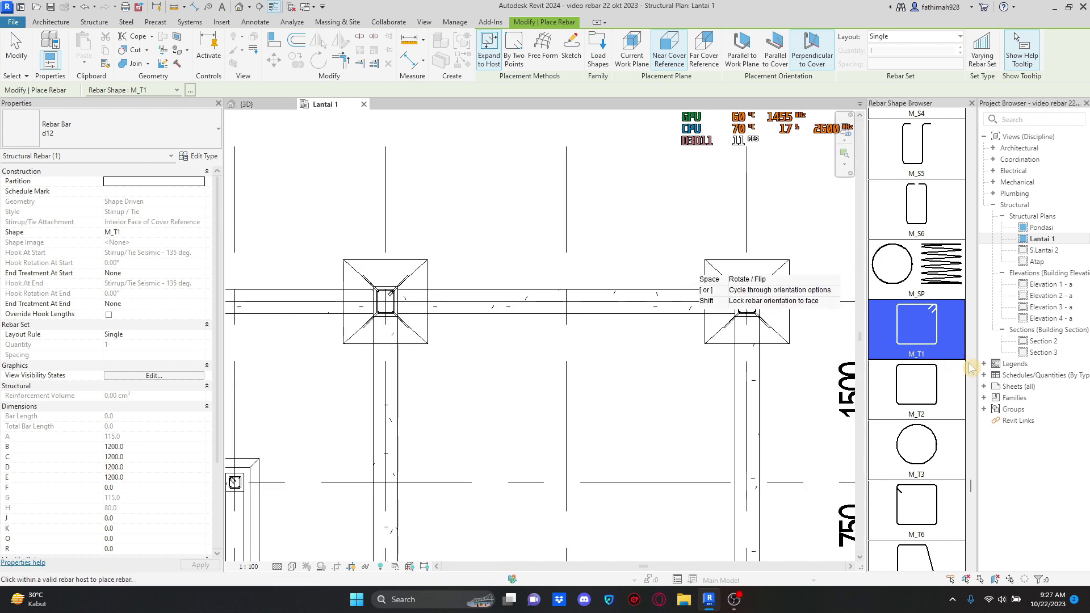
{"action": "key", "text": "Escape"}
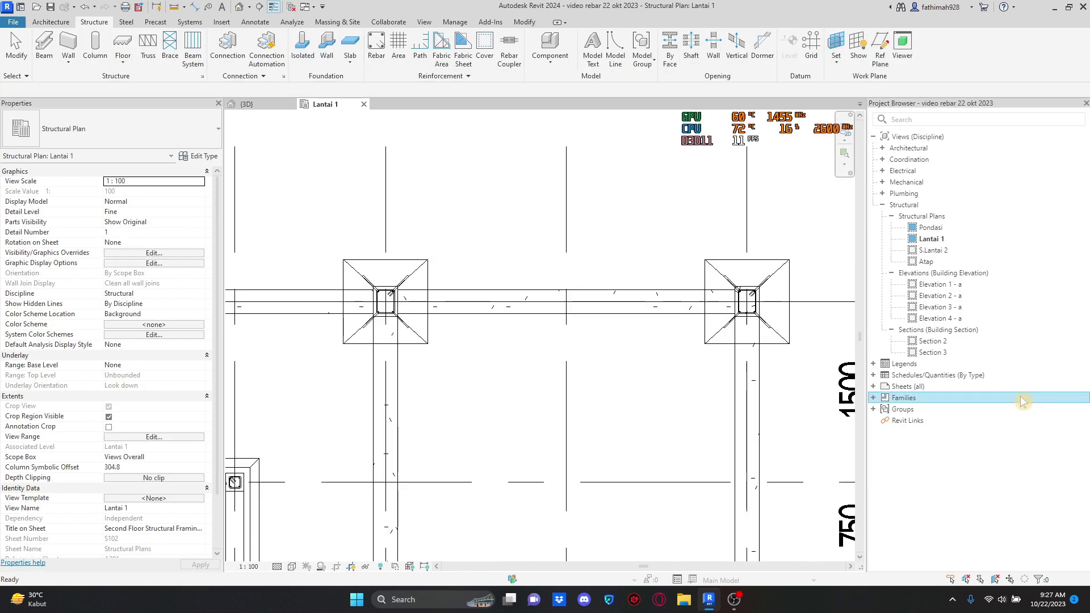
Step: Open the Section 2 view and enlarge the drawing area around the Lantai 1 beams
{"action": "double_click", "coordinate": [915, 341]}
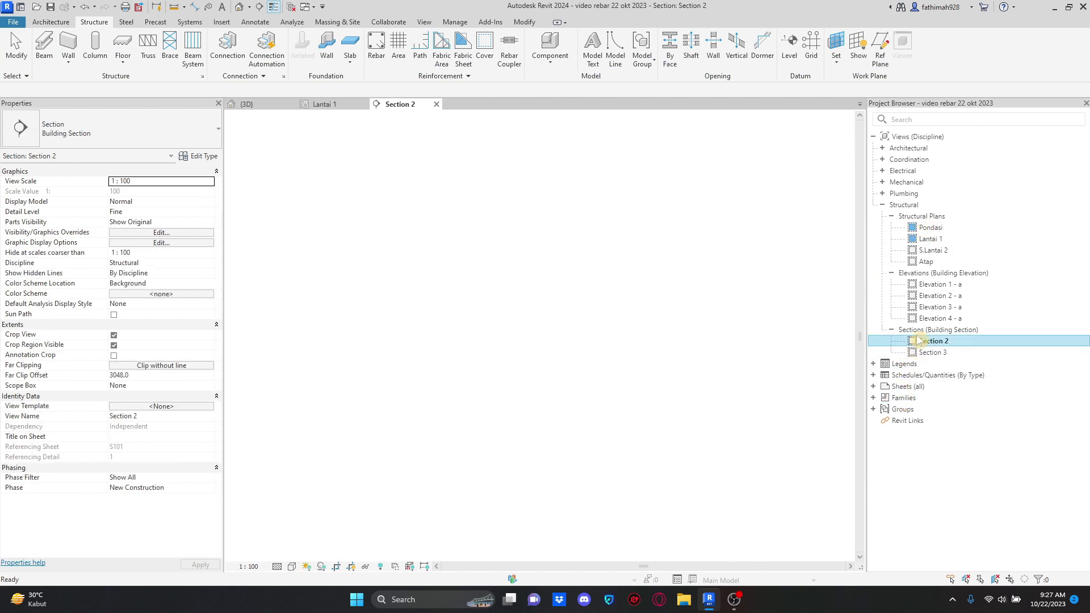
{"action": "left_click_drag", "start_coordinate": [865, 310], "coordinate": [945, 314]}
{"action": "scroll", "coordinate": [528, 451], "scroll_direction": "up", "scroll_amount": 5}
{"action": "scroll", "coordinate": [528, 451], "scroll_direction": "up", "scroll_amount": 6}
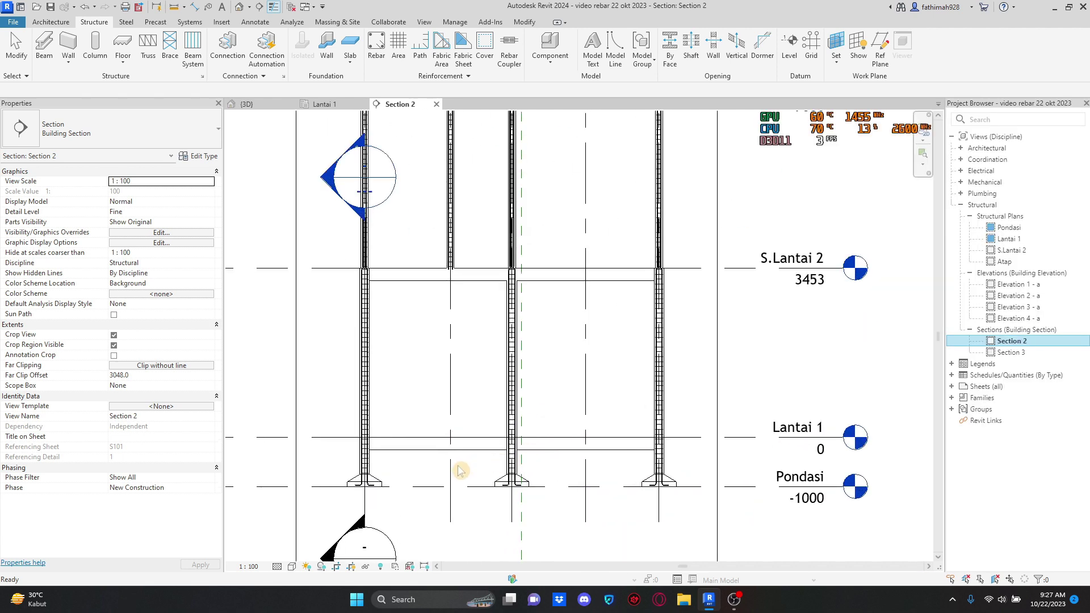
{"action": "scroll", "coordinate": [681, 355], "scroll_direction": "down", "scroll_amount": 1}
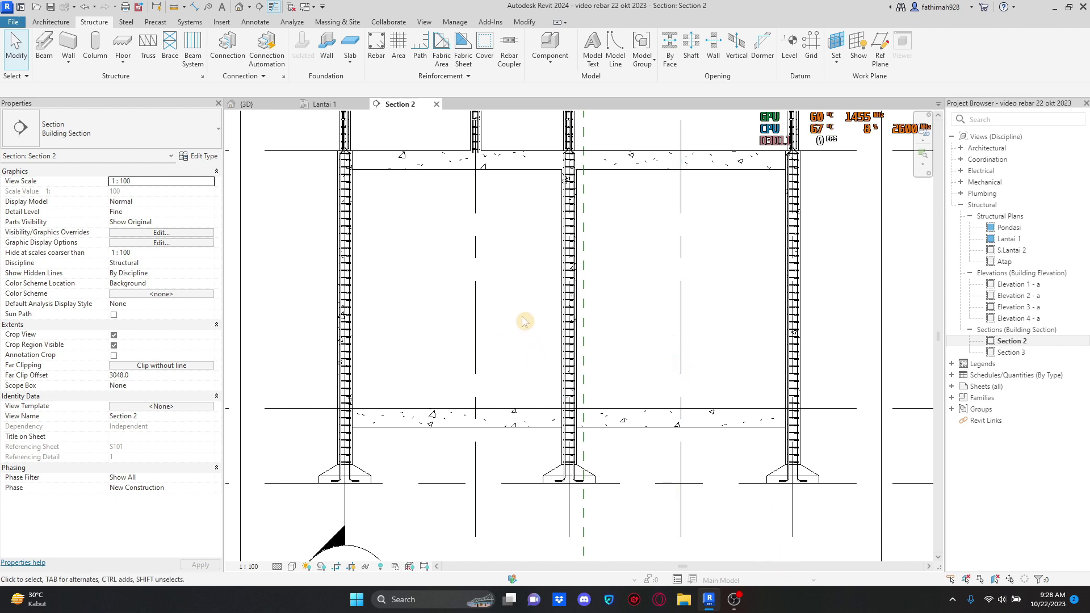
{"action": "scroll", "coordinate": [377, 396], "scroll_direction": "up", "scroll_amount": 3}
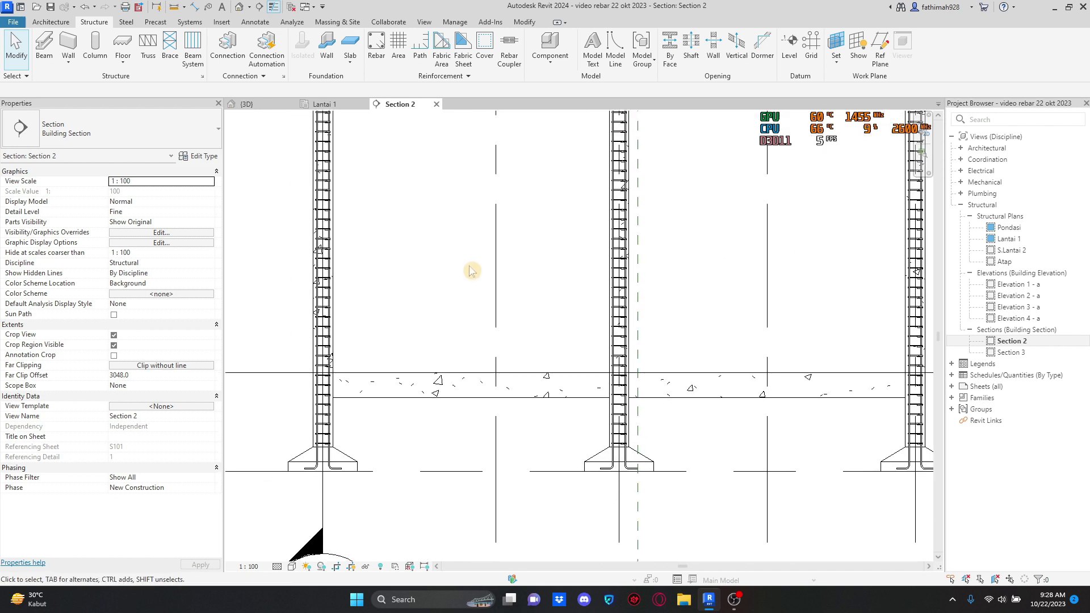
Step: Place a d8 rebar stirrup of shape M_T1 at the left end of the first Lantai 1 beam, beside the column
{"action": "left_click", "coordinate": [376, 45]}
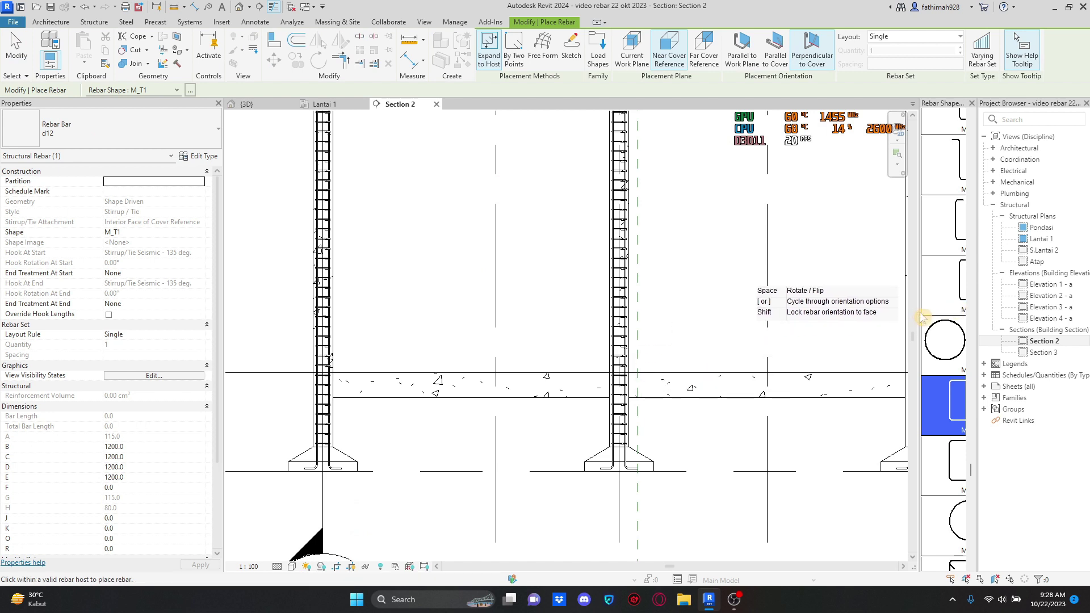
{"action": "scroll", "coordinate": [372, 379], "scroll_direction": "up", "scroll_amount": 4}
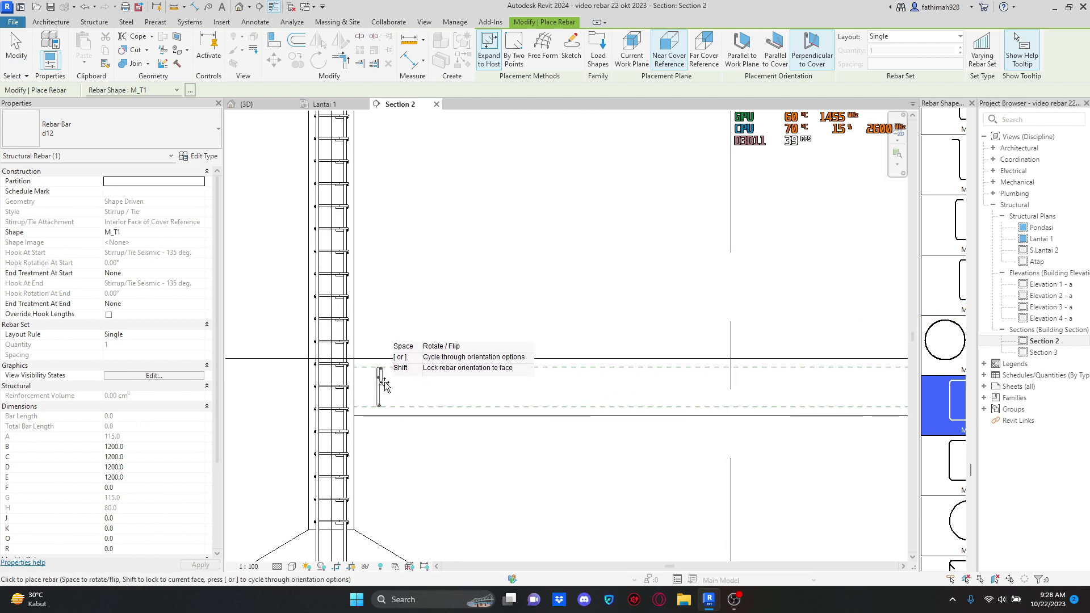
{"action": "scroll", "coordinate": [358, 383], "scroll_direction": "up", "scroll_amount": 1}
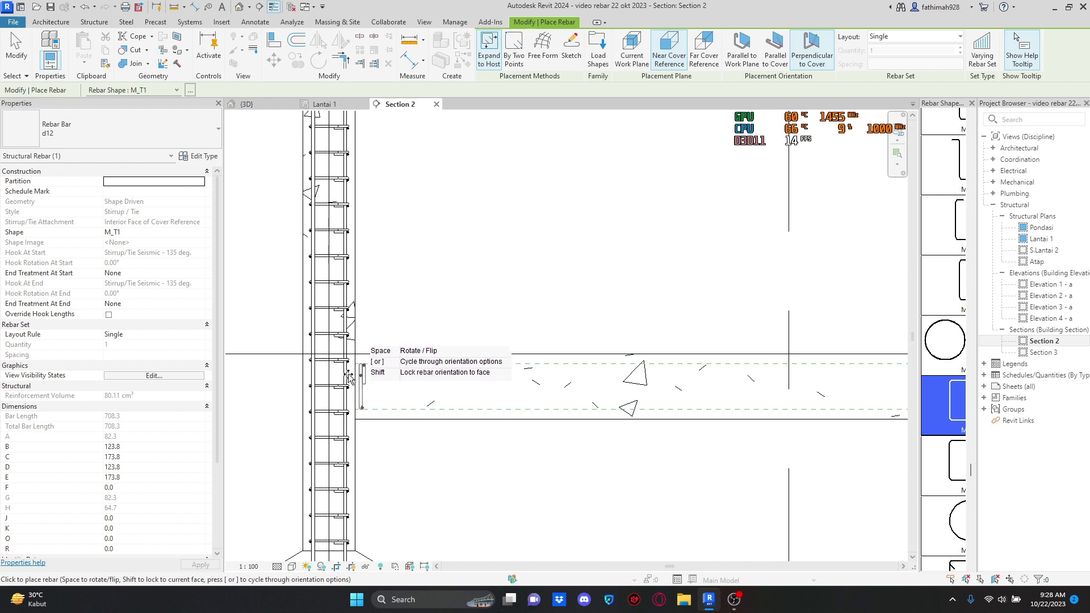
{"action": "left_click", "coordinate": [113, 135]}
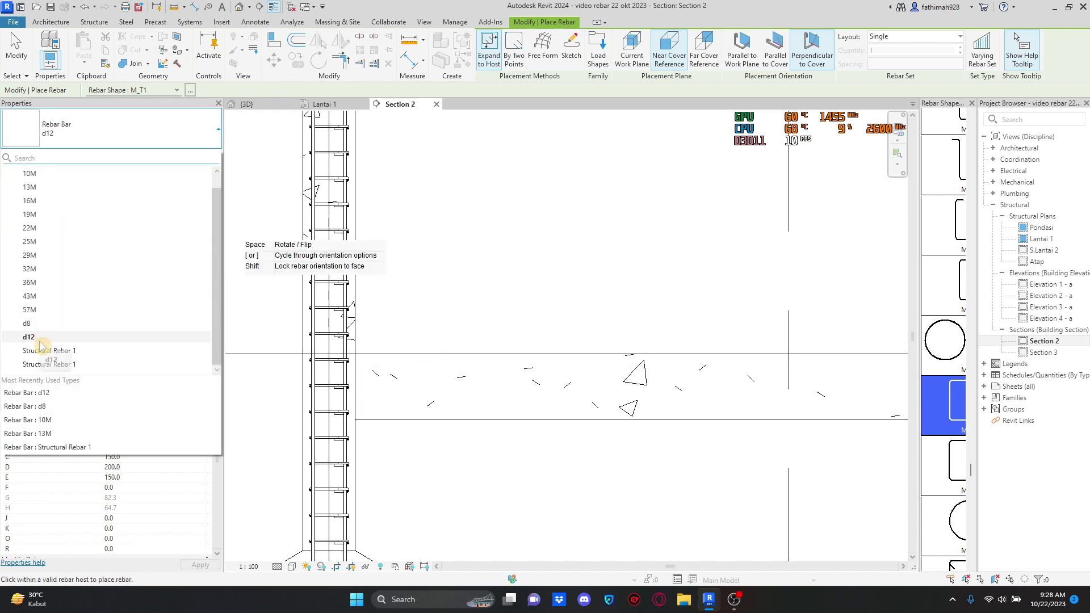
{"action": "left_click", "coordinate": [41, 340]}
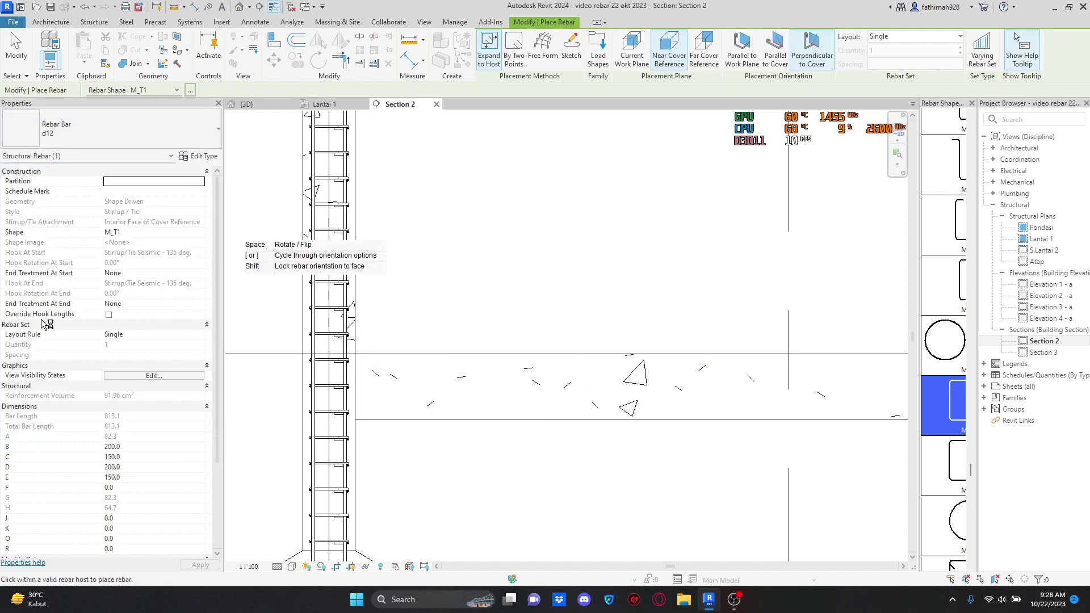
{"action": "left_click", "coordinate": [97, 121]}
{"action": "left_click", "coordinate": [23, 327]}
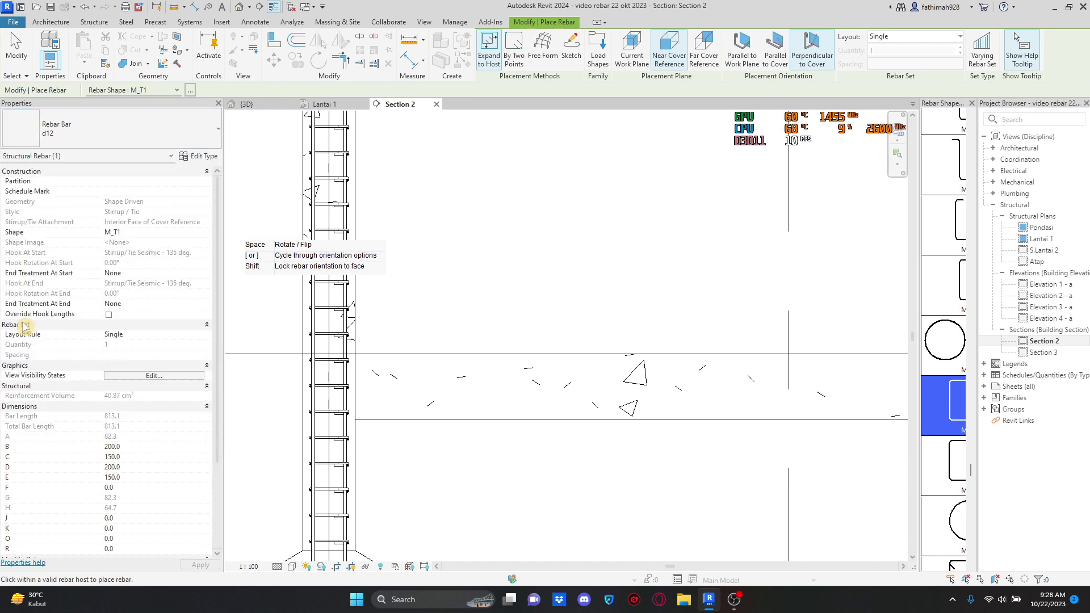
{"action": "scroll", "coordinate": [380, 383], "scroll_direction": "up", "scroll_amount": 1}
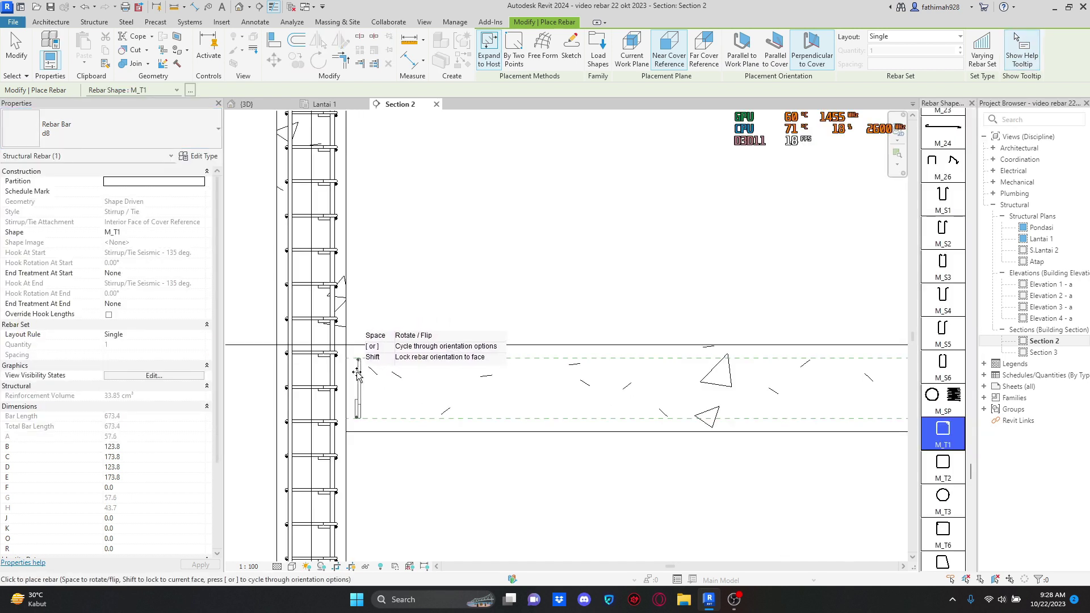
{"action": "left_click", "coordinate": [351, 372]}
{"action": "scroll", "coordinate": [459, 321], "scroll_direction": "up", "scroll_amount": 1}
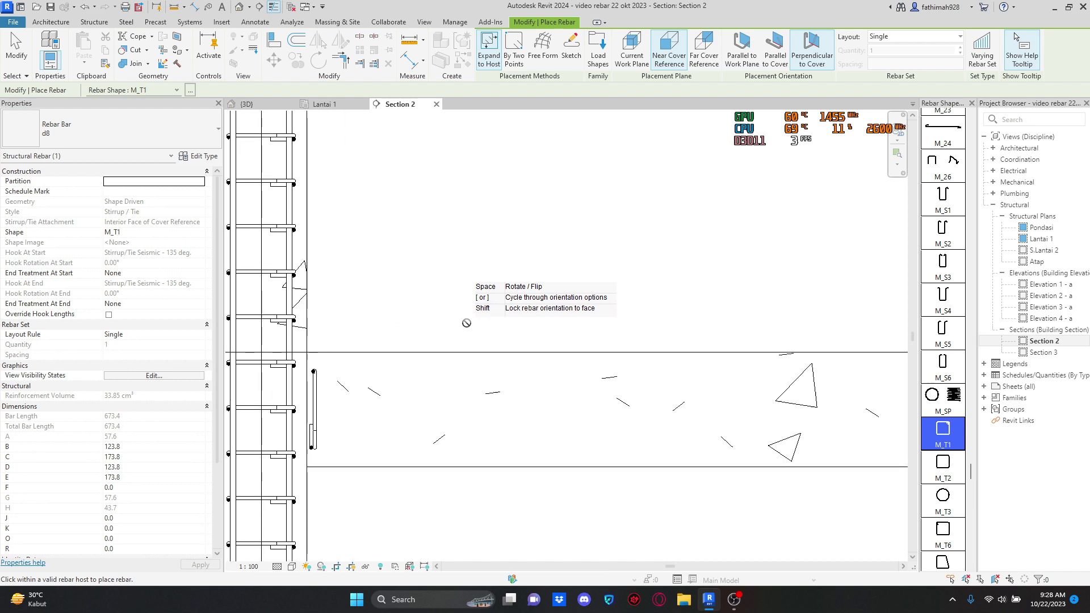
{"action": "key", "text": "Escape"}
Step: Change the placed stirrup's layout to Number with Spacing
{"action": "left_click", "coordinate": [319, 413]}
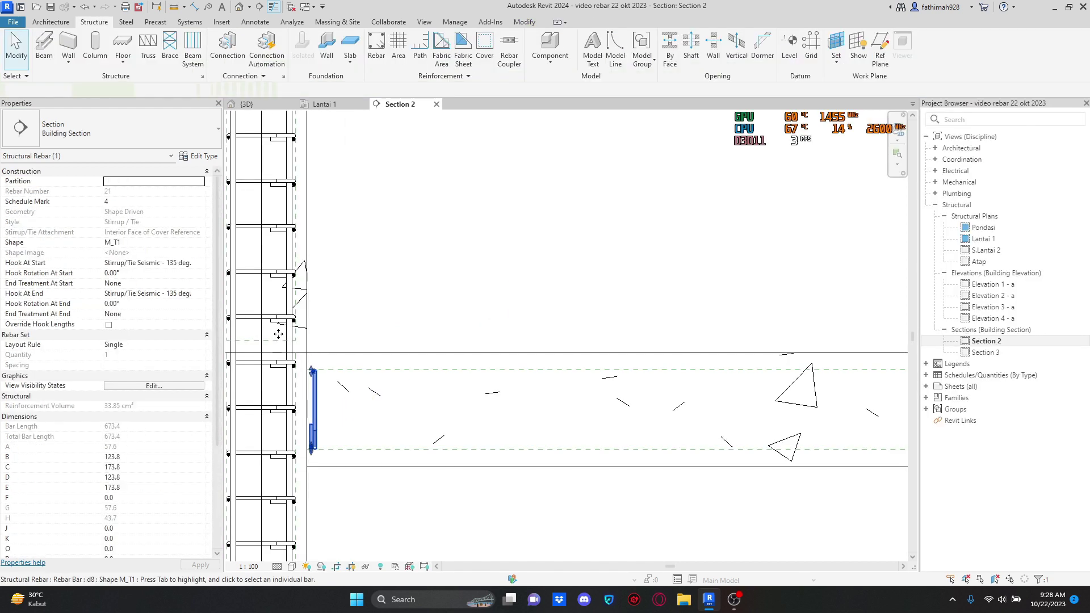
{"action": "scroll", "coordinate": [307, 288], "scroll_direction": "down", "scroll_amount": 1}
{"action": "scroll", "coordinate": [280, 274], "scroll_direction": "down", "scroll_amount": 1}
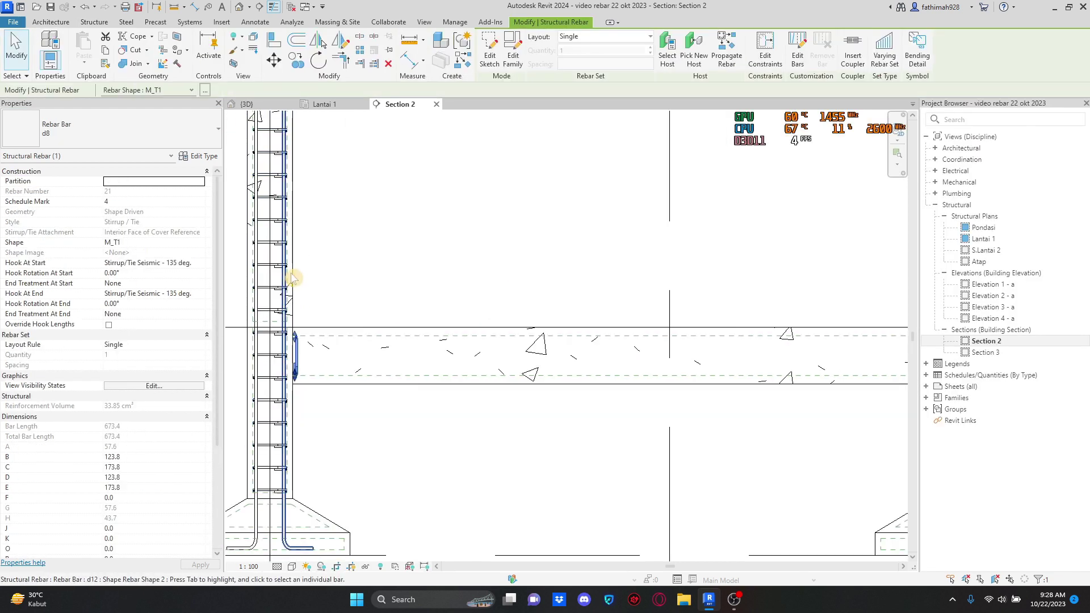
{"action": "left_click", "coordinate": [565, 36]}
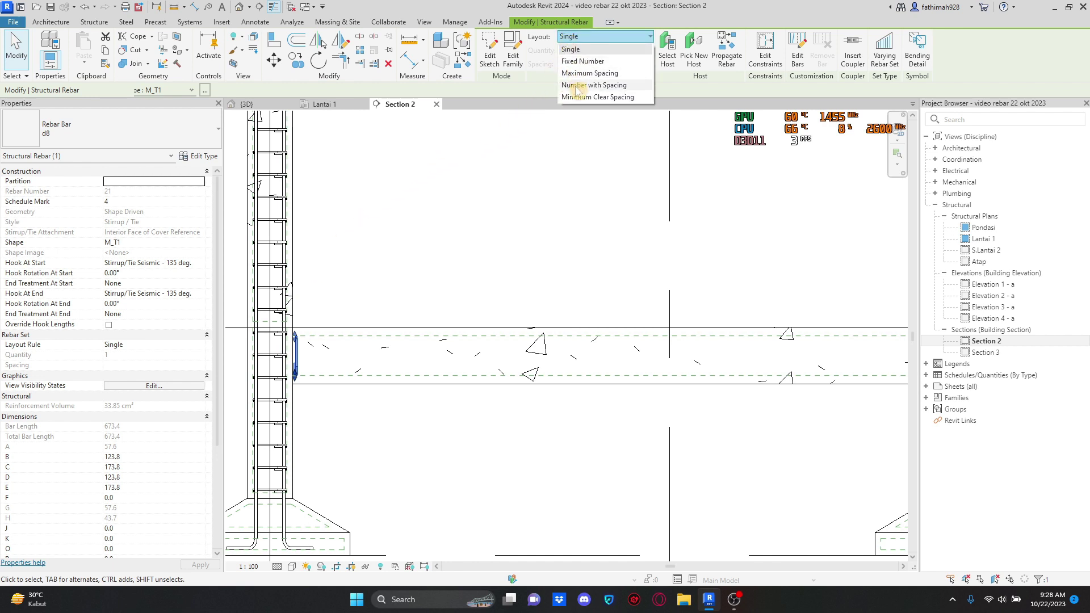
{"action": "left_click", "coordinate": [575, 86]}
{"action": "scroll", "coordinate": [579, 143], "scroll_direction": "down", "scroll_amount": 1}
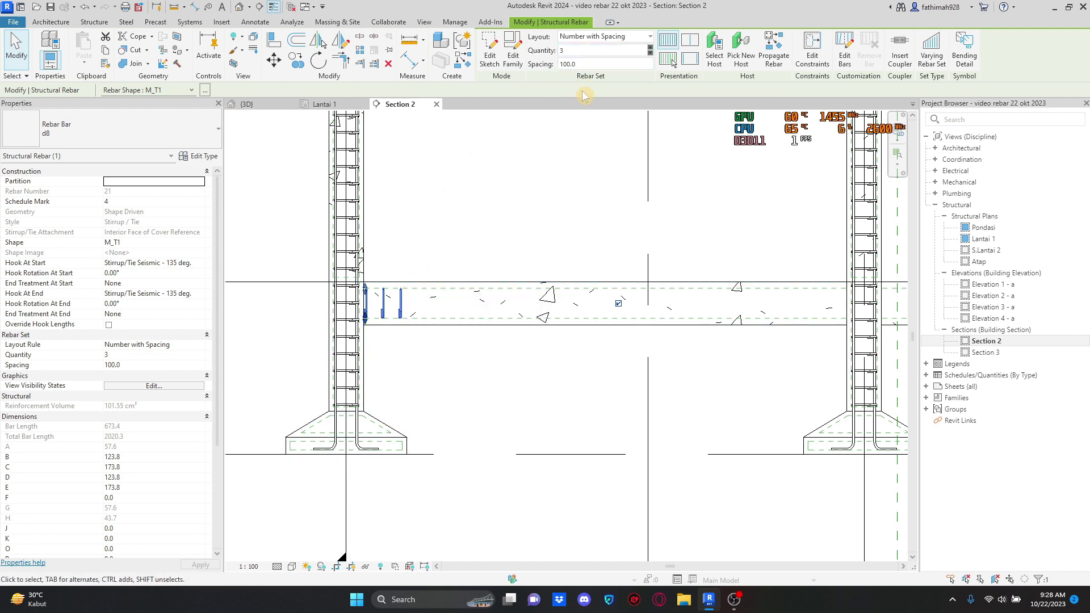
{"action": "scroll", "coordinate": [381, 290], "scroll_direction": "up", "scroll_amount": 5}
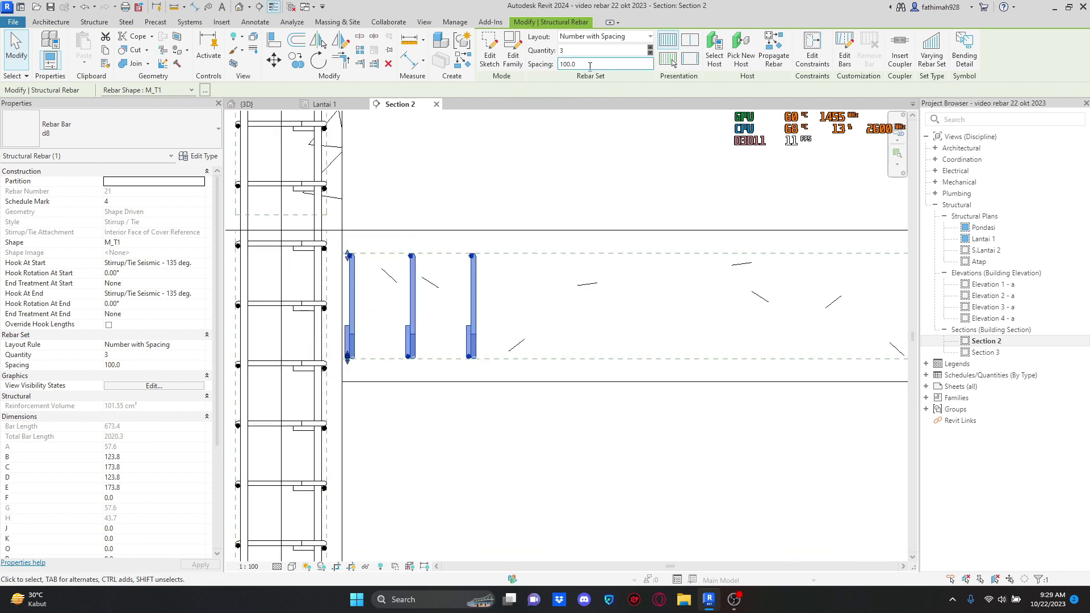
{"action": "scroll", "coordinate": [558, 126], "scroll_direction": "down", "scroll_amount": 5}
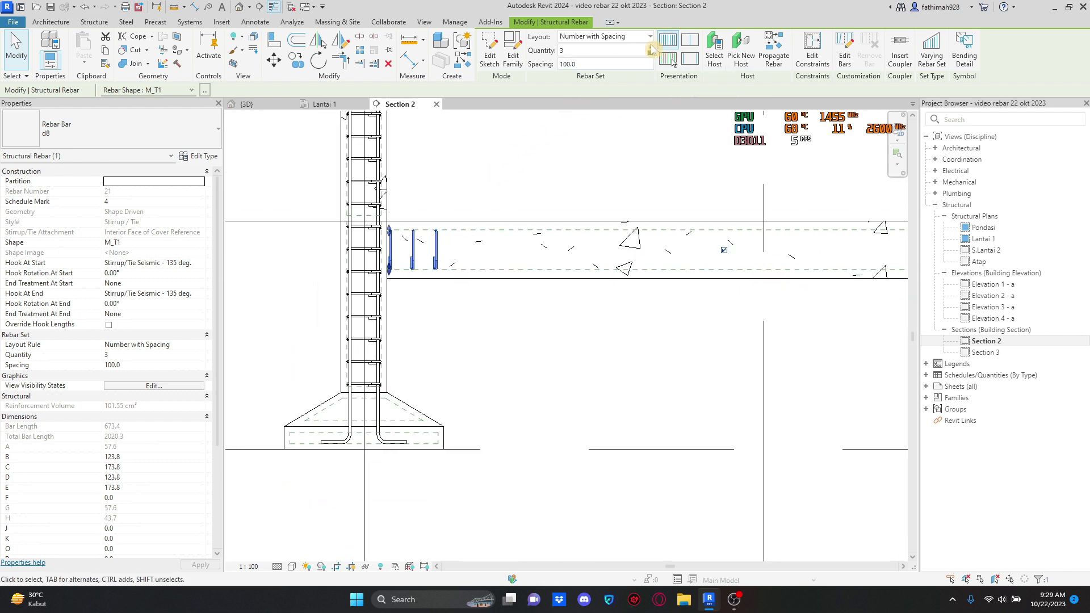
Step: Set the quantity of the stirrup set at the beam's left end to 7
{"action": "left_click", "coordinate": [650, 48]}
{"action": "left_click", "coordinate": [650, 48]}
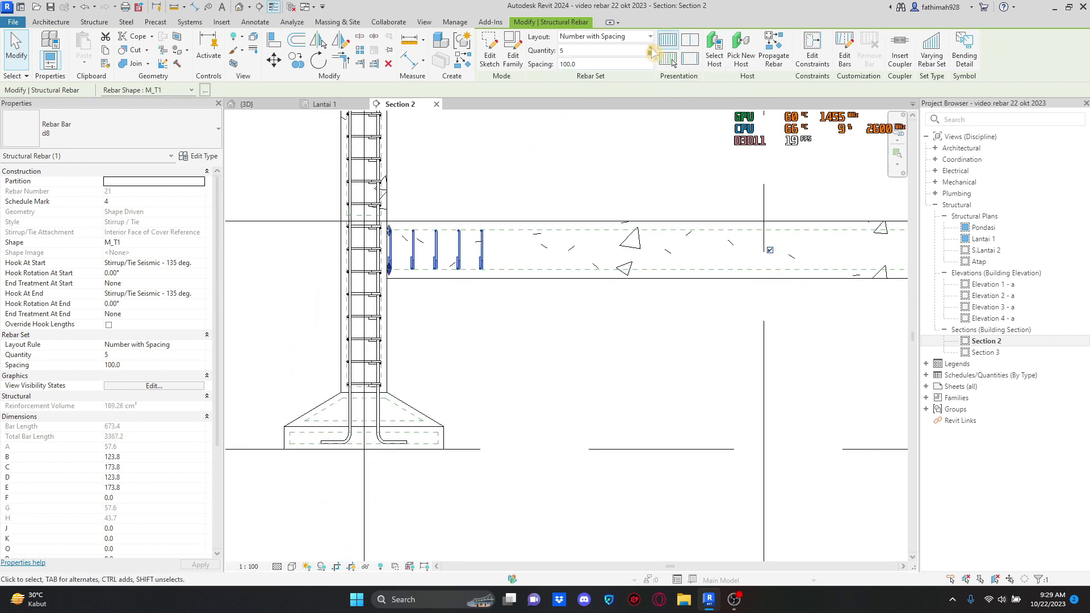
{"action": "left_click", "coordinate": [650, 49]}
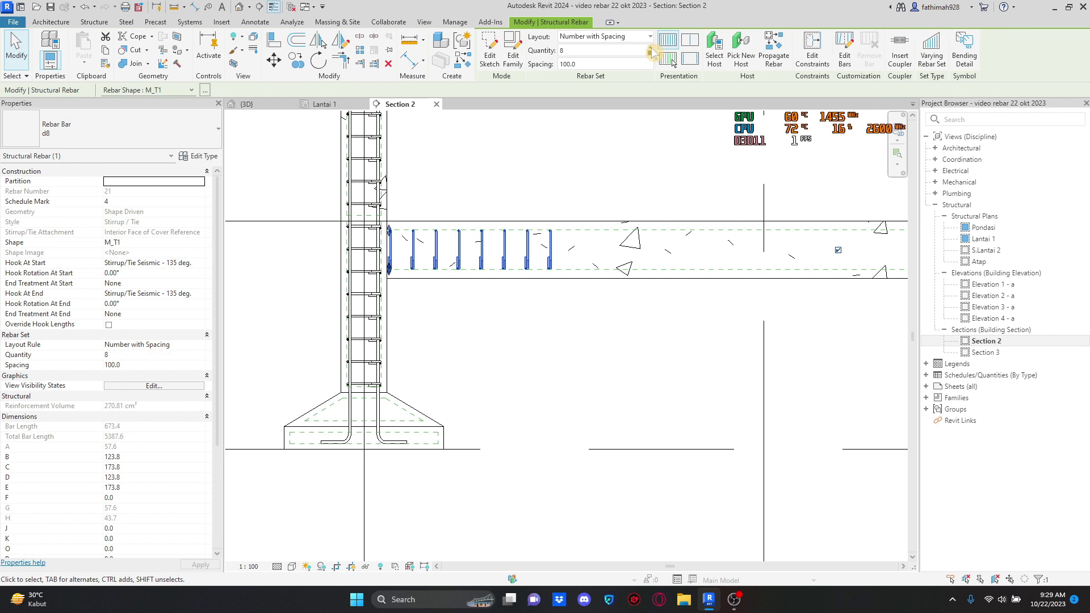
{"action": "scroll", "coordinate": [528, 284], "scroll_direction": "down", "scroll_amount": 2}
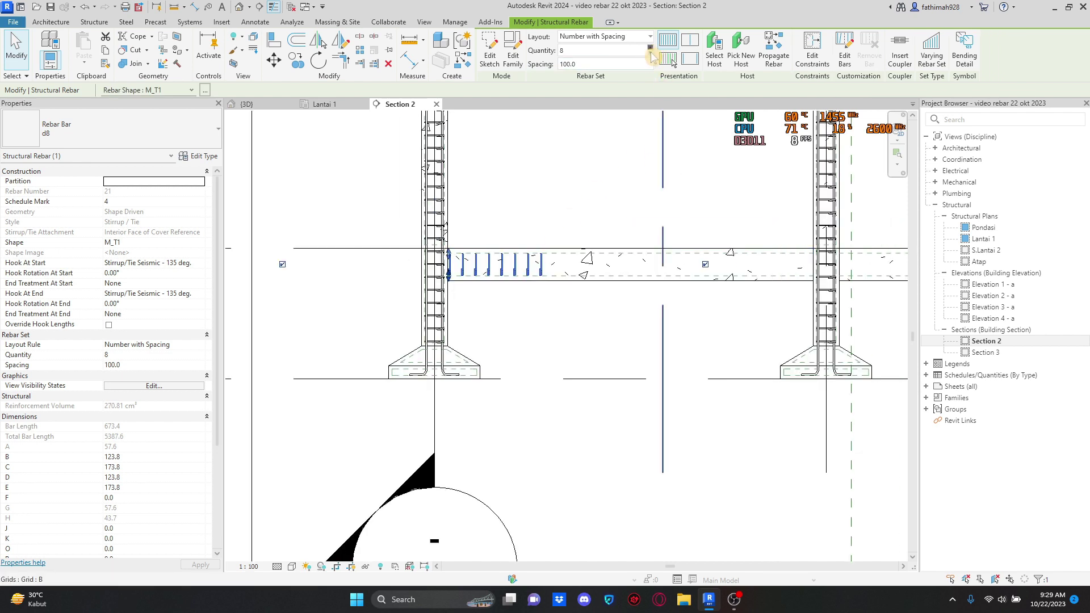
{"action": "left_click", "coordinate": [650, 53]}
Step: Copy the stirrup set to the right end of the beam beside the next column and again to the middle of the span
{"action": "scroll", "coordinate": [613, 193], "scroll_direction": "up", "scroll_amount": 1}
{"action": "middle_click_drag", "start_coordinate": [613, 195], "coordinate": [461, 204]}
{"action": "scroll", "coordinate": [460, 197], "scroll_direction": "up", "scroll_amount": 1}
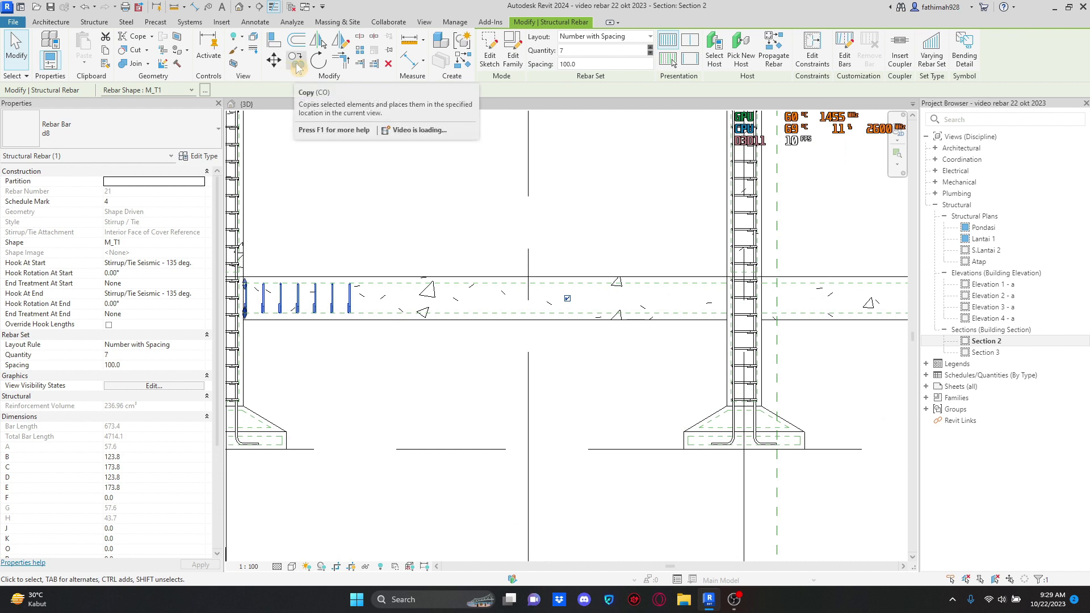
{"action": "left_click", "coordinate": [297, 67]}
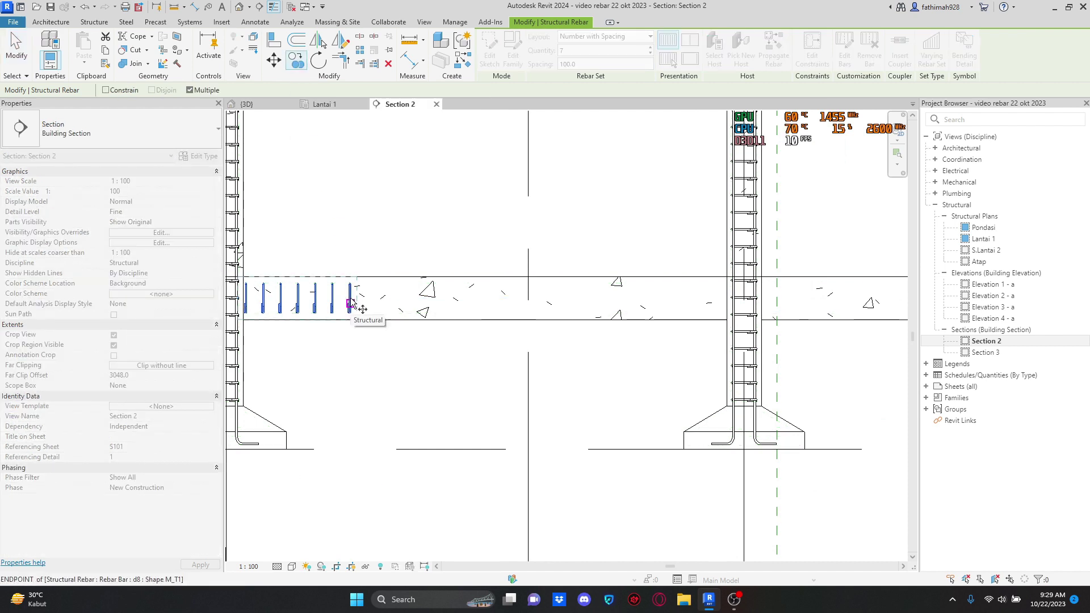
{"action": "left_click", "coordinate": [350, 303]}
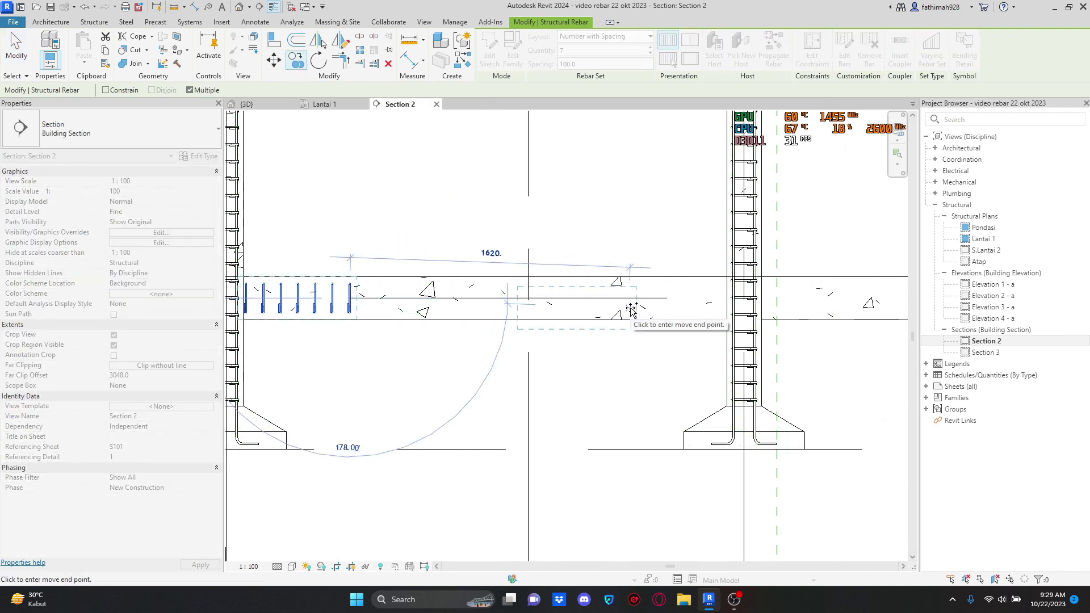
{"action": "left_click", "coordinate": [725, 300]}
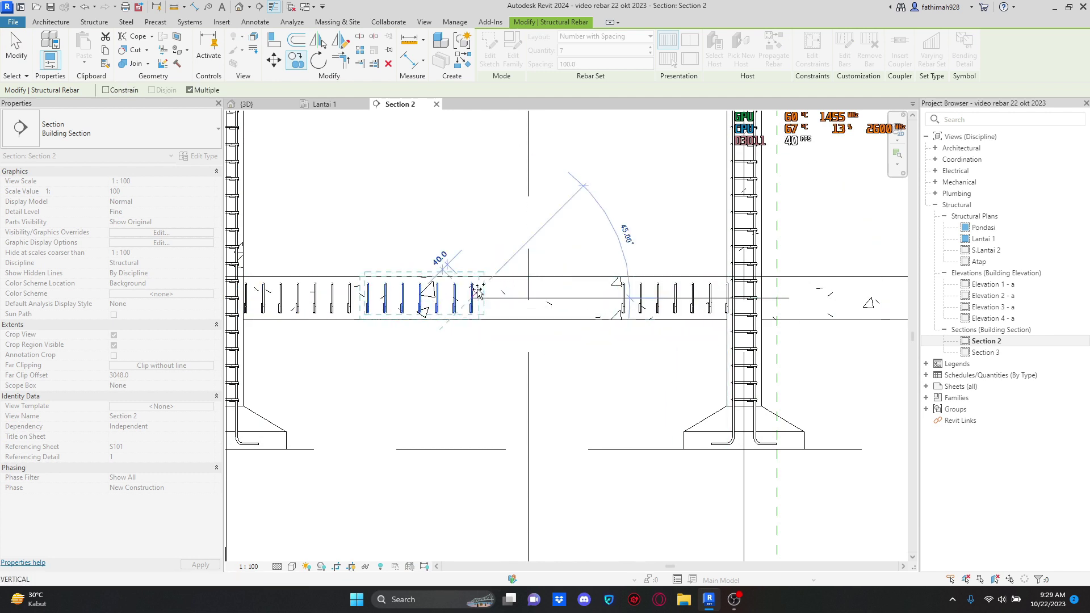
{"action": "key", "text": "Escape"}
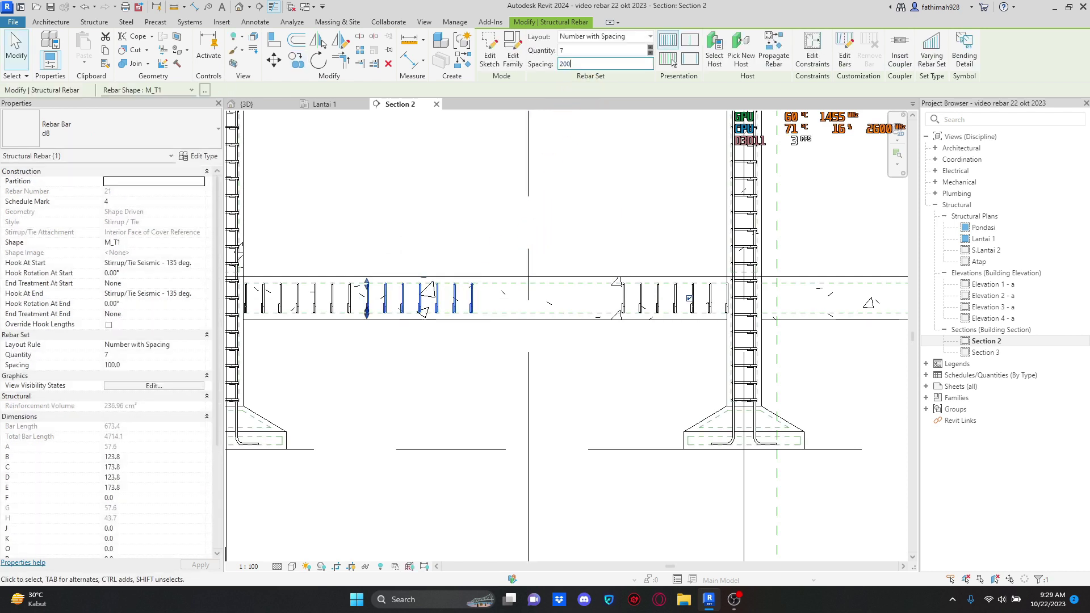
Step: Set the middle stirrup set's spacing to 200 mm and its quantity to 7
{"action": "key", "text": "Return"}
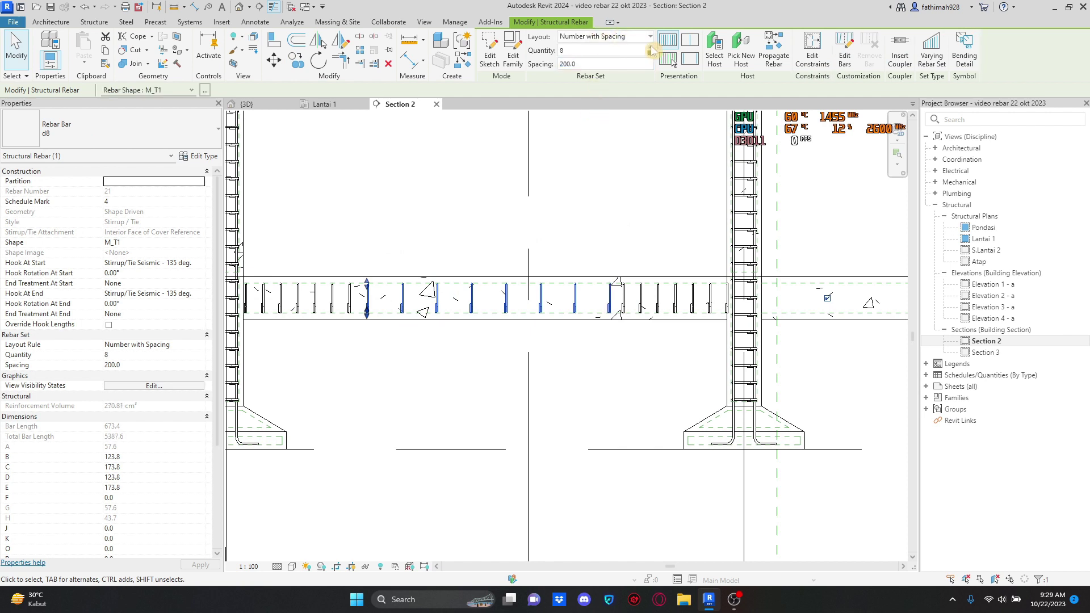
{"action": "left_click", "coordinate": [650, 48]}
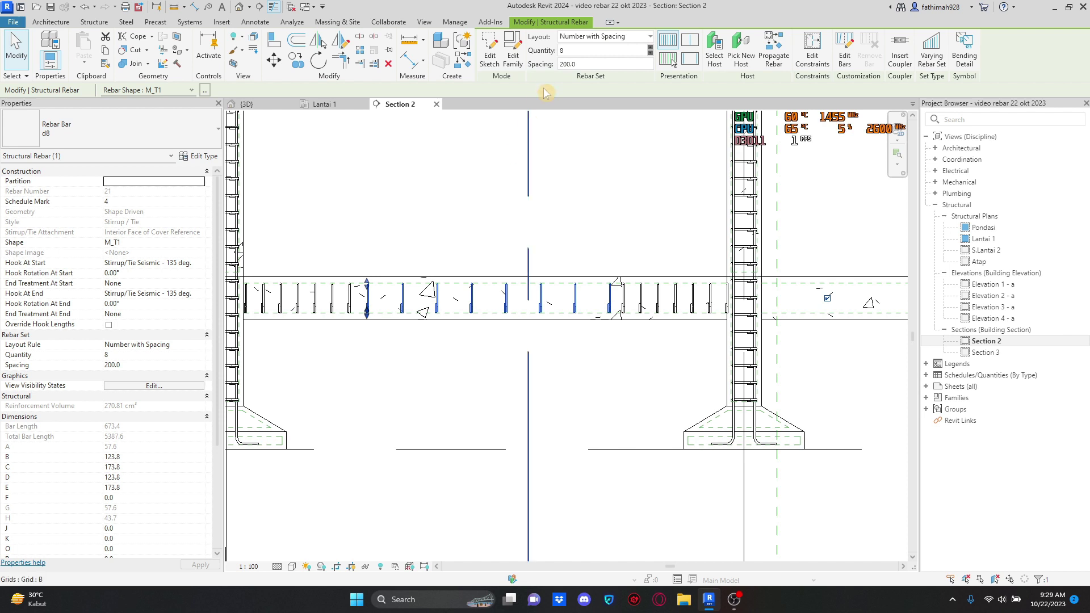
{"action": "left_click", "coordinate": [650, 53]}
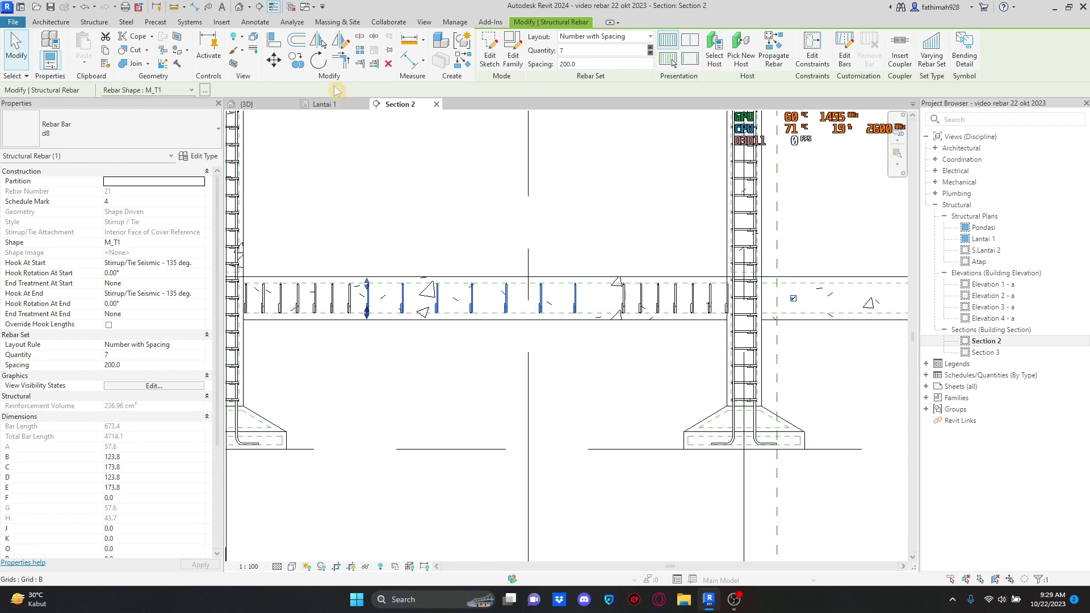
Step: Move the middle stirrup set horizontally toward the right-hand column to even out the gaps to the two end sets
{"action": "left_click", "coordinate": [277, 59]}
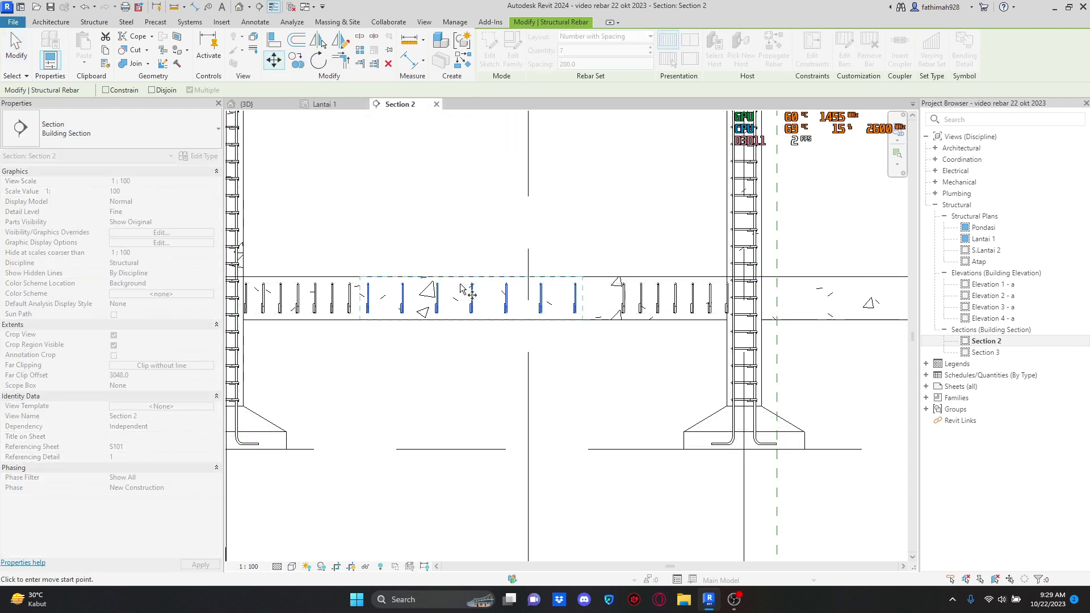
{"action": "left_click", "coordinate": [470, 284]}
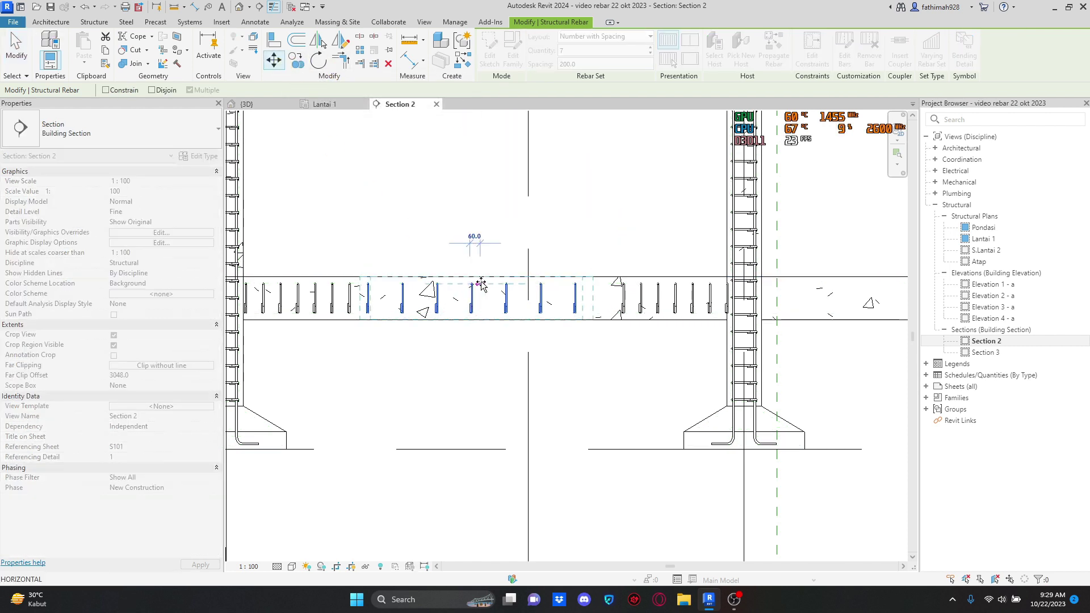
{"action": "left_click", "coordinate": [482, 284]}
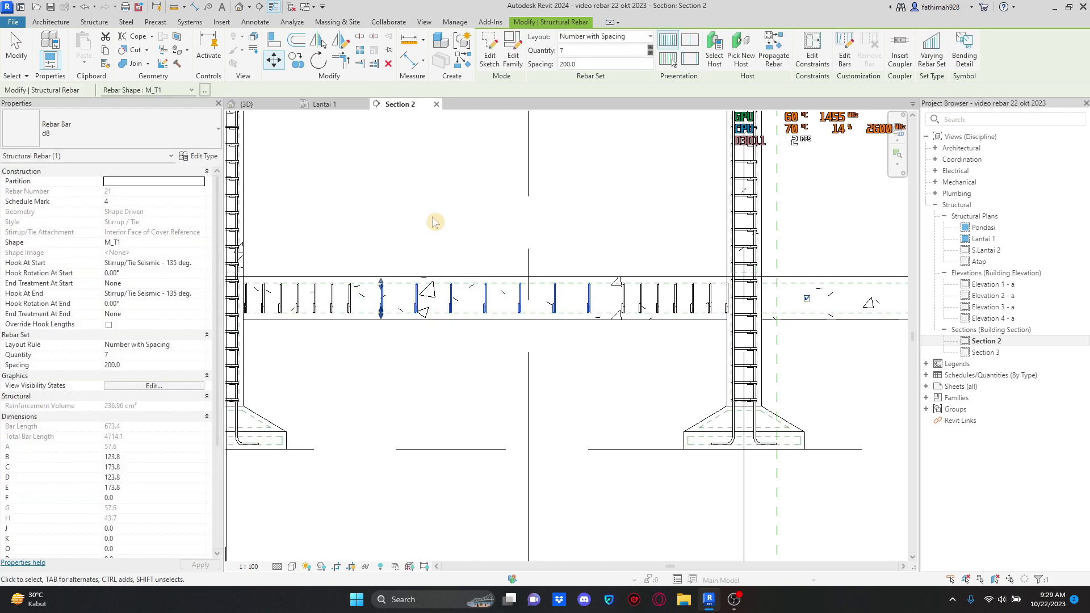
{"action": "key", "text": "Escape"}
{"action": "middle_click_drag", "start_coordinate": [435, 224], "coordinate": [519, 222]}
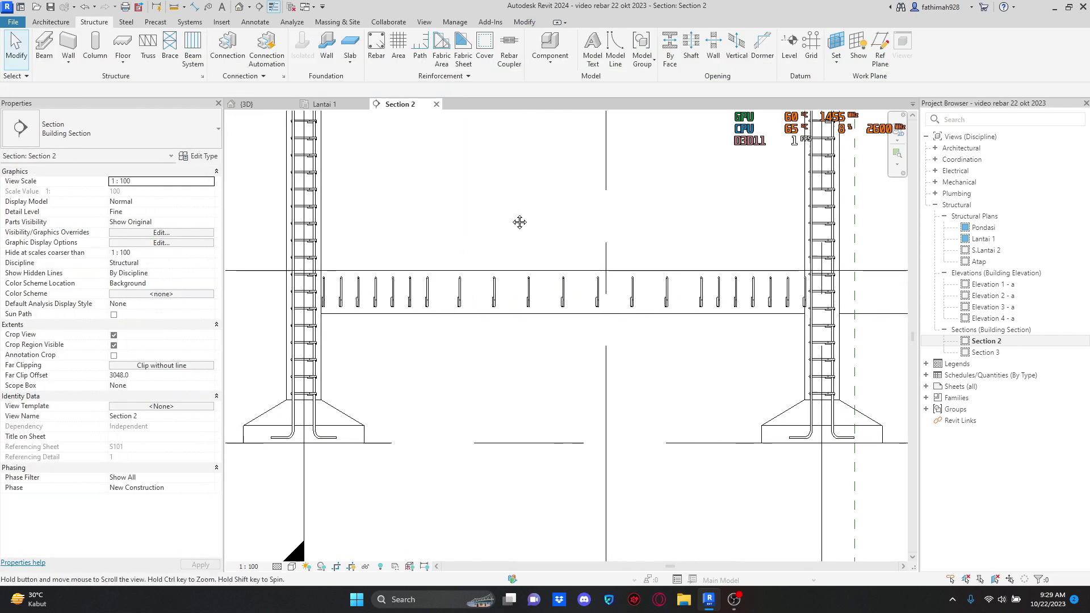
{"action": "scroll", "coordinate": [514, 219], "scroll_direction": "down", "scroll_amount": 2}
{"action": "scroll", "coordinate": [514, 219], "scroll_direction": "down", "scroll_amount": 1}
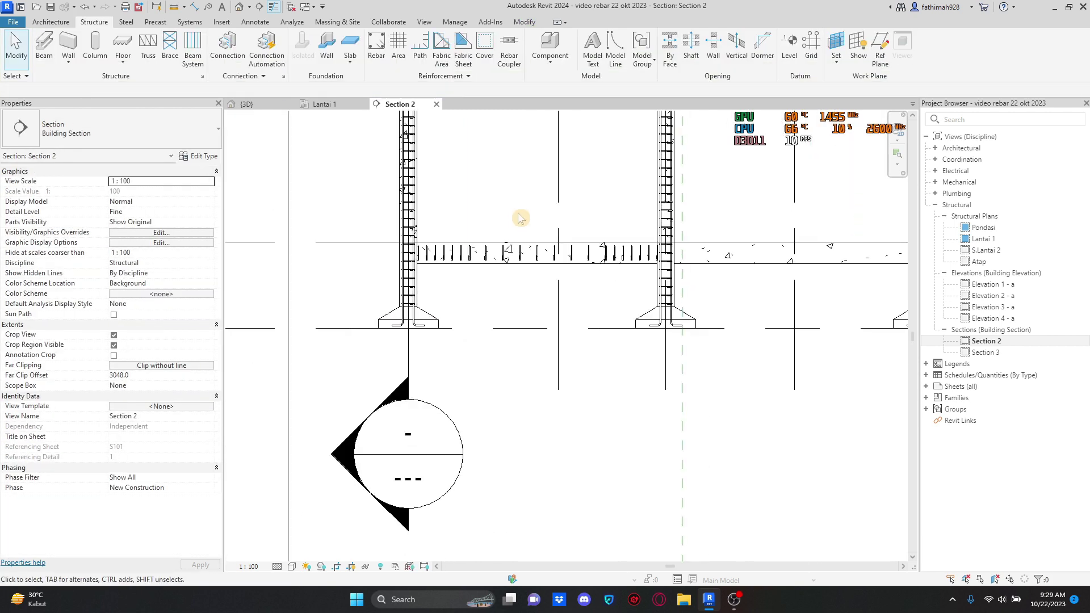
Step: Examine how the middle stirrups sit inside the beam and check the beam's rebar cover properties
{"action": "scroll", "coordinate": [519, 219], "scroll_direction": "up", "scroll_amount": 5}
{"action": "scroll", "coordinate": [424, 331], "scroll_direction": "up", "scroll_amount": 1}
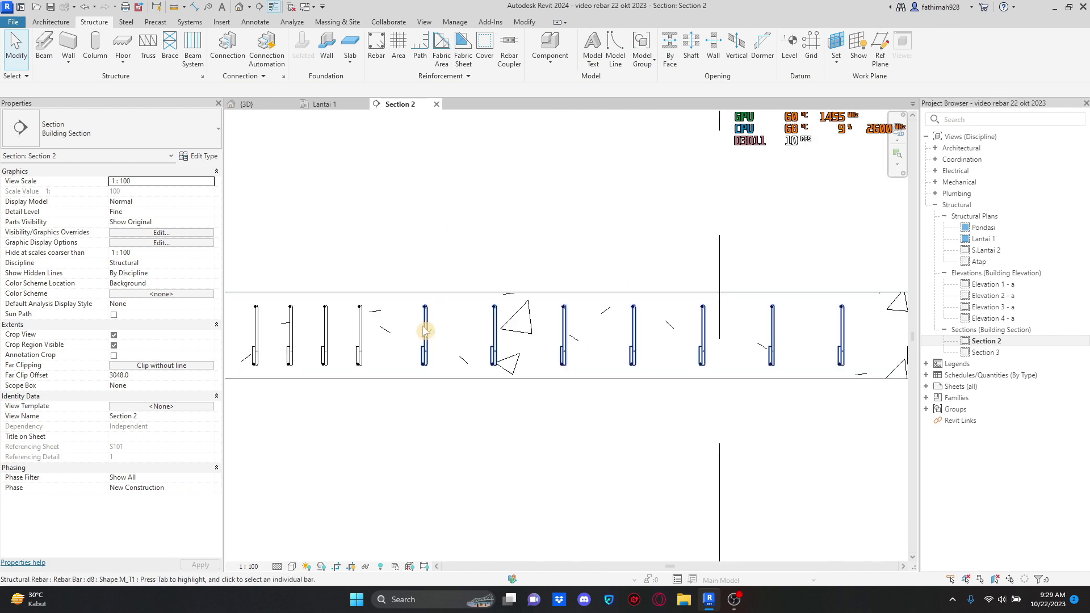
{"action": "left_click", "coordinate": [425, 331]}
{"action": "scroll", "coordinate": [422, 326], "scroll_direction": "up", "scroll_amount": 1}
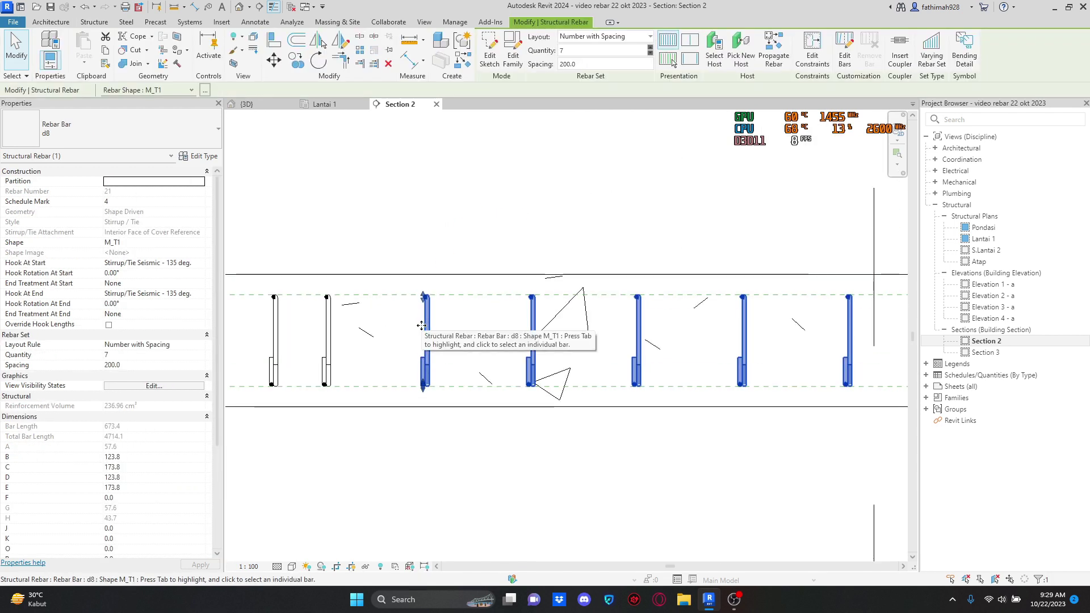
{"action": "left_click", "coordinate": [399, 182]}
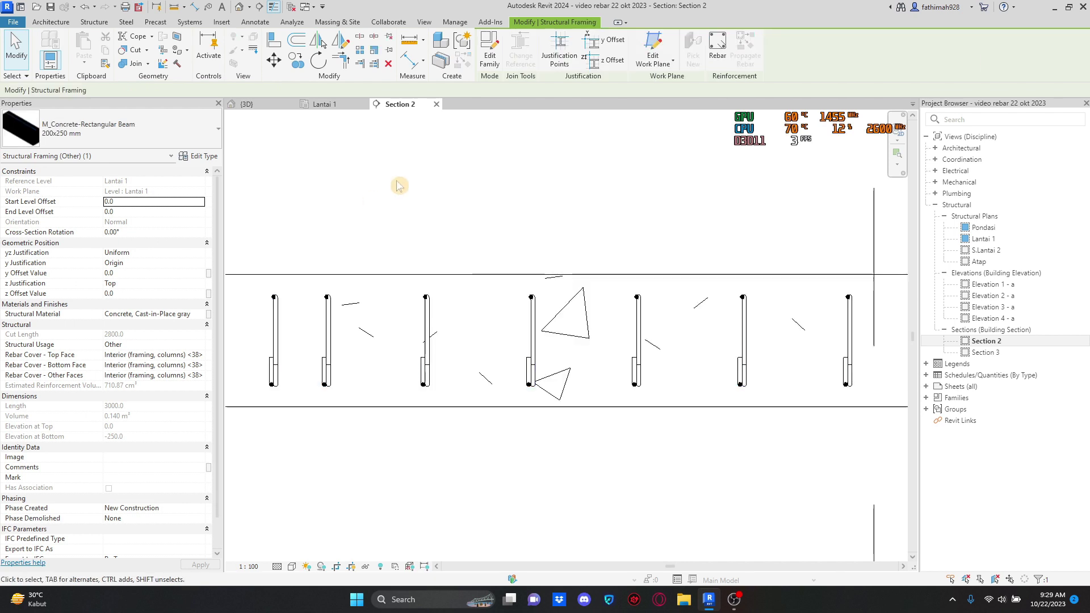
{"action": "left_click", "coordinate": [433, 328]}
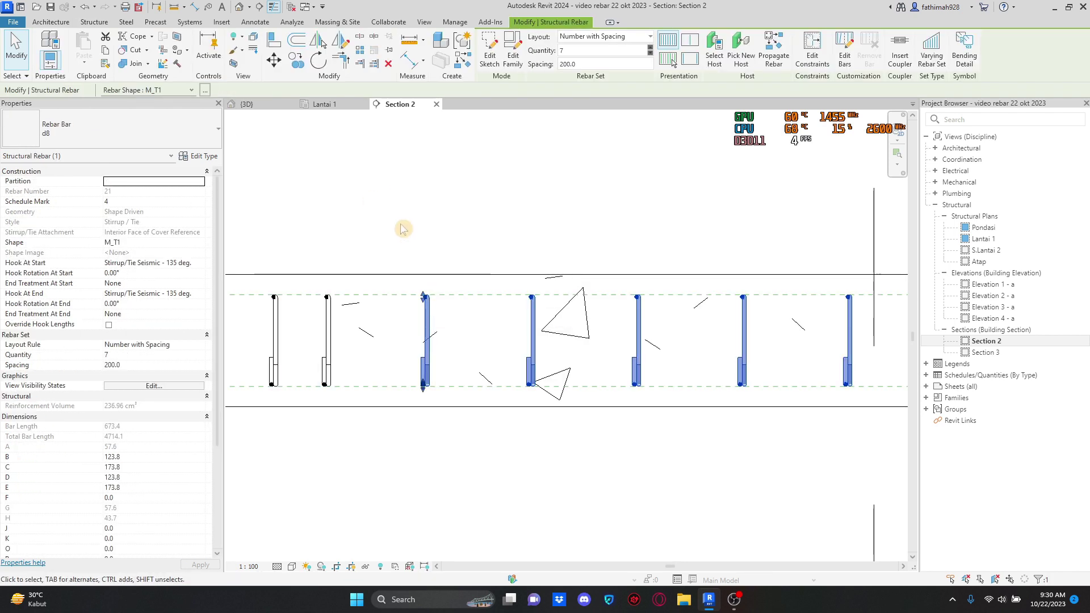
{"action": "left_click", "coordinate": [373, 271]}
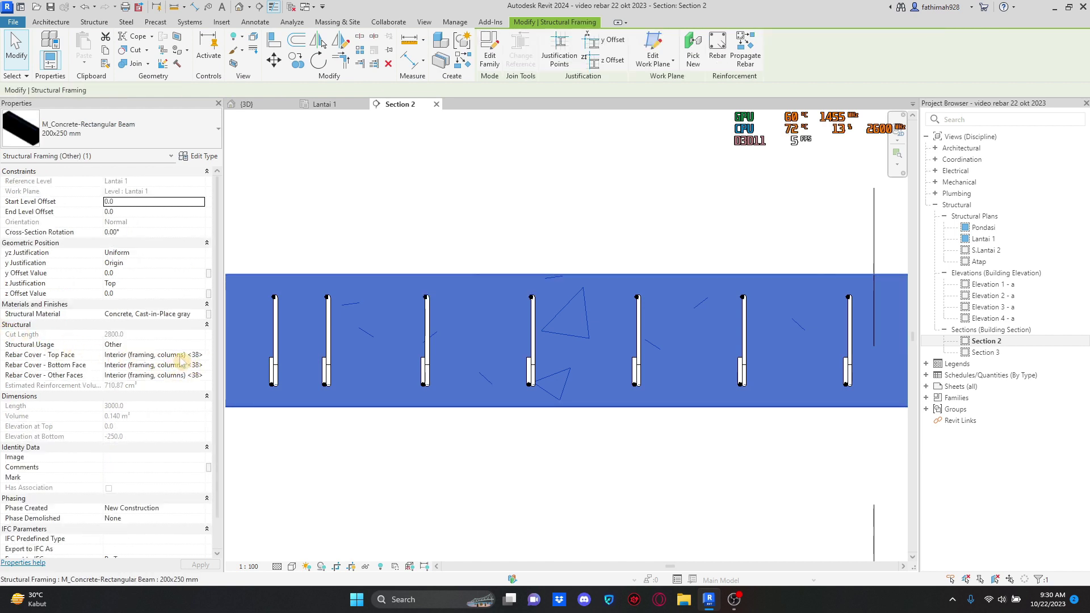
{"action": "scroll", "coordinate": [197, 362], "scroll_direction": "down", "scroll_amount": 1}
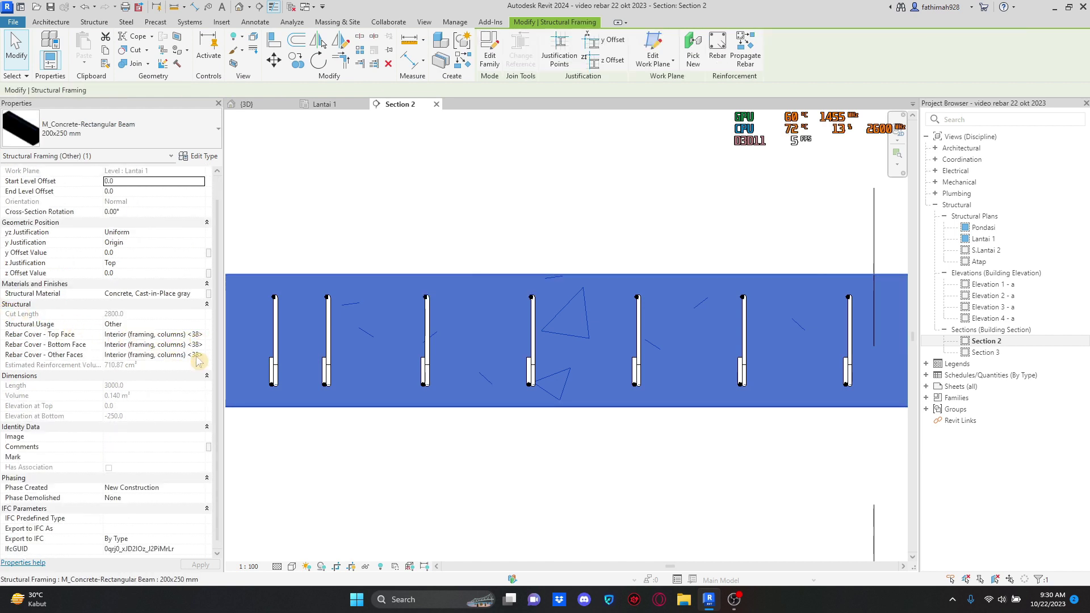
{"action": "scroll", "coordinate": [197, 362], "scroll_direction": "up", "scroll_amount": 1}
{"action": "left_click", "coordinate": [370, 203]}
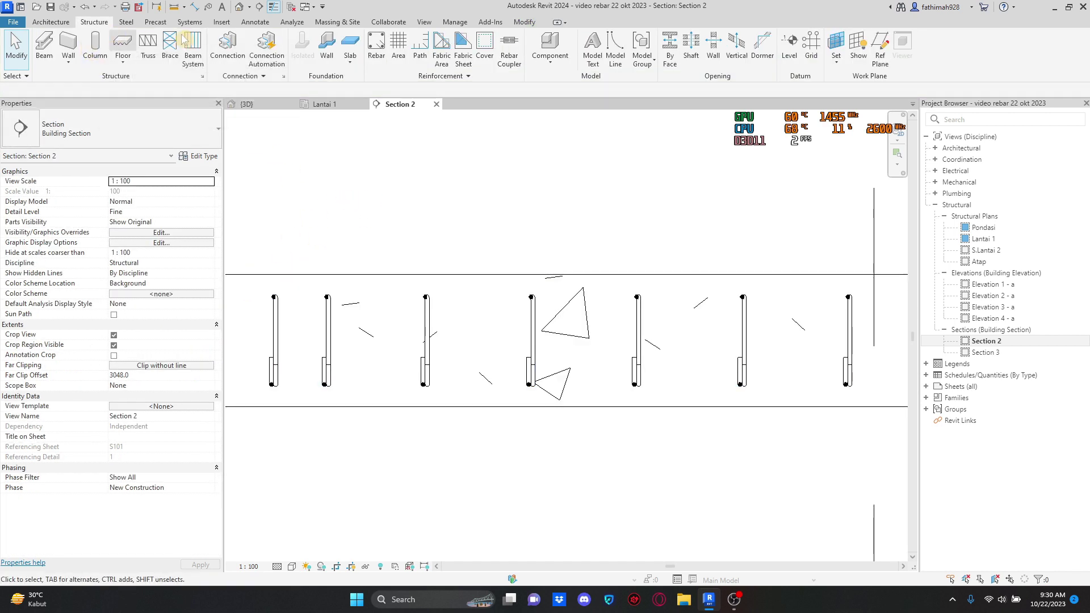
Step: Set the first Interior (framing, columns) entry in the rebar cover settings to 25 mm
{"action": "left_click", "coordinate": [427, 79]}
{"action": "left_click", "coordinate": [410, 90]}
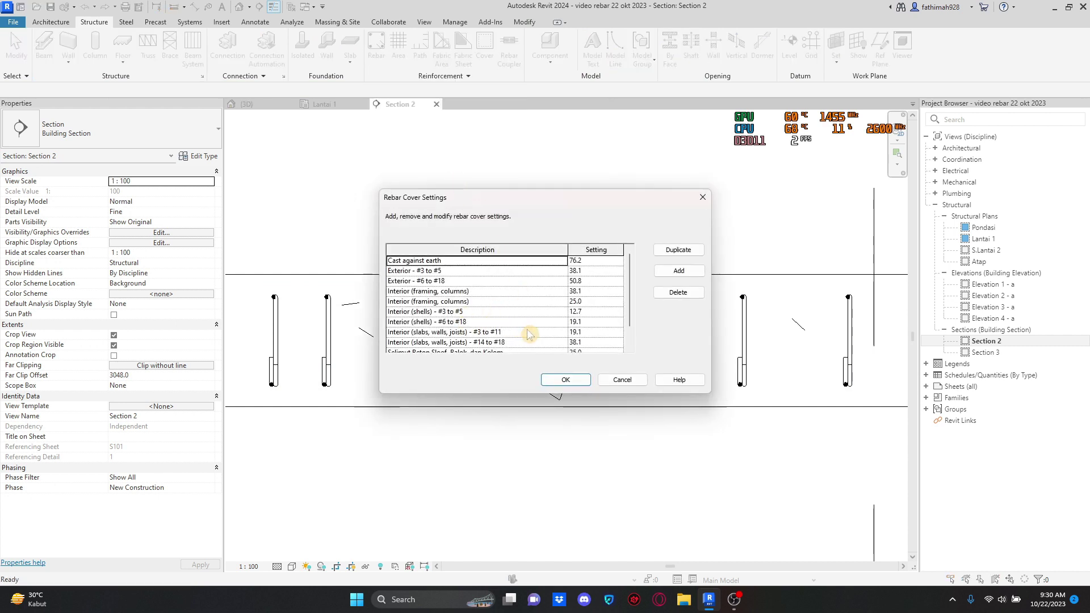
{"action": "scroll", "coordinate": [569, 331], "scroll_direction": "down", "scroll_amount": 1}
{"action": "scroll", "coordinate": [554, 318], "scroll_direction": "up", "scroll_amount": 1}
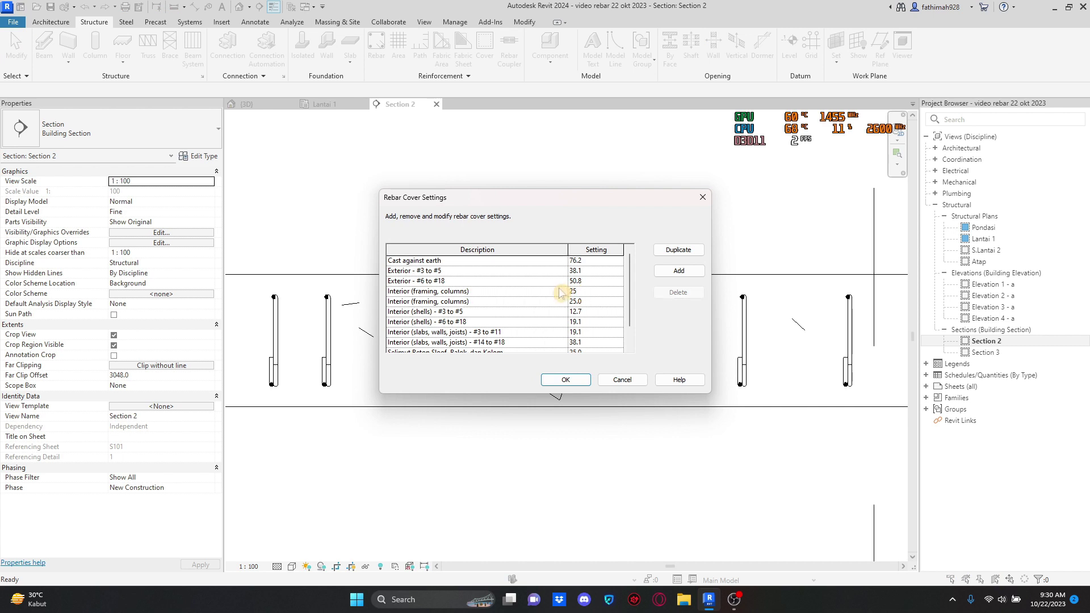
{"action": "left_click", "coordinate": [565, 379]}
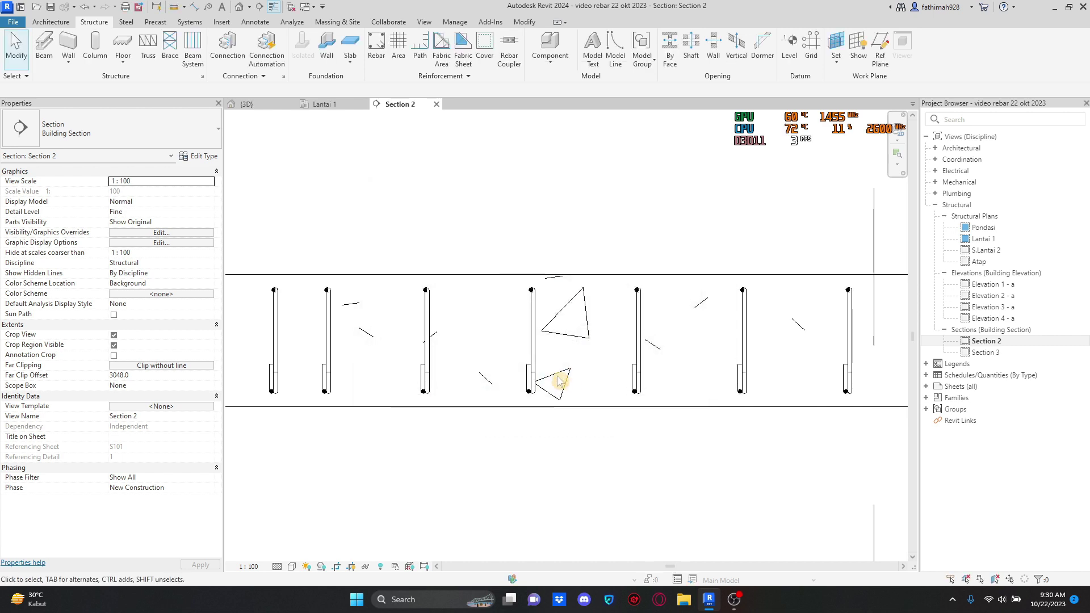
Step: Try to move the stirrup set at the beam's right end off the column face
{"action": "scroll", "coordinate": [568, 364], "scroll_direction": "down", "scroll_amount": 5}
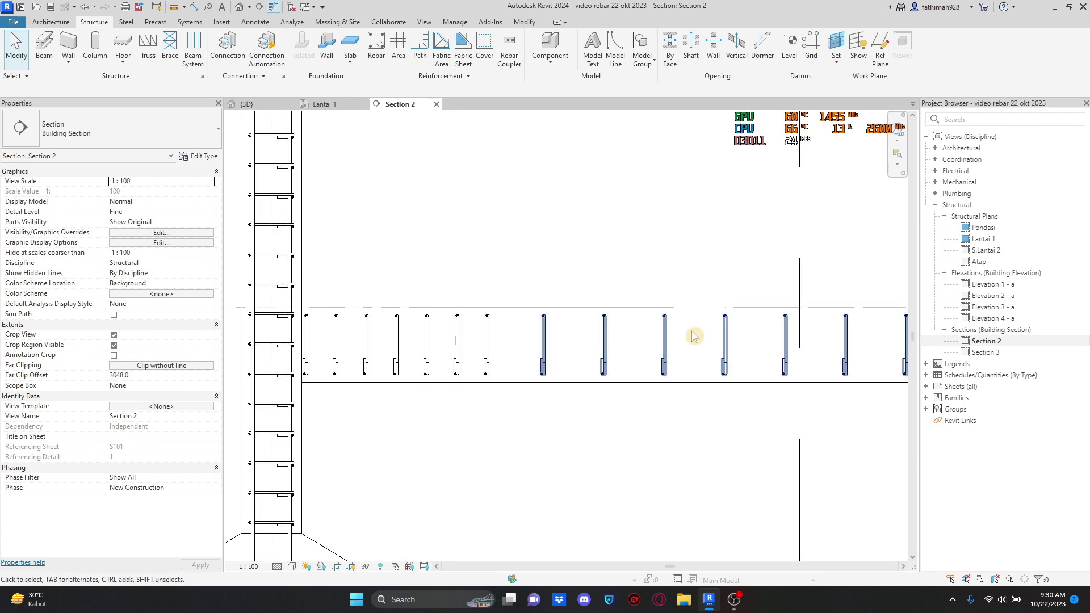
{"action": "scroll", "coordinate": [474, 284], "scroll_direction": "down", "scroll_amount": 3}
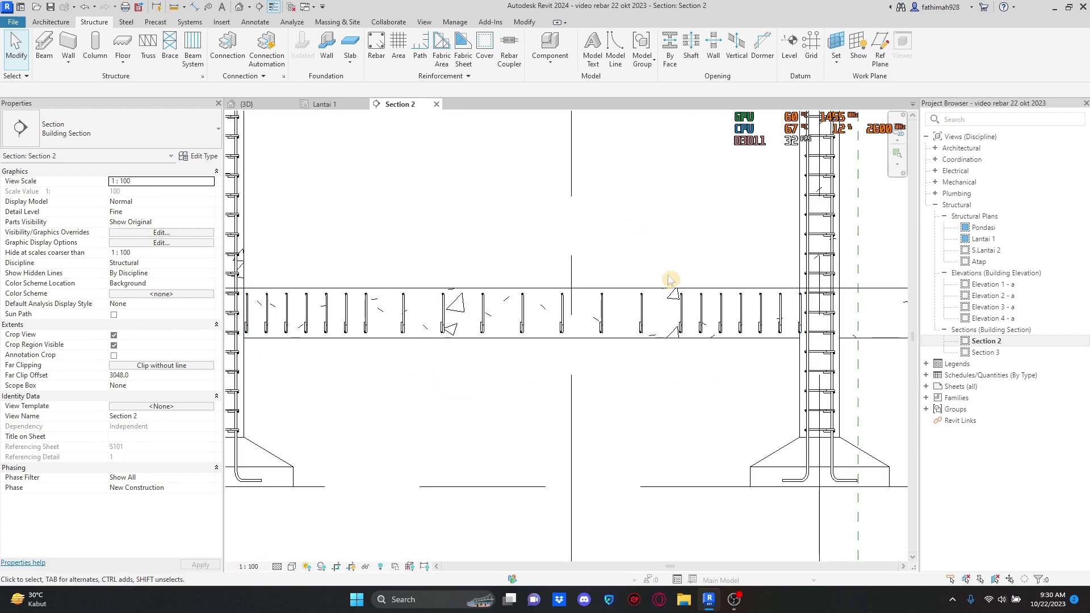
{"action": "scroll", "coordinate": [772, 312], "scroll_direction": "up", "scroll_amount": 2}
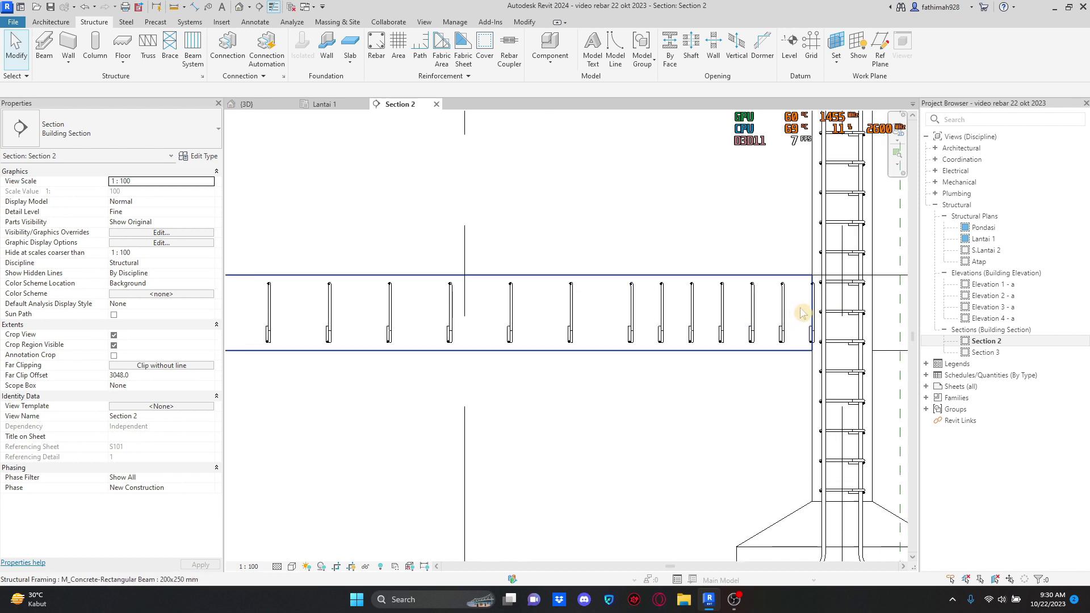
{"action": "left_click", "coordinate": [793, 316]}
{"action": "scroll", "coordinate": [792, 312], "scroll_direction": "up", "scroll_amount": 2}
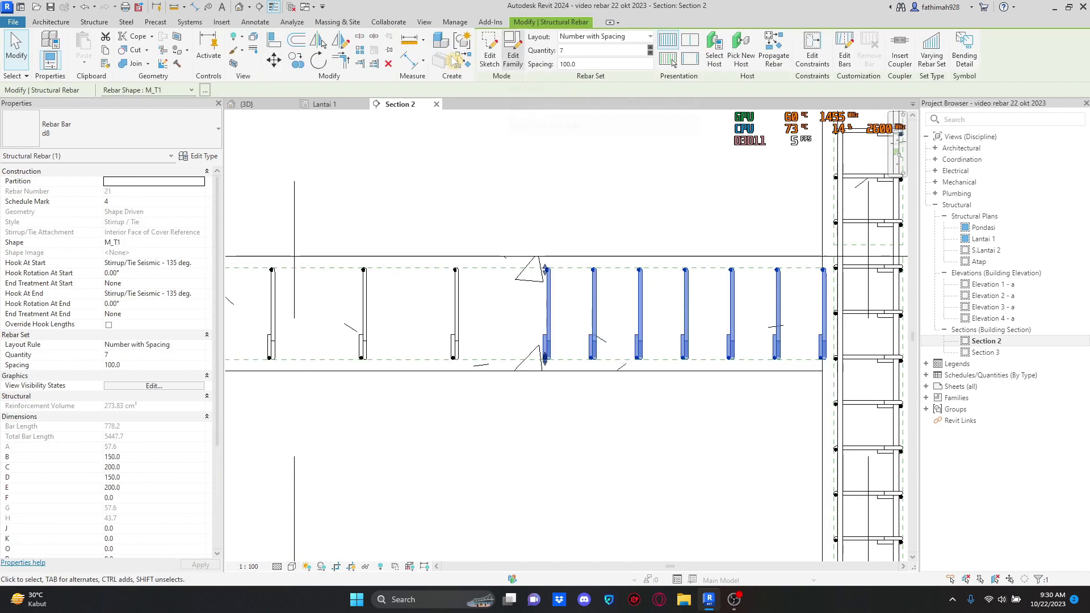
{"action": "left_click", "coordinate": [274, 60]}
{"action": "scroll", "coordinate": [820, 242], "scroll_direction": "up", "scroll_amount": 2}
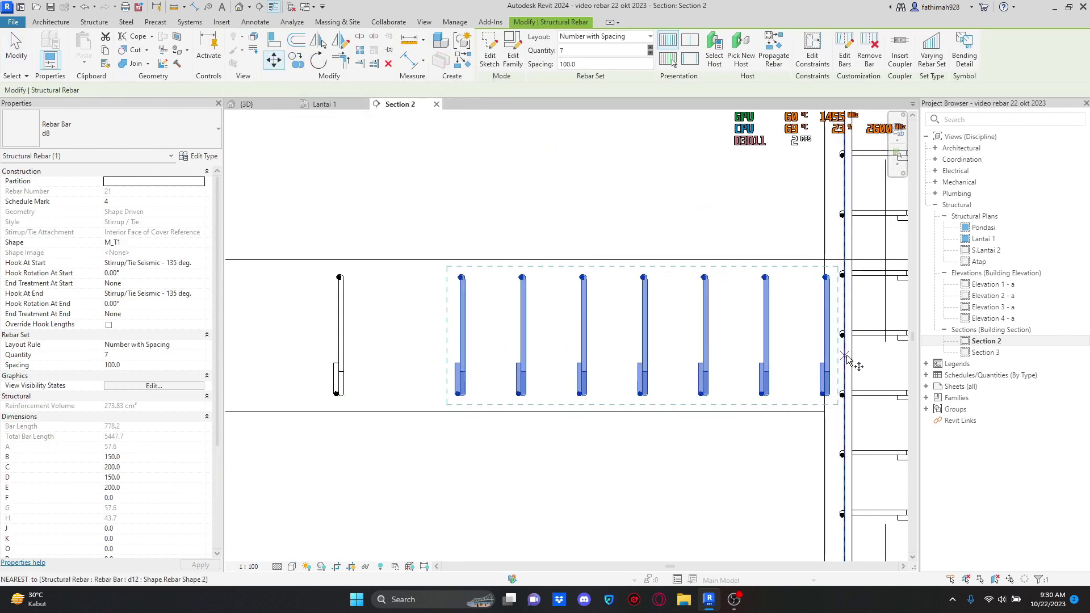
{"action": "left_click", "coordinate": [833, 331]}
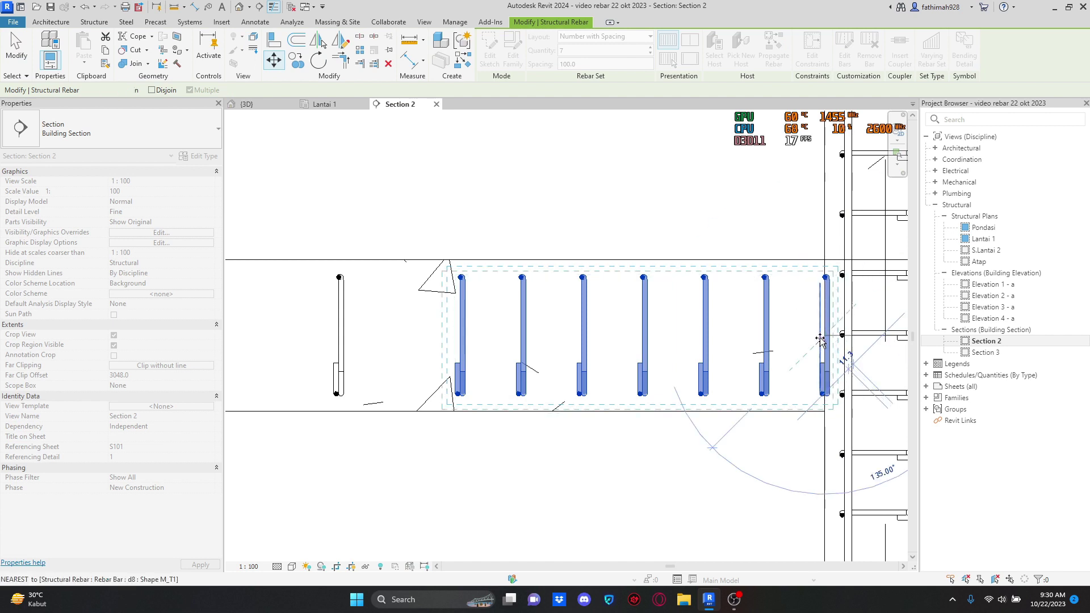
{"action": "left_click", "coordinate": [819, 339]}
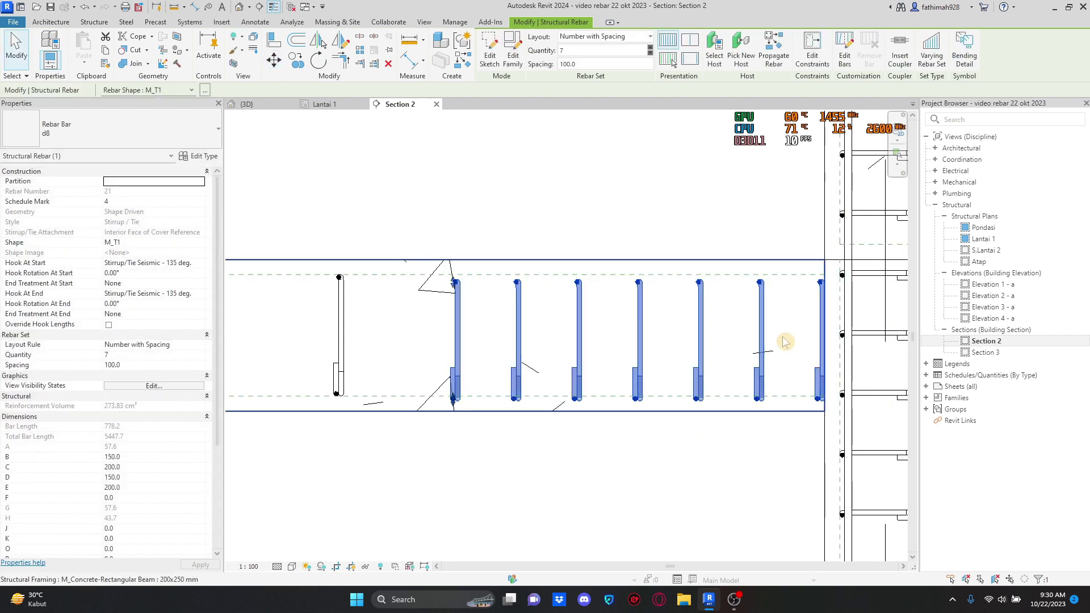
{"action": "key", "text": "Escape"}
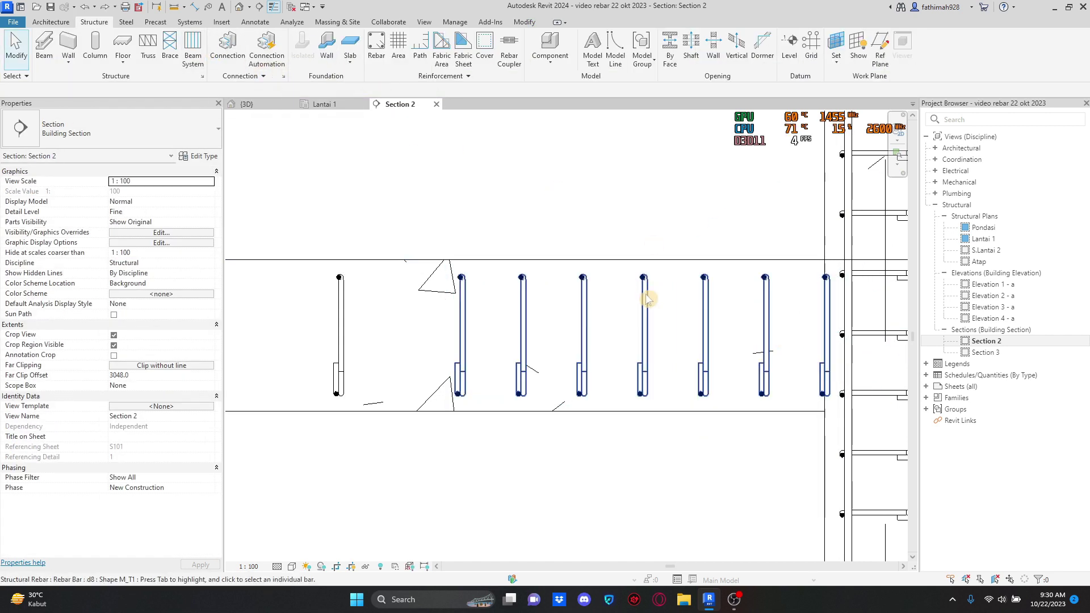
Step: Move the right-end stirrup set horizontally away from the column so its last stirrup lies inside the beam
{"action": "left_click", "coordinate": [646, 306]}
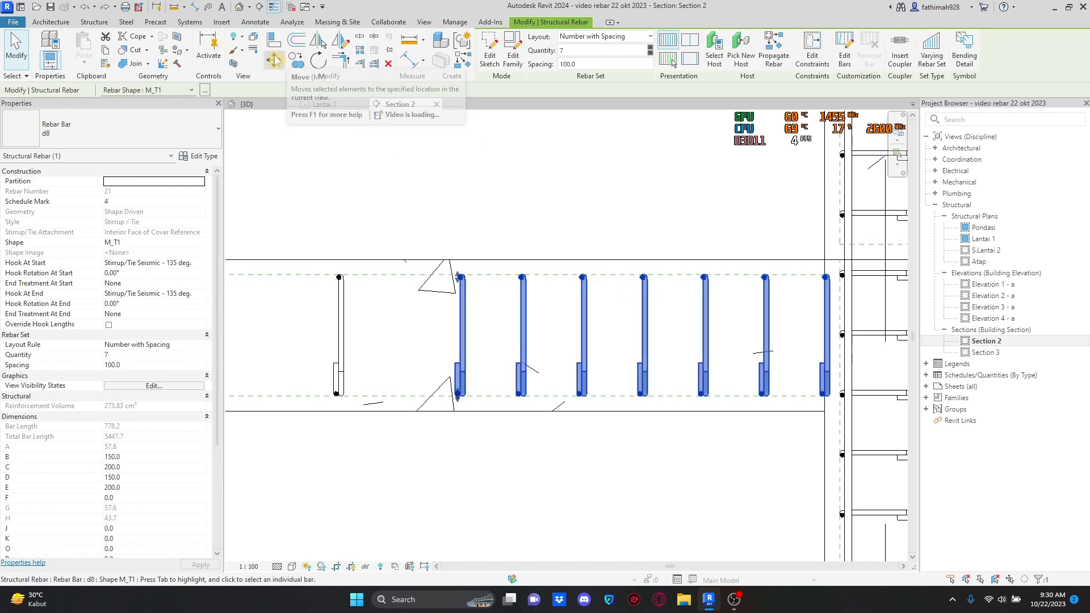
{"action": "key", "text": "m"}
{"action": "key", "text": "v"}
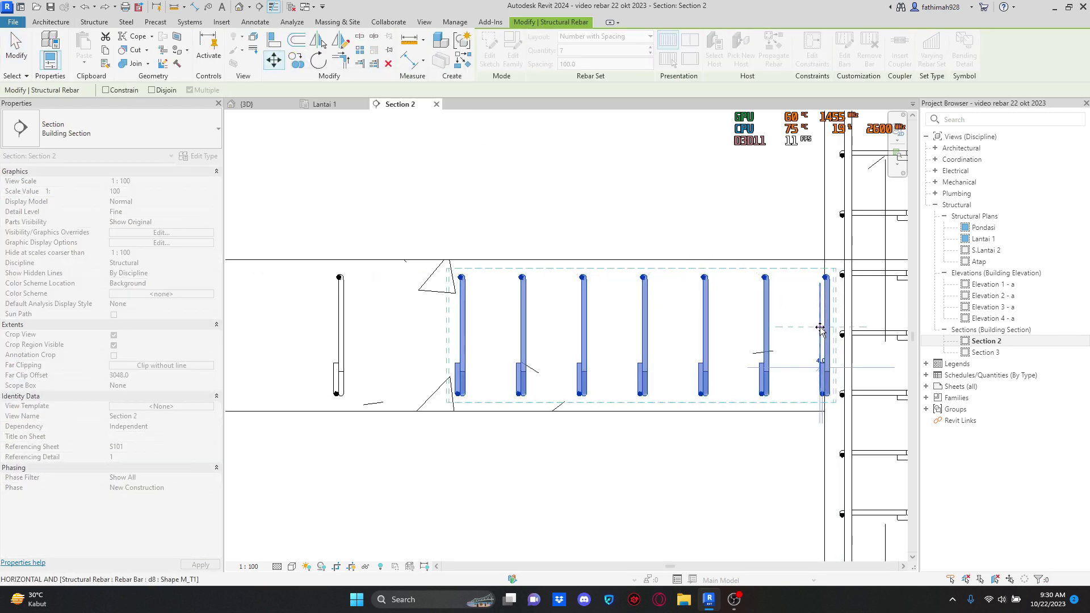
{"action": "left_click", "coordinate": [811, 329]}
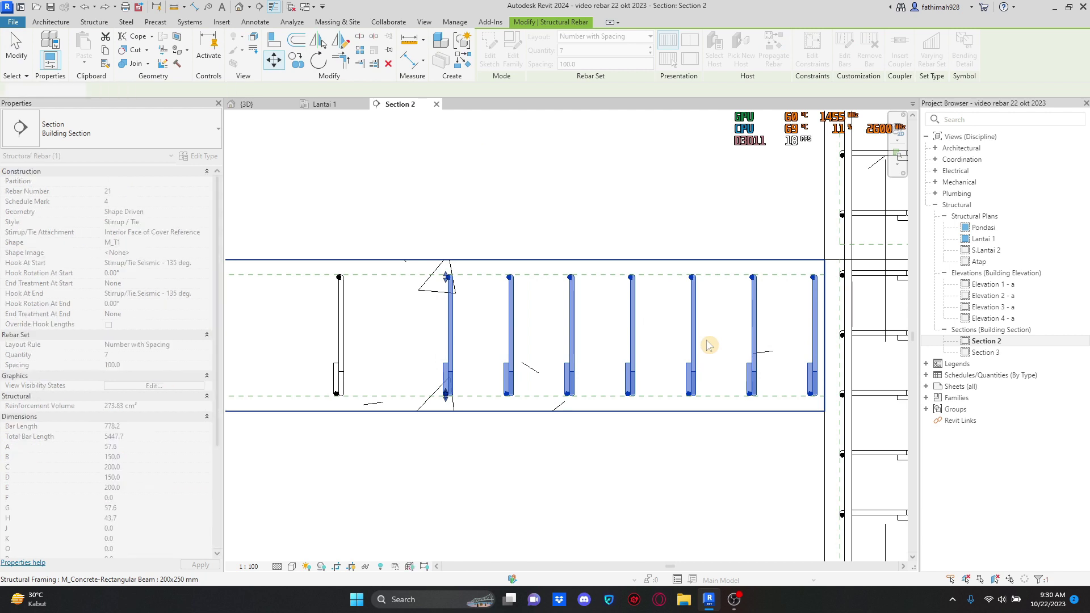
{"action": "scroll", "coordinate": [513, 468], "scroll_direction": "down", "scroll_amount": 3}
{"action": "scroll", "coordinate": [672, 459], "scroll_direction": "down", "scroll_amount": 2}
{"action": "left_click", "coordinate": [669, 456]}
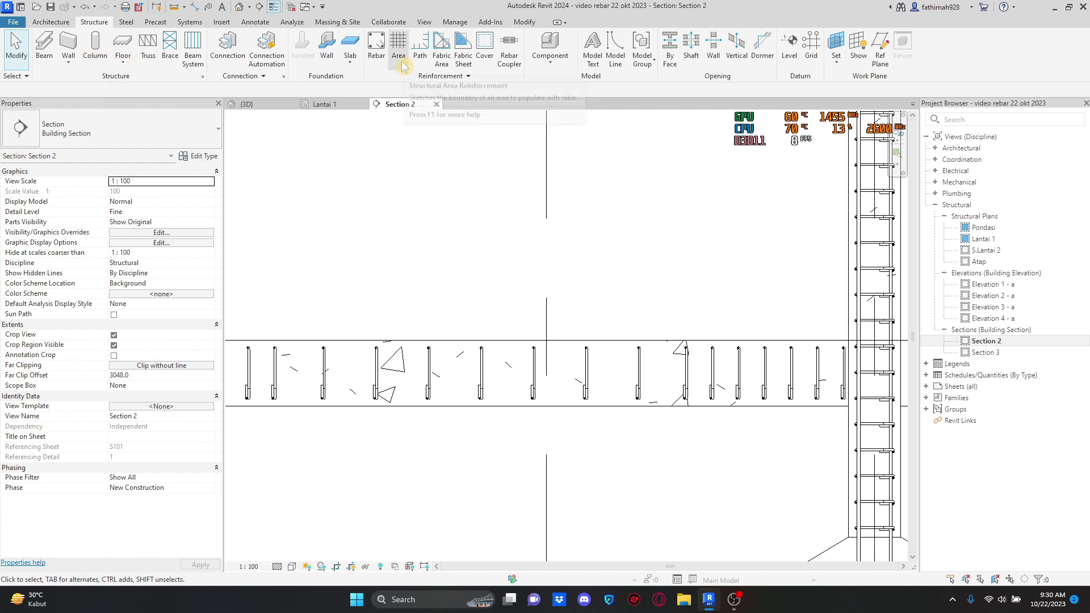
Step: Place a straight M_00 bar along the top of the beam inside the stirrups, on the current work plane and parallel to it
{"action": "left_click", "coordinate": [376, 49]}
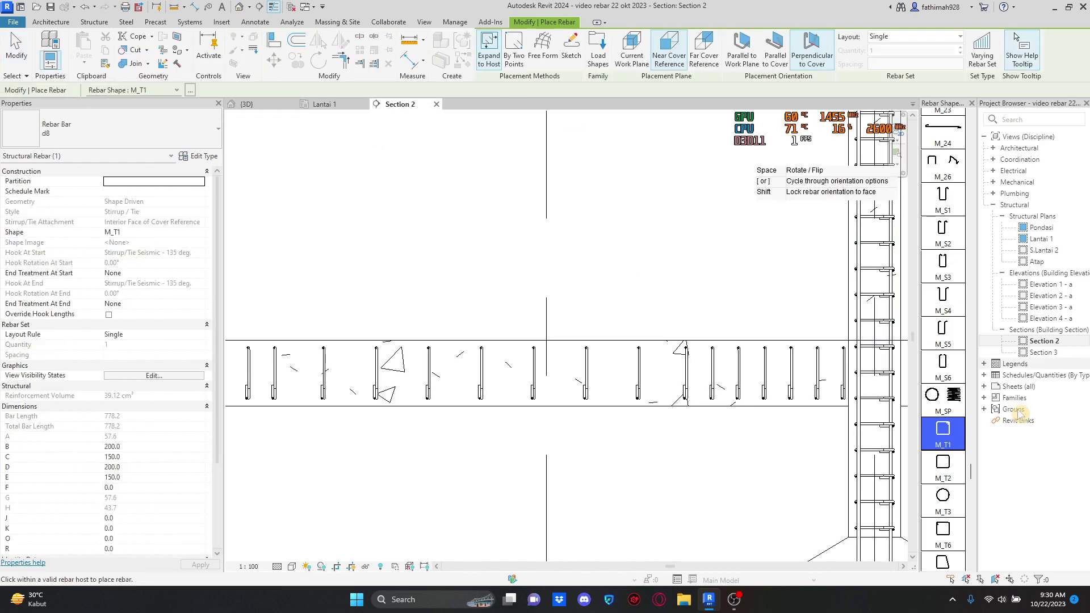
{"action": "left_click_drag", "start_coordinate": [972, 441], "coordinate": [988, 124]}
{"action": "left_click", "coordinate": [959, 120]}
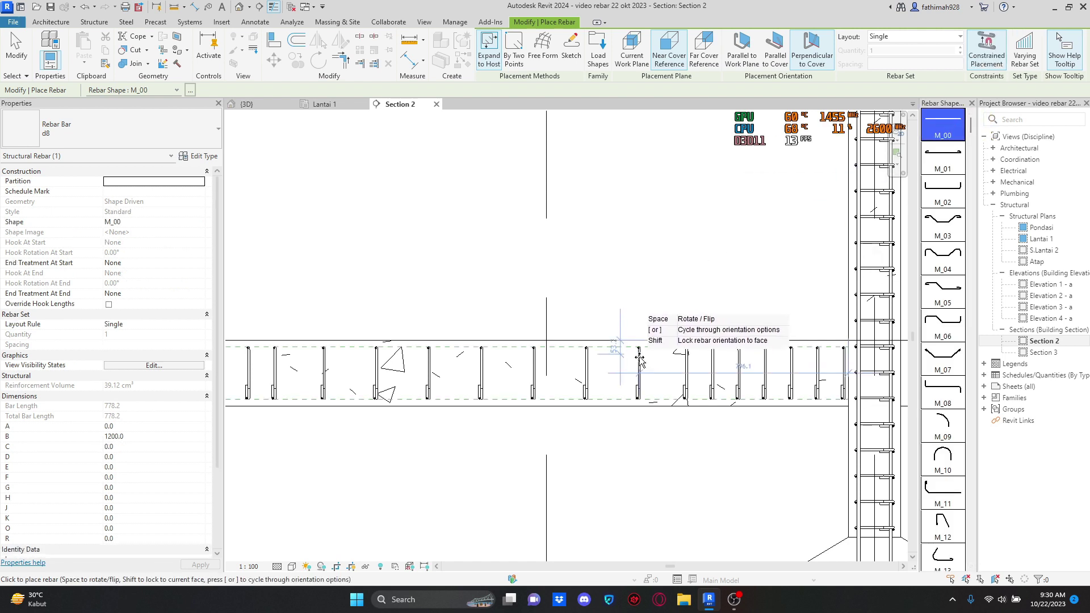
{"action": "left_click", "coordinate": [755, 50]}
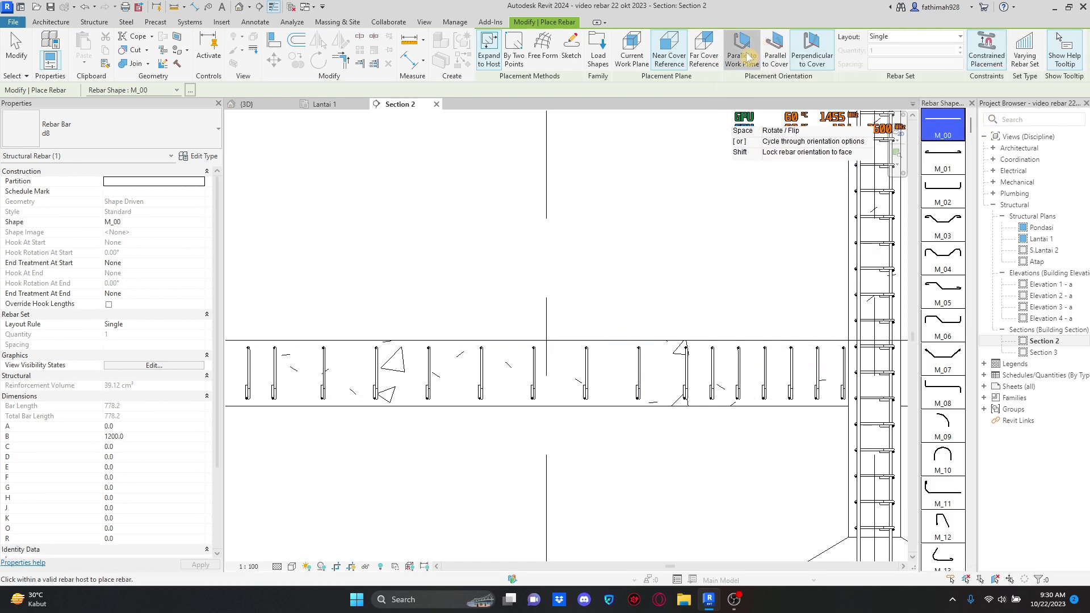
{"action": "left_click", "coordinate": [631, 48]}
{"action": "scroll", "coordinate": [563, 366], "scroll_direction": "up", "scroll_amount": 3}
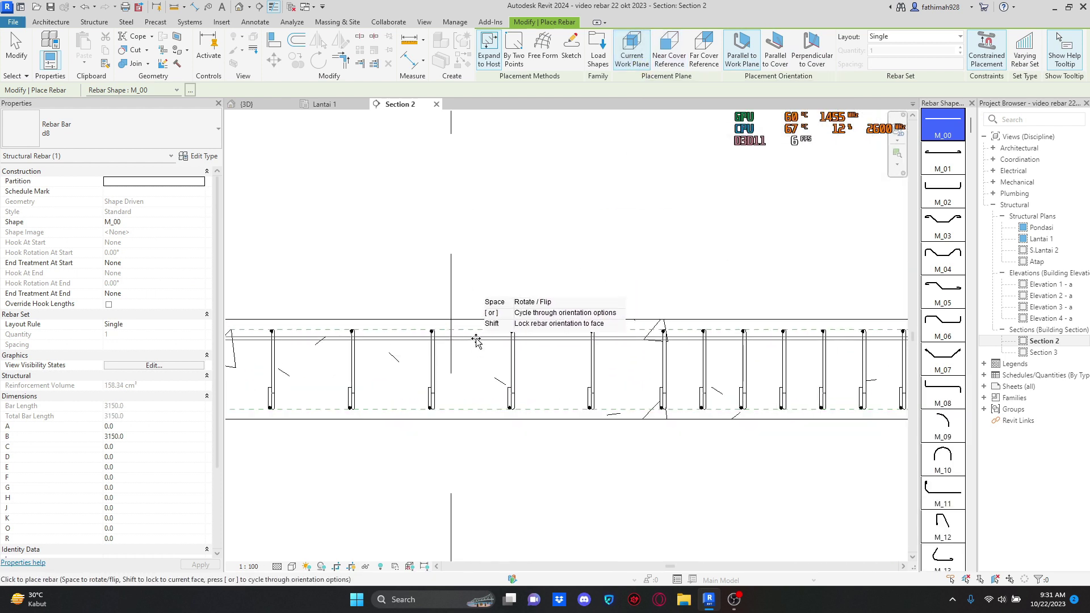
{"action": "left_click", "coordinate": [478, 331]}
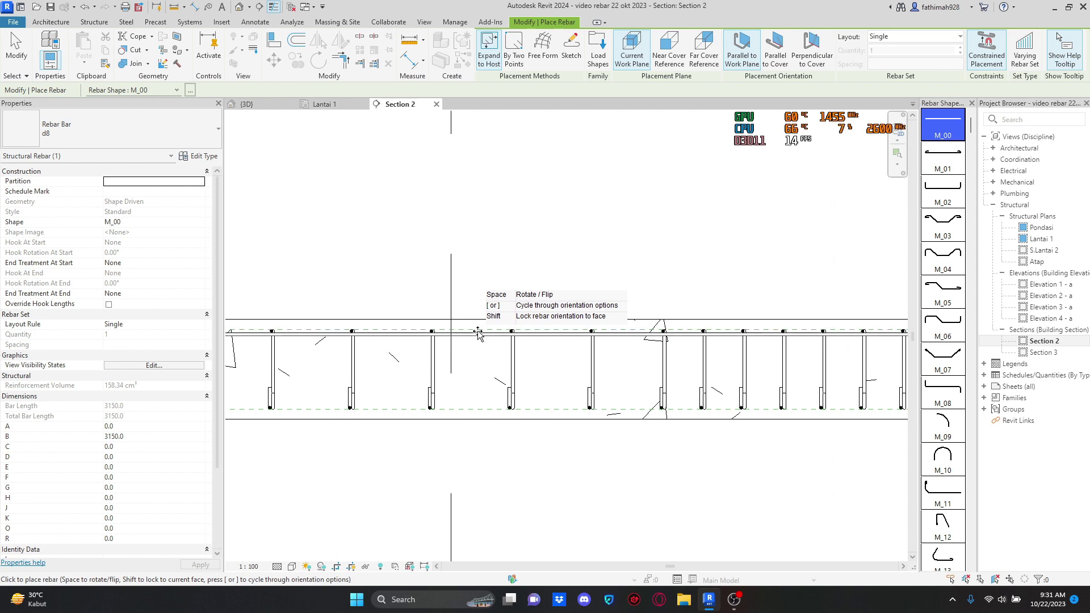
{"action": "scroll", "coordinate": [630, 261], "scroll_direction": "down", "scroll_amount": 2}
{"action": "middle_click_drag", "start_coordinate": [630, 257], "coordinate": [492, 285]}
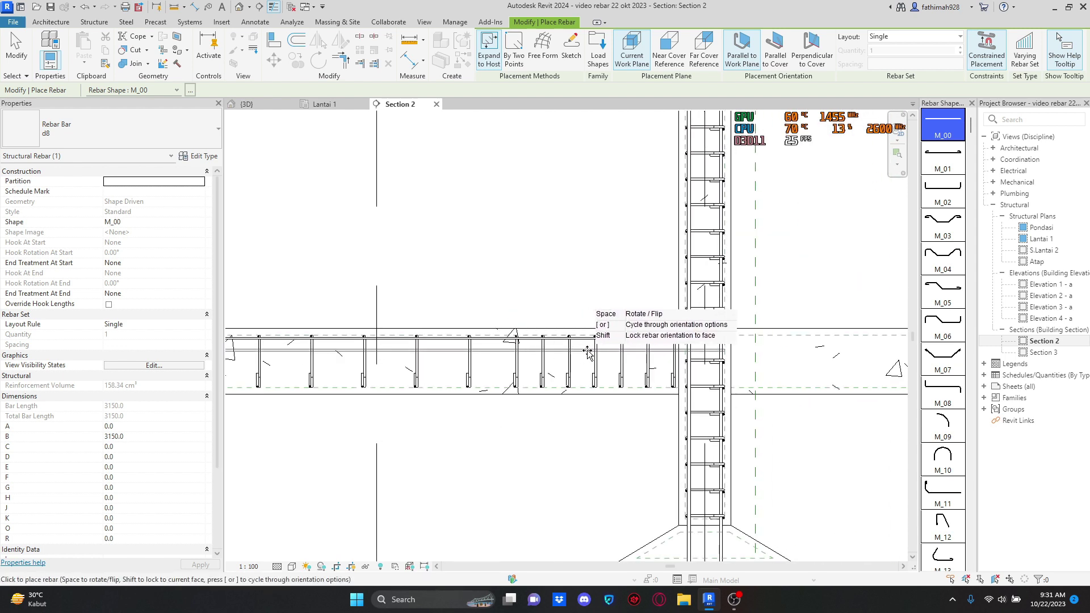
{"action": "key", "text": "Escape"}
{"action": "key", "text": "Escape"}
Step: Change the straight bar along the beam's top to rebar type d12
{"action": "scroll", "coordinate": [590, 360], "scroll_direction": "up", "scroll_amount": 1}
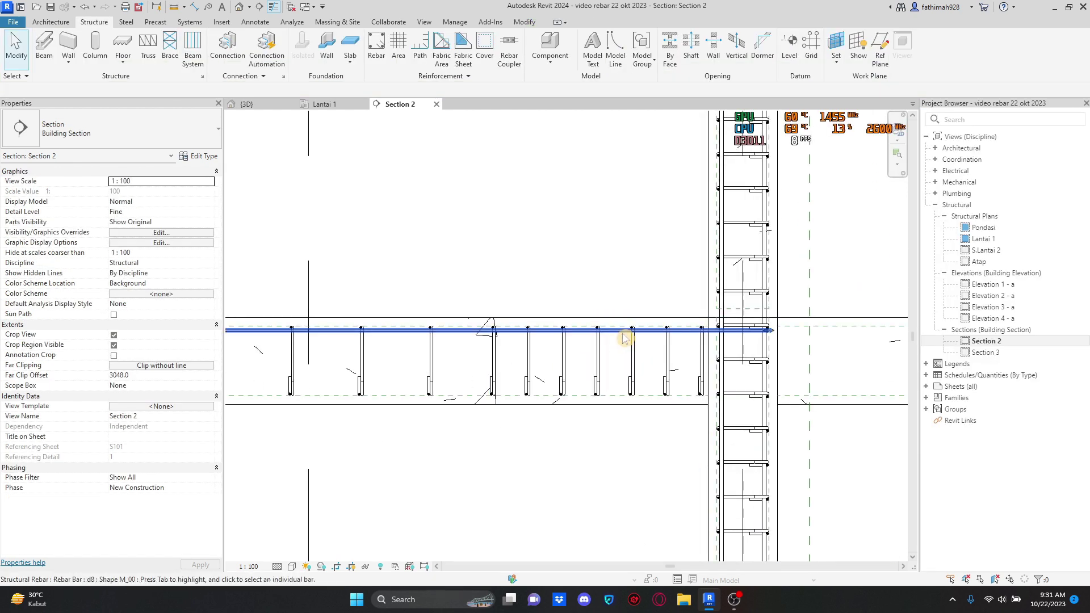
{"action": "left_click", "coordinate": [624, 338]}
{"action": "left_click", "coordinate": [85, 128]}
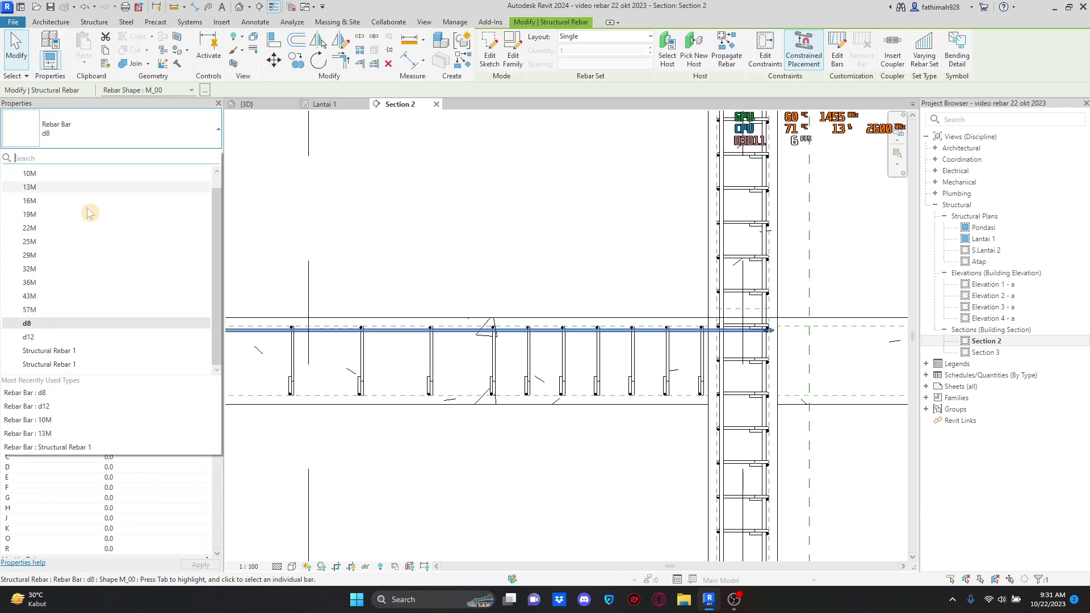
{"action": "left_click", "coordinate": [57, 337]}
Step: Examine the cranked column bars at the upper joint and the ends of the beam's top bar at the columns
{"action": "middle_click_drag", "start_coordinate": [646, 267], "coordinate": [631, 247]}
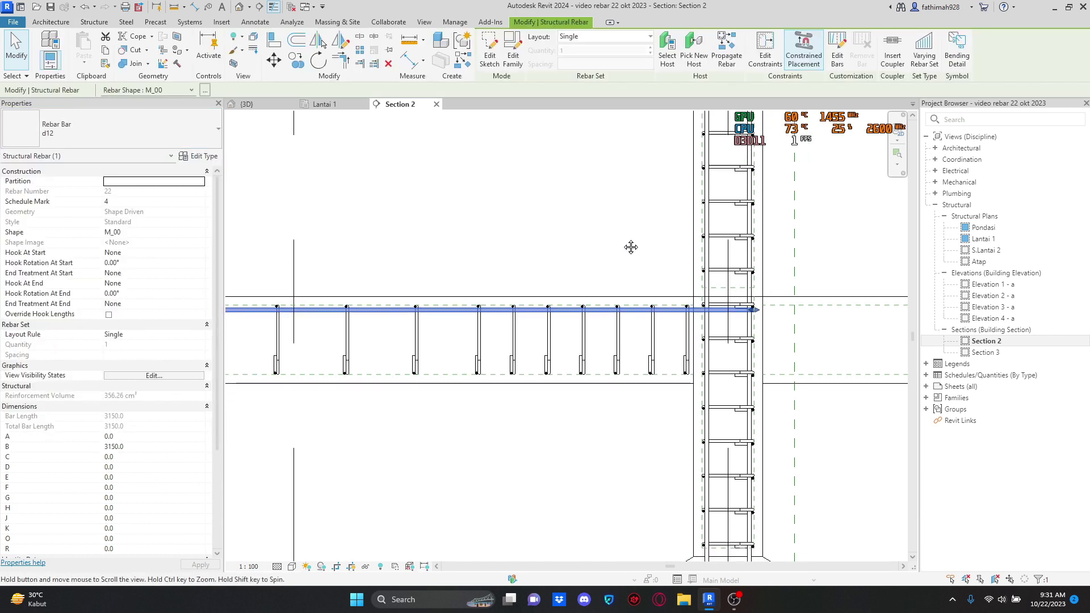
{"action": "scroll", "coordinate": [630, 247], "scroll_direction": "down", "scroll_amount": 4}
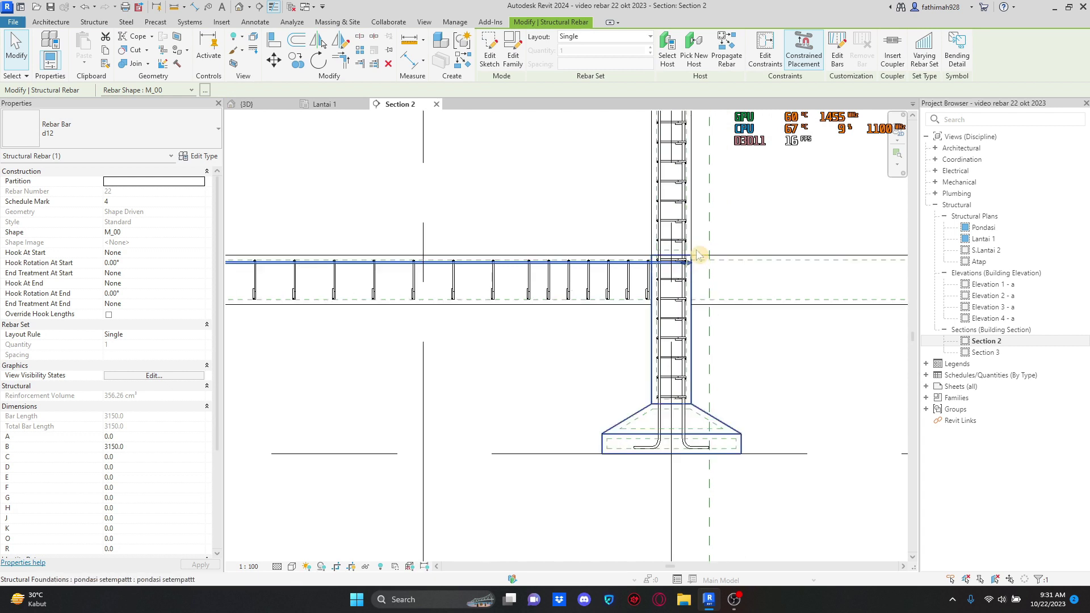
{"action": "middle_click_drag", "start_coordinate": [697, 256], "coordinate": [655, 518]}
{"action": "mouse_move", "coordinate": [632, 298]}
{"action": "middle_mouse_down"}
{"action": "mouse_move", "coordinate": [648, 559]}
{"action": "mouse_move", "coordinate": [622, 510]}
{"action": "mouse_move", "coordinate": [614, 551]}
{"action": "middle_mouse_up"}
{"action": "scroll", "coordinate": [610, 367], "scroll_direction": "up", "scroll_amount": 1}
{"action": "scroll", "coordinate": [601, 310], "scroll_direction": "up", "scroll_amount": 2}
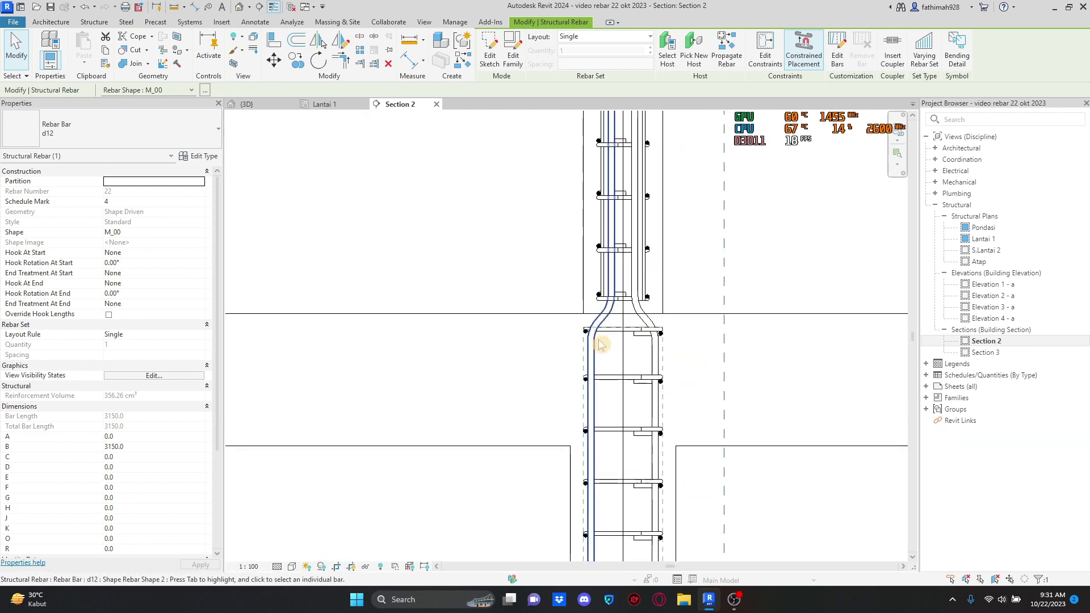
{"action": "scroll", "coordinate": [559, 335], "scroll_direction": "down", "scroll_amount": 2}
{"action": "middle_click_drag", "start_coordinate": [560, 335], "coordinate": [601, 210]}
{"action": "scroll", "coordinate": [597, 227], "scroll_direction": "down", "scroll_amount": 2}
{"action": "middle_click_drag", "start_coordinate": [598, 452], "coordinate": [559, 244]}
{"action": "scroll", "coordinate": [583, 414], "scroll_direction": "up", "scroll_amount": 3}
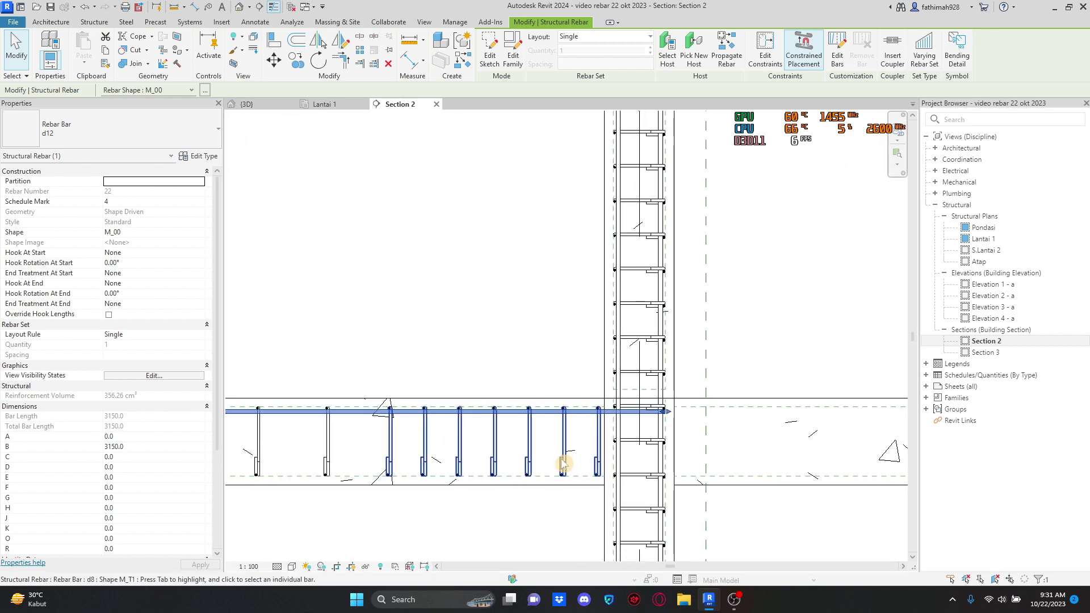
{"action": "scroll", "coordinate": [486, 419], "scroll_direction": "down", "scroll_amount": 2}
{"action": "middle_click_drag", "start_coordinate": [462, 463], "coordinate": [719, 431]}
{"action": "scroll", "coordinate": [440, 375], "scroll_direction": "down", "scroll_amount": 4}
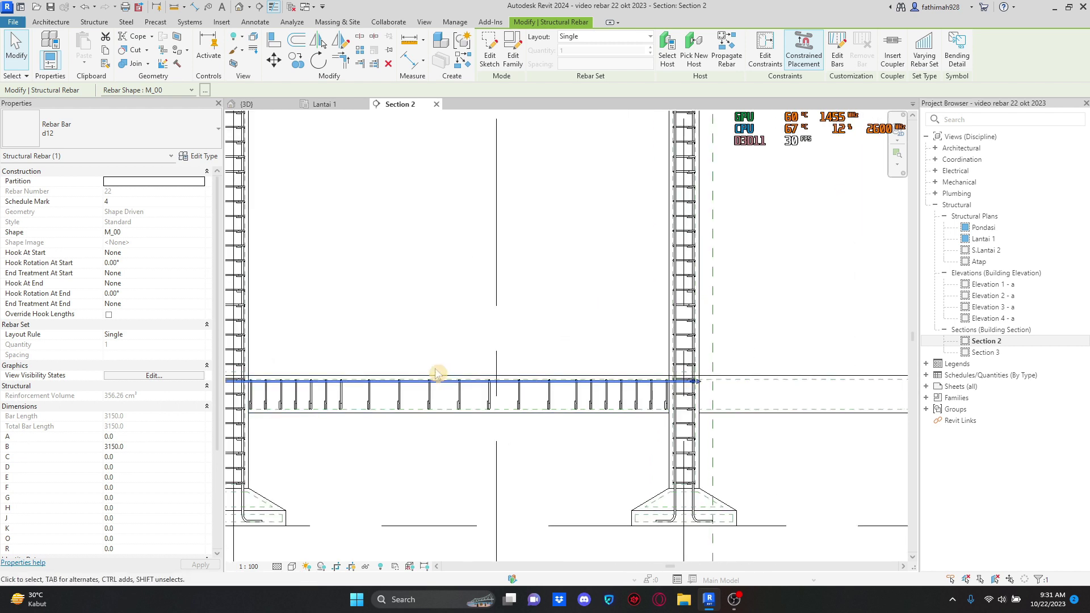
Step: In the top bar's sketch, draw a 12 mm vertical line down at the left column's inner bar, continuing horizontally to the column's far cover line
{"action": "middle_click_drag", "start_coordinate": [438, 373], "coordinate": [656, 346]}
{"action": "scroll", "coordinate": [408, 386], "scroll_direction": "up", "scroll_amount": 3}
{"action": "scroll", "coordinate": [488, 347], "scroll_direction": "up", "scroll_amount": 2}
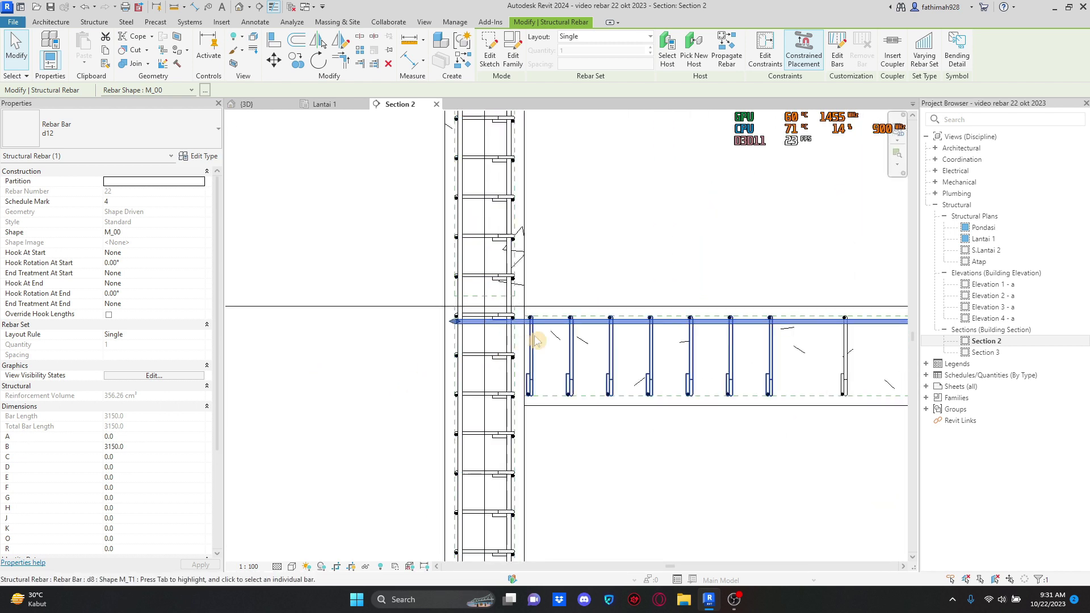
{"action": "left_click", "coordinate": [495, 59]}
{"action": "scroll", "coordinate": [518, 343], "scroll_direction": "up", "scroll_amount": 4}
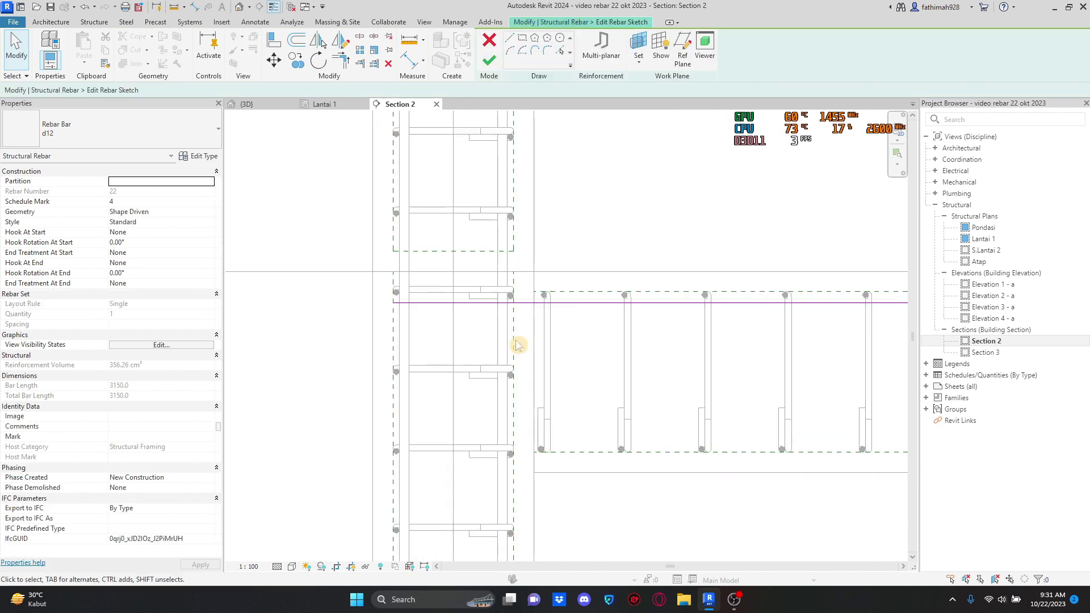
{"action": "left_click", "coordinate": [509, 42]}
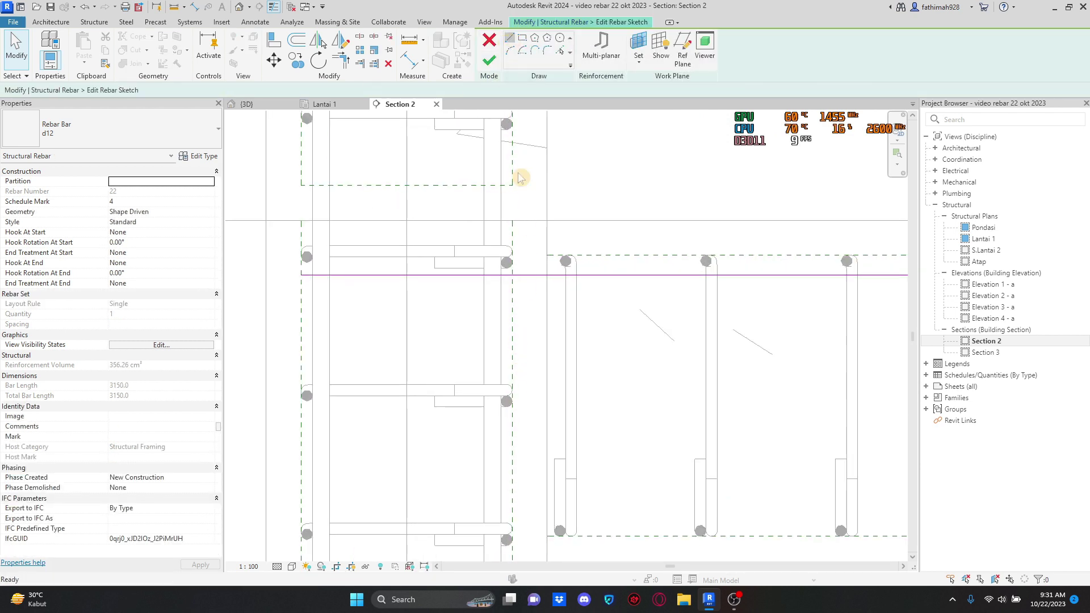
{"action": "left_click", "coordinate": [501, 275]}
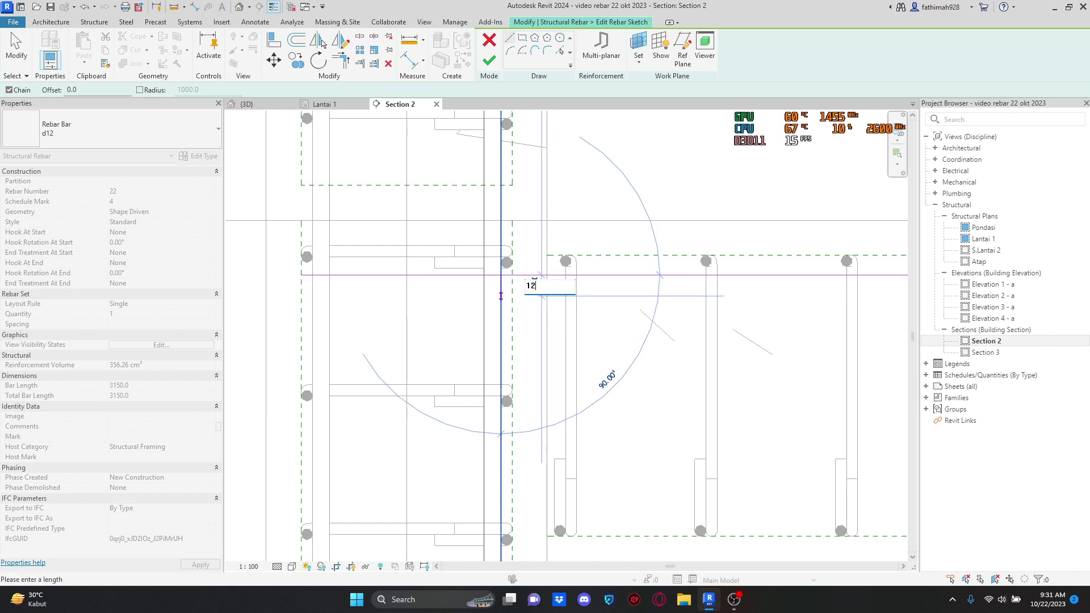
{"action": "type", "text": "12"}
{"action": "key", "text": "Return"}
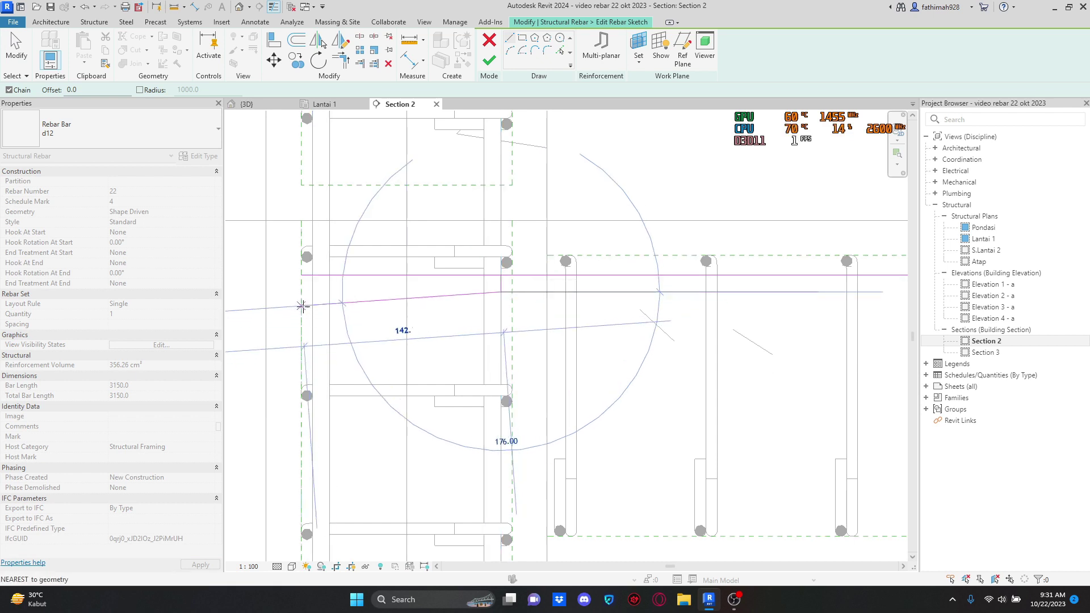
{"action": "left_click", "coordinate": [302, 292]}
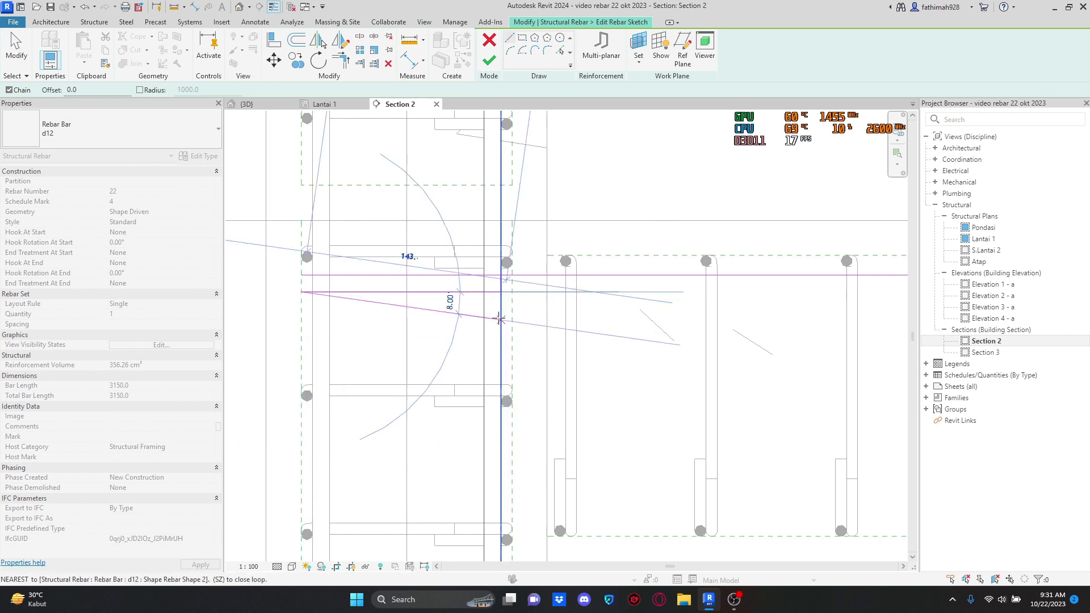
{"action": "key", "text": "Escape"}
{"action": "key", "text": "Escape"}
Step: Draw a sloping line from the lower line's inner end up to the bar line at the left column's face
{"action": "left_click", "coordinate": [501, 292]}
{"action": "left_click", "coordinate": [547, 275]}
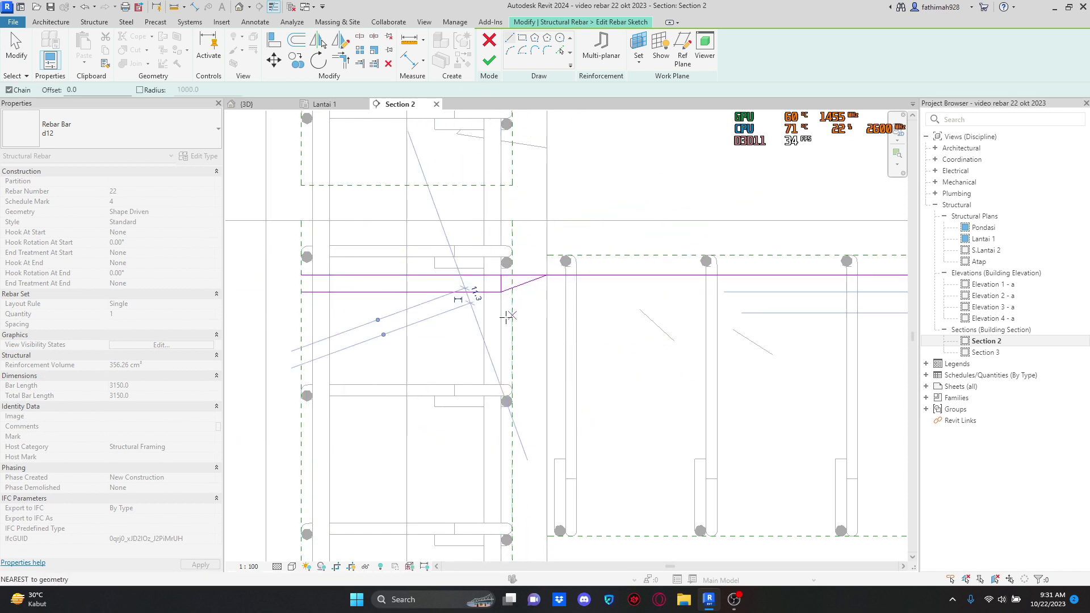
{"action": "key", "text": "Escape"}
Step: Trim the original bar line to the sloping segment at the left column face and delete the 12 mm vertical guide line
{"action": "left_click", "coordinate": [340, 60]}
{"action": "scroll", "coordinate": [539, 296], "scroll_direction": "up", "scroll_amount": 2}
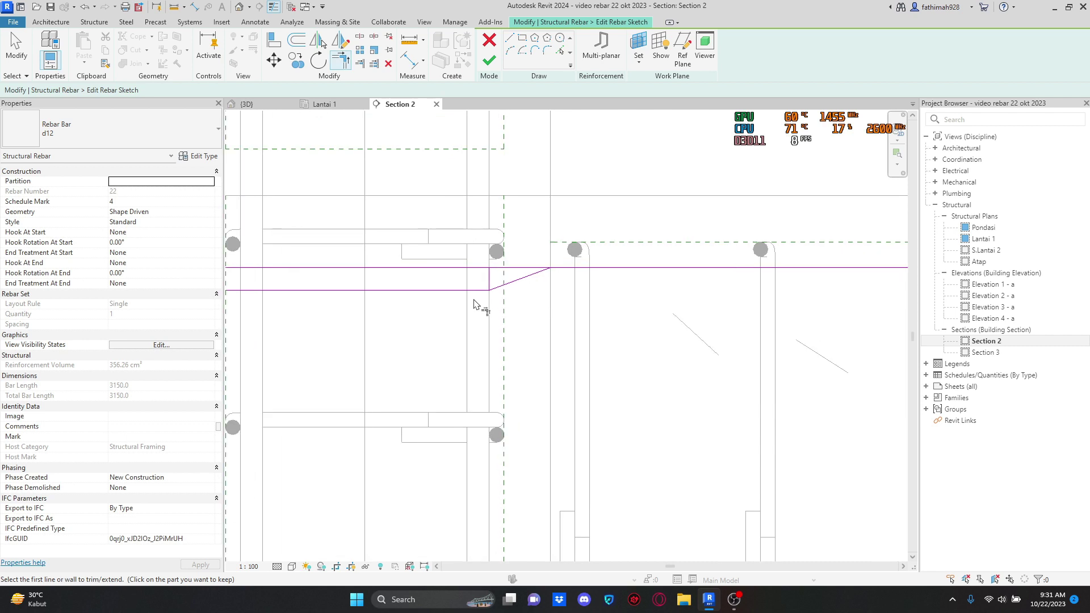
{"action": "left_click", "coordinate": [518, 281]}
{"action": "left_click", "coordinate": [570, 268]}
{"action": "key", "text": "Escape"}
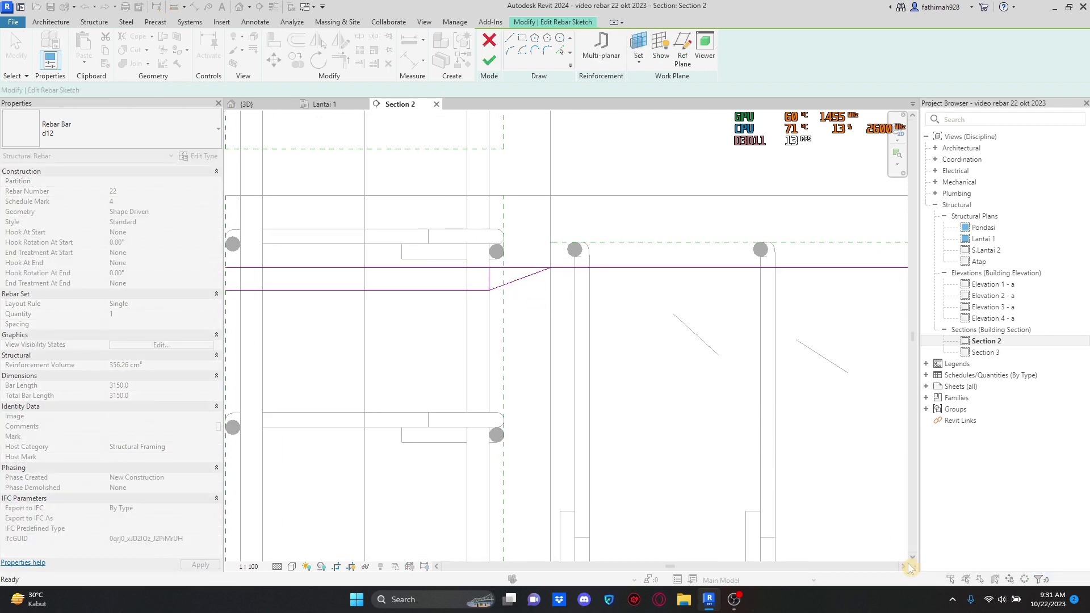
{"action": "left_click", "coordinate": [530, 275]}
{"action": "left_click", "coordinate": [577, 268]}
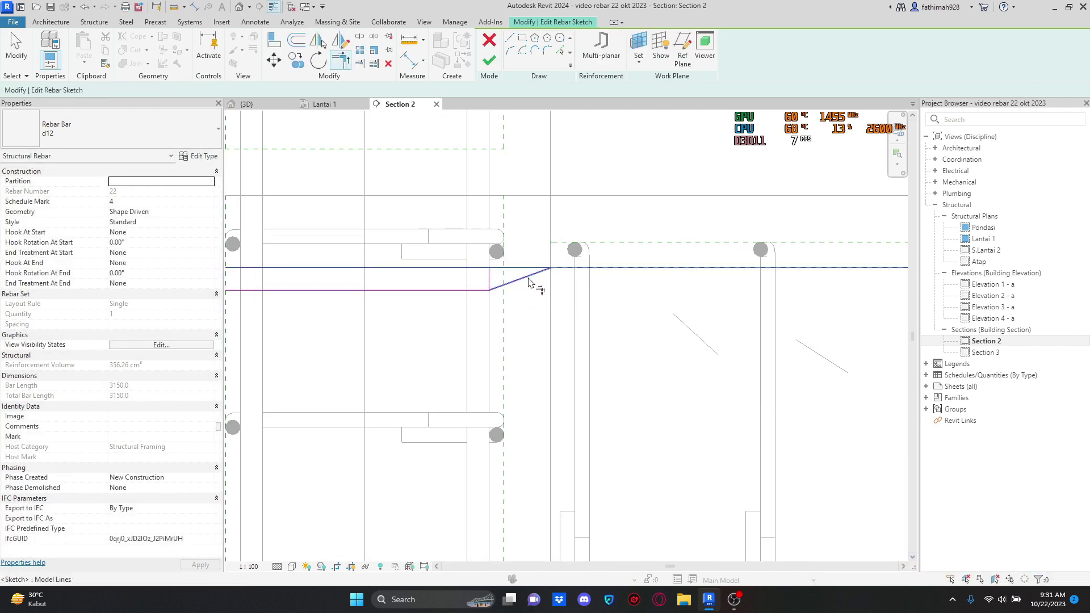
{"action": "left_click", "coordinate": [887, 572]}
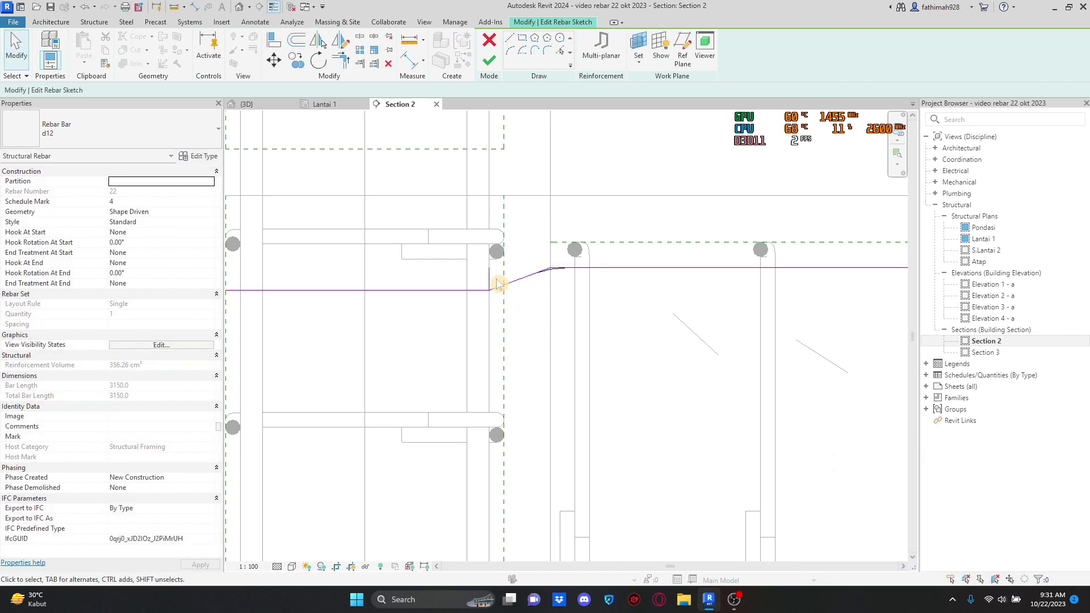
{"action": "left_click", "coordinate": [491, 281]}
{"action": "key", "text": "Delete"}
Step: Draw a 24 mm vertical line down from the bar at the right column's inner face, continuing horizontally to the column's far cover line
{"action": "scroll", "coordinate": [564, 307], "scroll_direction": "down", "scroll_amount": 3}
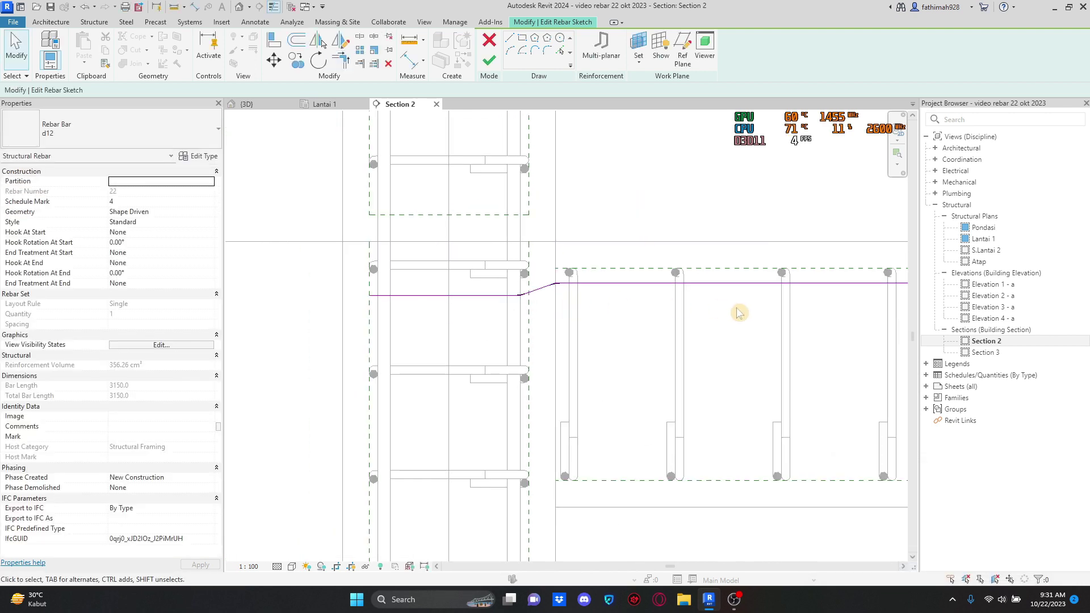
{"action": "scroll", "coordinate": [740, 312], "scroll_direction": "down", "scroll_amount": 1}
{"action": "middle_click_drag", "start_coordinate": [739, 312], "coordinate": [355, 333]}
{"action": "middle_click_drag", "start_coordinate": [787, 378], "coordinate": [389, 342]}
{"action": "scroll", "coordinate": [823, 316], "scroll_direction": "down", "scroll_amount": 1}
{"action": "middle_click_drag", "start_coordinate": [829, 318], "coordinate": [625, 319]}
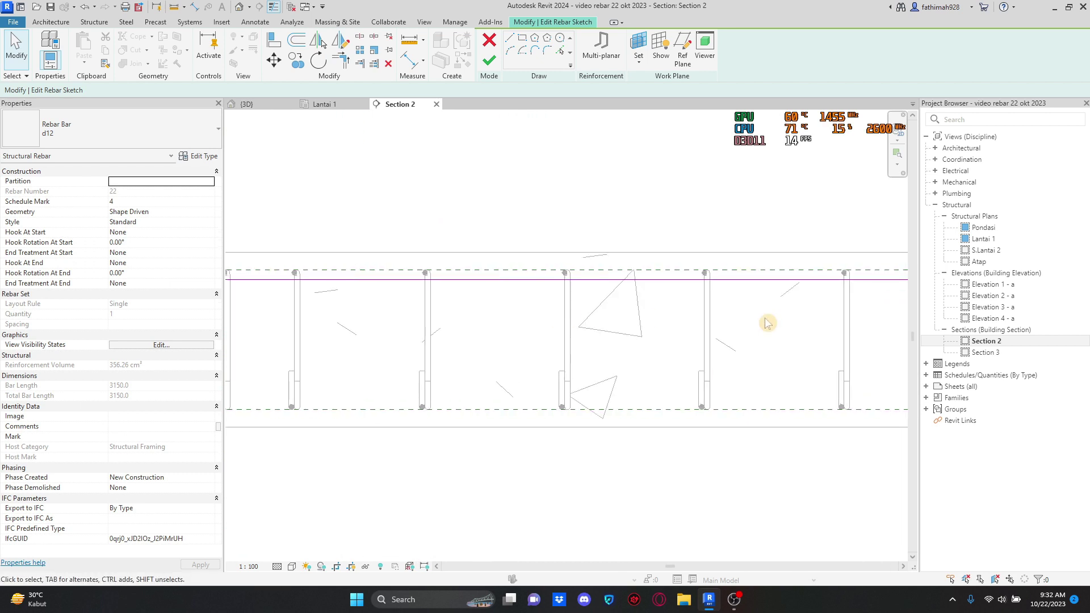
{"action": "scroll", "coordinate": [749, 322], "scroll_direction": "down", "scroll_amount": 2}
{"action": "middle_click_drag", "start_coordinate": [787, 326], "coordinate": [392, 312]}
{"action": "middle_click_drag", "start_coordinate": [849, 303], "coordinate": [475, 301]}
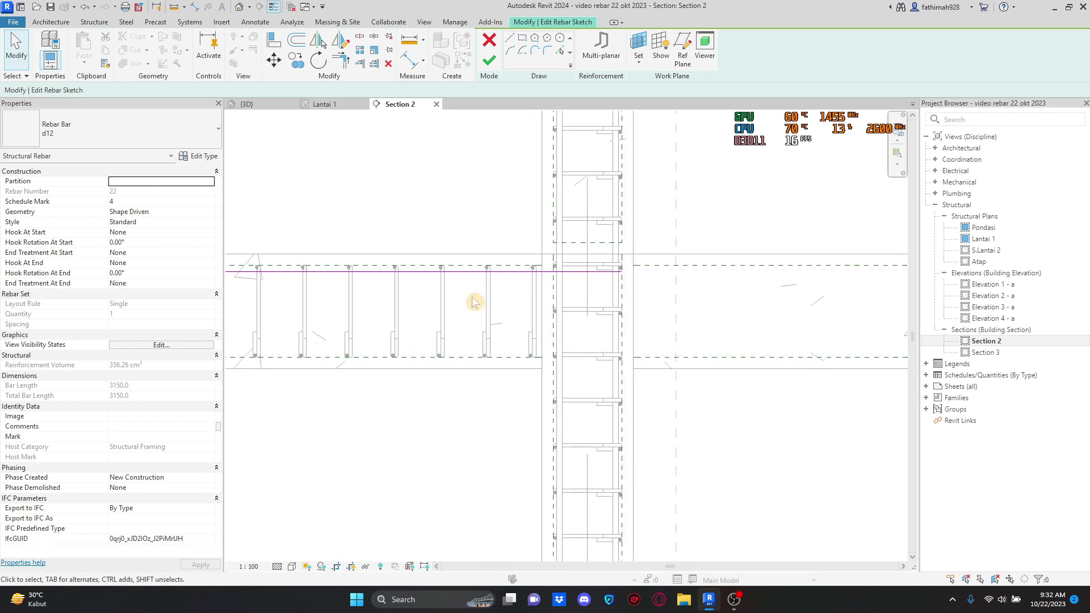
{"action": "scroll", "coordinate": [560, 292], "scroll_direction": "up", "scroll_amount": 2}
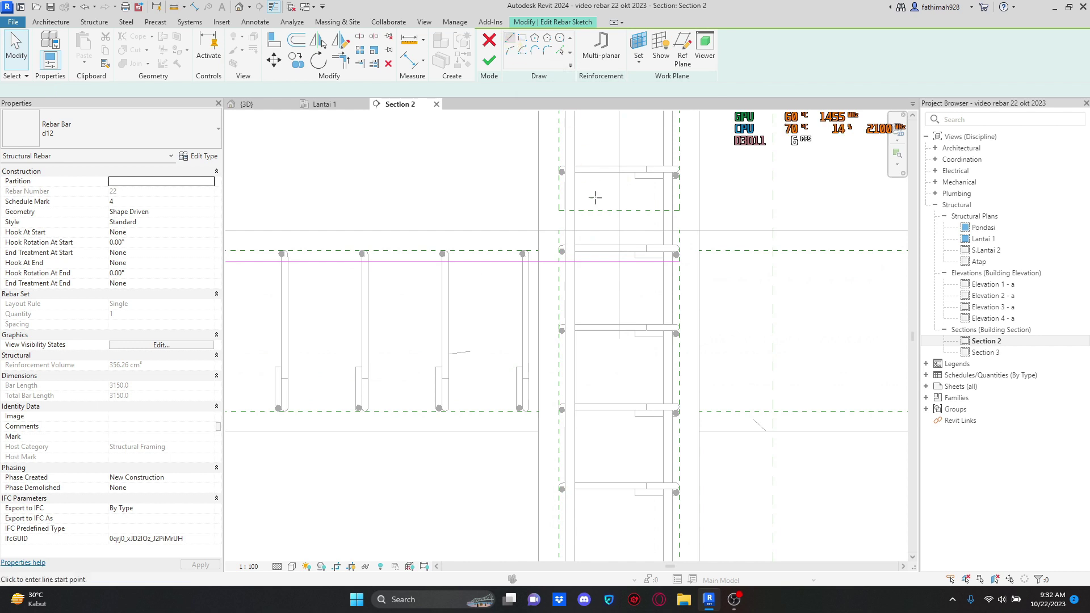
{"action": "scroll", "coordinate": [592, 220], "scroll_direction": "up", "scroll_amount": 3}
{"action": "left_click", "coordinate": [511, 283]}
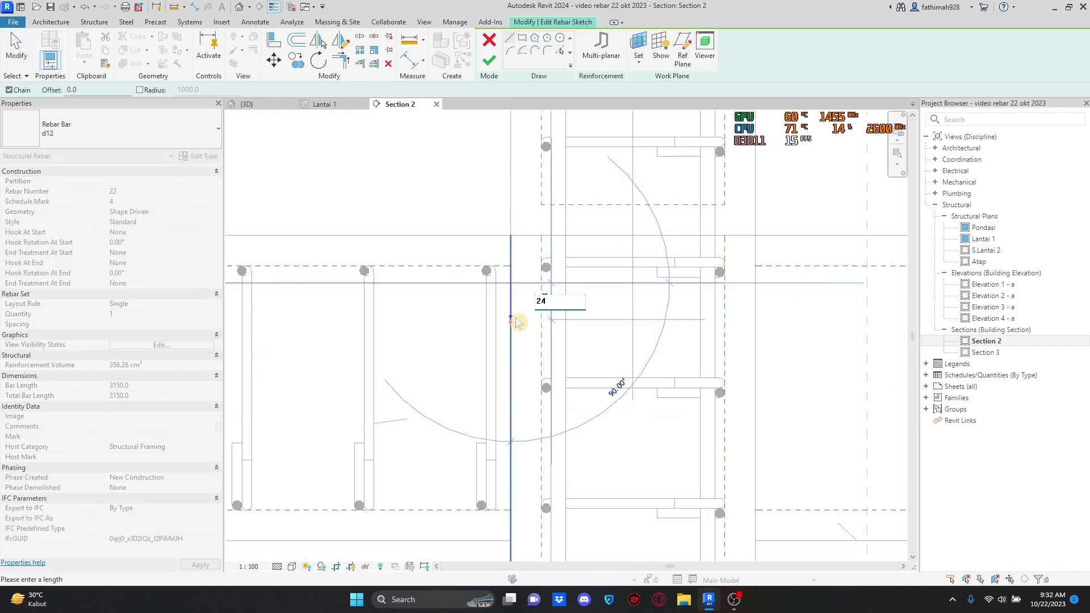
{"action": "key", "text": "Return"}
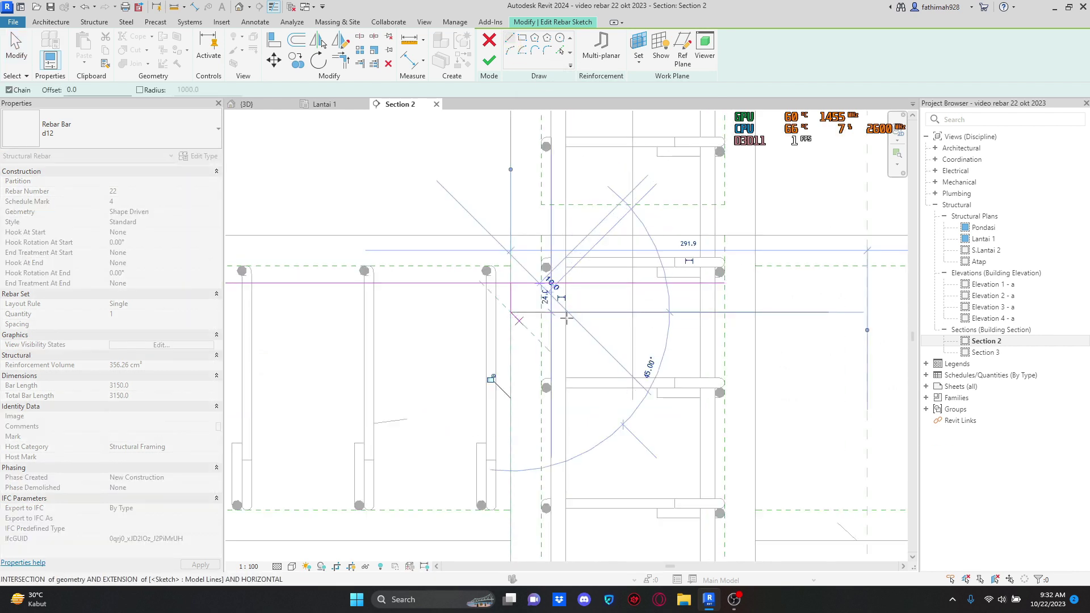
{"action": "left_click", "coordinate": [724, 311]}
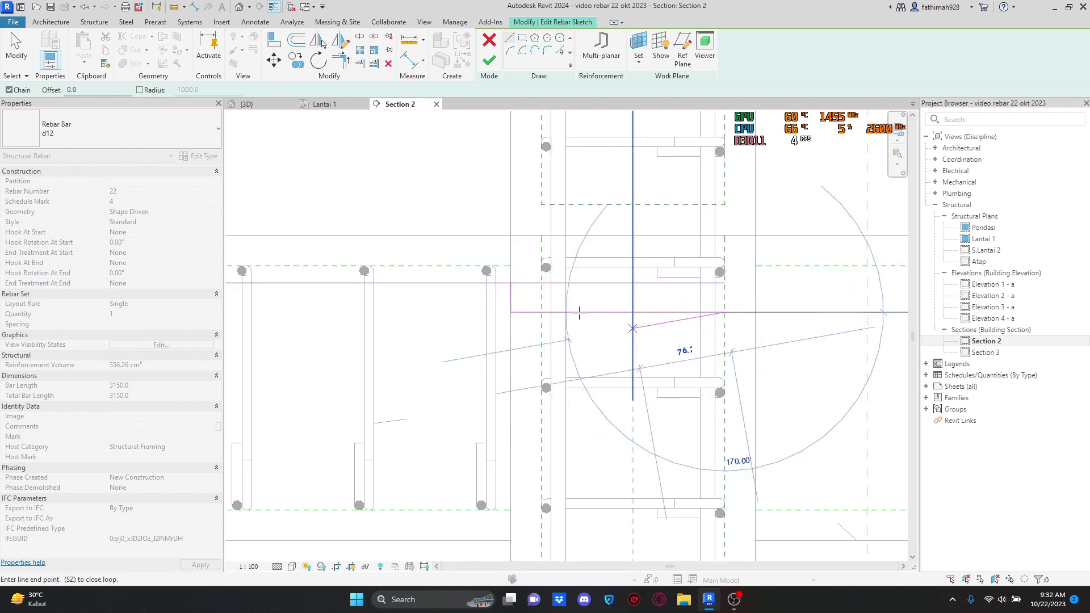
Step: Draw a sloping line from the bar at the right column's inner face down to the lower line at the column's vertical bar
{"action": "scroll", "coordinate": [511, 282], "scroll_direction": "up", "scroll_amount": 2}
{"action": "left_click", "coordinate": [510, 283]}
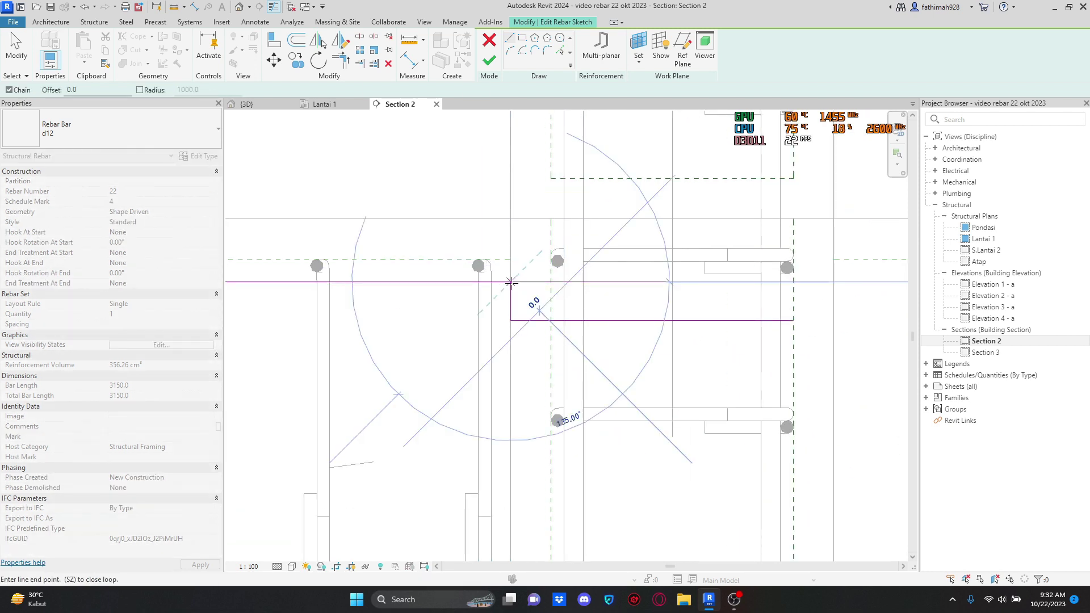
{"action": "left_click", "coordinate": [563, 319]}
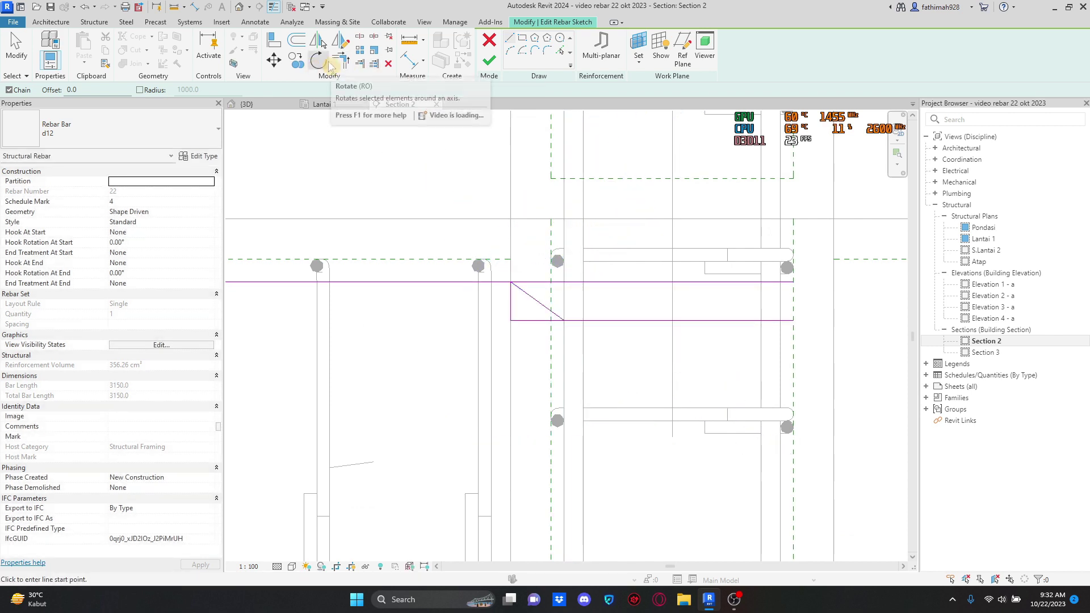
Step: Trim the lines around the right-hand slope, delete the 24 mm vertical guide line, and finish the bar sketch
{"action": "left_click", "coordinate": [342, 62]}
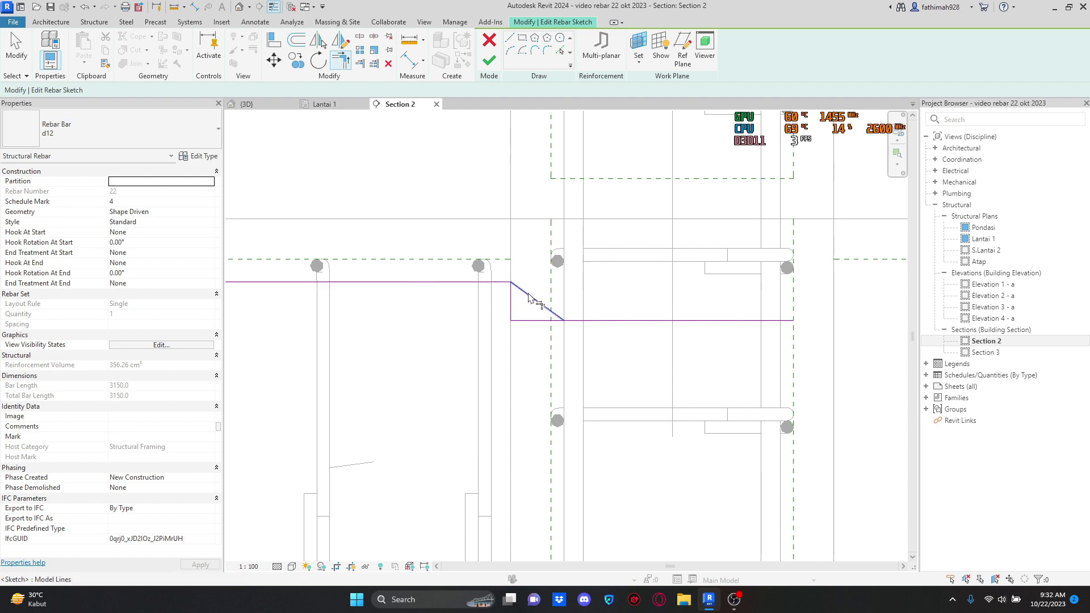
{"action": "left_click", "coordinate": [561, 321]}
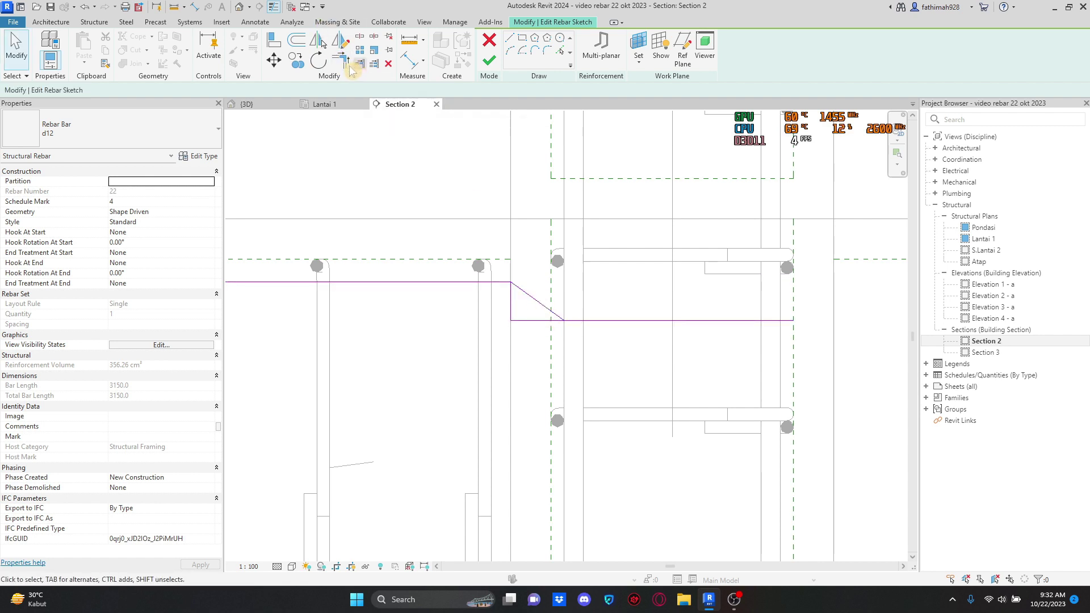
{"action": "left_click", "coordinate": [520, 287]}
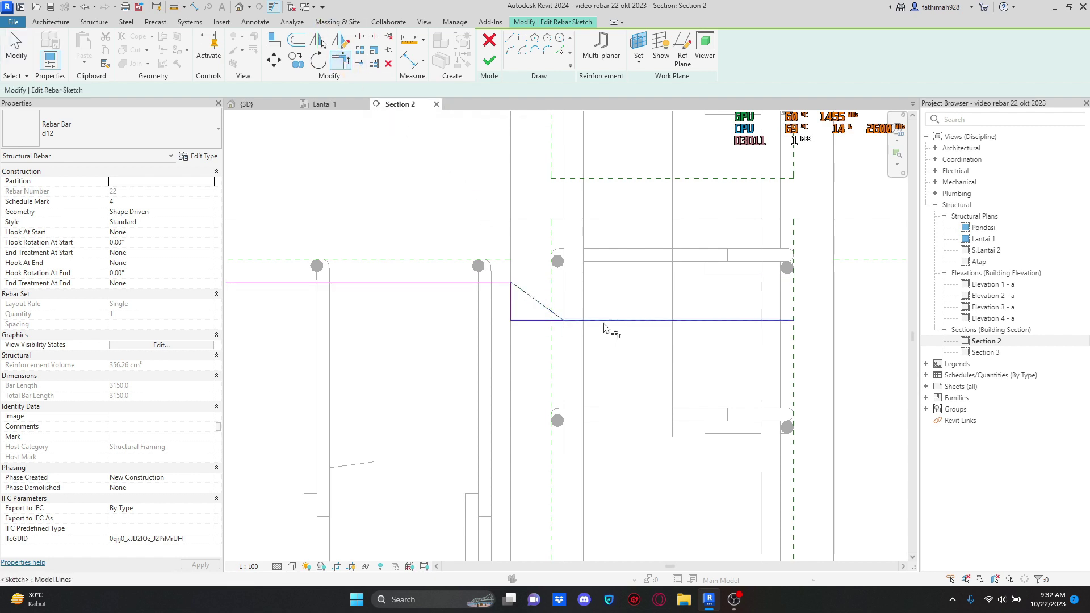
{"action": "left_click", "coordinate": [511, 310]}
{"action": "key", "text": "Delete"}
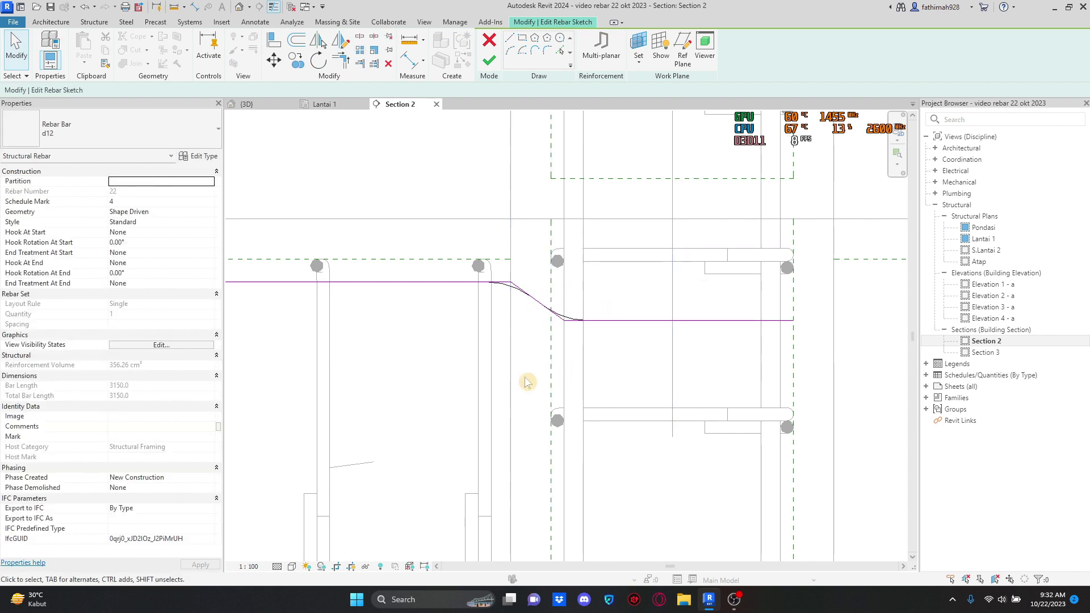
{"action": "scroll", "coordinate": [522, 375], "scroll_direction": "down", "scroll_amount": 2}
{"action": "scroll", "coordinate": [519, 375], "scroll_direction": "down", "scroll_amount": 2}
{"action": "left_click", "coordinate": [488, 60]}
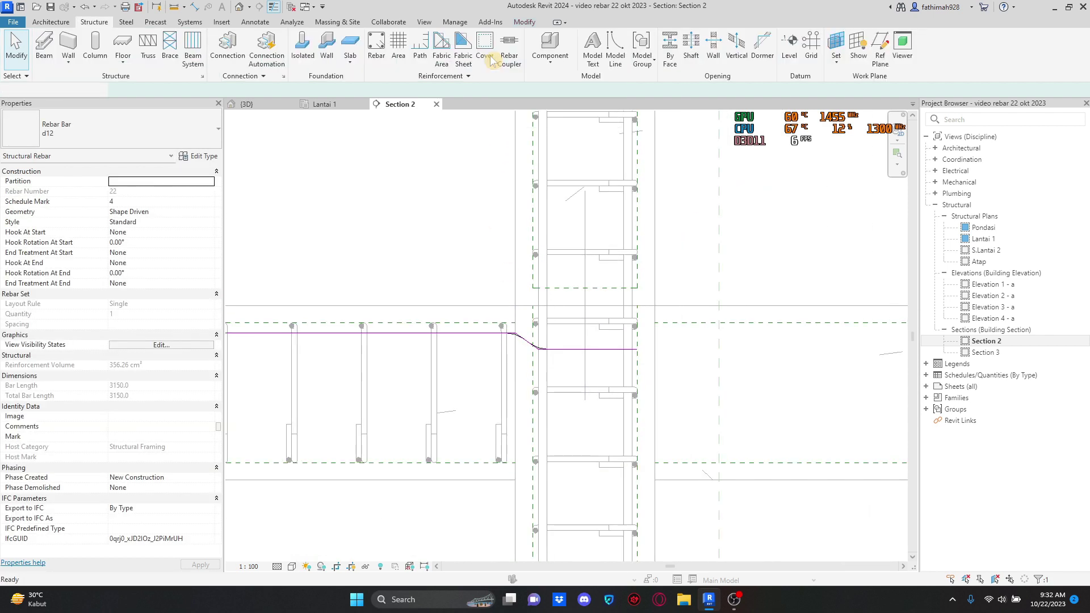
Step: Select the reshaped top bar and inspect its cranked bends at the right and left columns
{"action": "left_click", "coordinate": [618, 349]}
{"action": "scroll", "coordinate": [480, 369], "scroll_direction": "up", "scroll_amount": 2}
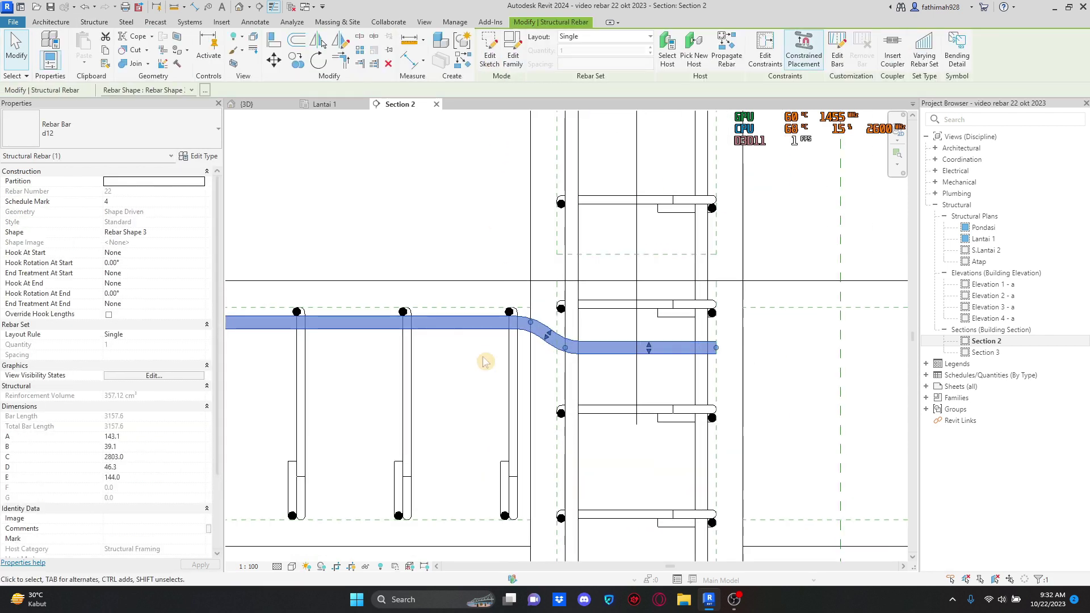
{"action": "scroll", "coordinate": [479, 392], "scroll_direction": "down", "scroll_amount": 3}
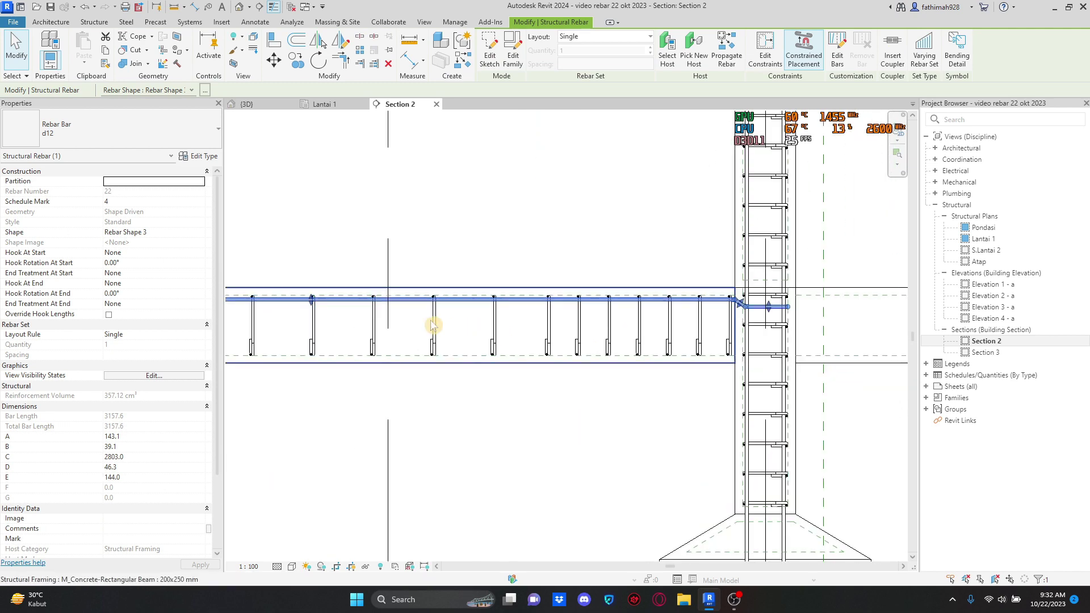
{"action": "middle_click_drag", "start_coordinate": [430, 318], "coordinate": [833, 339]}
{"action": "scroll", "coordinate": [327, 309], "scroll_direction": "up", "scroll_amount": 6}
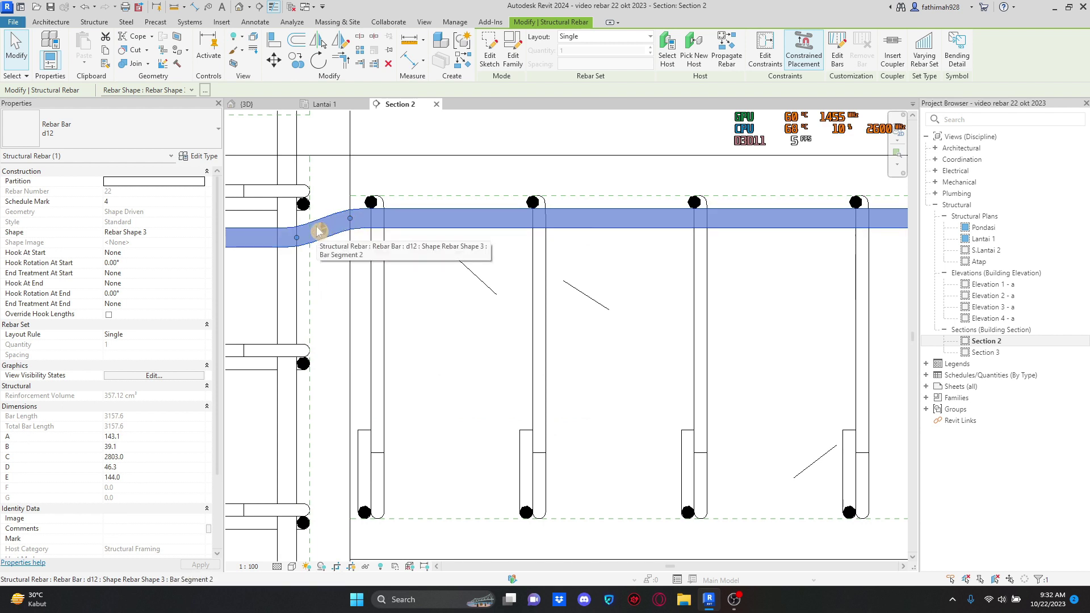
Step: Check Section 3 at the Lantai 1 joint, and in the Lantai 1 plan flip its viewing direction toward the reinforced beam on grid 1
{"action": "scroll", "coordinate": [319, 230], "scroll_direction": "down", "scroll_amount": 4}
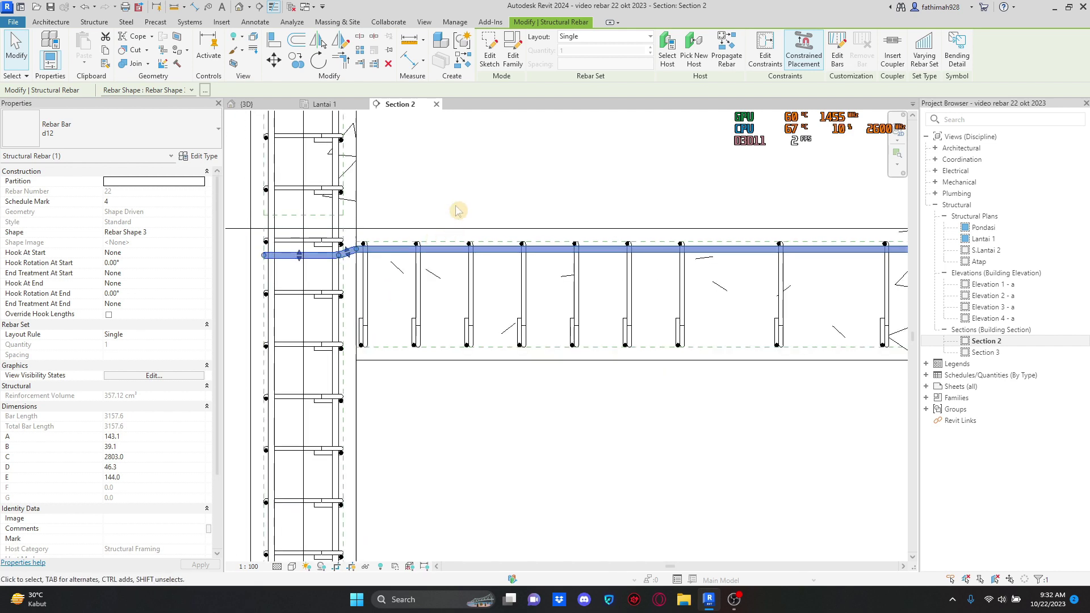
{"action": "double_click", "coordinate": [983, 352]}
{"action": "scroll", "coordinate": [637, 404], "scroll_direction": "up", "scroll_amount": 2}
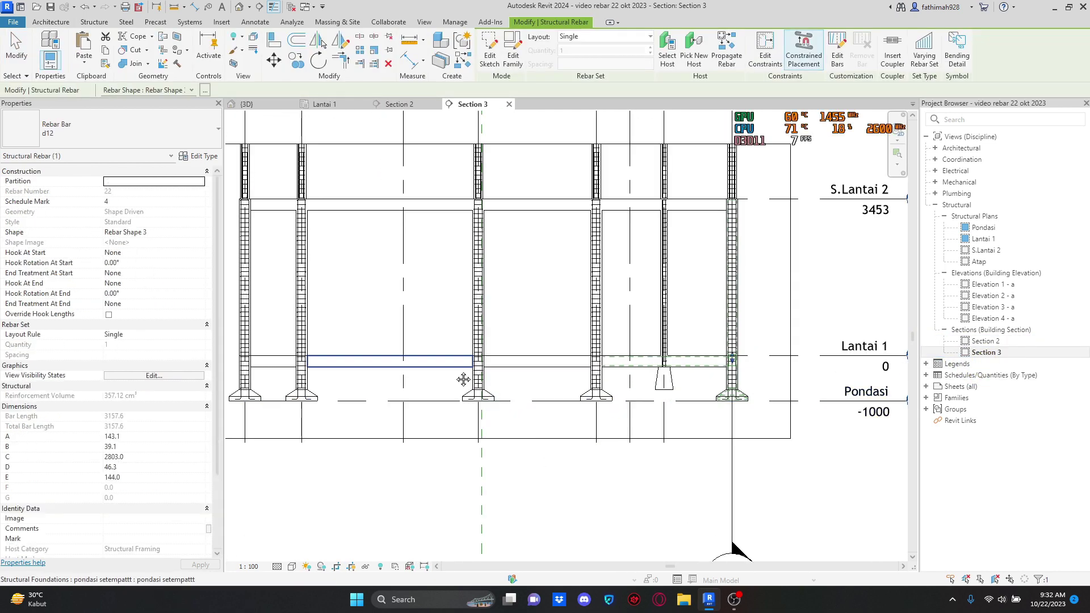
{"action": "middle_click_drag", "start_coordinate": [465, 380], "coordinate": [523, 360]}
{"action": "scroll", "coordinate": [514, 337], "scroll_direction": "up", "scroll_amount": 5}
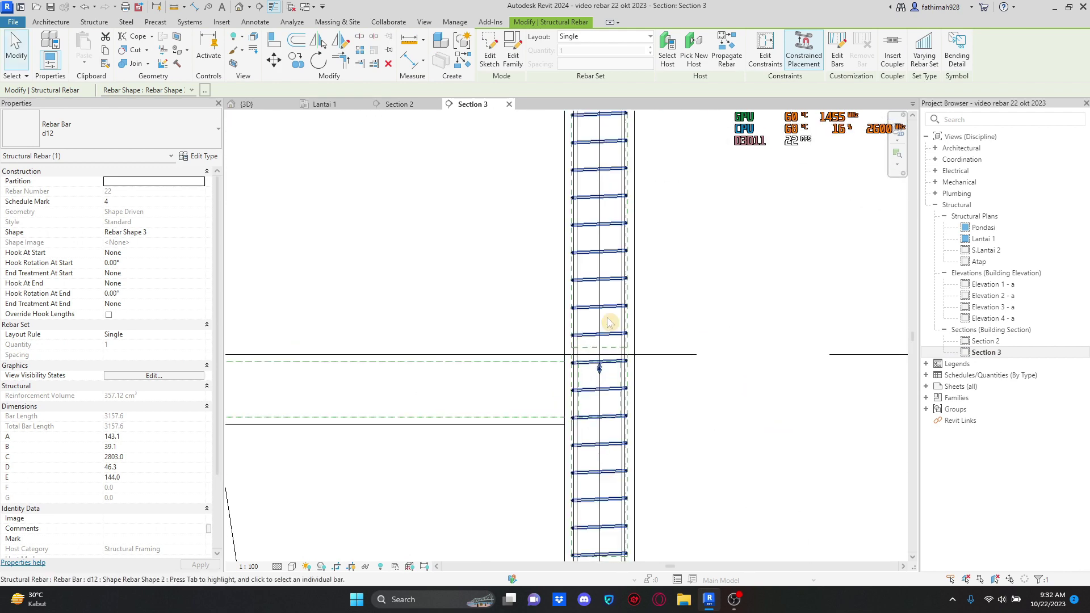
{"action": "left_click", "coordinate": [390, 104]}
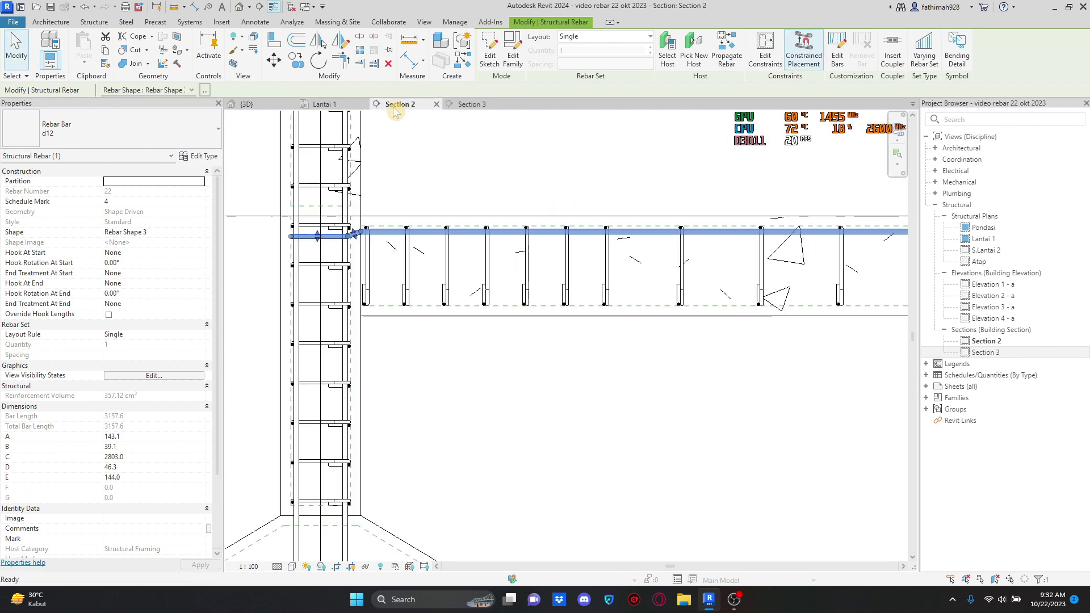
{"action": "left_click", "coordinate": [319, 104]}
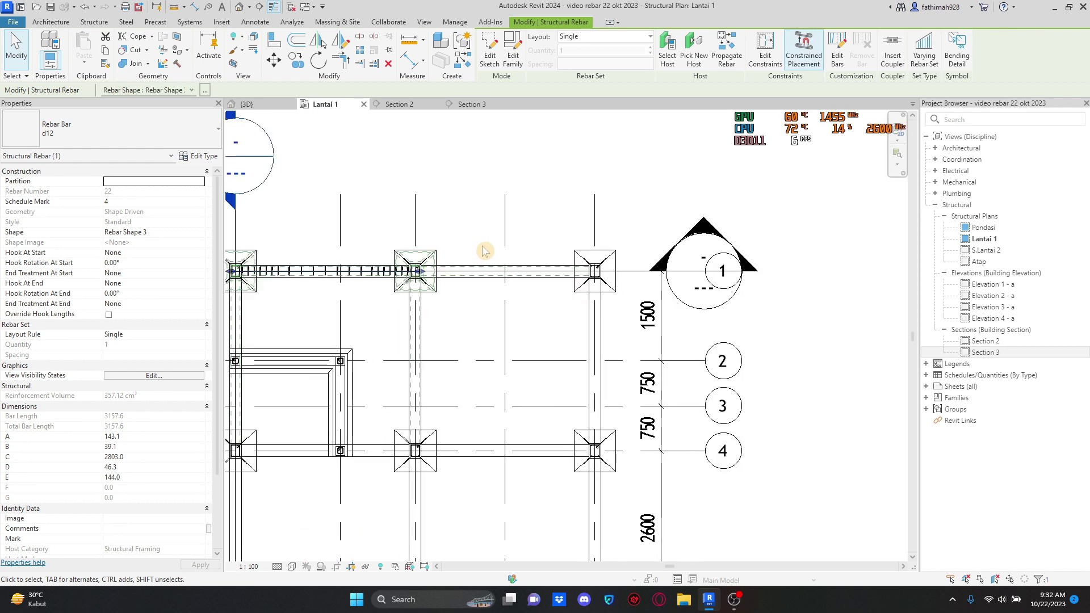
{"action": "scroll", "coordinate": [597, 278], "scroll_direction": "down", "scroll_amount": 2}
{"action": "scroll", "coordinate": [360, 247], "scroll_direction": "up", "scroll_amount": 2}
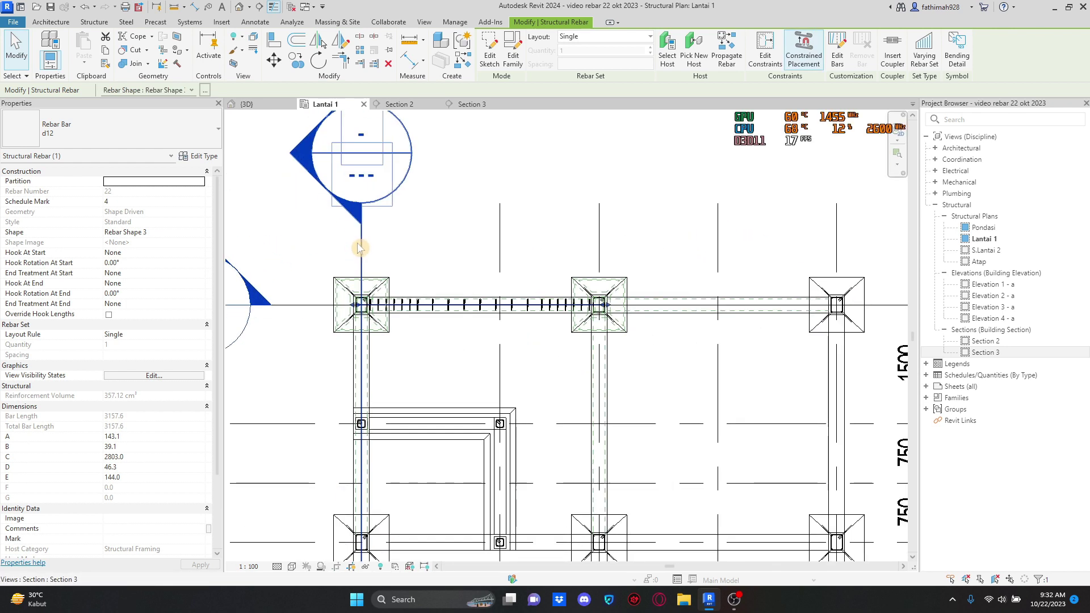
{"action": "left_click", "coordinate": [358, 244]}
{"action": "left_click", "coordinate": [448, 263]}
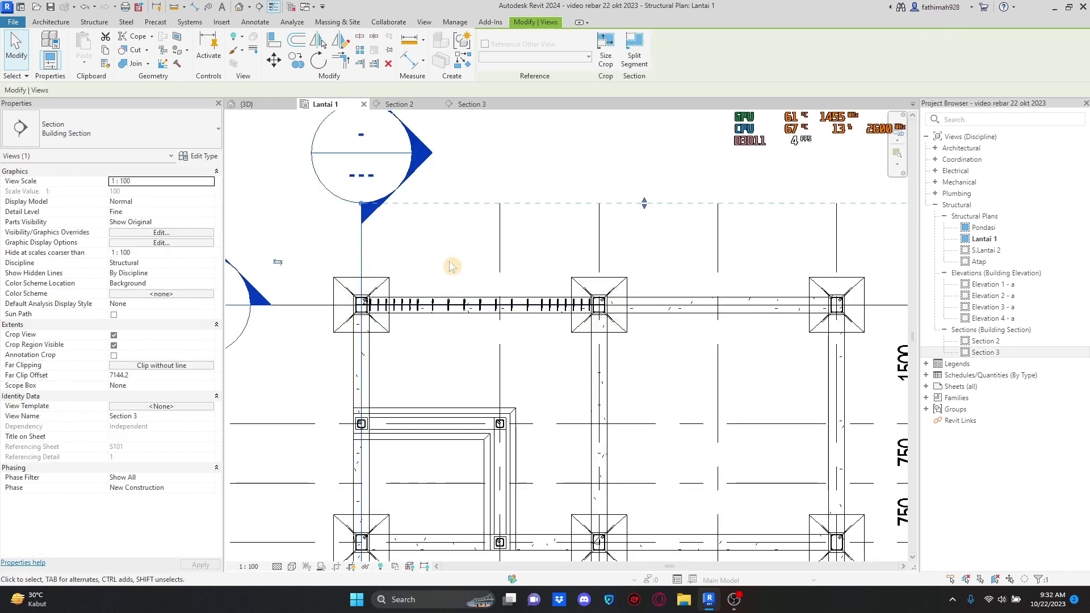
Step: Shorten Section 3's view depth to a far clip offset of about 3020.9, ending at the middle column line
{"action": "scroll", "coordinate": [453, 265], "scroll_direction": "down", "scroll_amount": 2}
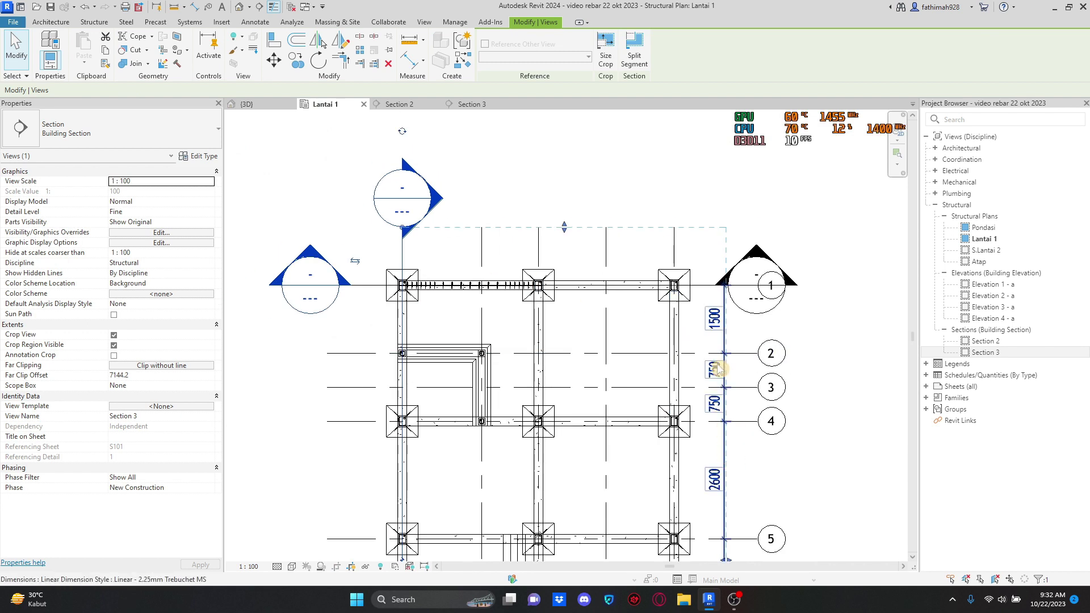
{"action": "left_click", "coordinate": [685, 232]}
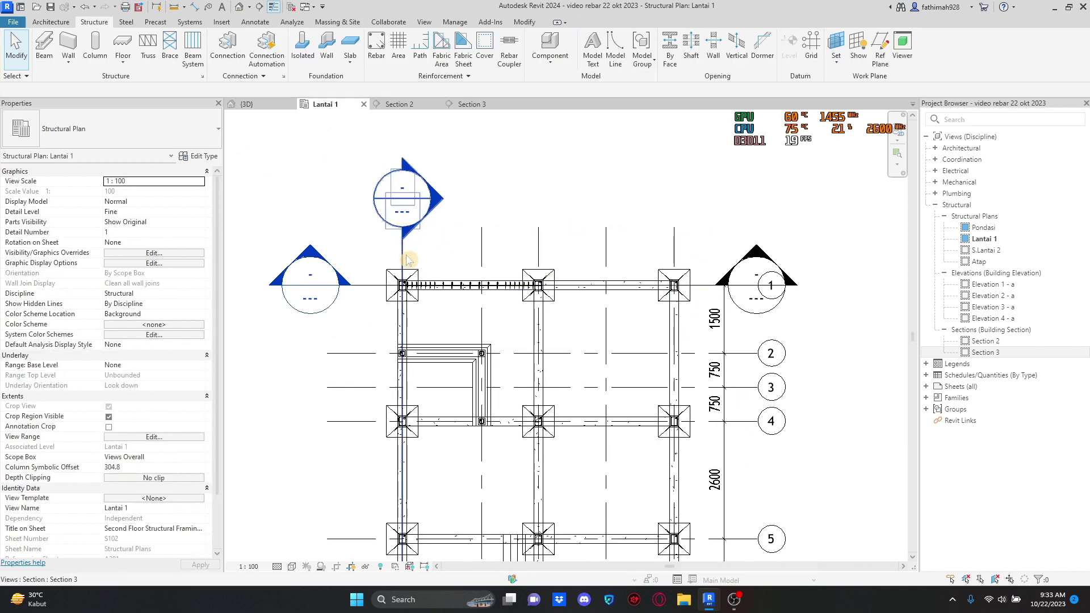
{"action": "middle_click_drag", "start_coordinate": [565, 311], "coordinate": [541, 219]}
{"action": "left_click_drag", "start_coordinate": [707, 473], "coordinate": [518, 449]}
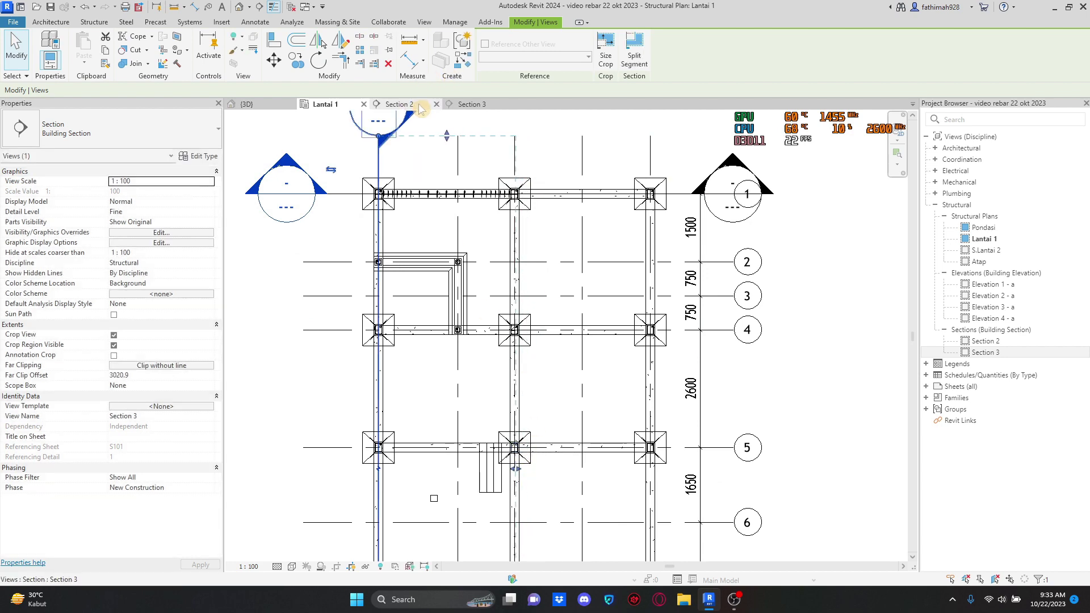
Step: In Section 3, move the cranked d12 bar horizontally from the beam's centerline to the stirrup's left leg
{"action": "left_click", "coordinate": [461, 106]}
{"action": "scroll", "coordinate": [554, 273], "scroll_direction": "down", "scroll_amount": 4}
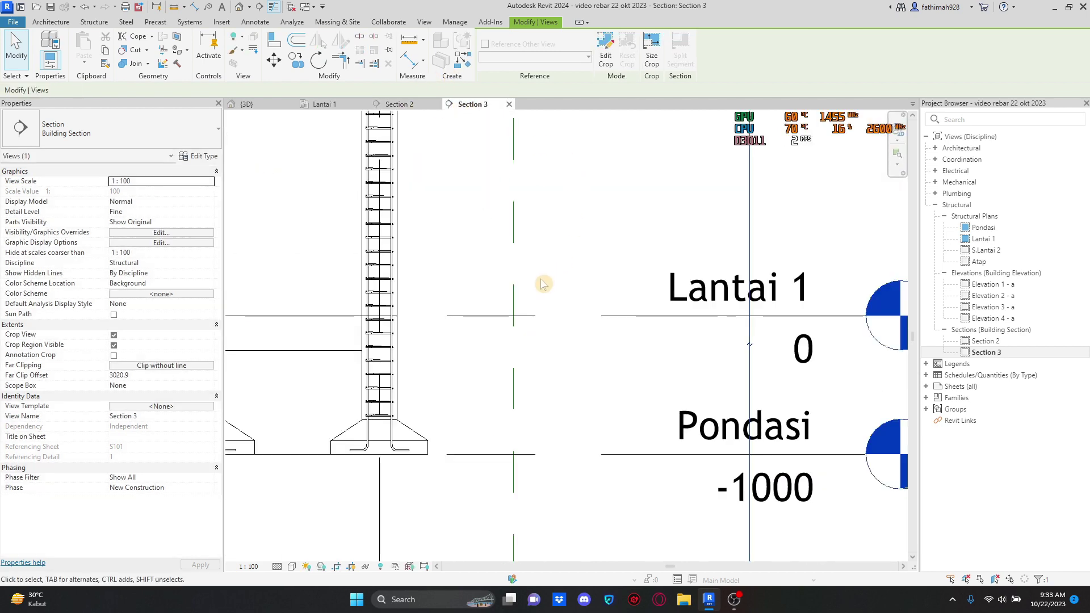
{"action": "middle_click_drag", "start_coordinate": [482, 317], "coordinate": [835, 369]}
{"action": "middle_click_drag", "start_coordinate": [477, 373], "coordinate": [613, 361]}
{"action": "mouse_move", "coordinate": [397, 372]}
{"action": "middle_mouse_down"}
{"action": "mouse_move", "coordinate": [864, 355]}
{"action": "mouse_move", "coordinate": [892, 371]}
{"action": "middle_mouse_up"}
{"action": "scroll", "coordinate": [719, 357], "scroll_direction": "up", "scroll_amount": 8}
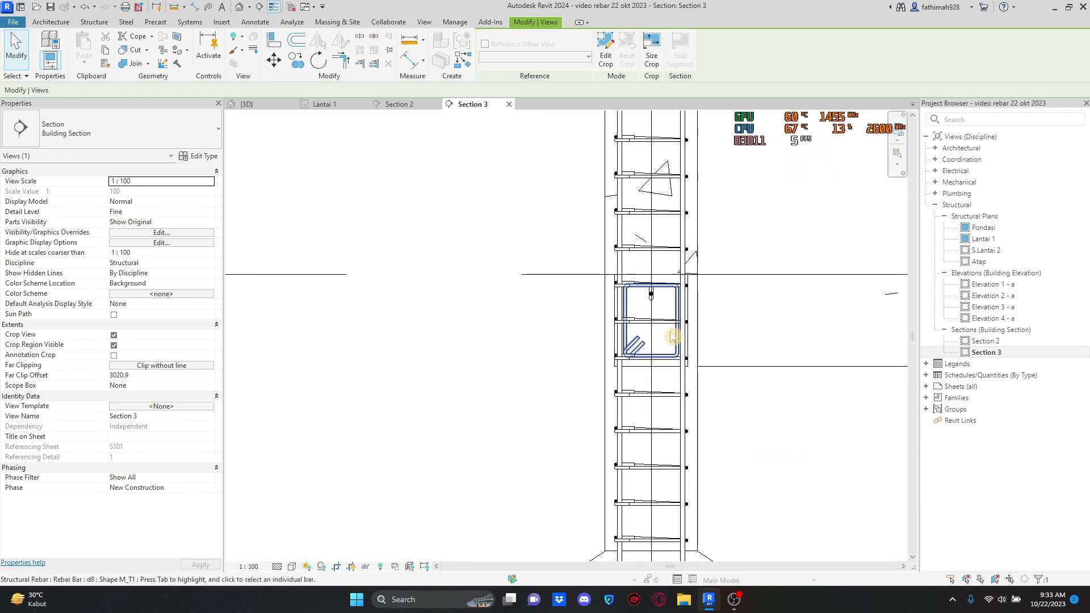
{"action": "scroll", "coordinate": [662, 238], "scroll_direction": "up", "scroll_amount": 4}
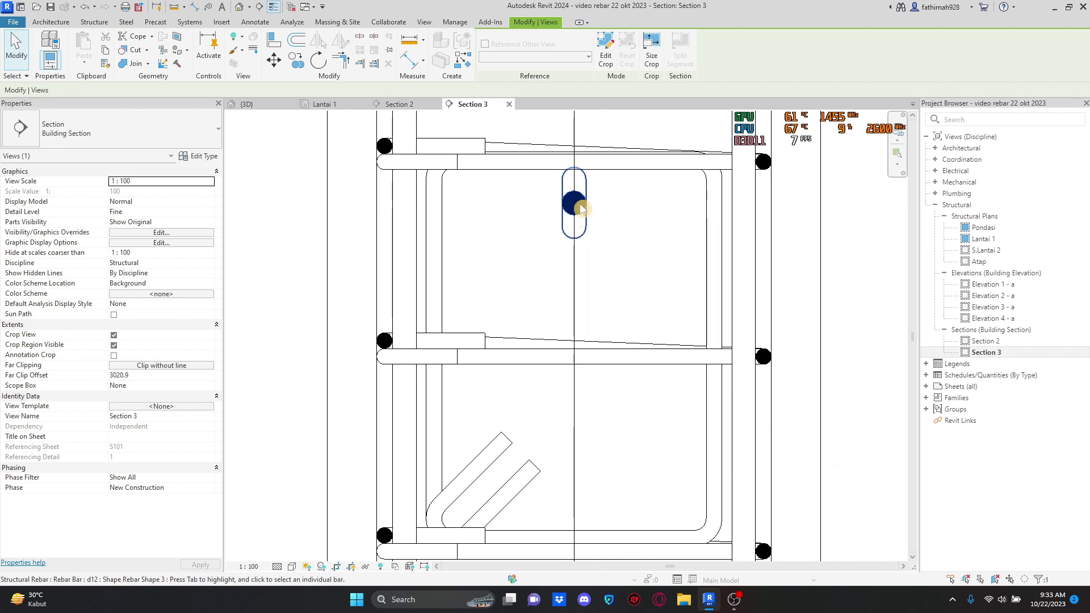
{"action": "left_click", "coordinate": [578, 207]}
{"action": "scroll", "coordinate": [586, 153], "scroll_direction": "up", "scroll_amount": 2}
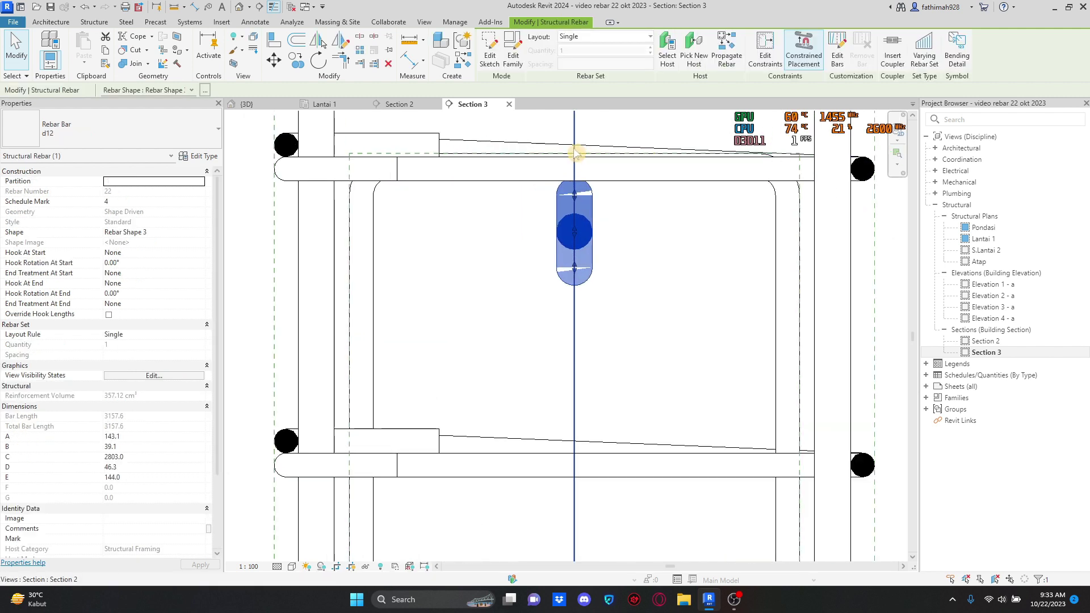
{"action": "left_click", "coordinate": [277, 63]}
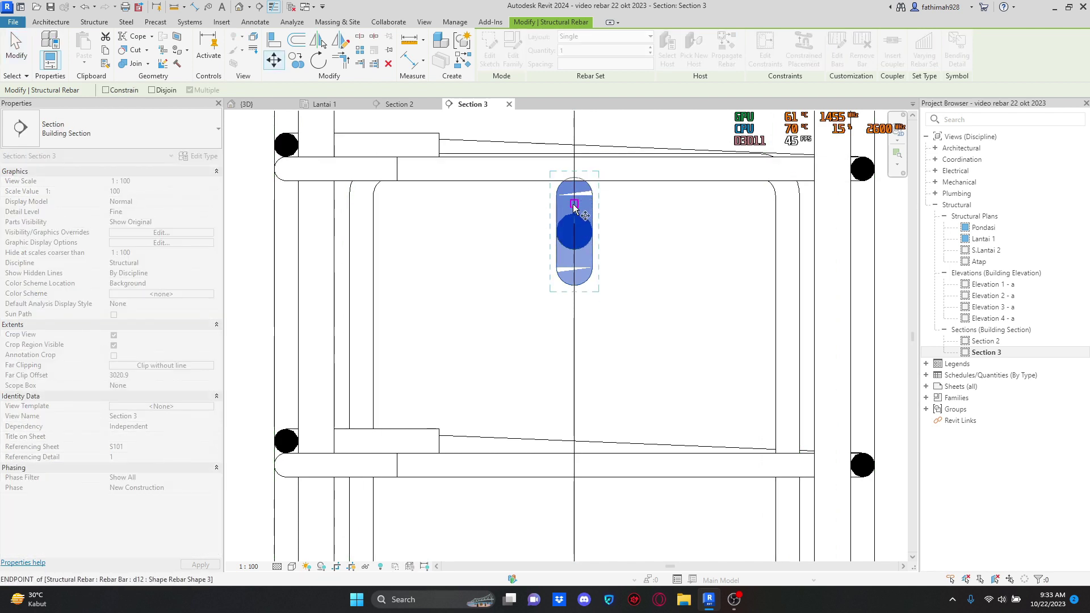
{"action": "left_click", "coordinate": [575, 233]}
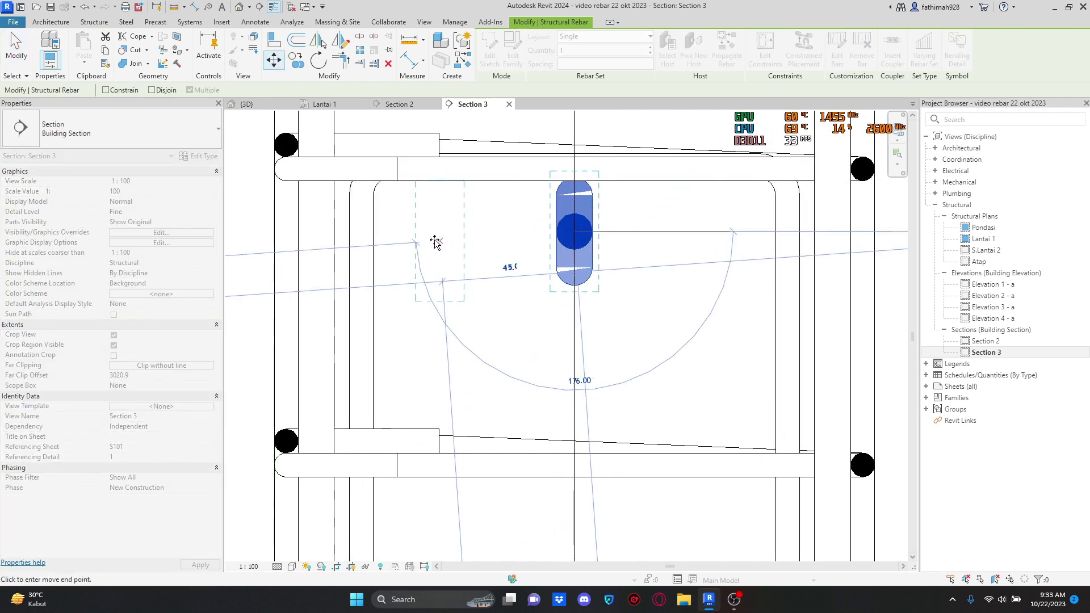
{"action": "left_click", "coordinate": [395, 234]}
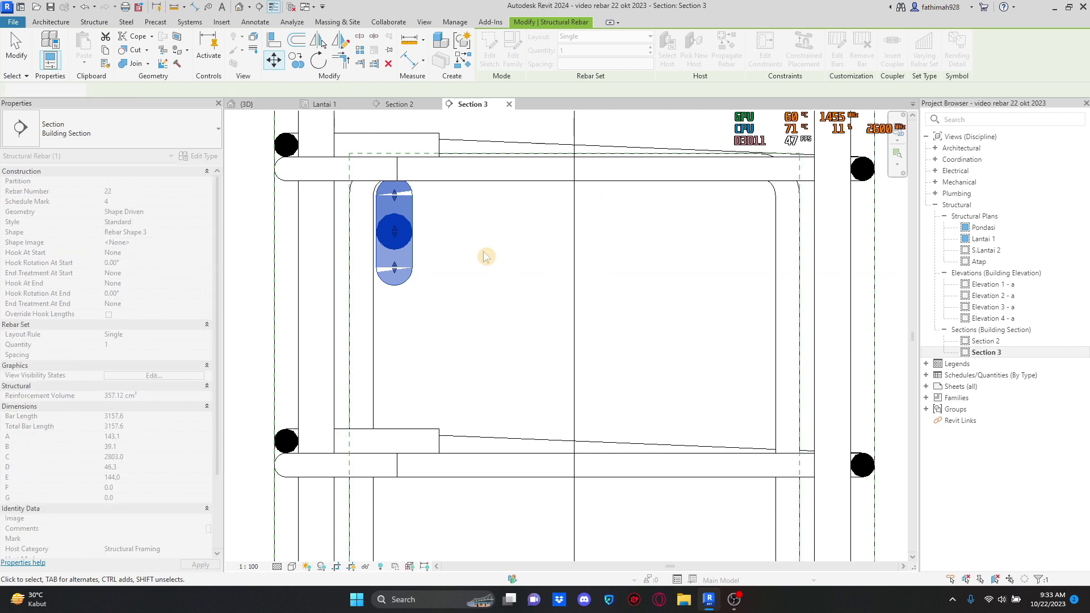
Step: Move the cranked bar about 1 mm further left so it touches the inner face of the stirrup's left leg
{"action": "scroll", "coordinate": [374, 227], "scroll_direction": "up", "scroll_amount": 2}
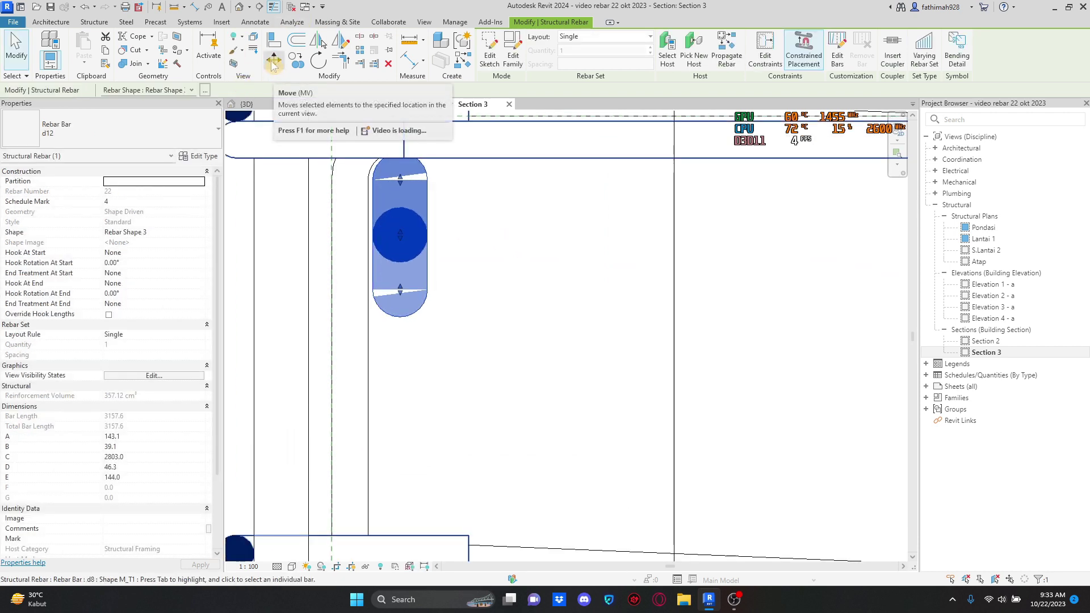
{"action": "key", "text": "m"}
{"action": "key", "text": "v"}
{"action": "scroll", "coordinate": [379, 227], "scroll_direction": "up", "scroll_amount": 2}
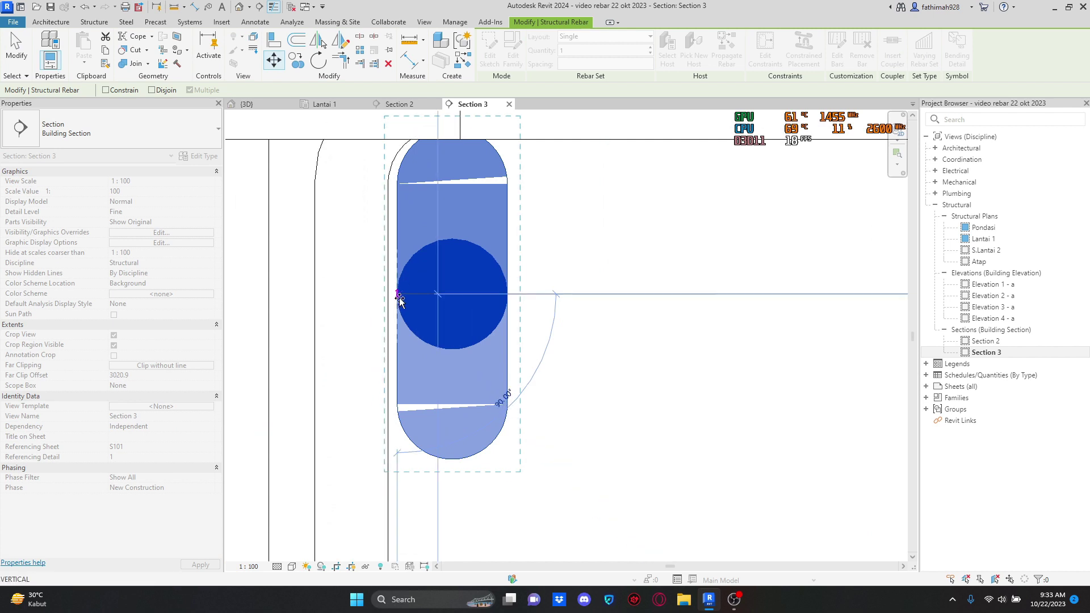
{"action": "scroll", "coordinate": [391, 298], "scroll_direction": "up", "scroll_amount": 2}
{"action": "left_click", "coordinate": [392, 298]}
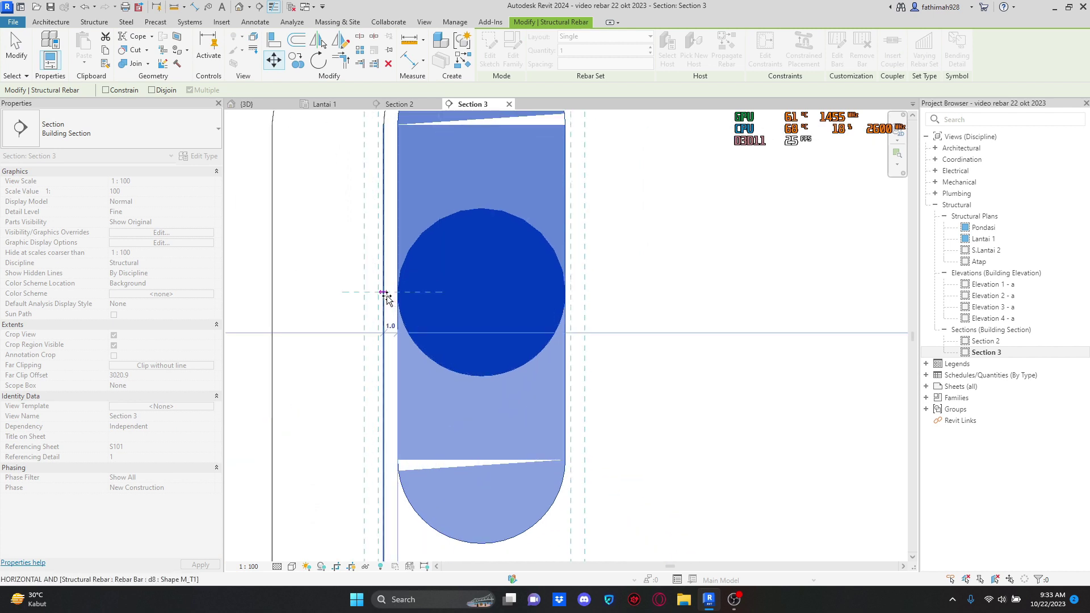
{"action": "scroll", "coordinate": [545, 273], "scroll_direction": "down", "scroll_amount": 3}
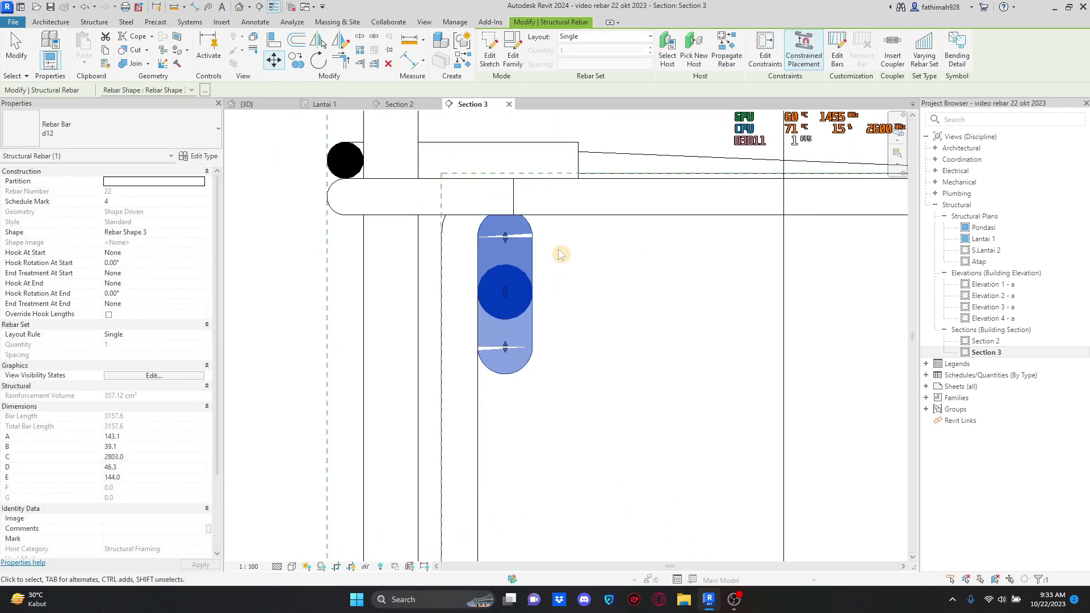
Step: Rotate the cranked bar about the center of its upper part so its lower ends slant diagonally into the column core
{"action": "scroll", "coordinate": [561, 248], "scroll_direction": "down", "scroll_amount": 3}
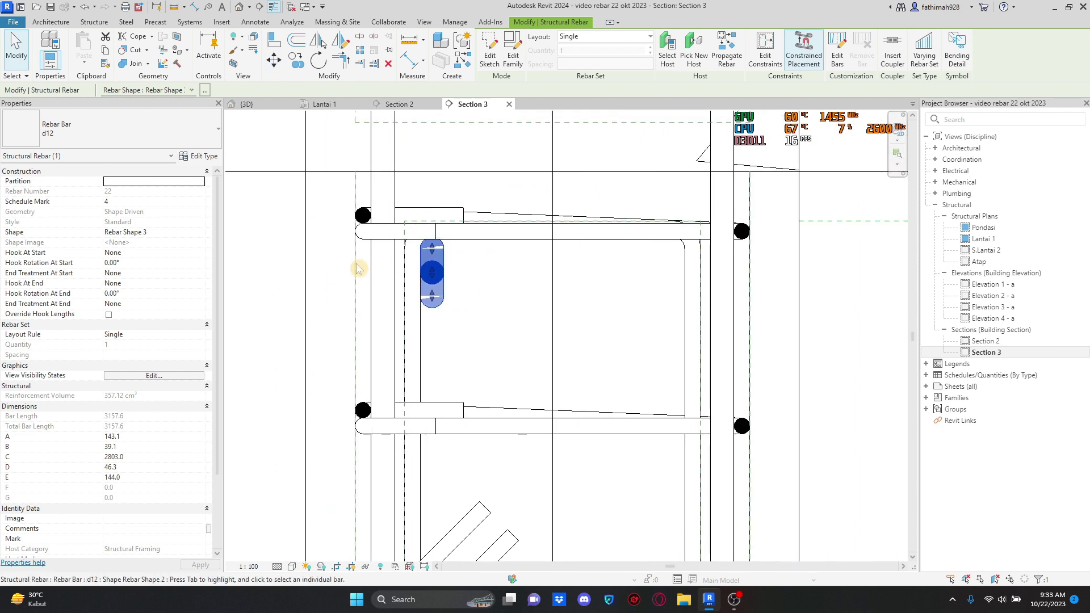
{"action": "scroll", "coordinate": [562, 281], "scroll_direction": "up", "scroll_amount": 1}
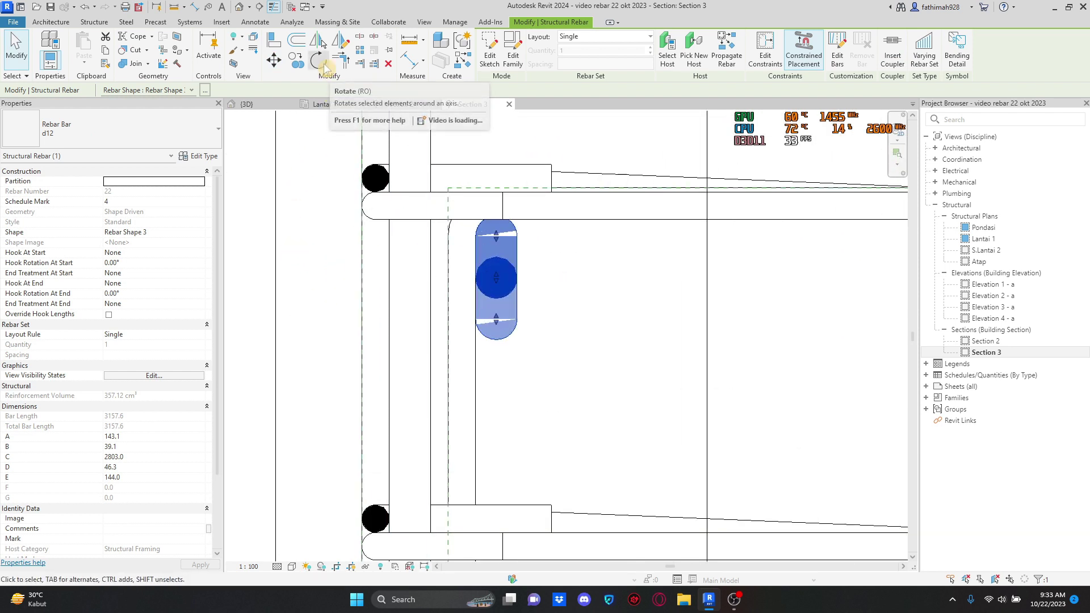
{"action": "left_click", "coordinate": [319, 59]}
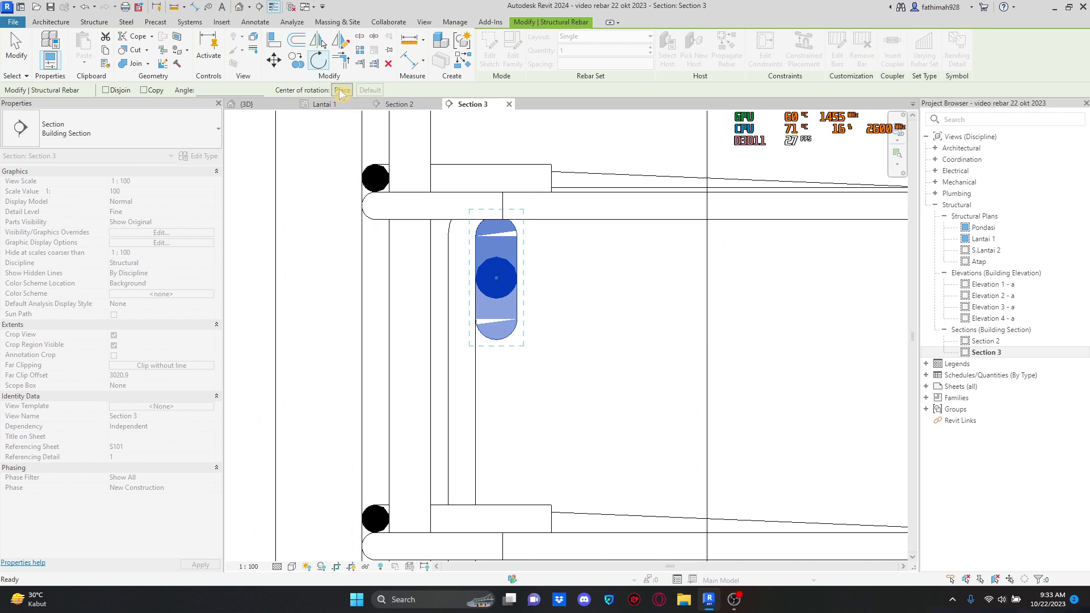
{"action": "left_click", "coordinate": [342, 91]}
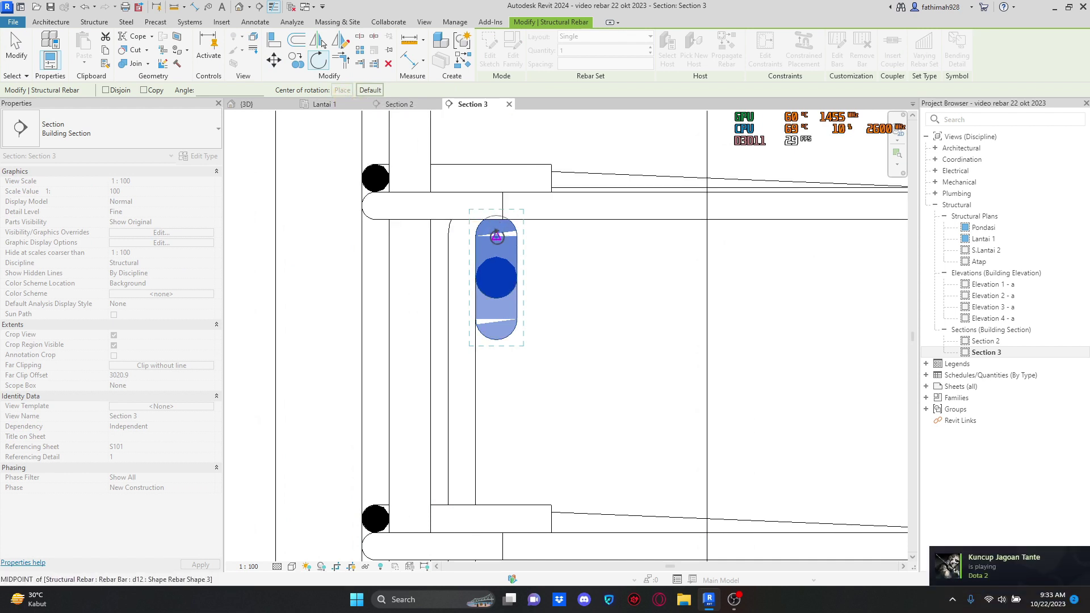
{"action": "left_click", "coordinate": [497, 235]}
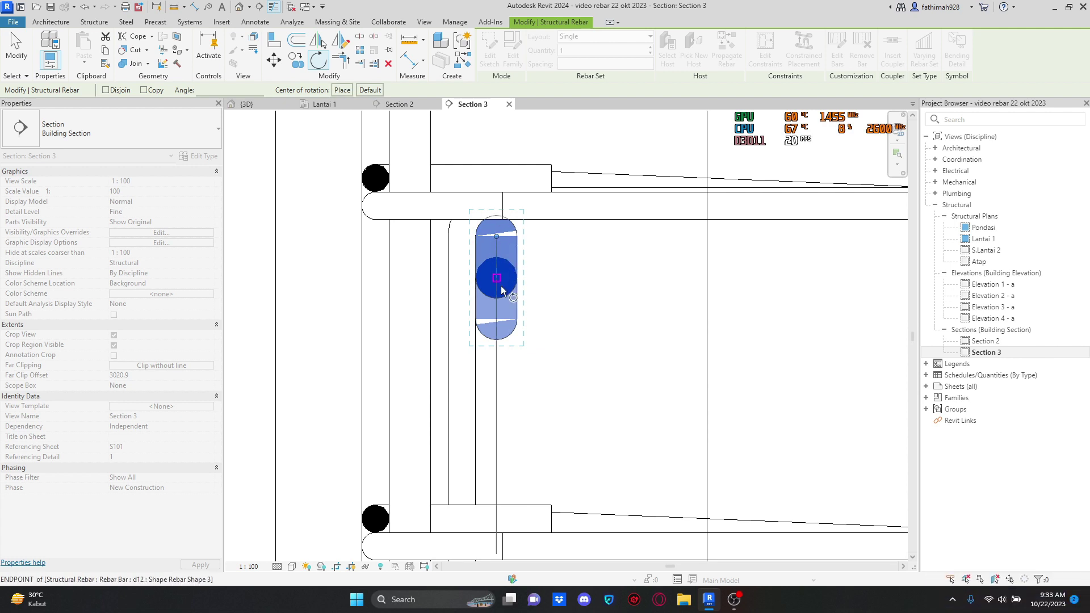
{"action": "left_click", "coordinate": [495, 126]}
{"action": "scroll", "coordinate": [495, 125], "scroll_direction": "down", "scroll_amount": 5}
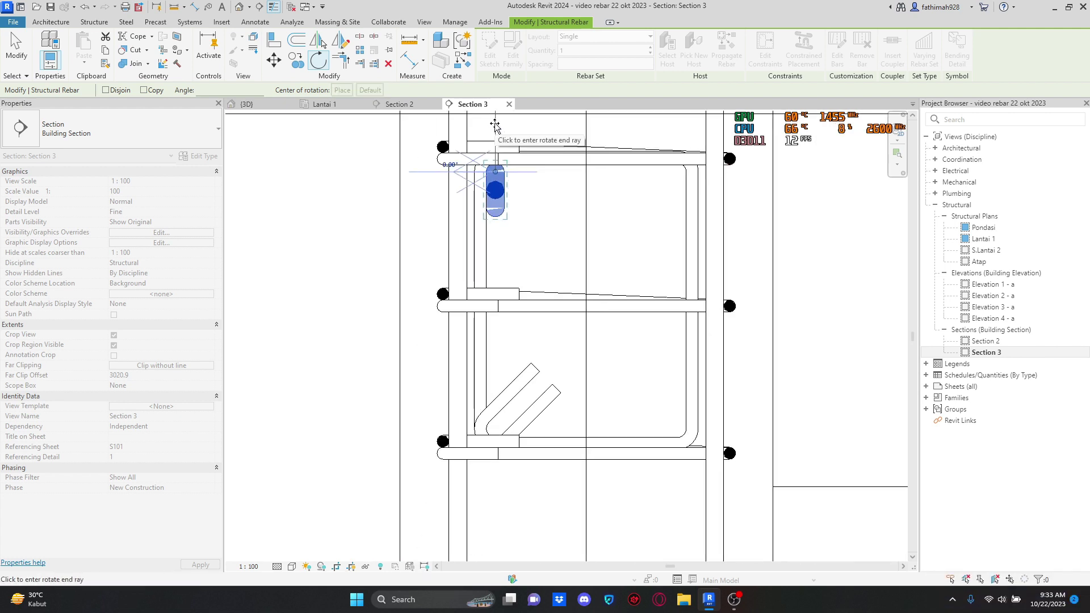
{"action": "middle_click_drag", "start_coordinate": [495, 126], "coordinate": [498, 212]}
{"action": "scroll", "coordinate": [436, 202], "scroll_direction": "up", "scroll_amount": 1}
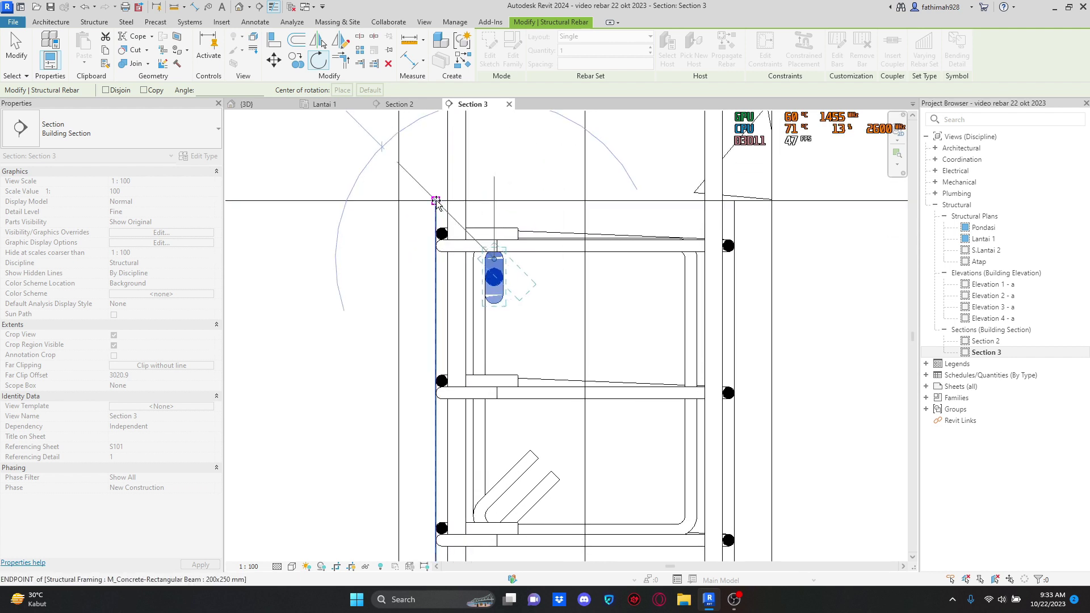
{"action": "left_click", "coordinate": [507, 213]}
{"action": "scroll", "coordinate": [550, 270], "scroll_direction": "down", "scroll_amount": 3}
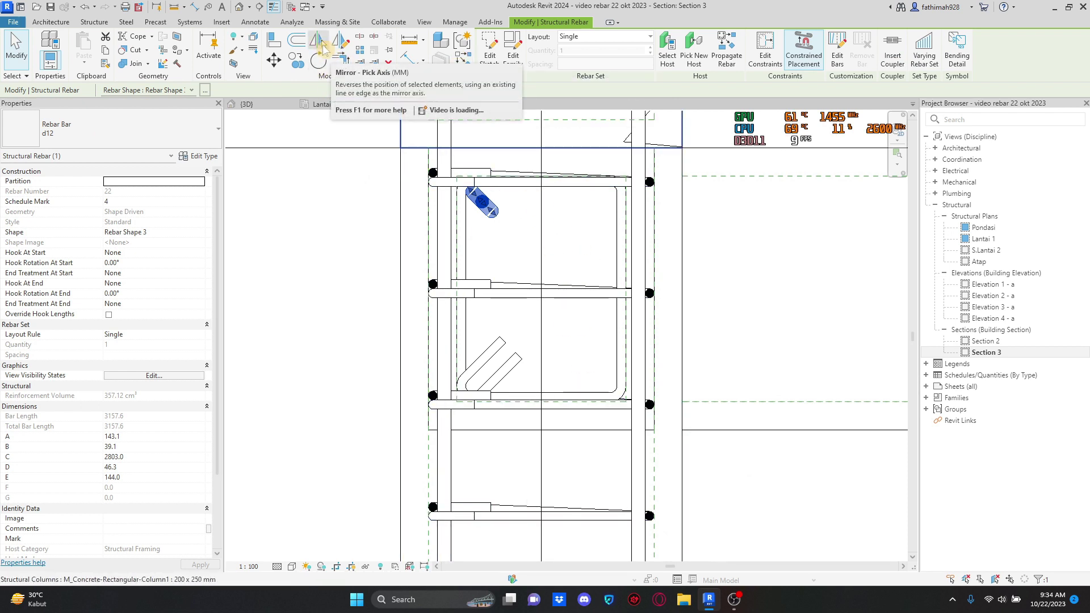
Step: In the Lantai 1 plan, shift Section 3 off the left column into the beam span and reduce its far clip offset to about 1955.6
{"action": "left_click", "coordinate": [321, 105]}
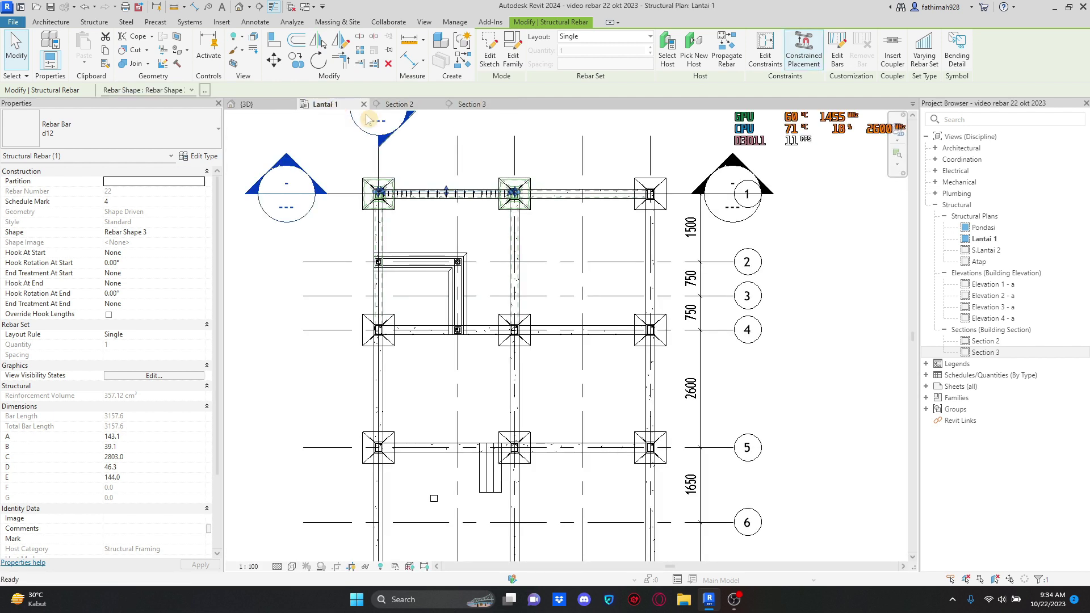
{"action": "left_click", "coordinate": [431, 156]}
{"action": "left_click", "coordinate": [409, 166]}
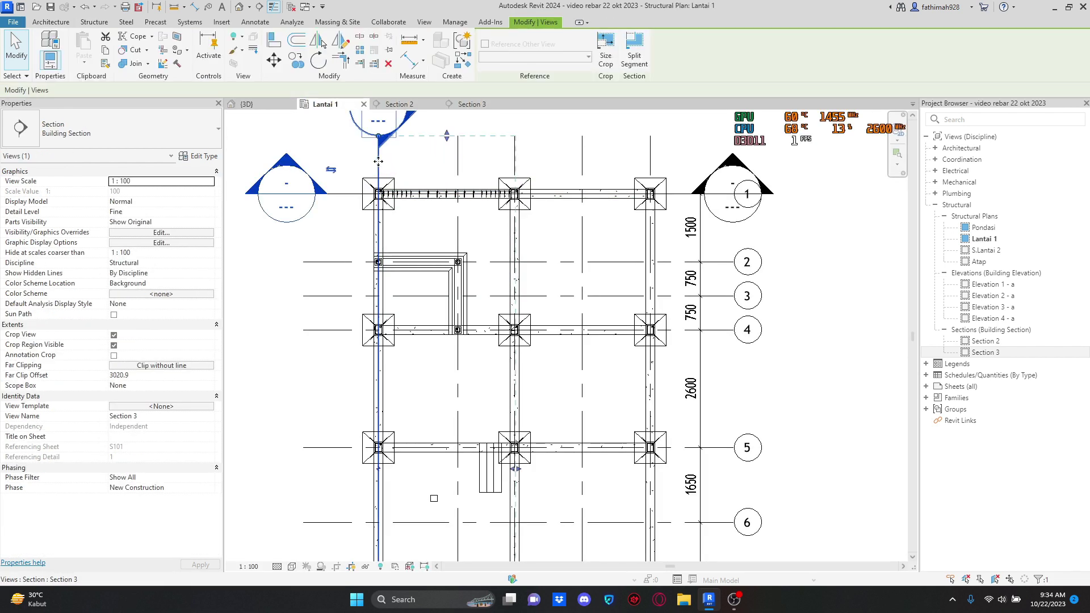
{"action": "left_click_drag", "start_coordinate": [408, 166], "coordinate": [400, 166]}
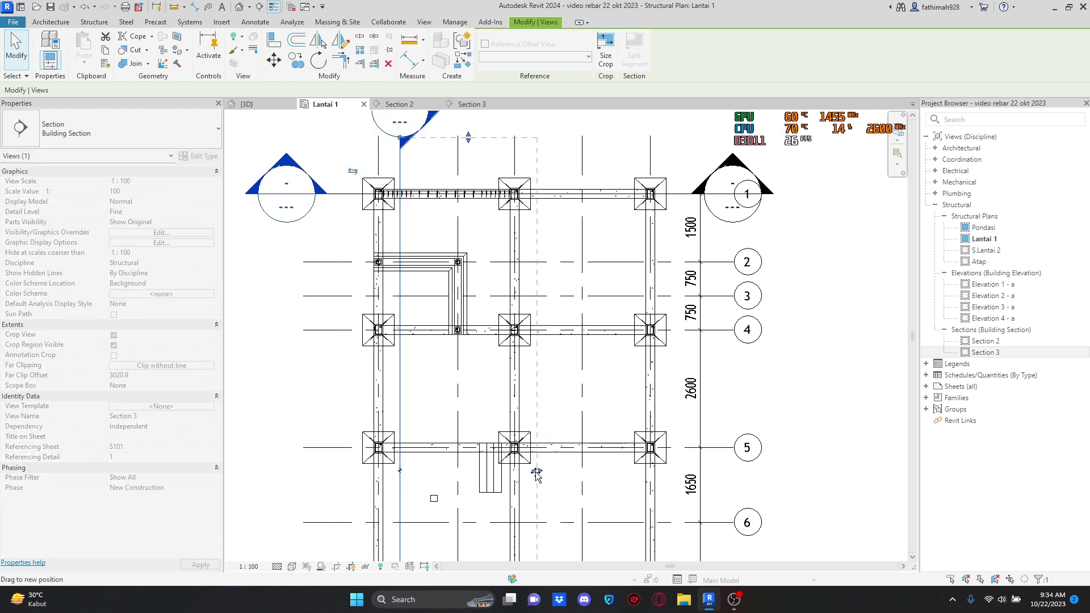
{"action": "middle_click_drag", "start_coordinate": [467, 320], "coordinate": [470, 427]}
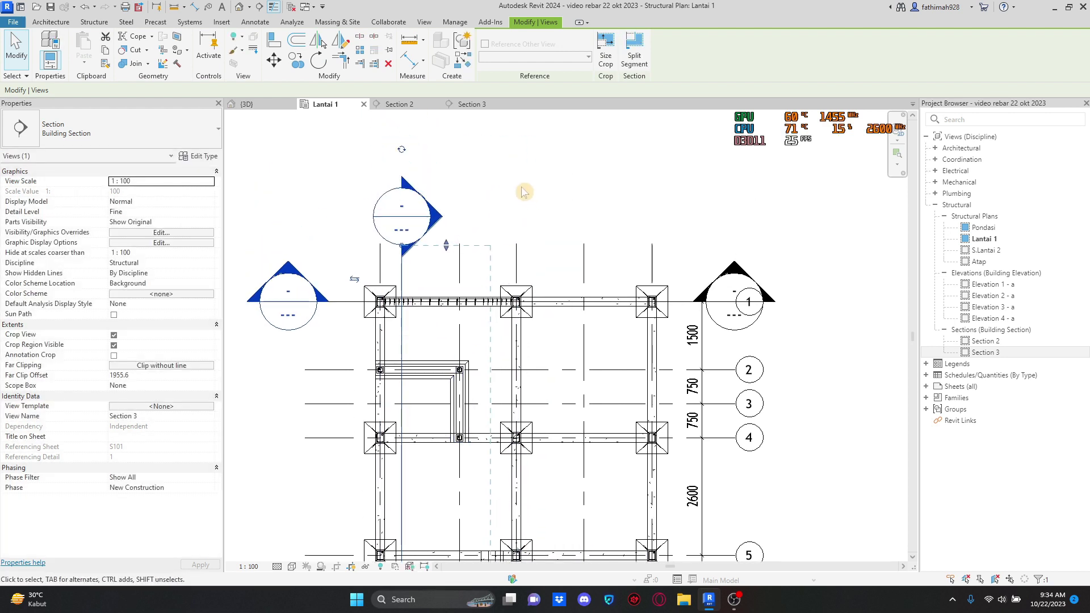
{"action": "left_click", "coordinate": [522, 190]}
Step: In Section 3, mirror a copy of the d12 bar about the beam's vertical centerline into the stirrup's upper-right corner
{"action": "left_click", "coordinate": [471, 104]}
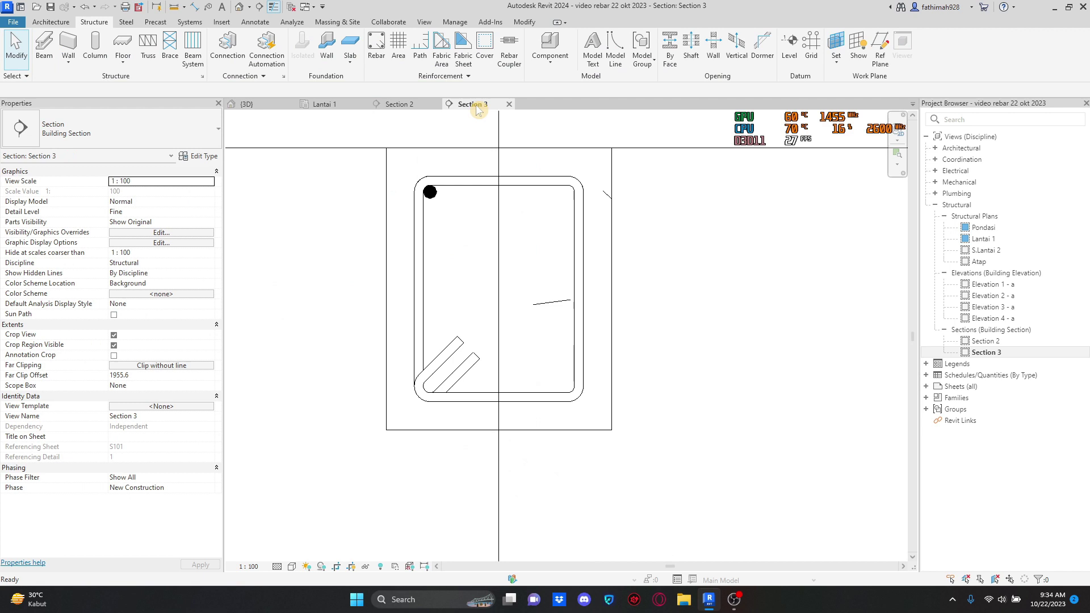
{"action": "left_click", "coordinate": [431, 200]}
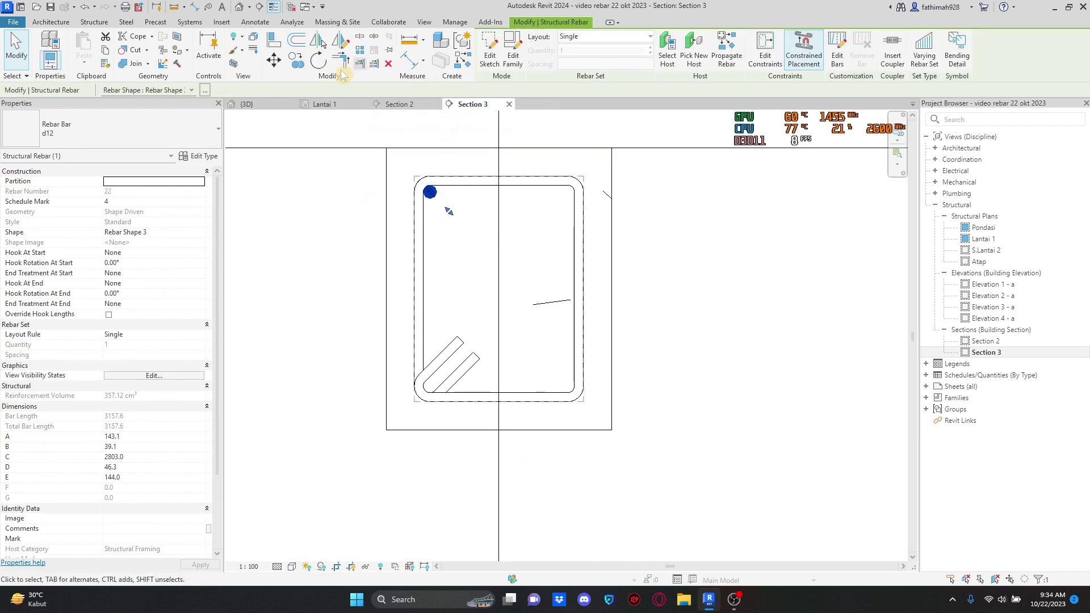
{"action": "left_click", "coordinate": [318, 41]}
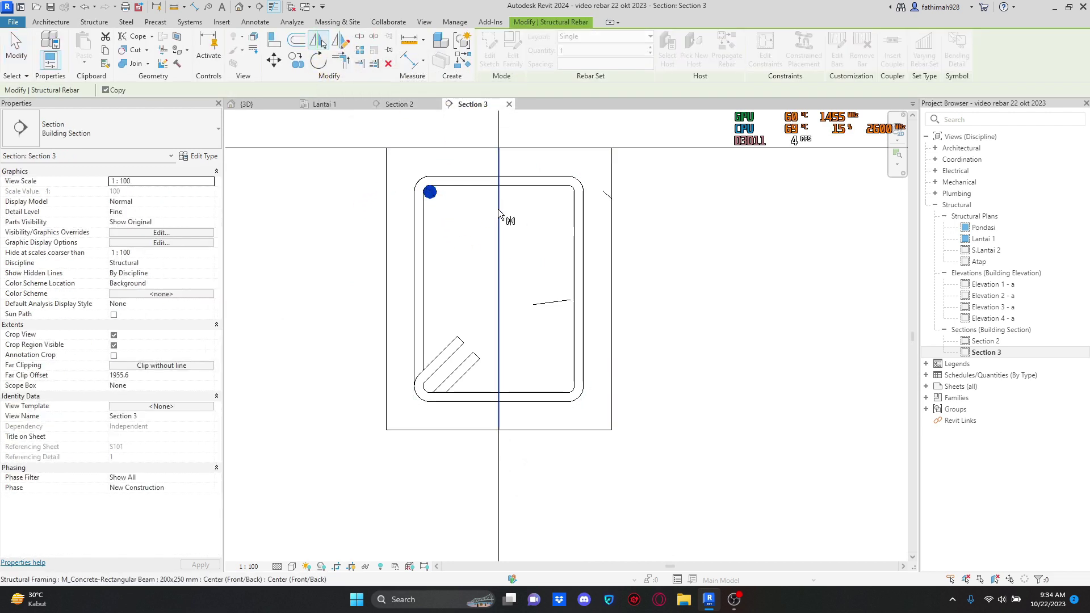
{"action": "left_click", "coordinate": [600, 269]}
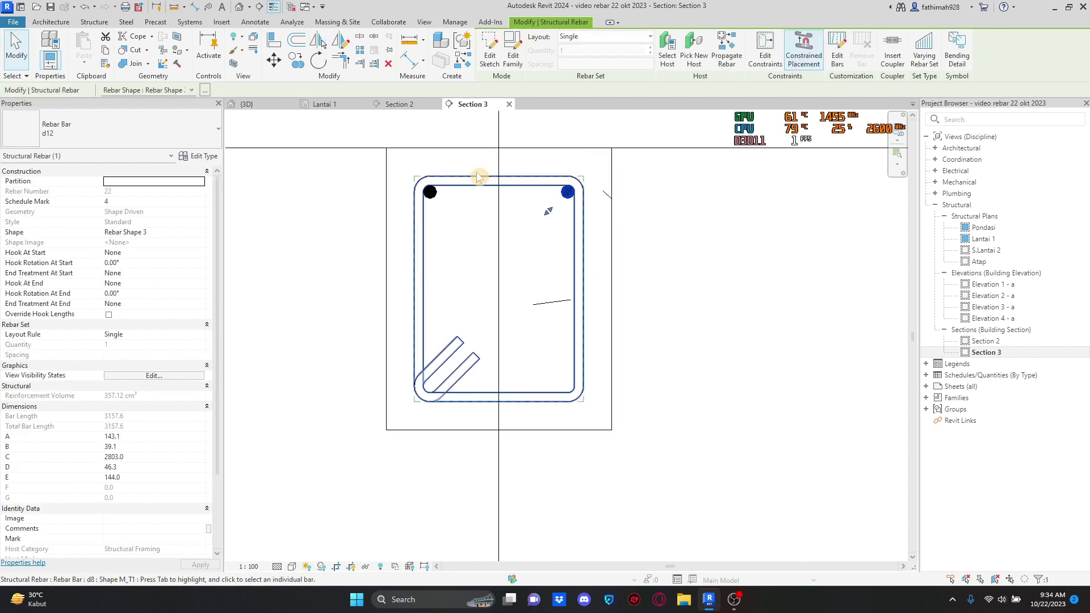
Step: Mirror copies of the two upper d12 bars about a horizontal axis through the beam's midpoint to the lower stirrup corners
{"action": "key", "text": "Escape"}
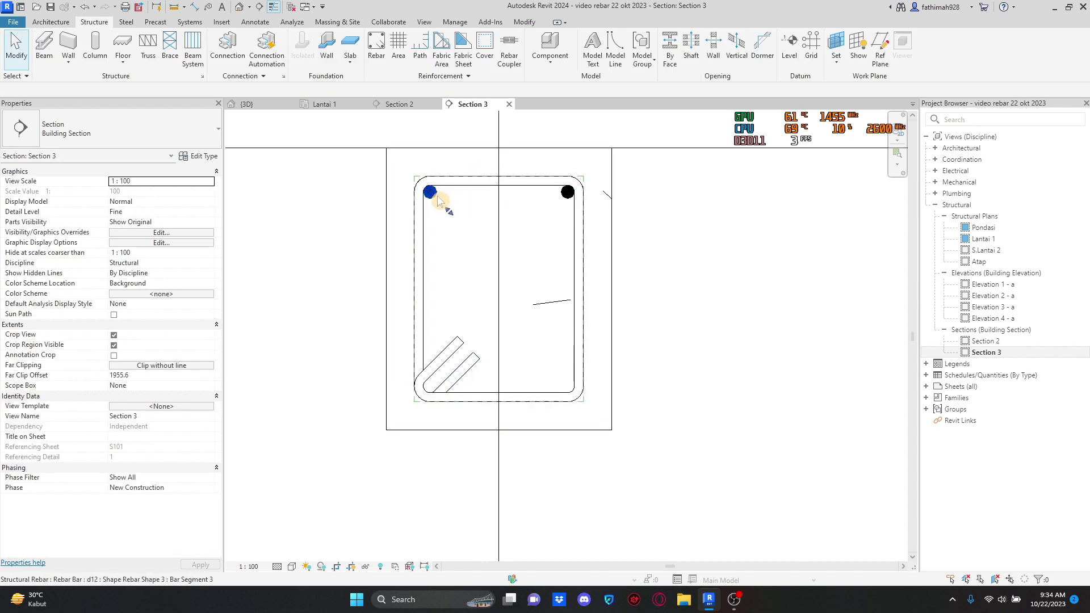
{"action": "left_click", "coordinate": [437, 198]}
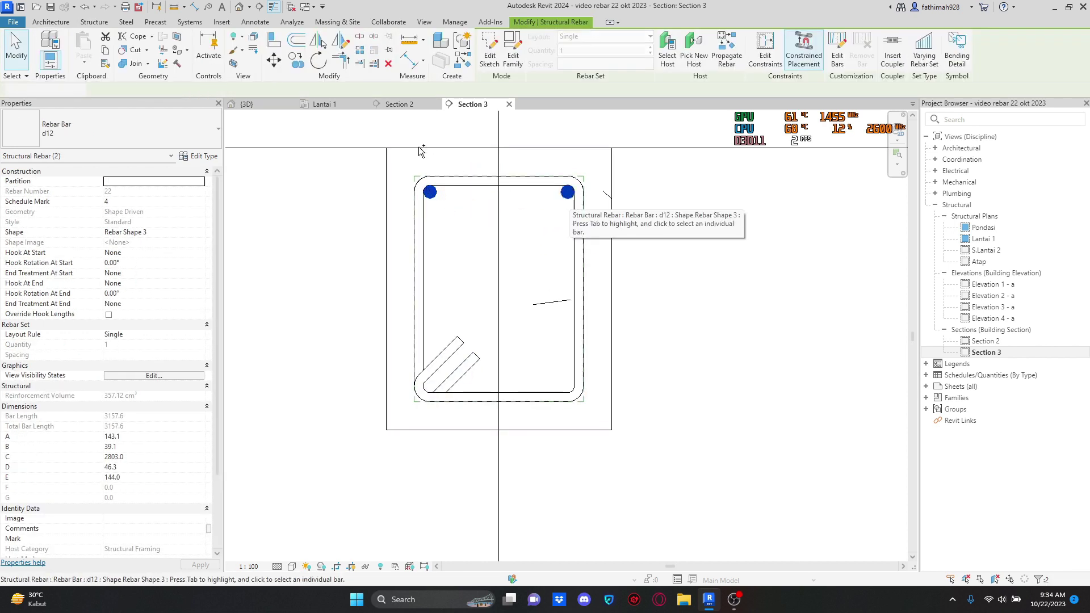
{"action": "left_click", "coordinate": [567, 194], "text": "ctrl"}
{"action": "scroll", "coordinate": [449, 238], "scroll_direction": "down", "scroll_amount": 3}
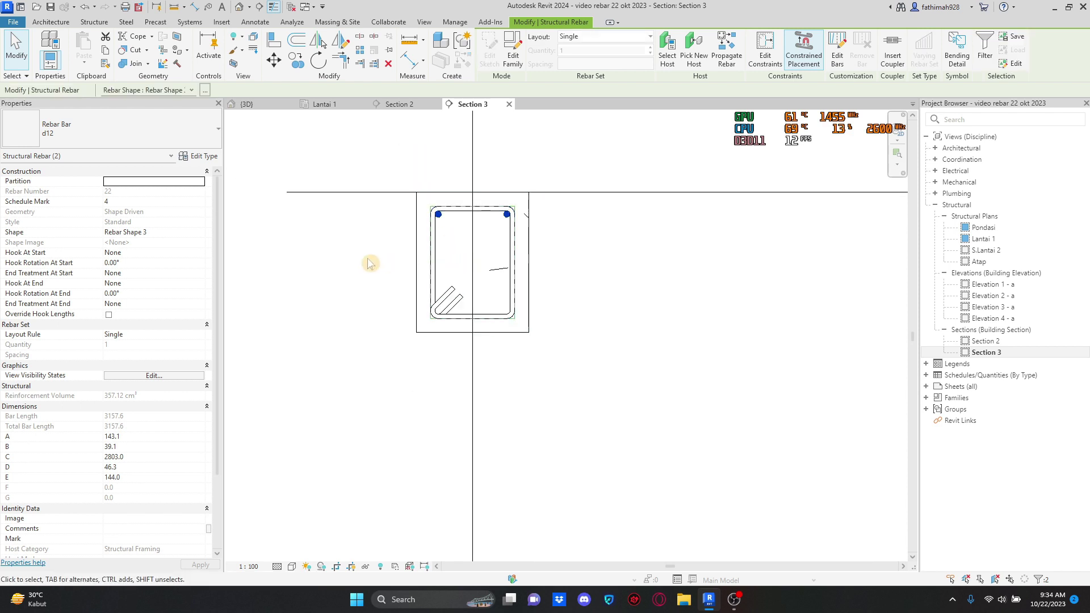
{"action": "scroll", "coordinate": [545, 259], "scroll_direction": "up", "scroll_amount": 2}
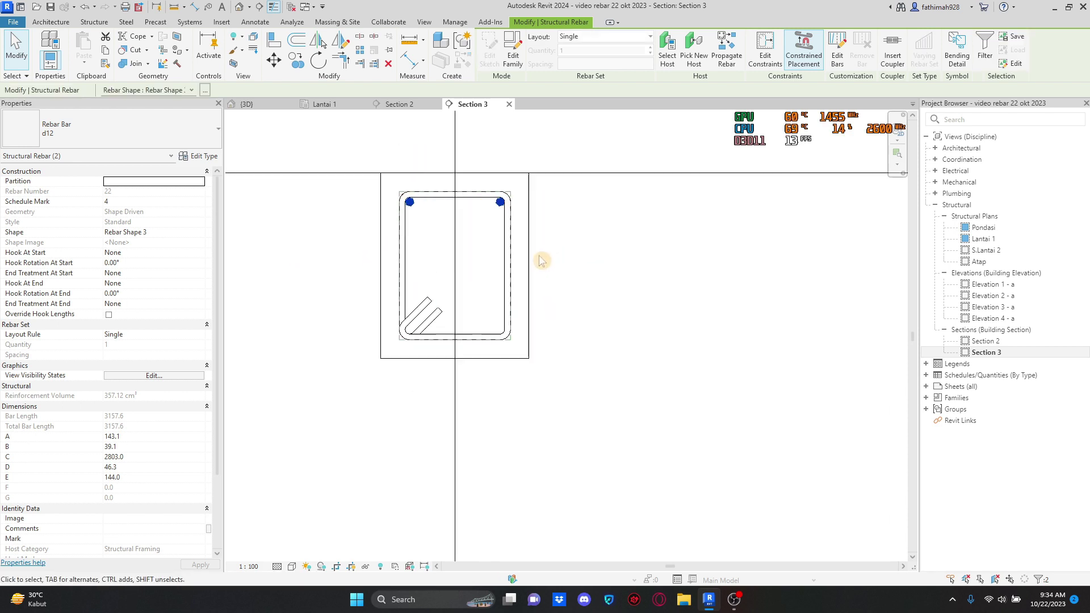
{"action": "scroll", "coordinate": [454, 224], "scroll_direction": "up", "scroll_amount": 1}
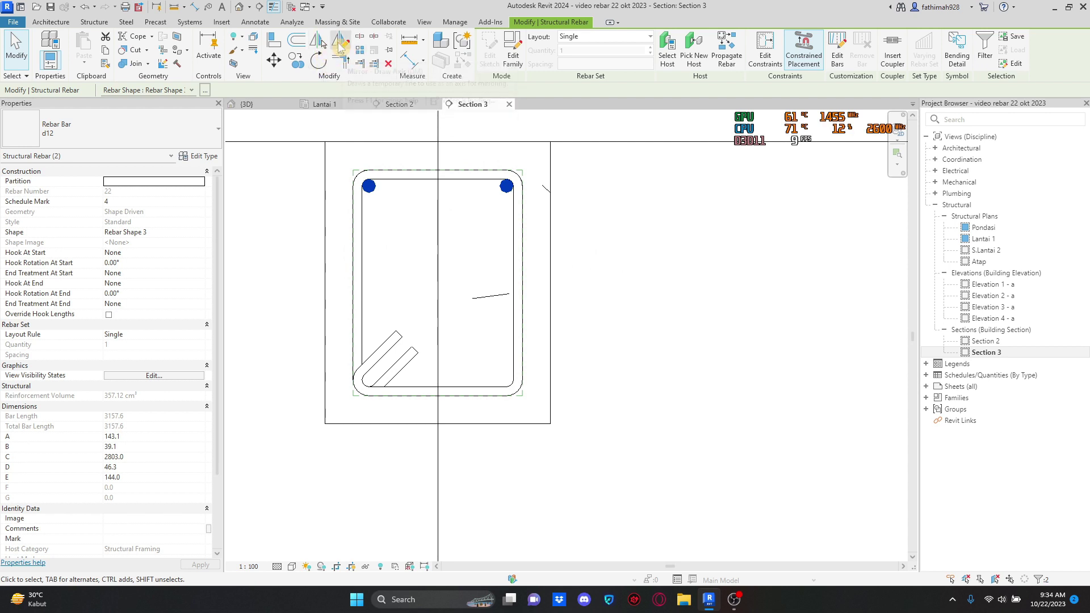
{"action": "left_click", "coordinate": [340, 46]}
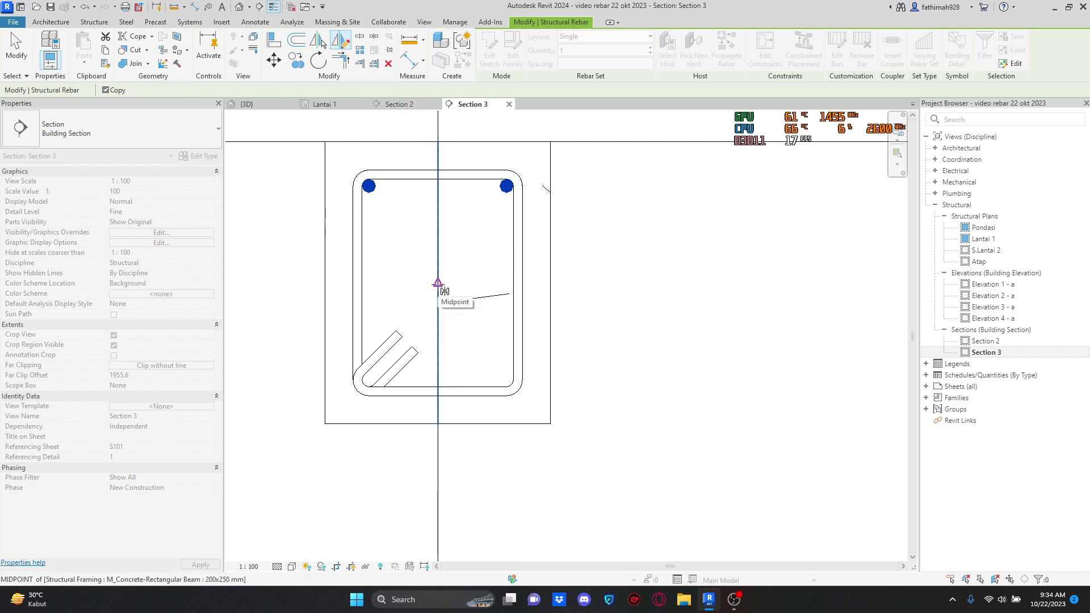
{"action": "left_click", "coordinate": [438, 284]}
{"action": "scroll", "coordinate": [440, 285], "scroll_direction": "down", "scroll_amount": 1}
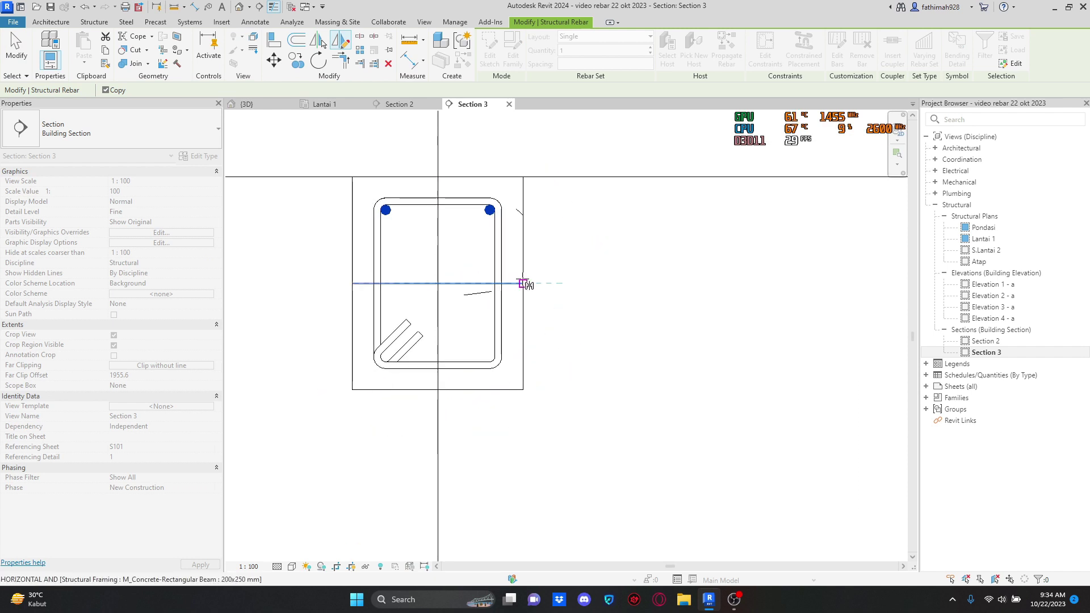
{"action": "left_click", "coordinate": [589, 283]}
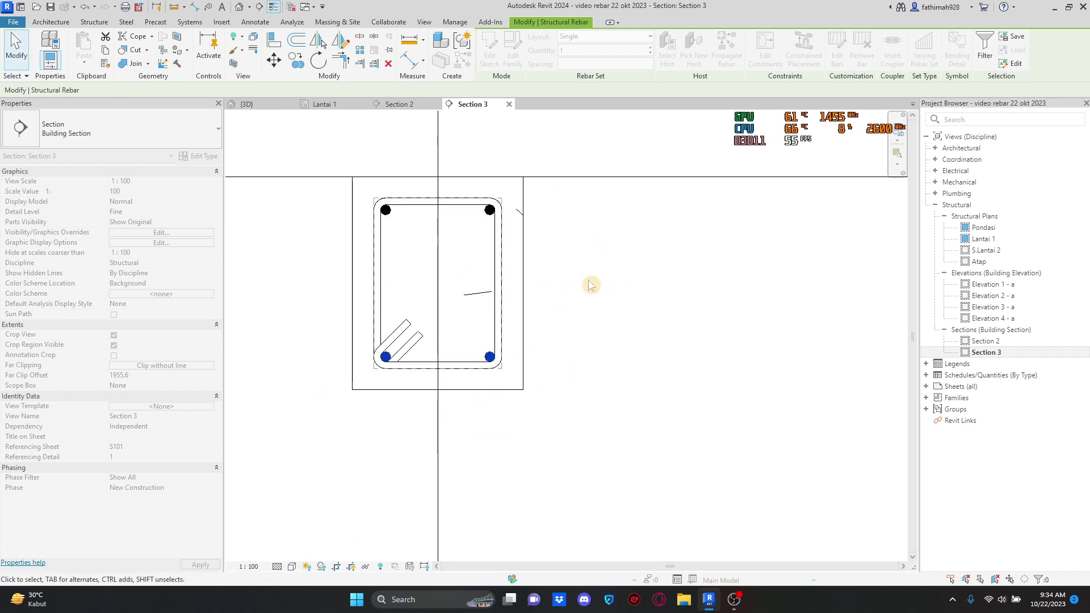
{"action": "scroll", "coordinate": [621, 282], "scroll_direction": "up", "scroll_amount": 3}
{"action": "scroll", "coordinate": [681, 327], "scroll_direction": "down", "scroll_amount": 2}
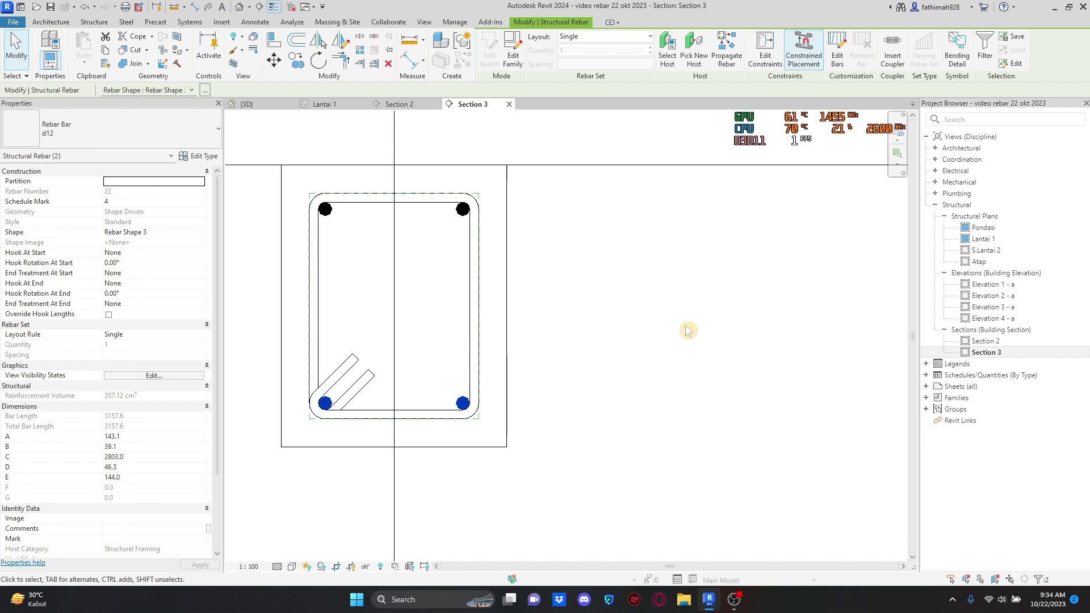
{"action": "left_click", "coordinate": [699, 278]}
{"action": "scroll", "coordinate": [655, 258], "scroll_direction": "down", "scroll_amount": 1}
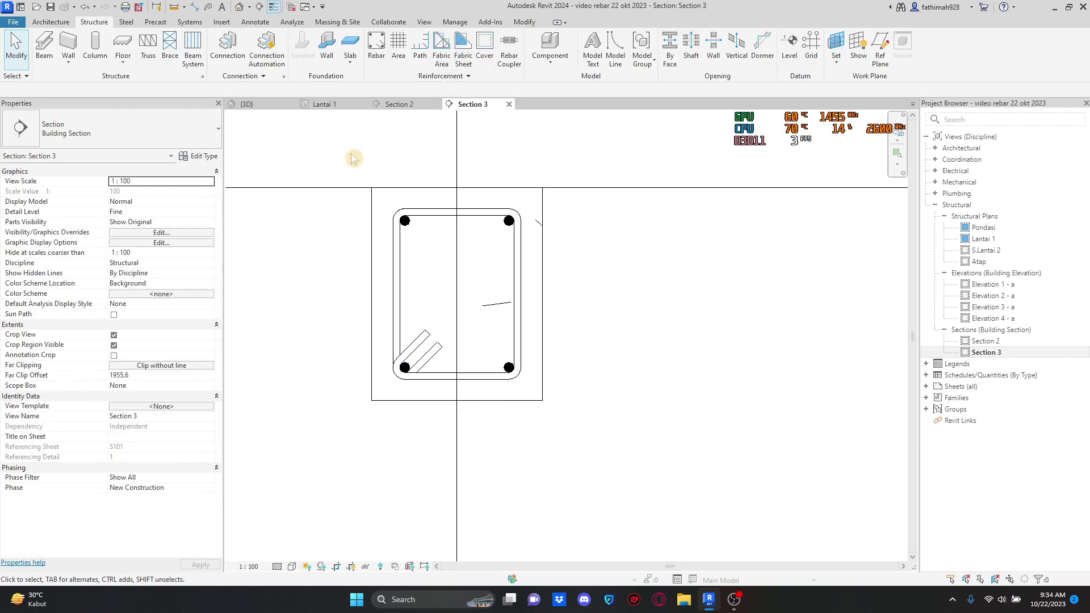
Step: Examine the beam reinforcement and its column joints in the Lantai 1 plan, and the column joint in Section 2
{"action": "left_click", "coordinate": [329, 108]}
{"action": "scroll", "coordinate": [518, 312], "scroll_direction": "up", "scroll_amount": 4}
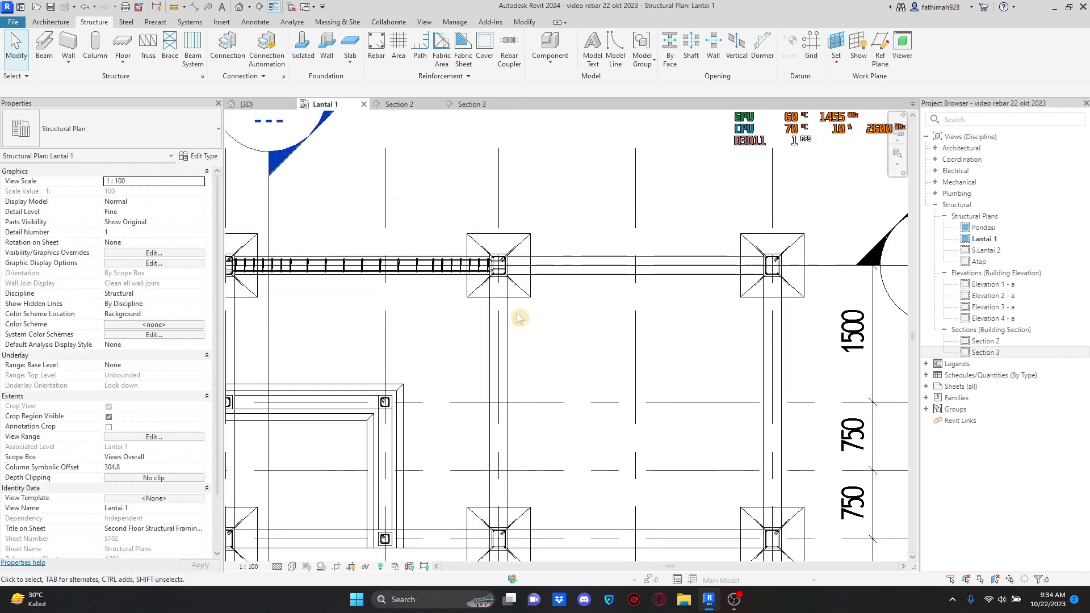
{"action": "scroll", "coordinate": [389, 231], "scroll_direction": "up", "scroll_amount": 4}
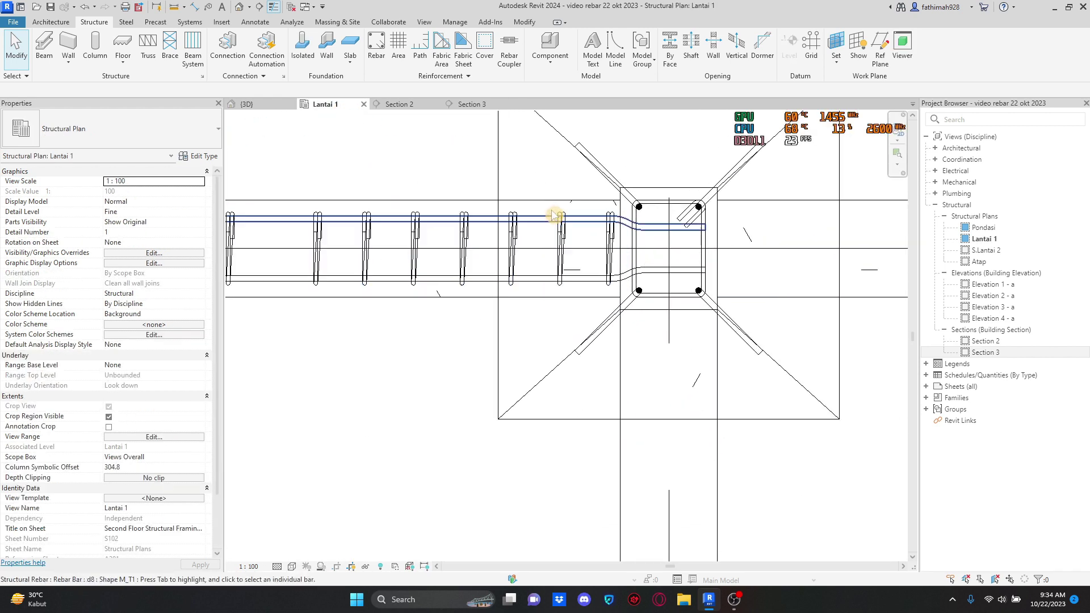
{"action": "scroll", "coordinate": [585, 218], "scroll_direction": "down", "scroll_amount": 2}
{"action": "scroll", "coordinate": [584, 217], "scroll_direction": "down", "scroll_amount": 3}
{"action": "middle_click_drag", "start_coordinate": [492, 220], "coordinate": [383, 303]}
{"action": "scroll", "coordinate": [755, 315], "scroll_direction": "up", "scroll_amount": 2}
{"action": "scroll", "coordinate": [602, 287], "scroll_direction": "up", "scroll_amount": 3}
{"action": "scroll", "coordinate": [609, 307], "scroll_direction": "up", "scroll_amount": 2}
{"action": "scroll", "coordinate": [583, 358], "scroll_direction": "down", "scroll_amount": 2}
{"action": "middle_click_drag", "start_coordinate": [272, 377], "coordinate": [572, 353]}
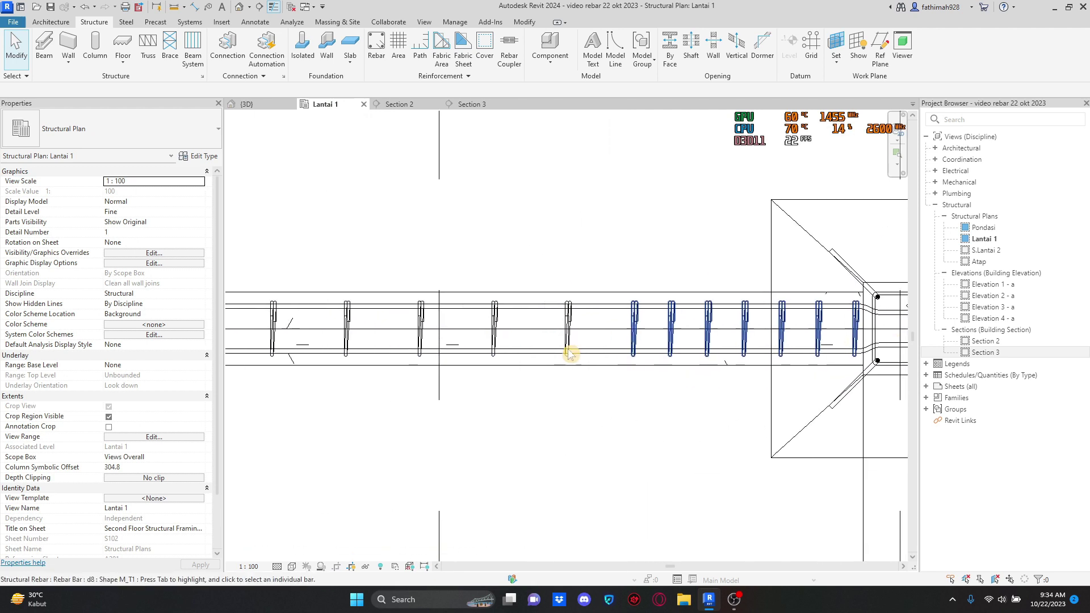
{"action": "scroll", "coordinate": [552, 356], "scroll_direction": "down", "scroll_amount": 2}
{"action": "middle_click_drag", "start_coordinate": [499, 333], "coordinate": [791, 301]}
{"action": "scroll", "coordinate": [388, 307], "scroll_direction": "up", "scroll_amount": 5}
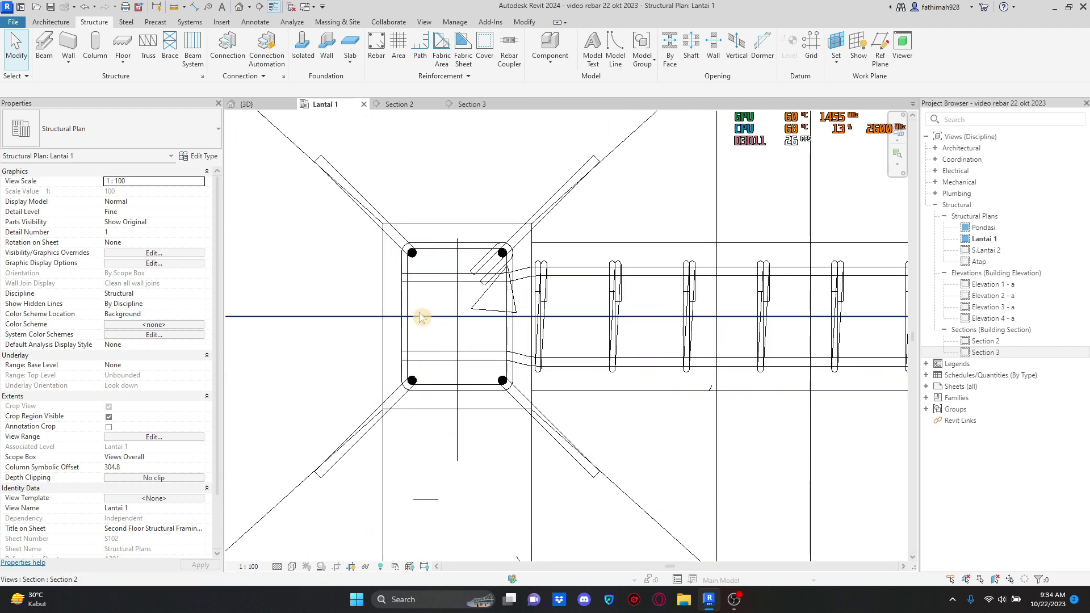
{"action": "scroll", "coordinate": [421, 317], "scroll_direction": "down", "scroll_amount": 2}
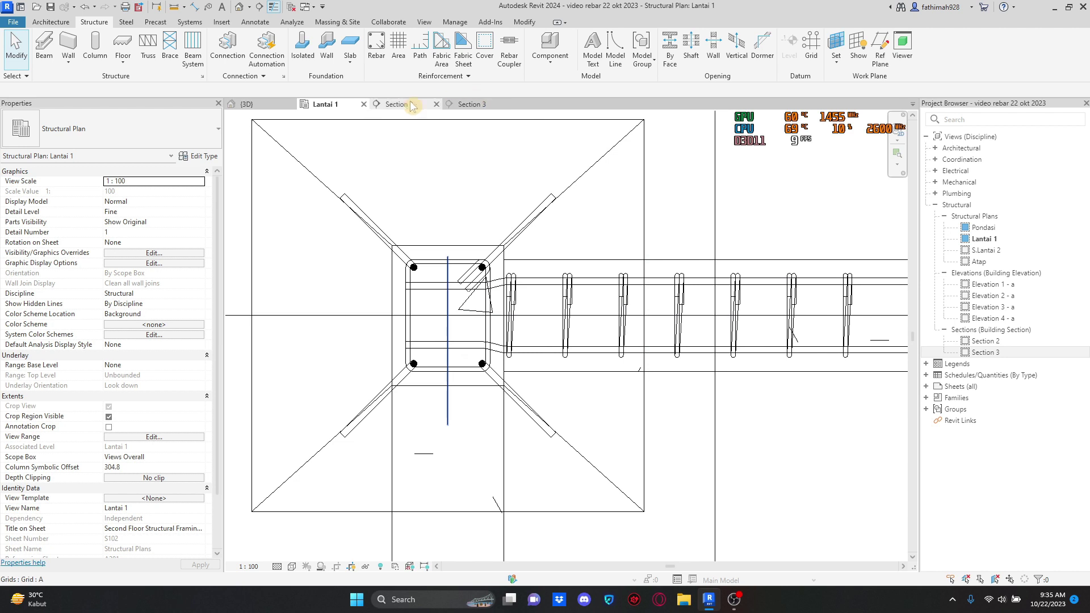
{"action": "left_click", "coordinate": [412, 106]}
{"action": "middle_click_drag", "start_coordinate": [391, 256], "coordinate": [12, 233]}
{"action": "scroll", "coordinate": [684, 247], "scroll_direction": "up", "scroll_amount": 2}
{"action": "scroll", "coordinate": [455, 234], "scroll_direction": "down", "scroll_amount": 2}
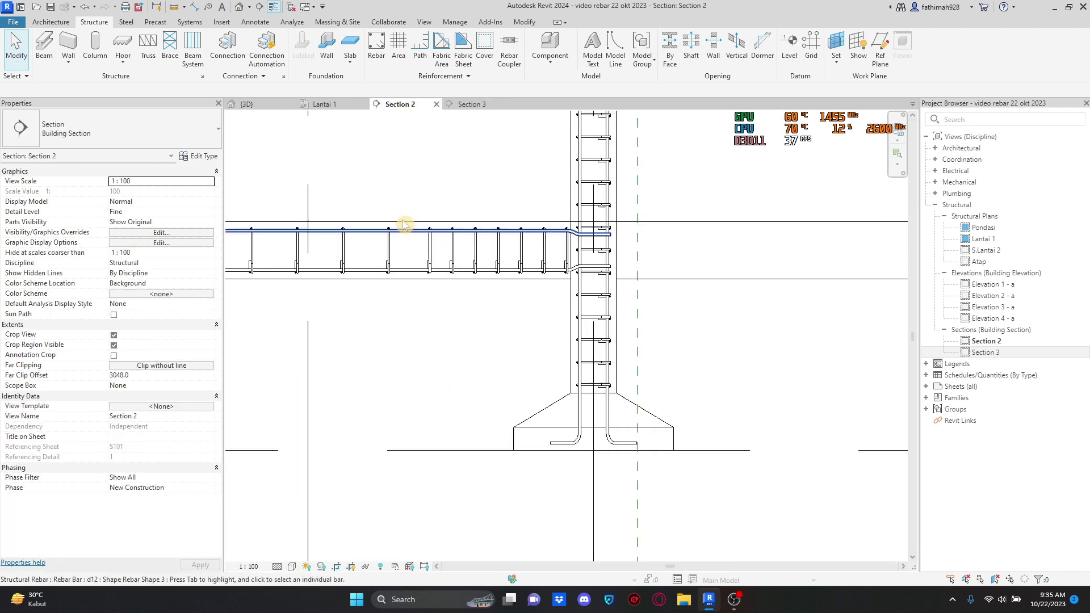
Step: In the Lantai 1 plan, isolate the beam's structural rebar from the selection and propagate it by host to the adjacent beam on the right
{"action": "left_click", "coordinate": [323, 108]}
{"action": "scroll", "coordinate": [452, 238], "scroll_direction": "down", "scroll_amount": 1}
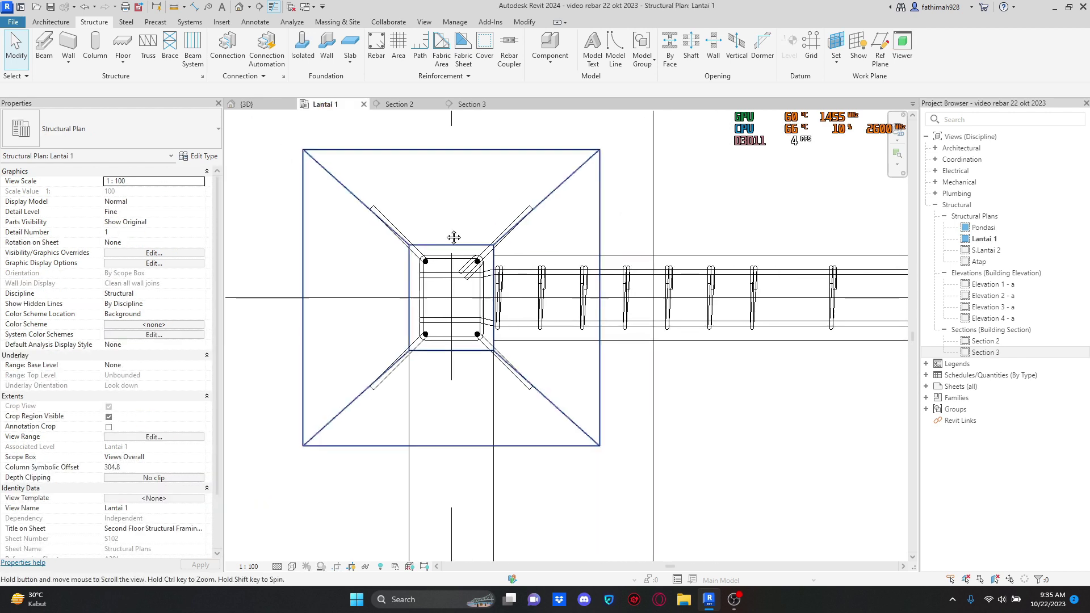
{"action": "middle_click_drag", "start_coordinate": [452, 239], "coordinate": [124, 141]}
{"action": "scroll", "coordinate": [318, 188], "scroll_direction": "down", "scroll_amount": 2}
{"action": "scroll", "coordinate": [672, 261], "scroll_direction": "down", "scroll_amount": 1}
{"action": "middle_click_drag", "start_coordinate": [672, 260], "coordinate": [583, 271]}
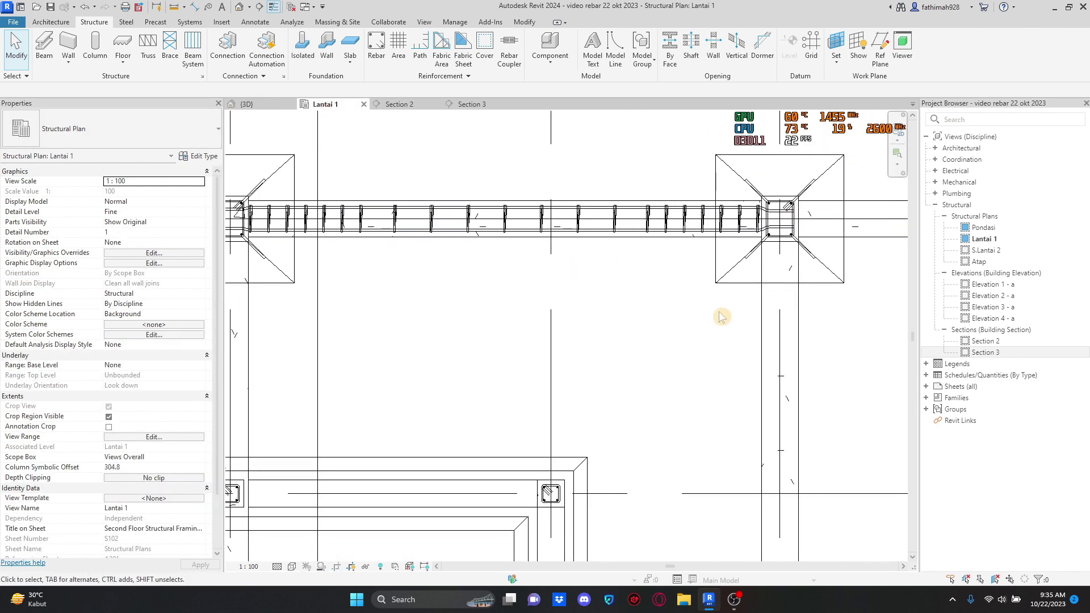
{"action": "left_click_drag", "start_coordinate": [723, 319], "coordinate": [280, 189]}
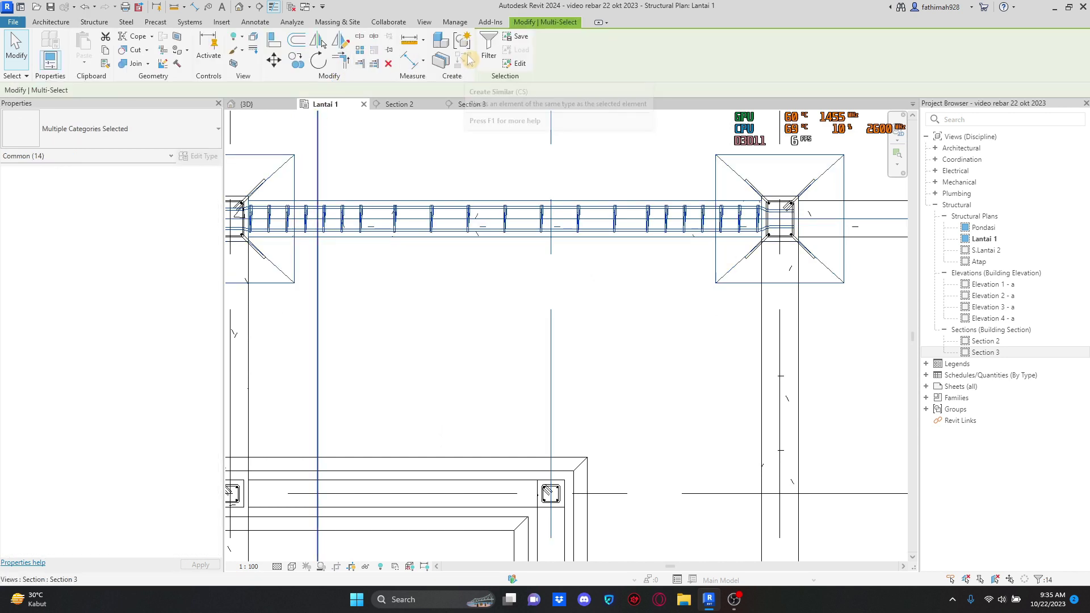
{"action": "left_click", "coordinate": [488, 57]}
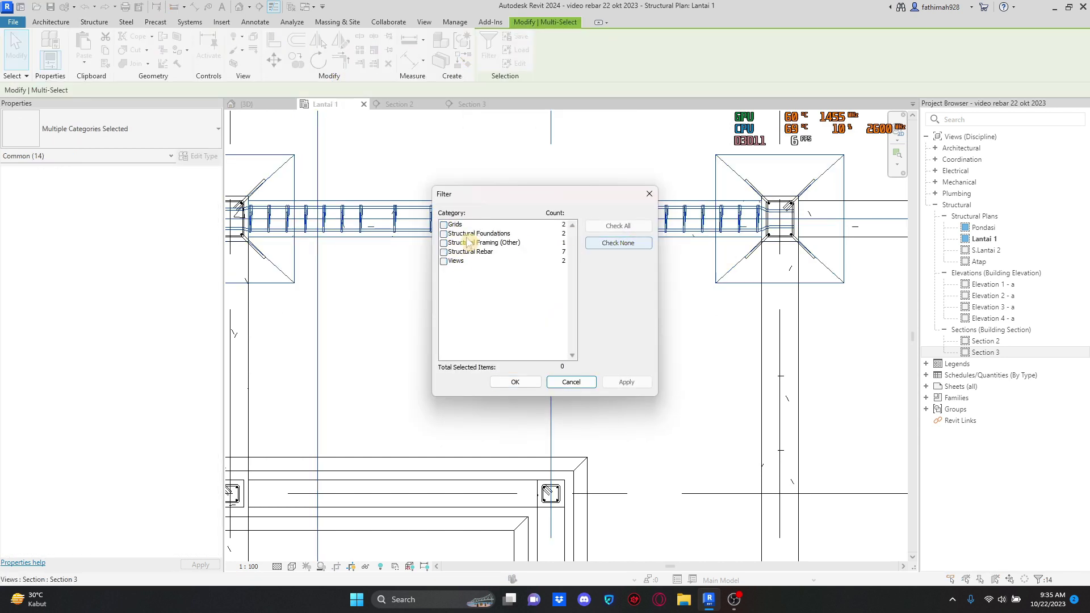
{"action": "left_click", "coordinate": [515, 382]}
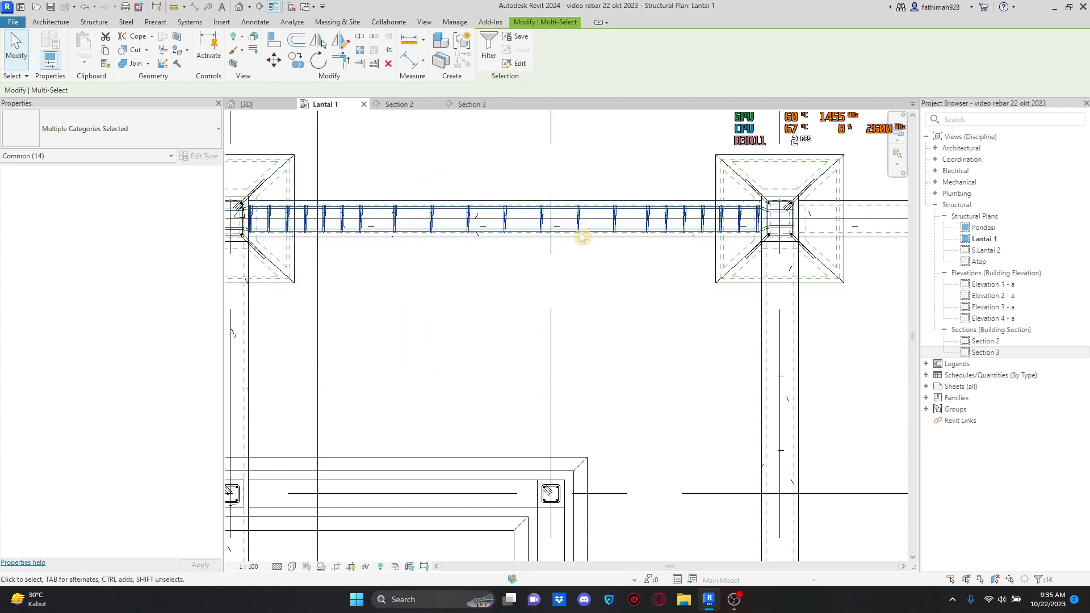
{"action": "left_click", "coordinate": [722, 57]}
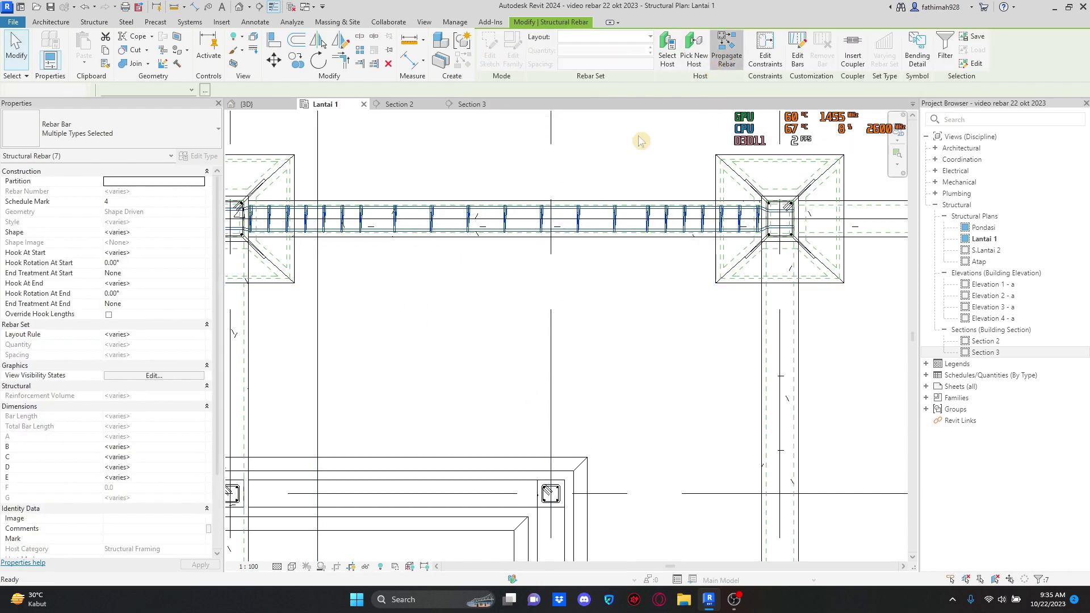
{"action": "middle_click_drag", "start_coordinate": [503, 206], "coordinate": [228, 195]}
{"action": "left_click", "coordinate": [489, 45]}
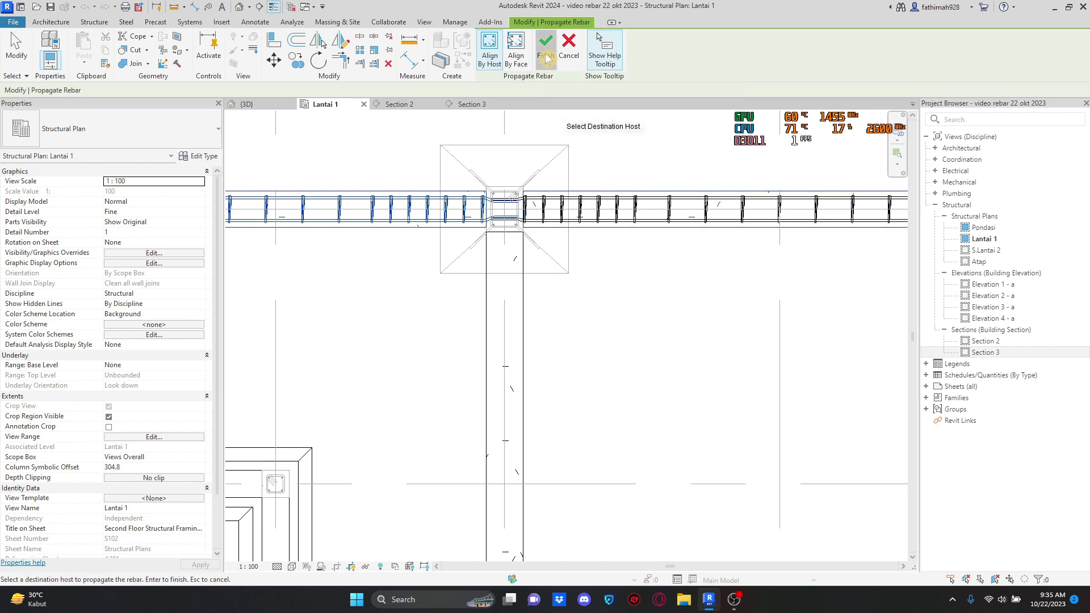
{"action": "left_click", "coordinate": [545, 45]}
Step: Try to shift the offset end segment of the left-hand beam's upper d12 bar inside the column
{"action": "scroll", "coordinate": [542, 227], "scroll_direction": "up", "scroll_amount": 5}
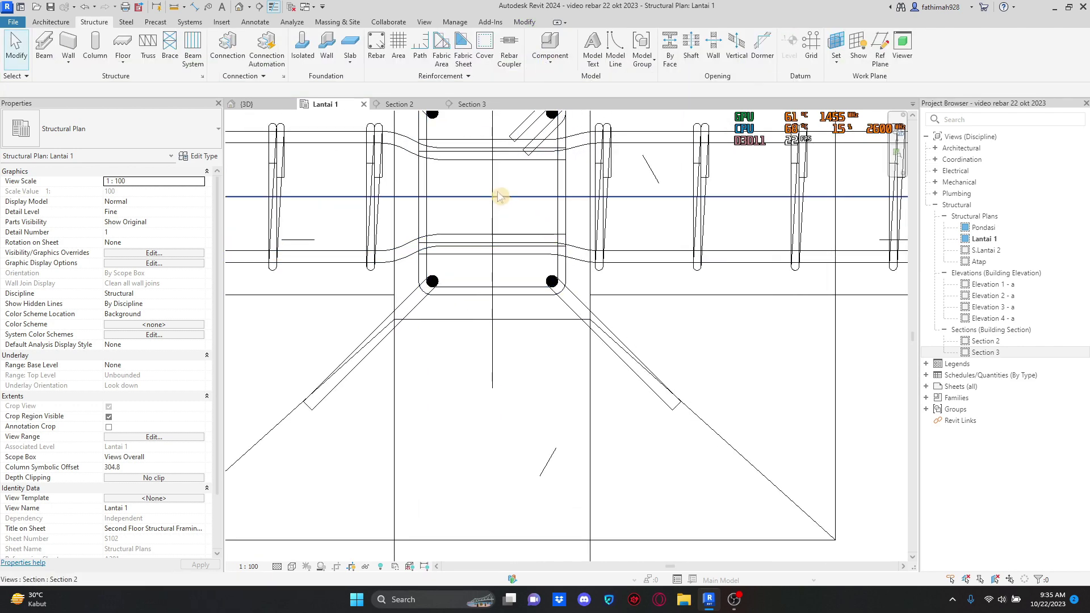
{"action": "scroll", "coordinate": [494, 198], "scroll_direction": "up", "scroll_amount": 5}
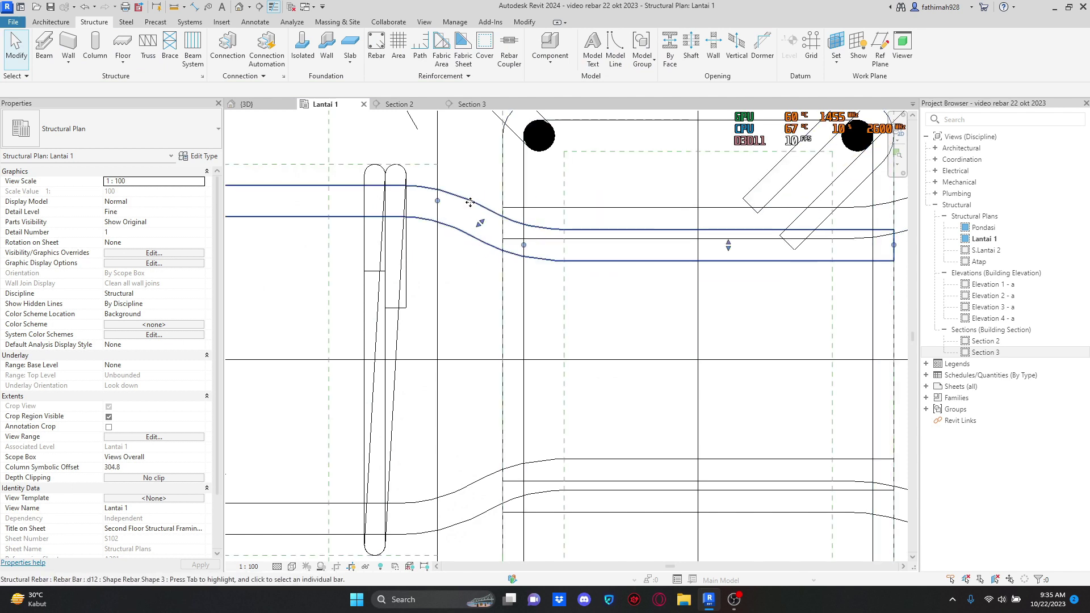
{"action": "left_click", "coordinate": [470, 202]}
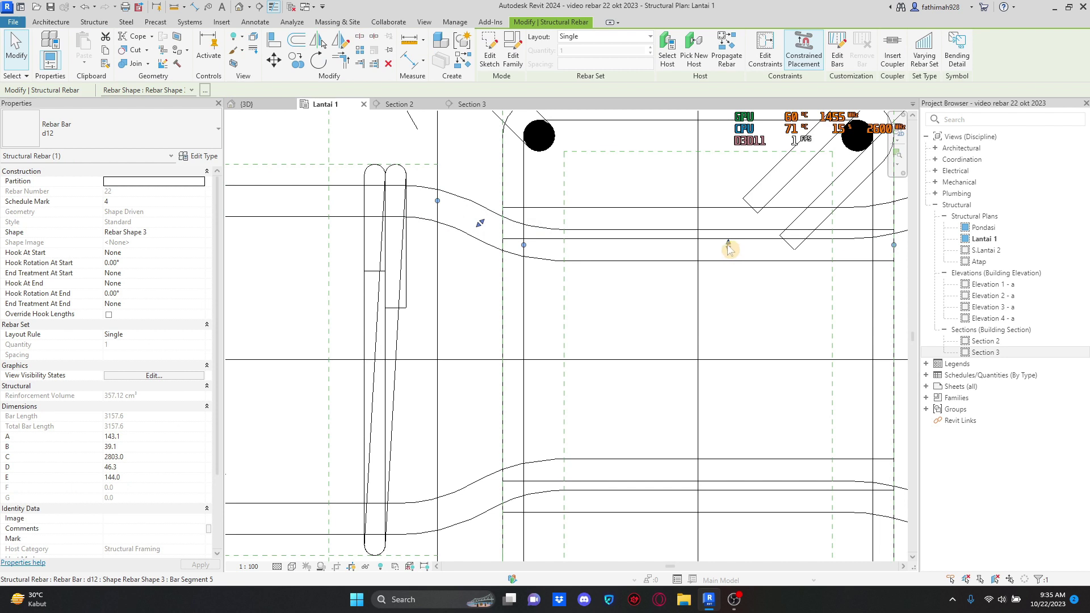
{"action": "mouse_move", "coordinate": [729, 250]}
{"action": "left_mouse_down"}
{"action": "mouse_move", "coordinate": [729, 260]}
{"action": "mouse_move", "coordinate": [716, 253]}
{"action": "left_mouse_up"}
{"action": "key", "text": "Escape"}
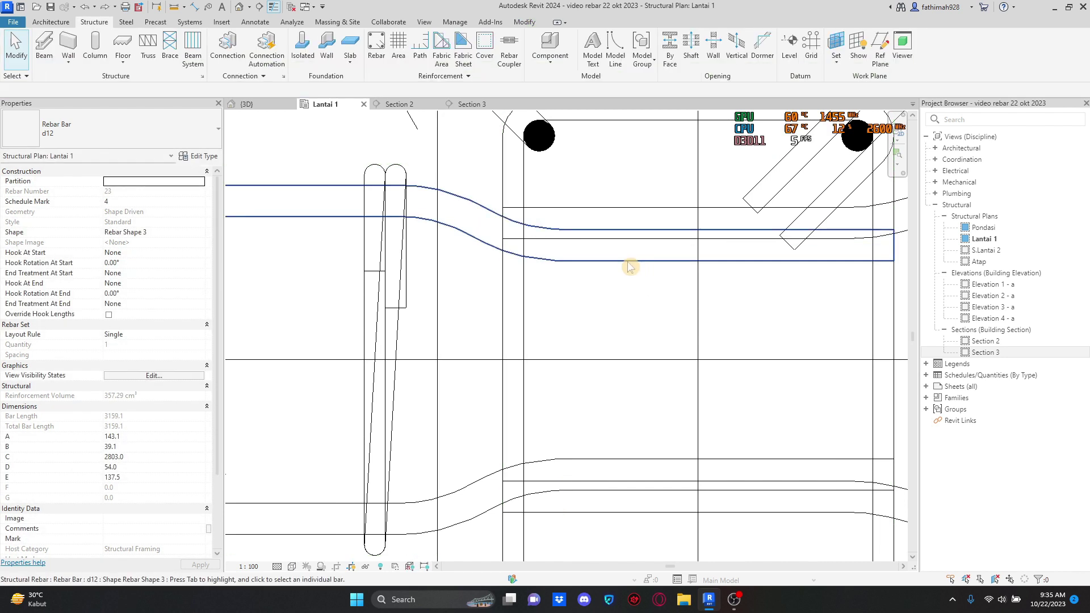
Step: Delete the left-hand beam's d12 longitudinal bars along its lower edge in plan
{"action": "scroll", "coordinate": [482, 359], "scroll_direction": "down", "scroll_amount": 5}
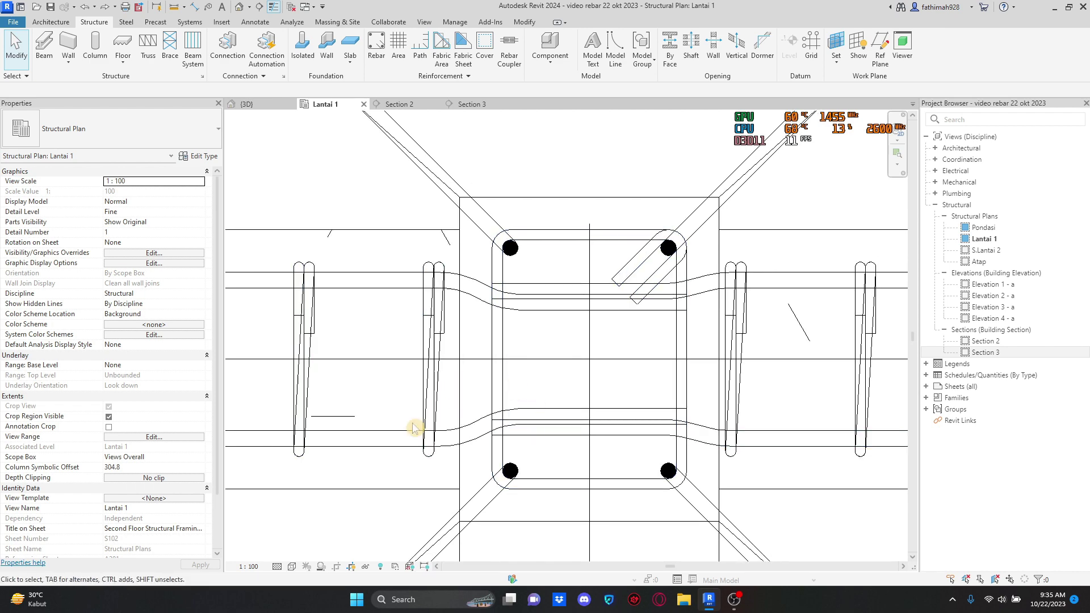
{"action": "scroll", "coordinate": [391, 426], "scroll_direction": "down", "scroll_amount": 2}
{"action": "middle_click_drag", "start_coordinate": [386, 425], "coordinate": [478, 383]}
{"action": "left_click", "coordinate": [444, 401]}
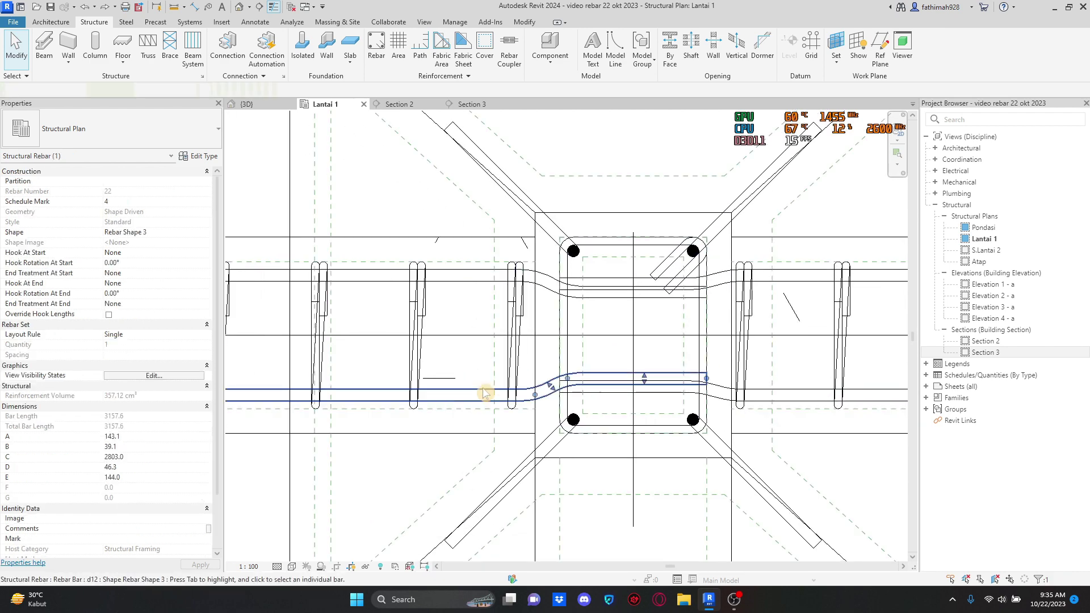
{"action": "scroll", "coordinate": [480, 383], "scroll_direction": "up", "scroll_amount": 2}
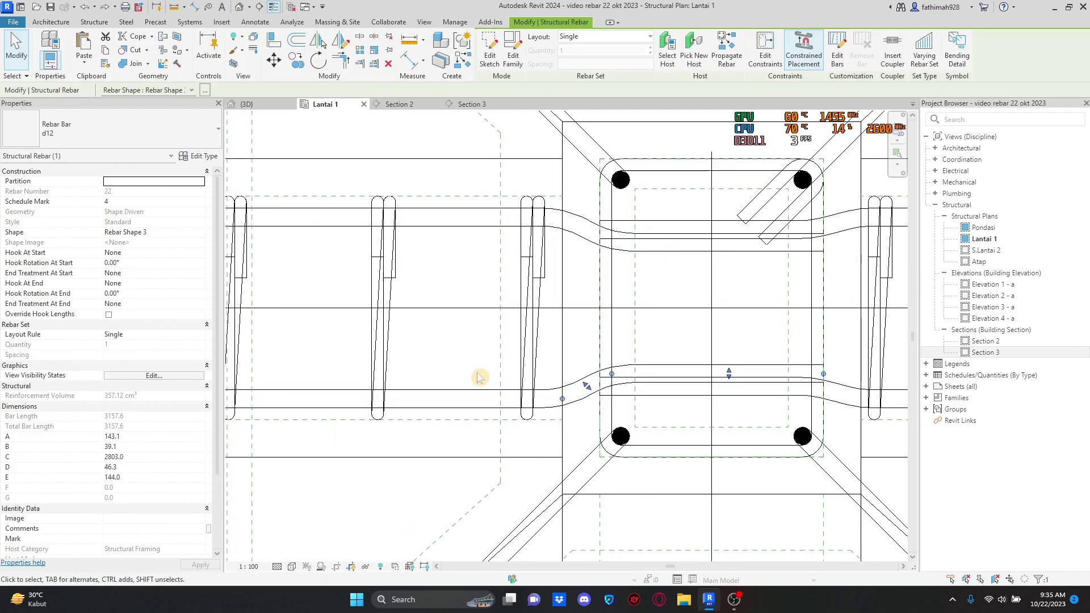
{"action": "left_click", "coordinate": [663, 342]}
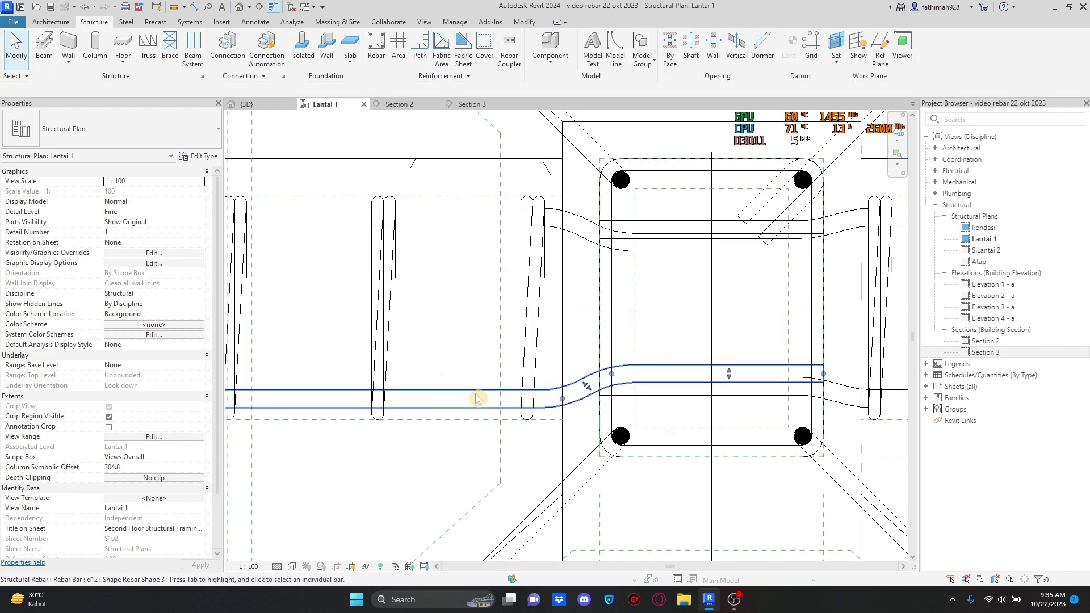
{"action": "key", "text": "Delete"}
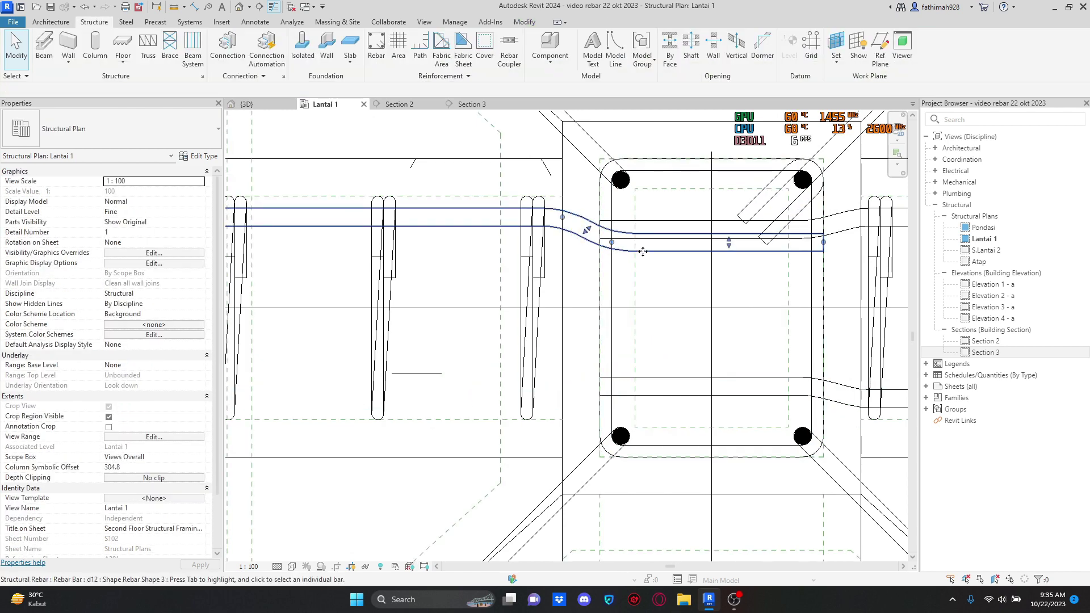
Step: In the sketch of the left-hand beam's upper d12 bar, offset the column end segment away from the adjacent bar and reconnect the diagonal
{"action": "left_click", "coordinate": [559, 278]}
{"action": "left_click", "coordinate": [490, 213]}
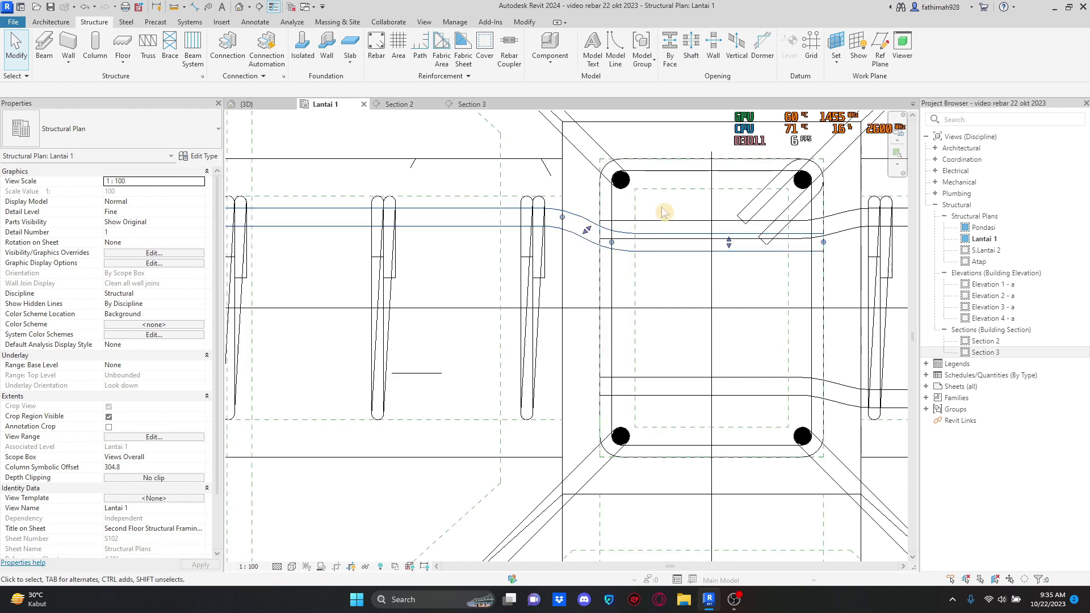
{"action": "scroll", "coordinate": [636, 222], "scroll_direction": "up", "scroll_amount": 5}
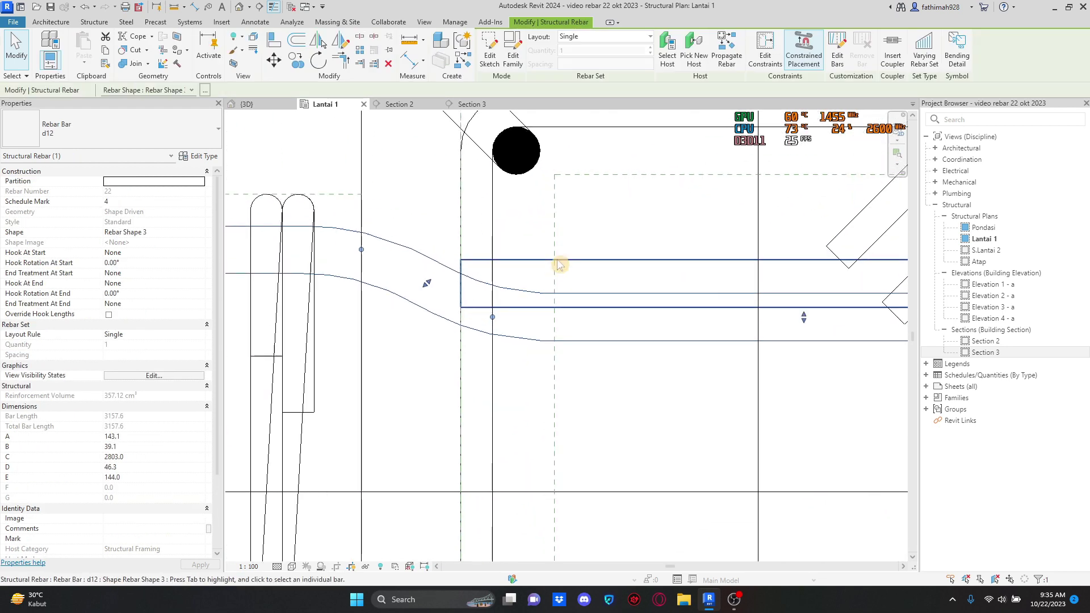
{"action": "left_click", "coordinate": [490, 47]}
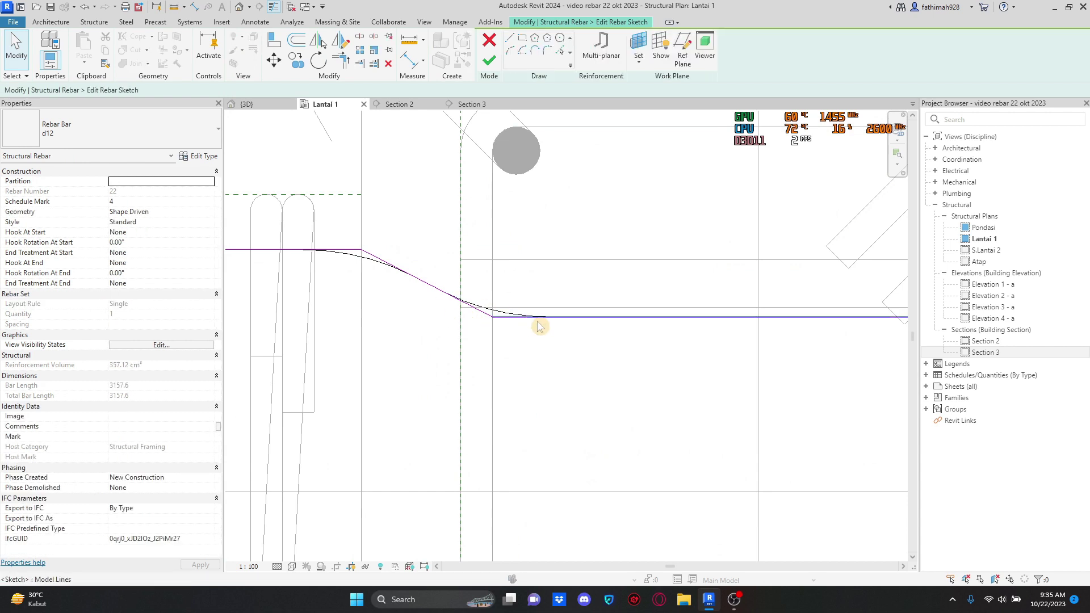
{"action": "left_click", "coordinate": [545, 318]}
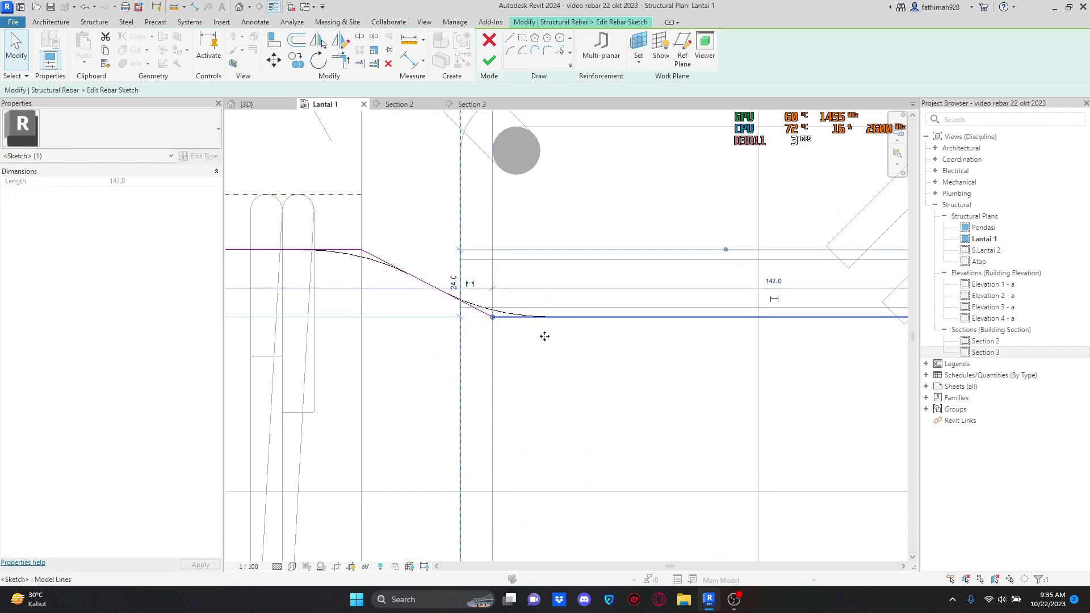
{"action": "left_click_drag", "start_coordinate": [544, 336], "coordinate": [547, 341]}
{"action": "left_click", "coordinate": [411, 276]}
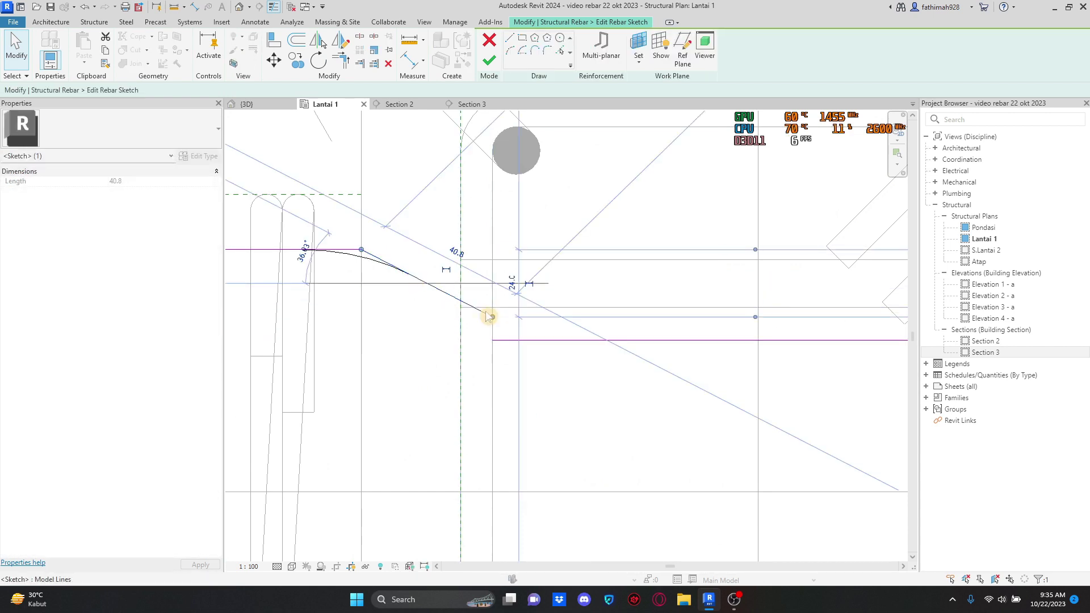
{"action": "left_click_drag", "start_coordinate": [489, 316], "coordinate": [489, 340]}
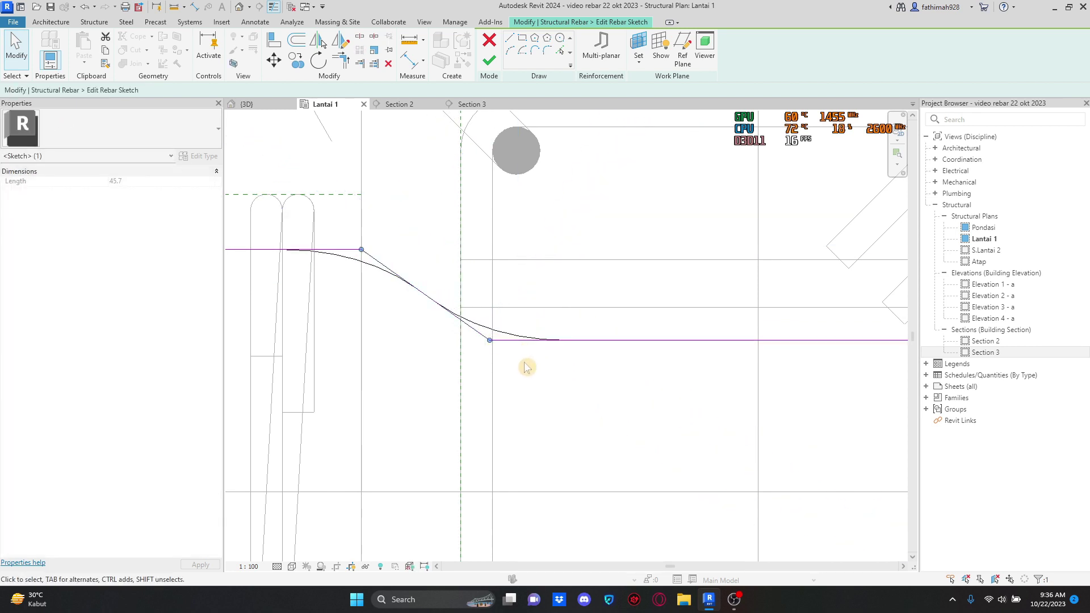
{"action": "scroll", "coordinate": [492, 282], "scroll_direction": "down", "scroll_amount": 2}
{"action": "left_click", "coordinate": [489, 60]}
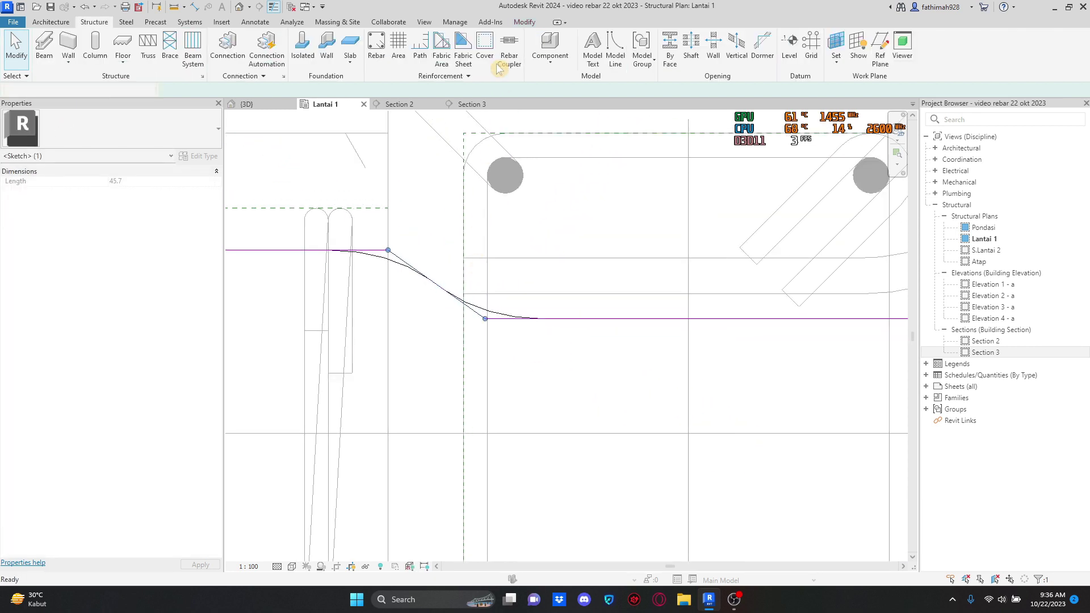
{"action": "scroll", "coordinate": [491, 335], "scroll_direction": "down", "scroll_amount": 2}
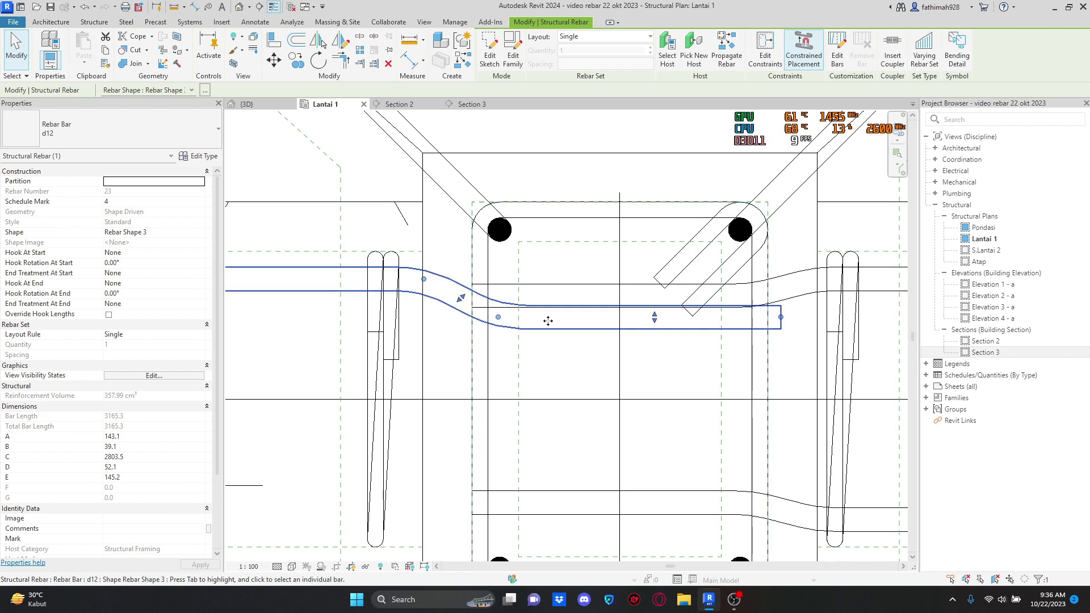
Step: Offset the bar's column end segment further toward the beam centreline, and resketch its inner bend corner on the column's rebar cover line
{"action": "scroll", "coordinate": [511, 334], "scroll_direction": "up", "scroll_amount": 2}
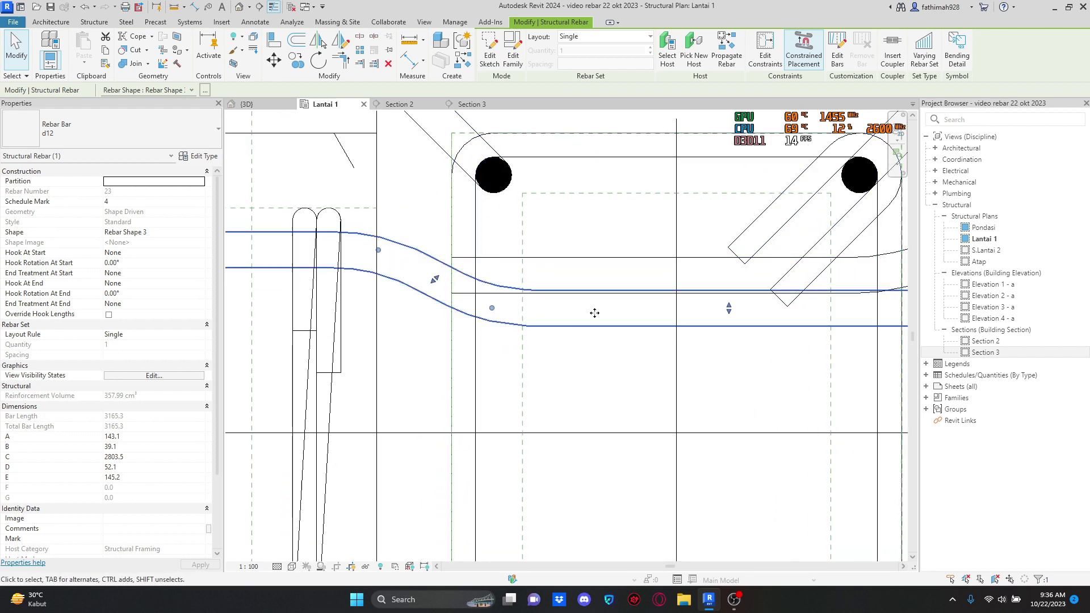
{"action": "left_click_drag", "start_coordinate": [730, 312], "coordinate": [730, 330]}
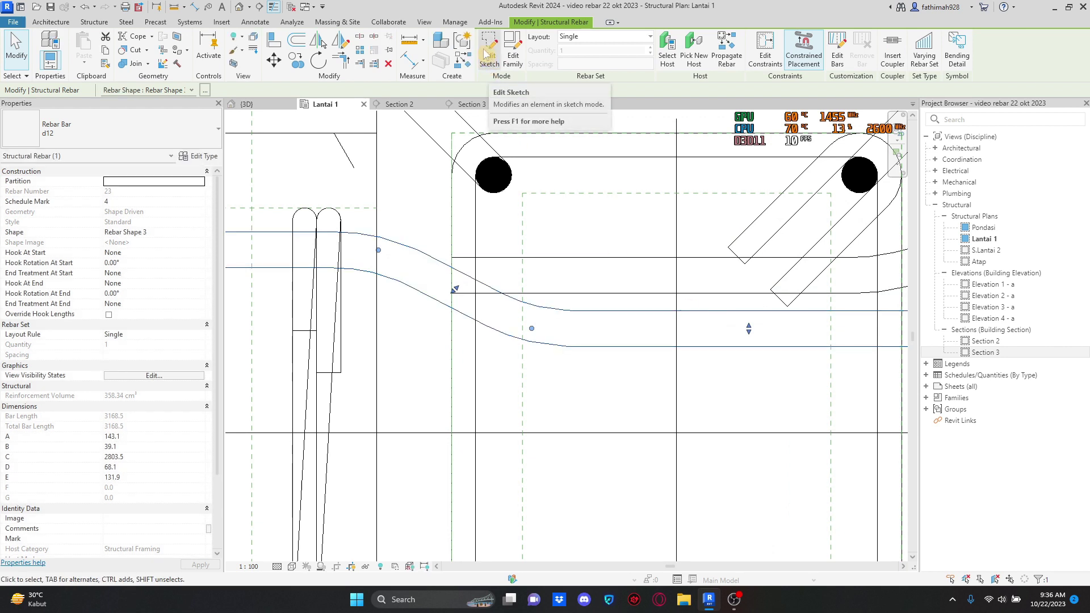
{"action": "left_click", "coordinate": [487, 54]}
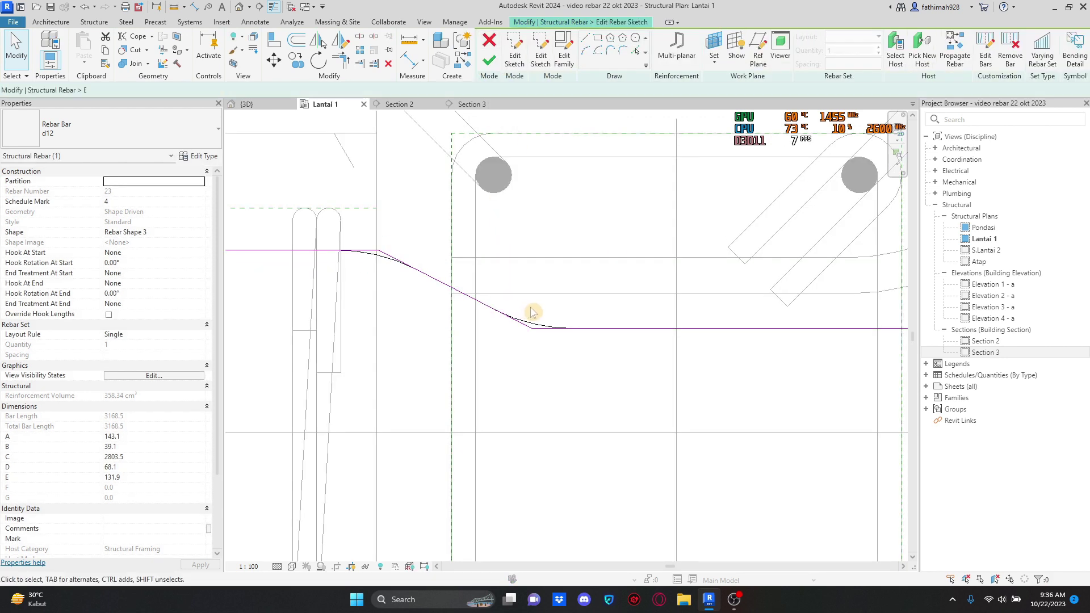
{"action": "left_click", "coordinate": [507, 319]}
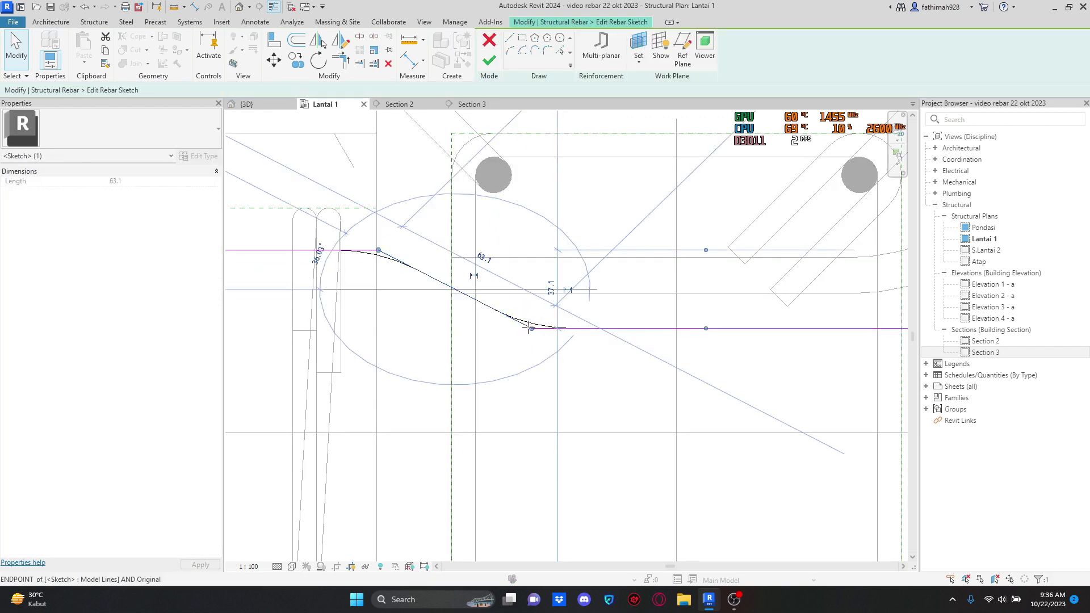
{"action": "left_click_drag", "start_coordinate": [529, 328], "coordinate": [451, 318]}
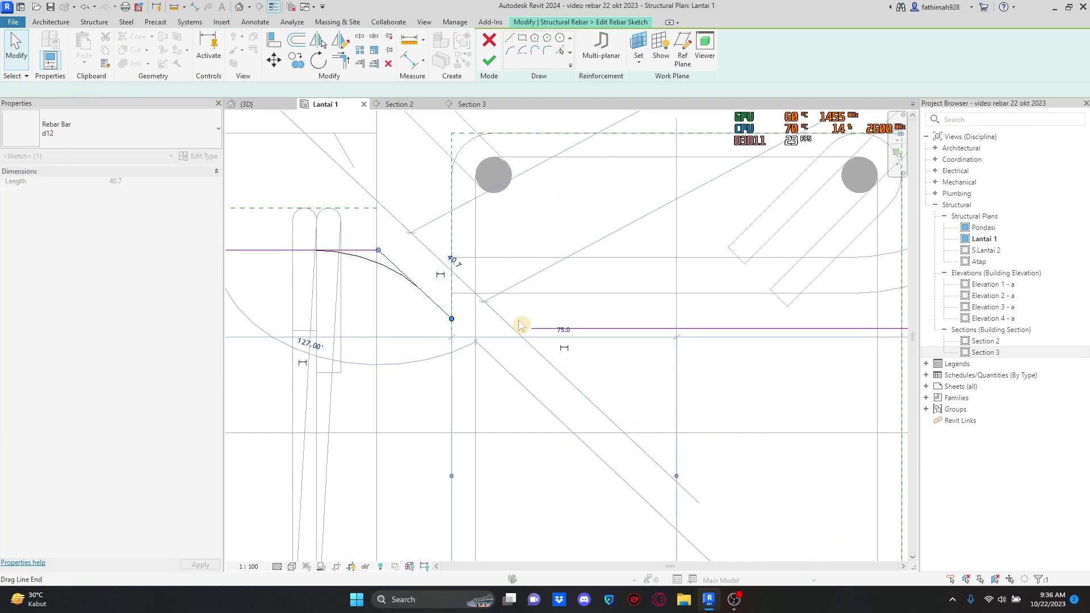
{"action": "left_click", "coordinate": [521, 326]}
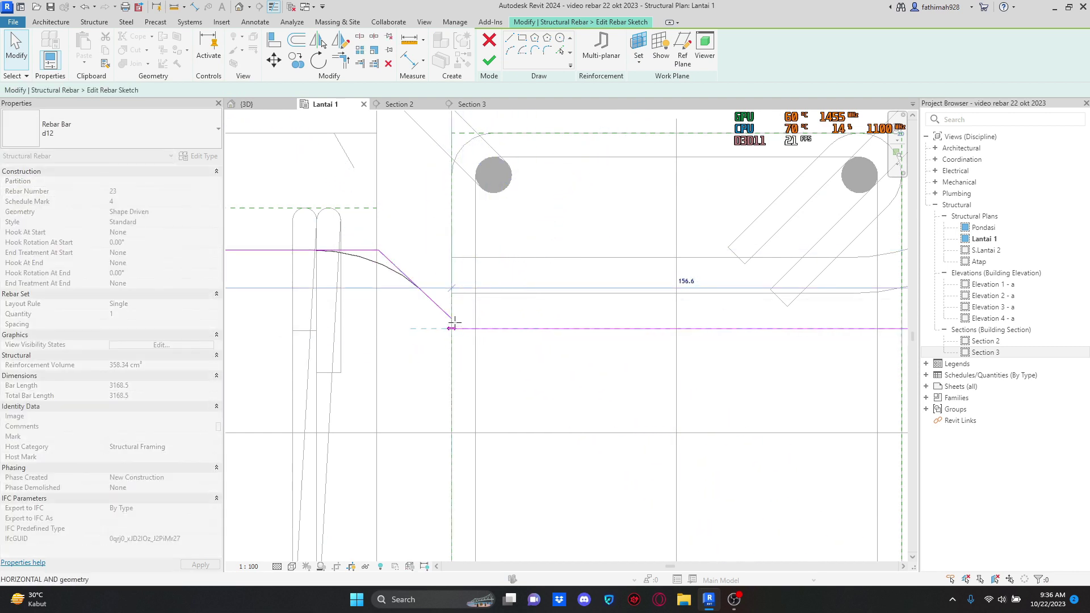
{"action": "left_click_drag", "start_coordinate": [454, 323], "coordinate": [452, 328]}
{"action": "left_click", "coordinate": [436, 310]}
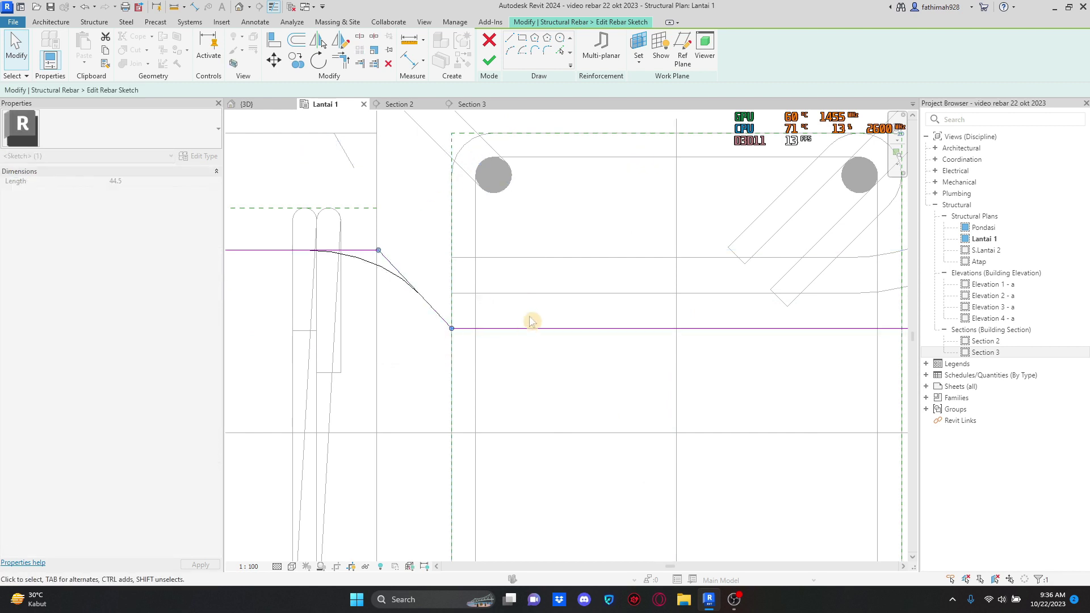
Step: Nudge the bar's end segment, try to trim it and the diagonal to a corner, and try to finish the rebar sketch
{"action": "scroll", "coordinate": [461, 315], "scroll_direction": "up", "scroll_amount": 2}
{"action": "scroll", "coordinate": [379, 276], "scroll_direction": "down", "scroll_amount": 2}
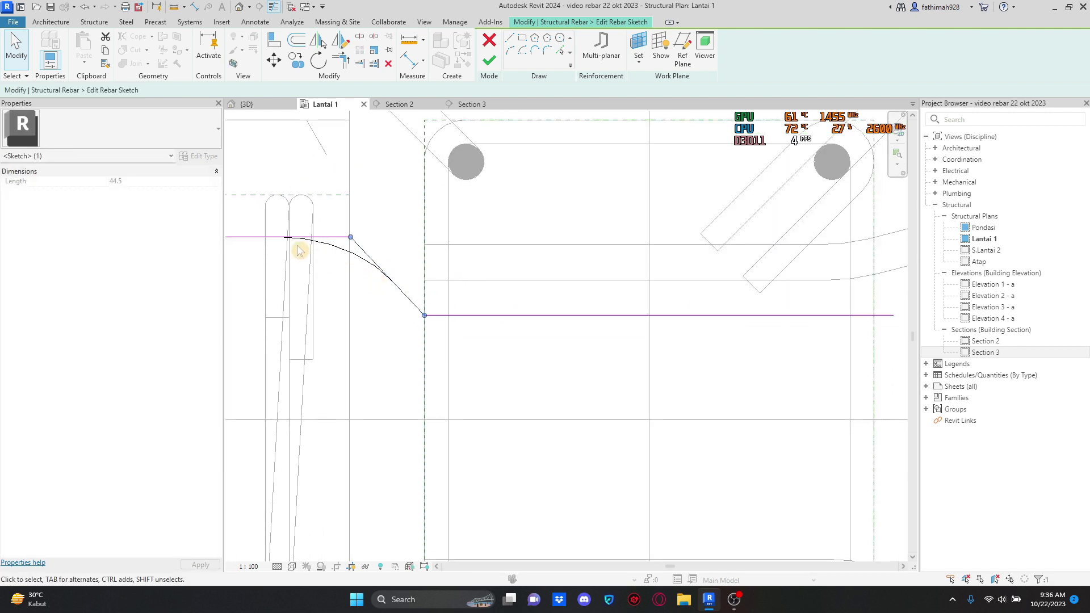
{"action": "scroll", "coordinate": [300, 250], "scroll_direction": "up", "scroll_amount": 2}
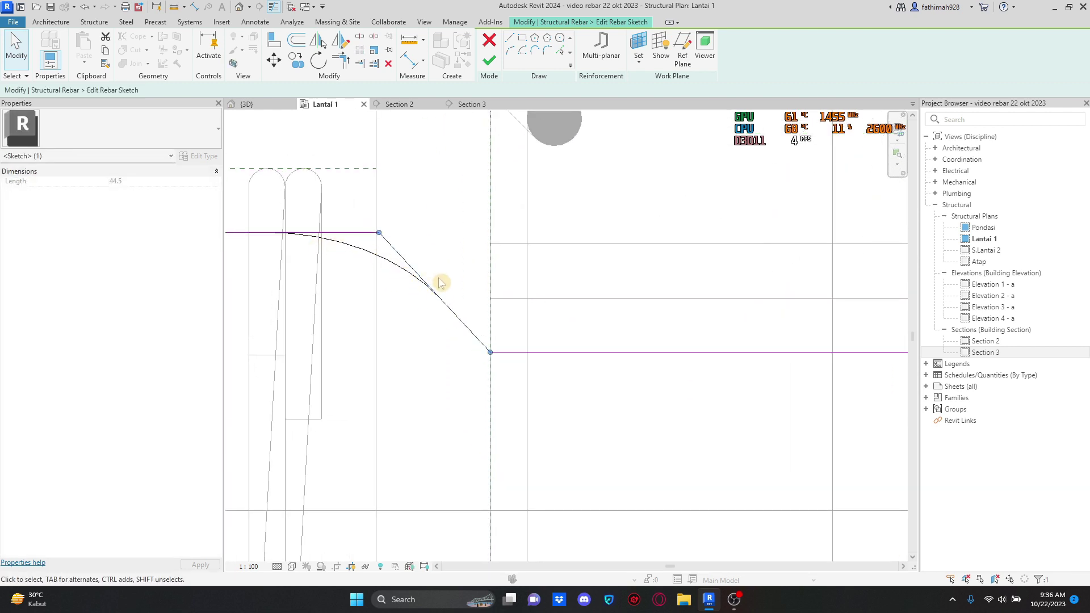
{"action": "left_click", "coordinate": [526, 353]}
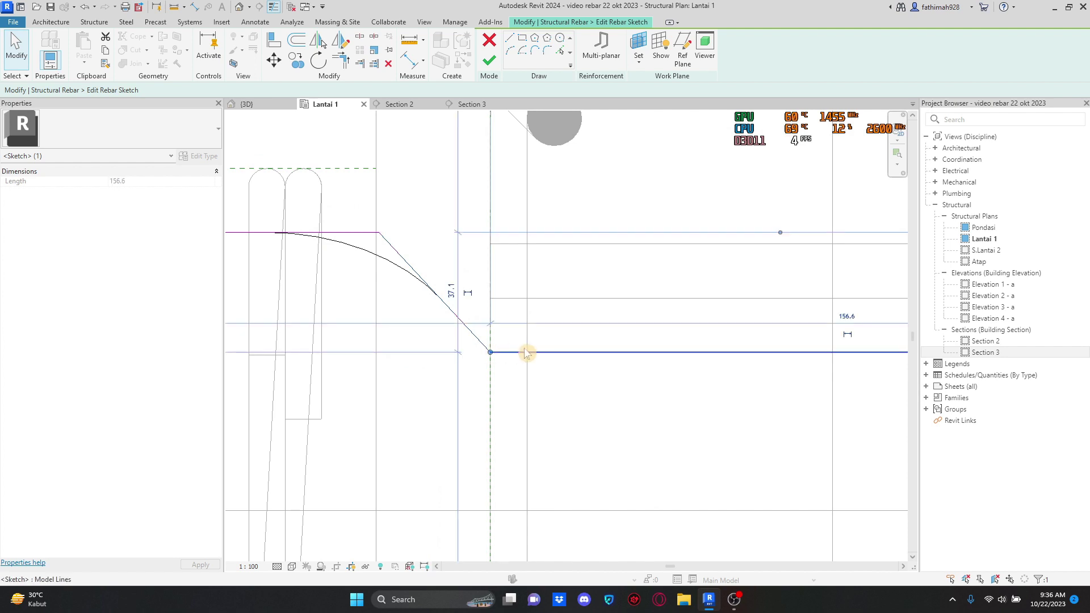
{"action": "left_click_drag", "start_coordinate": [563, 341], "coordinate": [573, 360]}
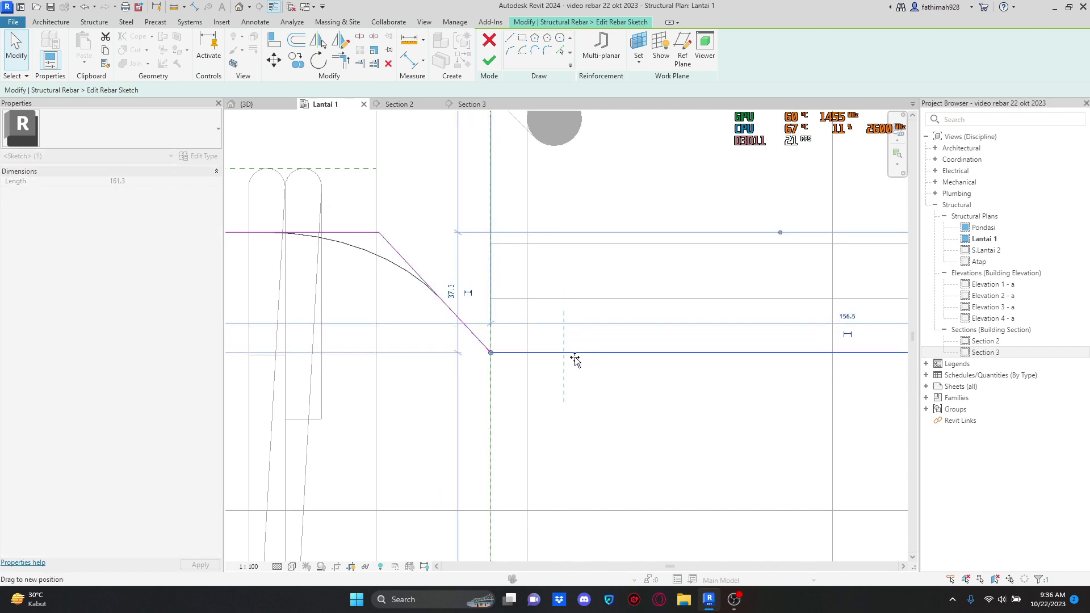
{"action": "left_click", "coordinate": [414, 335]}
{"action": "scroll", "coordinate": [499, 360], "scroll_direction": "up", "scroll_amount": 3}
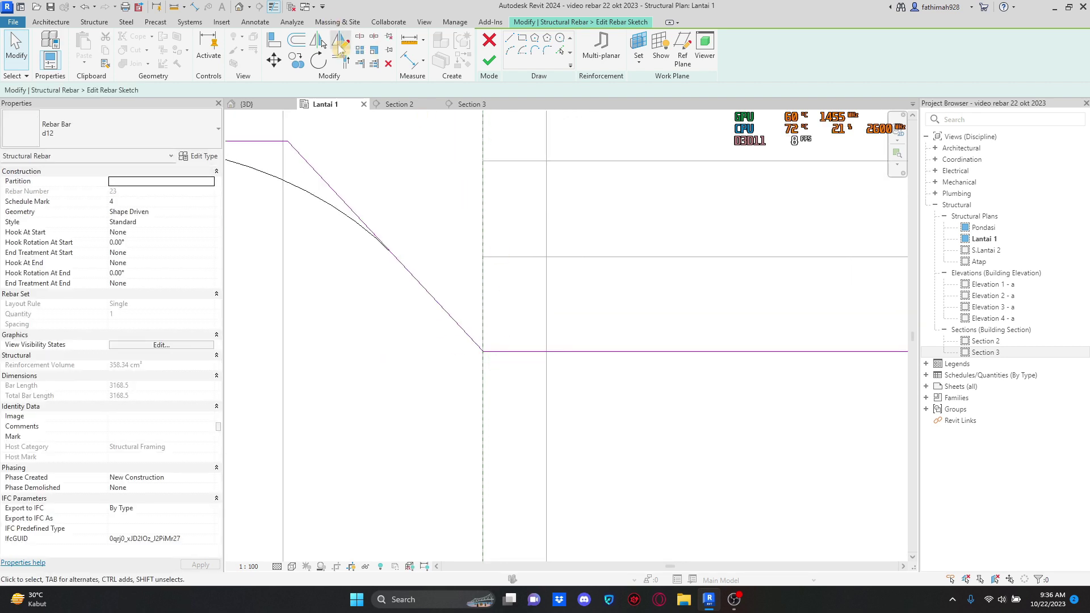
{"action": "left_click", "coordinate": [341, 60]}
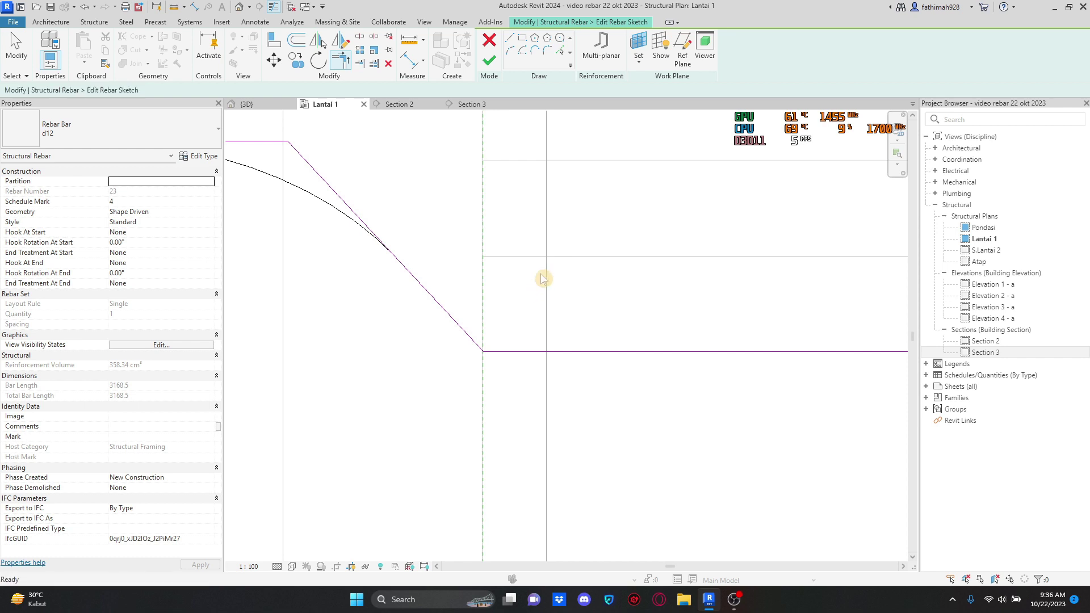
{"action": "left_click", "coordinate": [488, 59]}
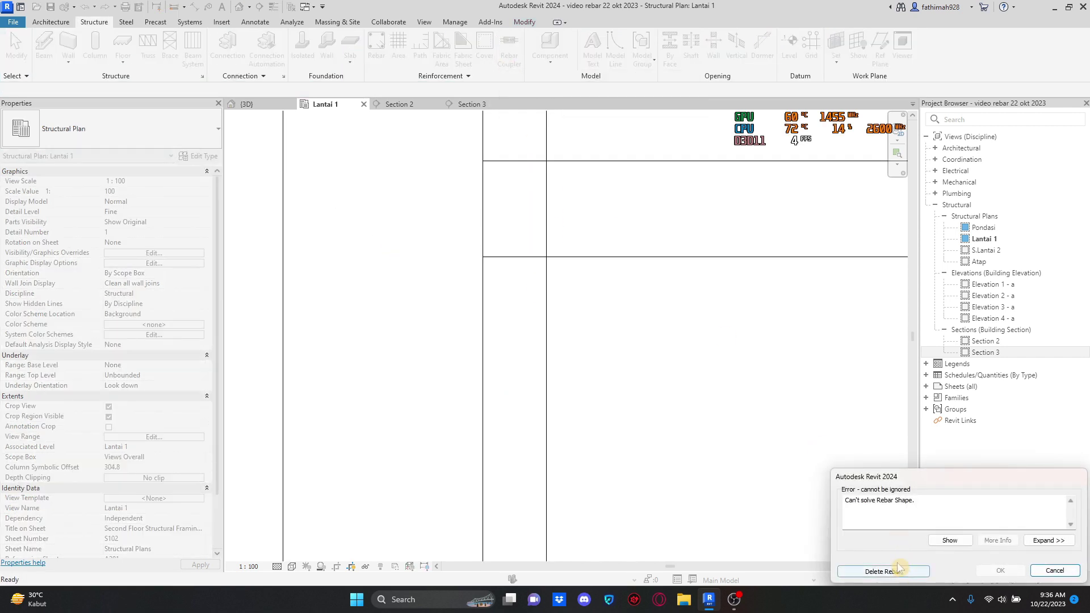
{"action": "left_click", "coordinate": [1054, 571]}
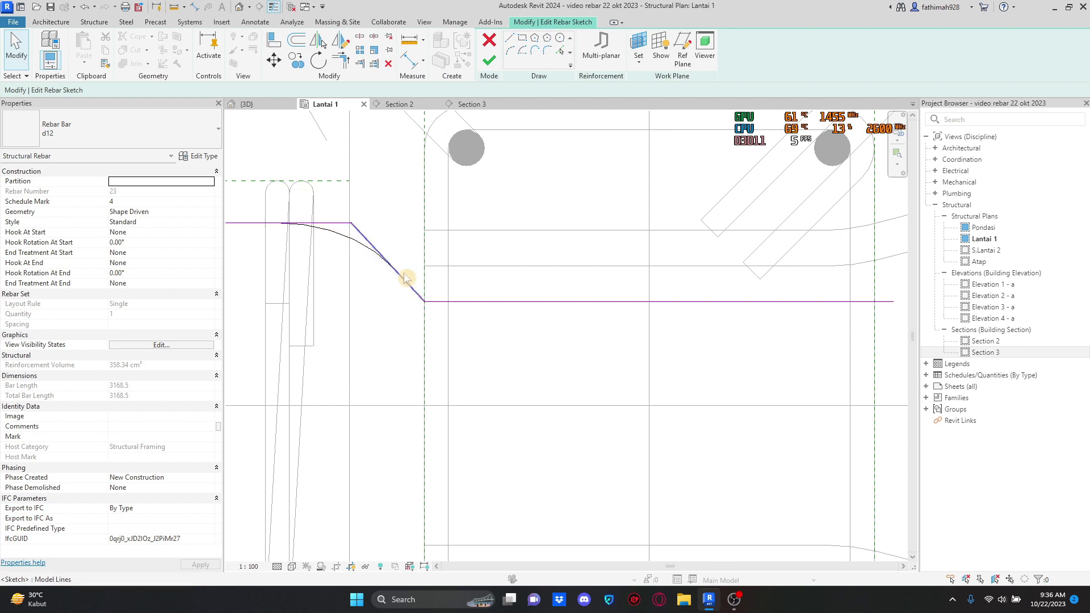
Step: Set the d12 rebar type's Standard Bend Diameter to 12.0 mm and finish the bar sketch
{"action": "scroll", "coordinate": [454, 311], "scroll_direction": "up", "scroll_amount": 2}
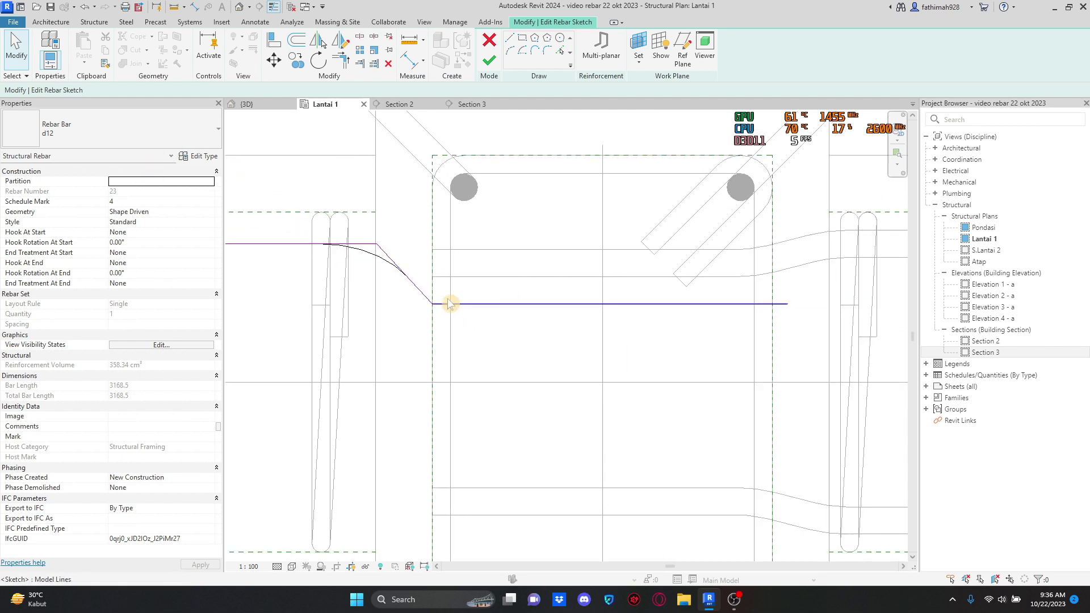
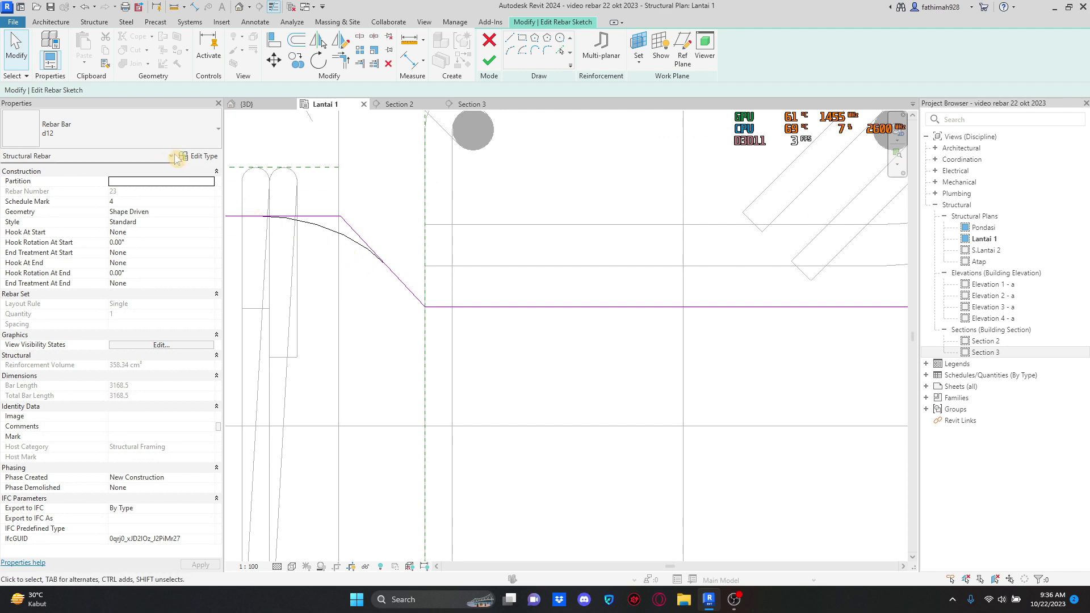
{"action": "left_click", "coordinate": [205, 157]}
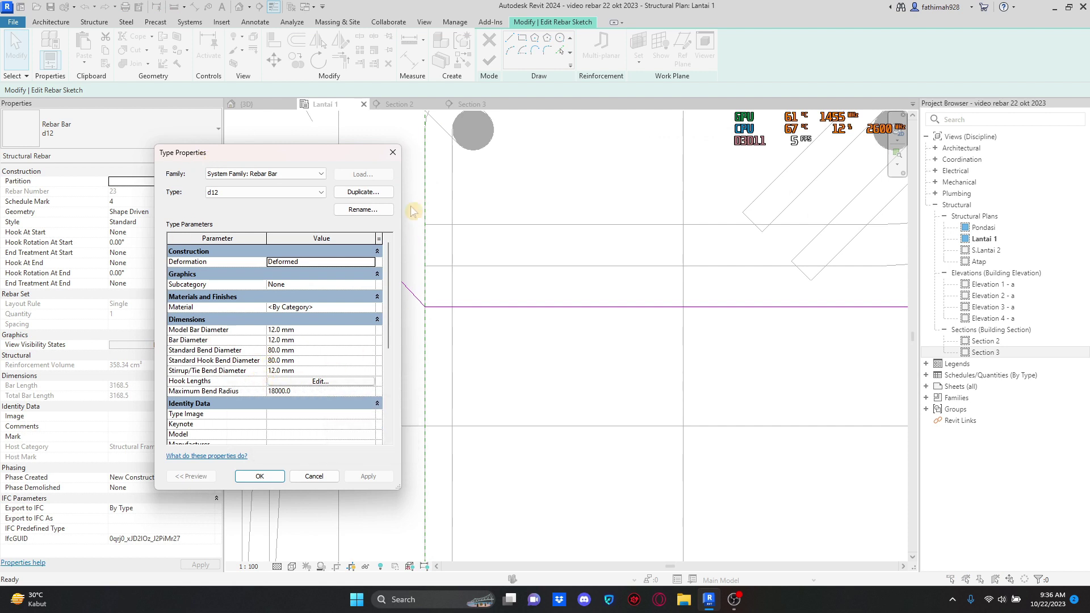
{"action": "left_click", "coordinate": [392, 152]}
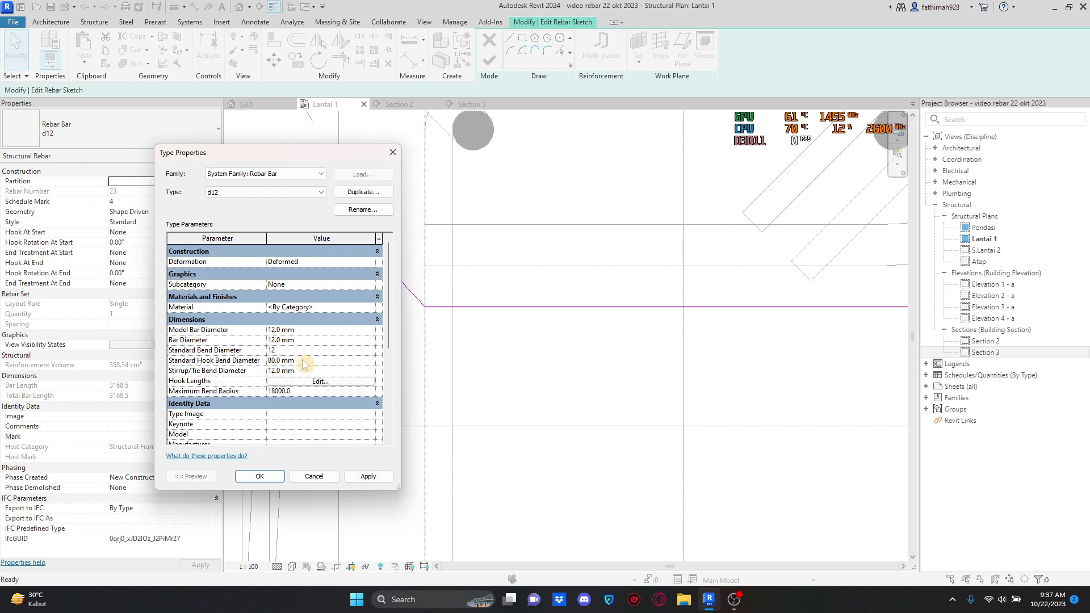
{"action": "left_click", "coordinate": [260, 477]}
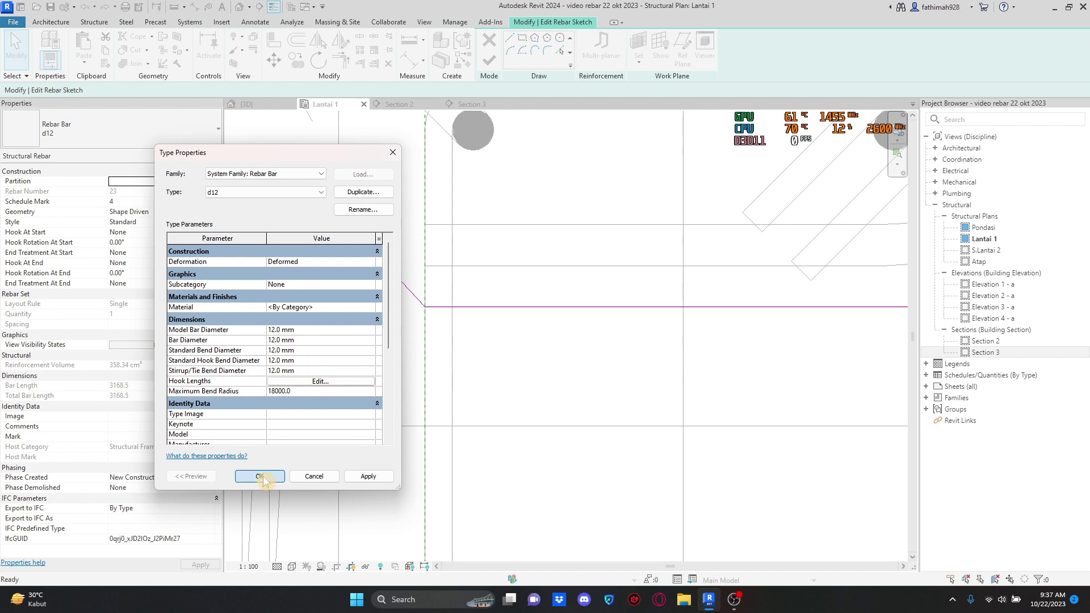
{"action": "scroll", "coordinate": [352, 317], "scroll_direction": "up", "scroll_amount": 3}
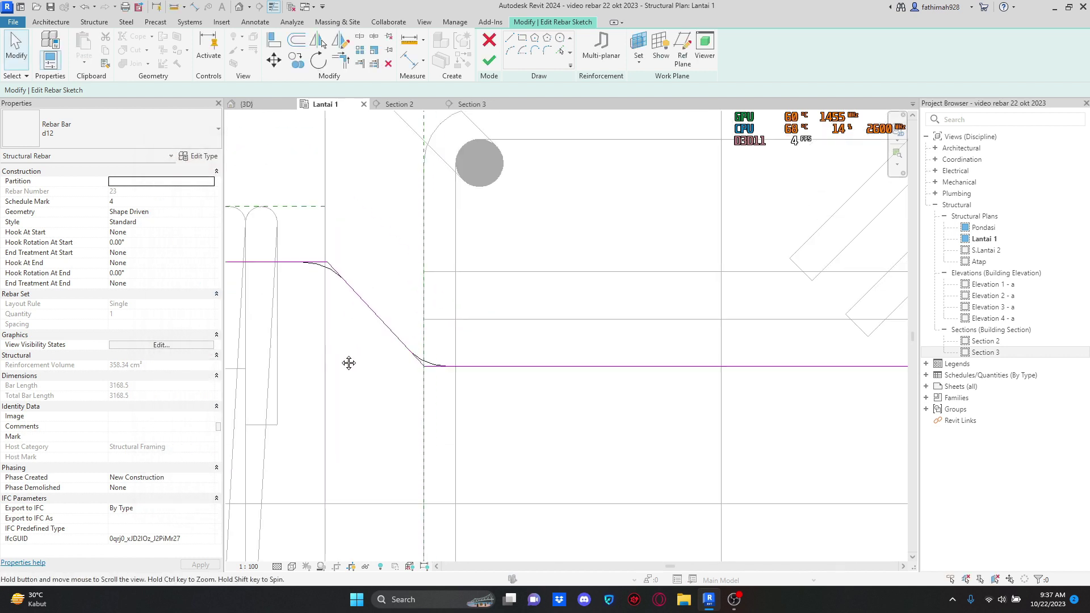
{"action": "scroll", "coordinate": [368, 319], "scroll_direction": "down", "scroll_amount": 2}
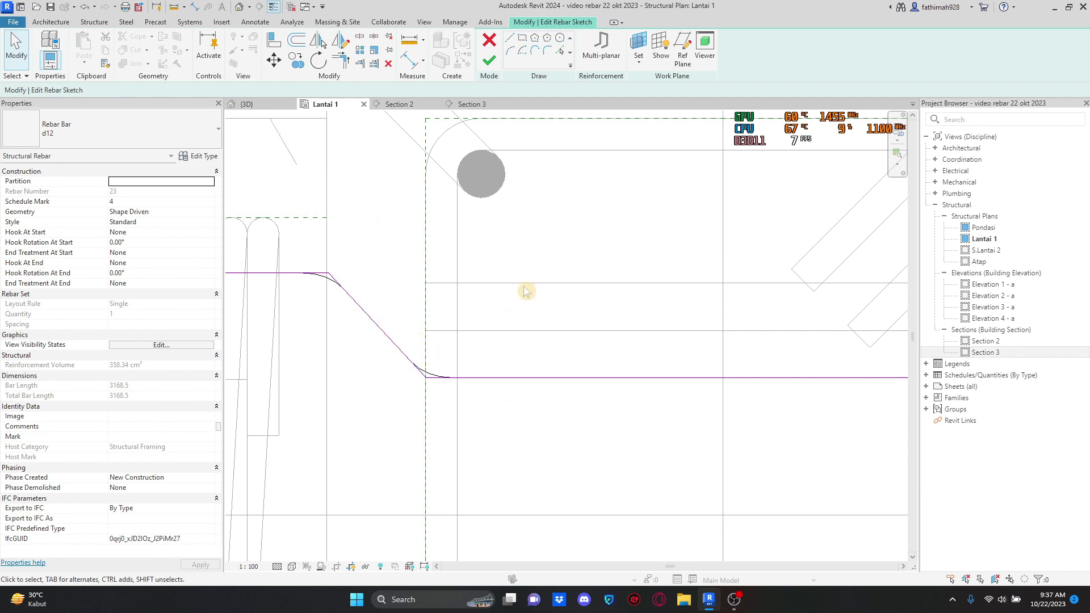
{"action": "left_click", "coordinate": [489, 61]}
{"action": "scroll", "coordinate": [504, 284], "scroll_direction": "down", "scroll_amount": 3}
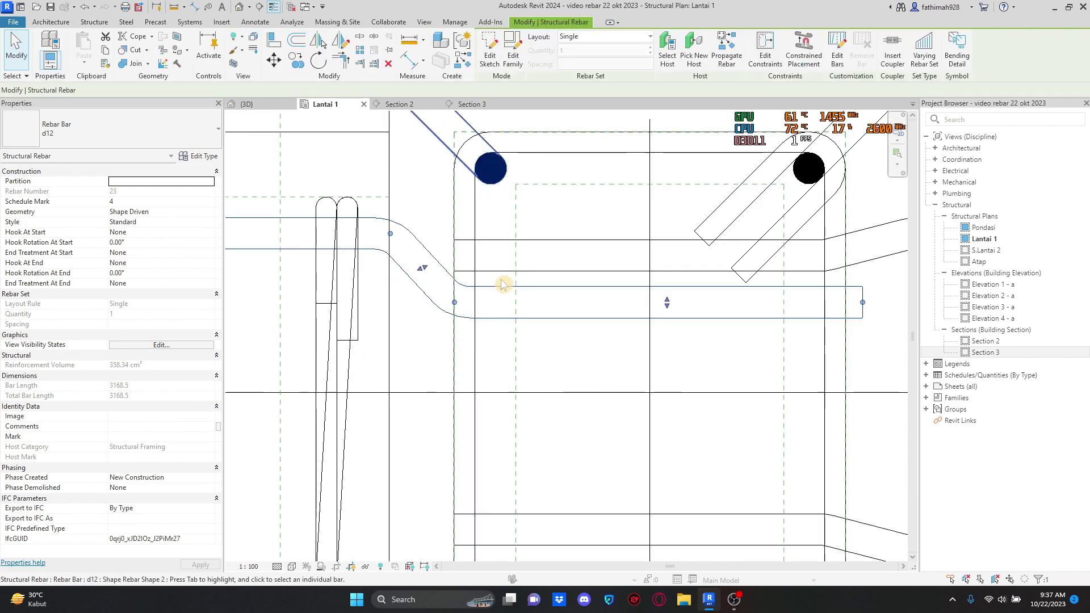
Step: Shift the reshaped bar's end segment inside the column up against the adjacent beam's d12 bar
{"action": "scroll", "coordinate": [703, 312], "scroll_direction": "up", "scroll_amount": 3}
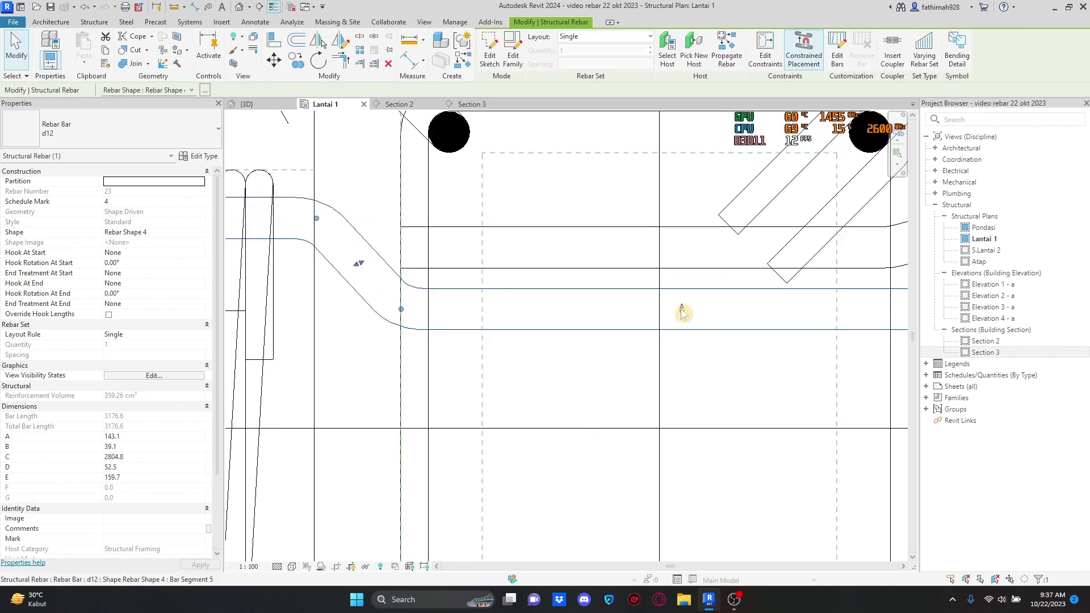
{"action": "mouse_move", "coordinate": [683, 312]}
{"action": "left_mouse_down"}
{"action": "mouse_move", "coordinate": [673, 290]}
{"action": "mouse_move", "coordinate": [742, 291]}
{"action": "mouse_move", "coordinate": [675, 296]}
{"action": "left_mouse_up"}
{"action": "scroll", "coordinate": [674, 295], "scroll_direction": "down", "scroll_amount": 3}
{"action": "scroll", "coordinate": [658, 315], "scroll_direction": "up", "scroll_amount": 4}
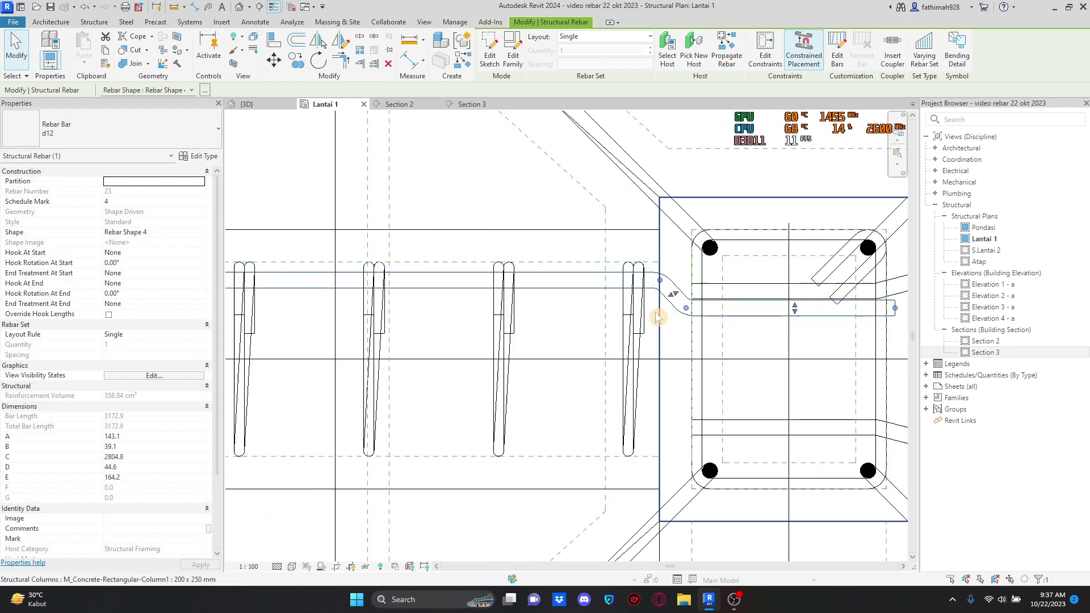
Step: Inspect the reshaped d12 bar at the columns on both ends of the beam and its fit with the adjacent beam's bars
{"action": "scroll", "coordinate": [658, 316], "scroll_direction": "down", "scroll_amount": 3}
{"action": "scroll", "coordinate": [477, 326], "scroll_direction": "up", "scroll_amount": 2}
{"action": "scroll", "coordinate": [312, 304], "scroll_direction": "up", "scroll_amount": 1}
{"action": "scroll", "coordinate": [303, 324], "scroll_direction": "down", "scroll_amount": 1}
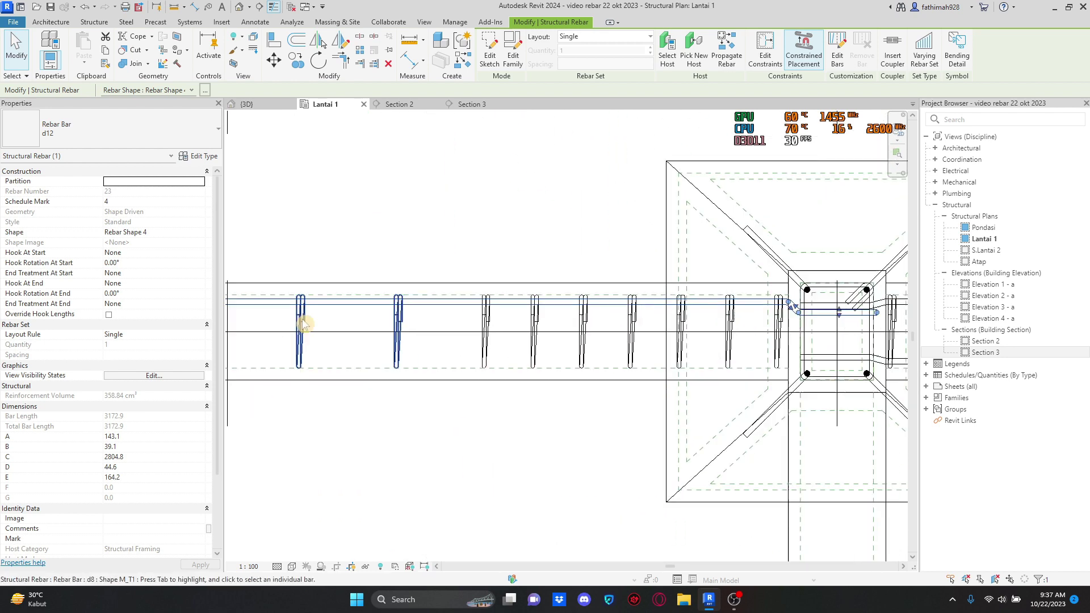
{"action": "middle_click_drag", "start_coordinate": [302, 324], "coordinate": [587, 325]}
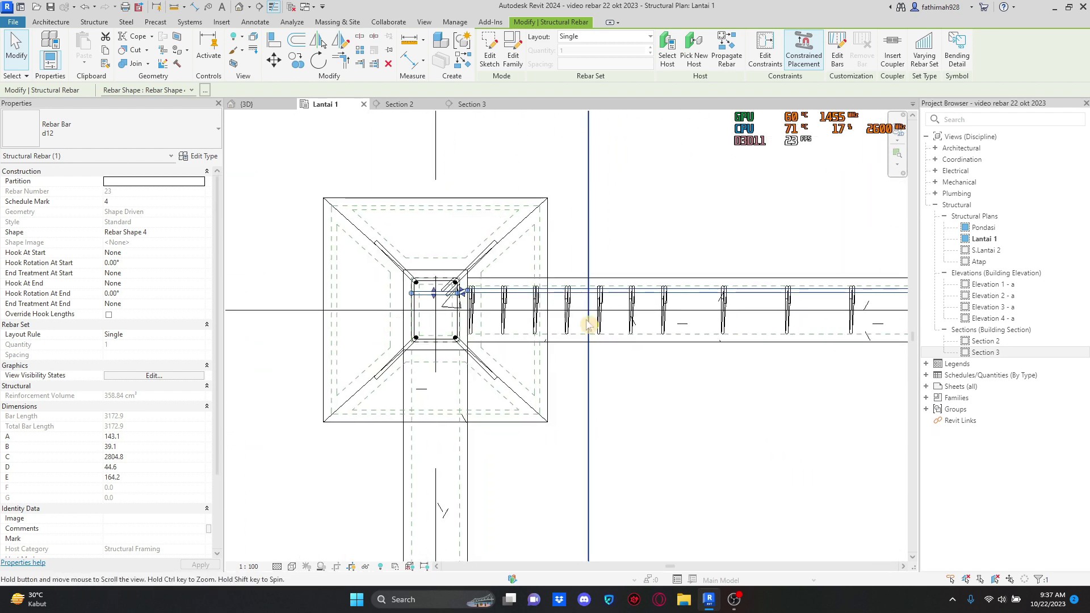
{"action": "scroll", "coordinate": [454, 295], "scroll_direction": "up", "scroll_amount": 5}
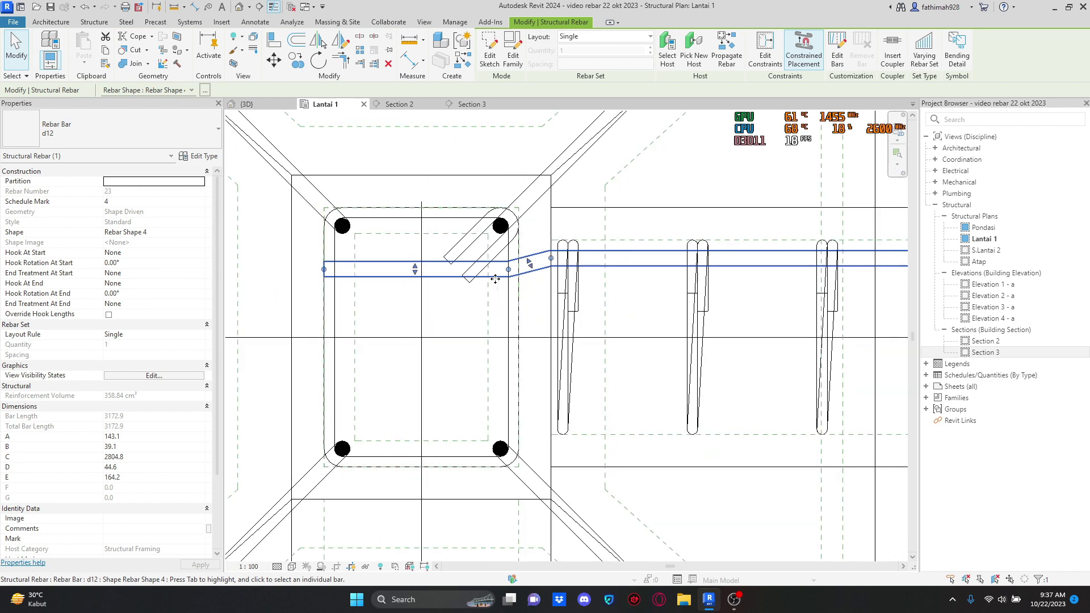
{"action": "scroll", "coordinate": [528, 289], "scroll_direction": "down", "scroll_amount": 3}
{"action": "scroll", "coordinate": [599, 305], "scroll_direction": "down", "scroll_amount": 3}
{"action": "scroll", "coordinate": [683, 289], "scroll_direction": "up", "scroll_amount": 1}
{"action": "middle_click_drag", "start_coordinate": [683, 290], "coordinate": [419, 250]}
{"action": "scroll", "coordinate": [686, 274], "scroll_direction": "down", "scroll_amount": 3}
{"action": "middle_click_drag", "start_coordinate": [752, 281], "coordinate": [402, 261]}
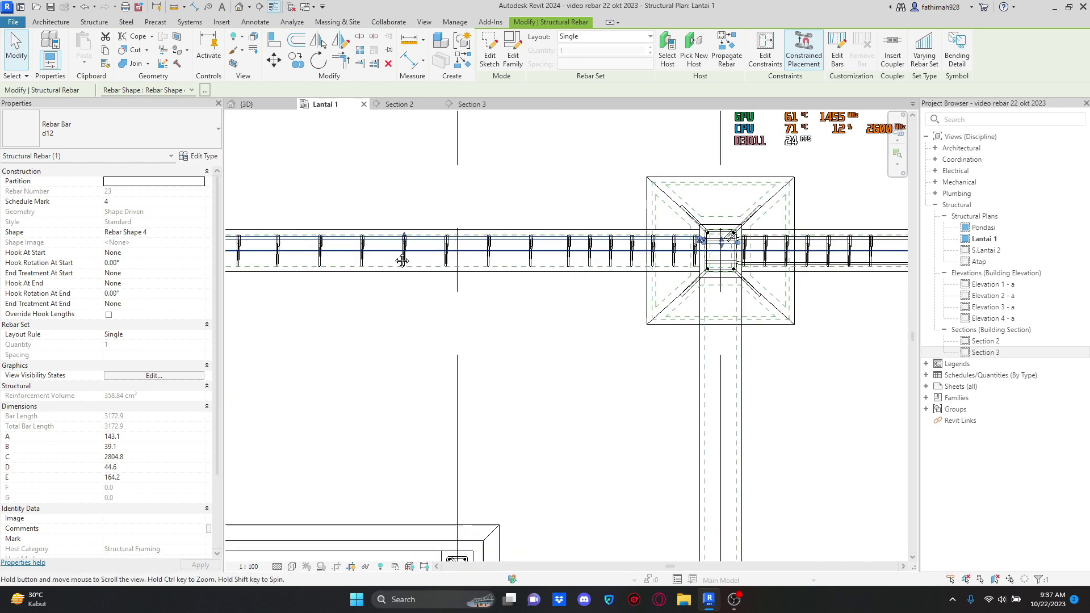
{"action": "middle_click_drag", "start_coordinate": [869, 269], "coordinate": [511, 253]}
{"action": "scroll", "coordinate": [510, 254], "scroll_direction": "down", "scroll_amount": 1}
{"action": "scroll", "coordinate": [420, 232], "scroll_direction": "up", "scroll_amount": 10}
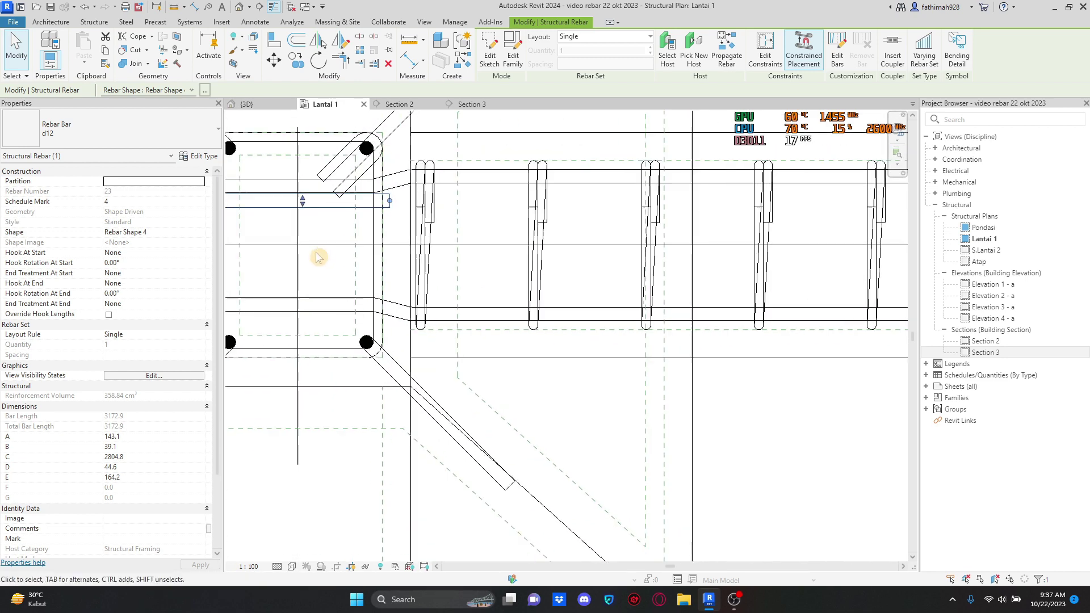
{"action": "scroll", "coordinate": [318, 257], "scroll_direction": "down", "scroll_amount": 3}
{"action": "middle_click_drag", "start_coordinate": [319, 258], "coordinate": [284, 195]}
{"action": "scroll", "coordinate": [549, 263], "scroll_direction": "down", "scroll_amount": 3}
{"action": "scroll", "coordinate": [549, 263], "scroll_direction": "down", "scroll_amount": 1}
{"action": "left_click", "coordinate": [550, 287]}
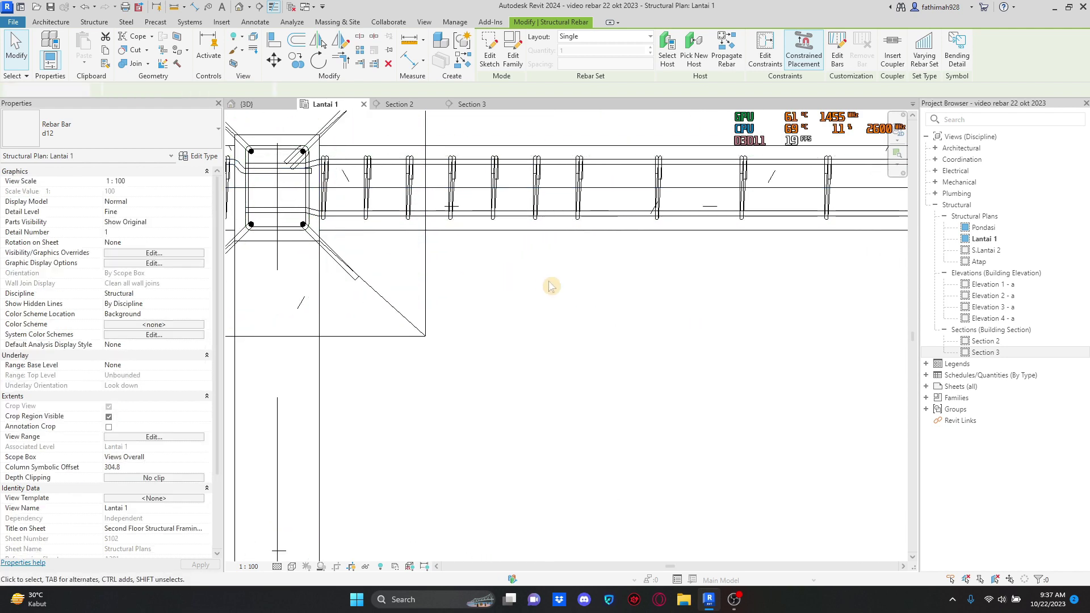
Step: Filter the adjacent beam's selection down to Structural Rebar and delete those bars
{"action": "scroll", "coordinate": [340, 213], "scroll_direction": "down", "scroll_amount": 3}
{"action": "scroll", "coordinate": [613, 273], "scroll_direction": "down", "scroll_amount": 2}
{"action": "middle_click_drag", "start_coordinate": [720, 285], "coordinate": [507, 287]}
{"action": "scroll", "coordinate": [599, 298], "scroll_direction": "down", "scroll_amount": 2}
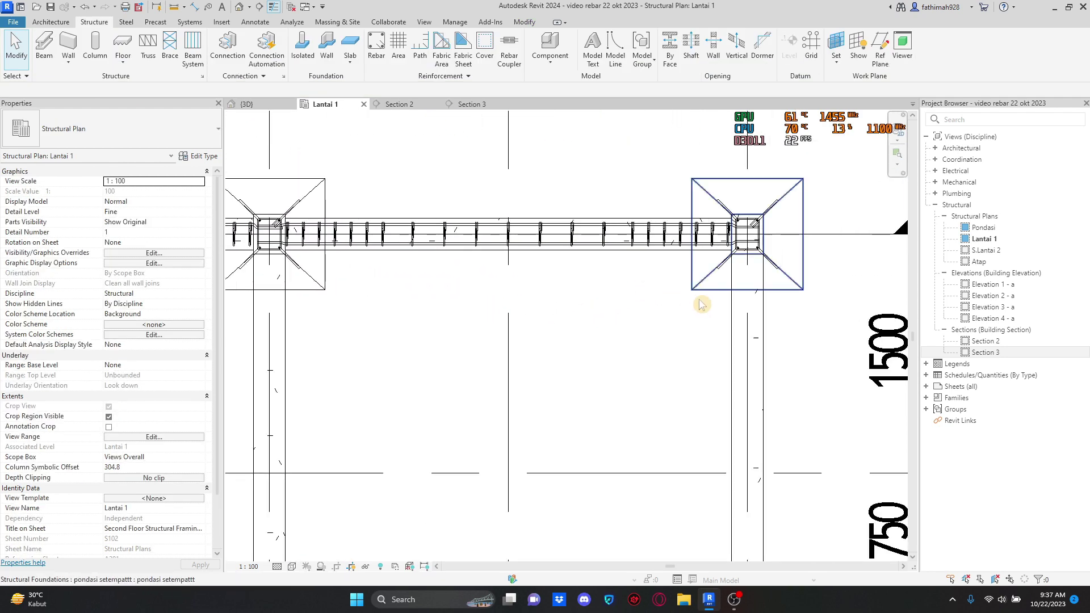
{"action": "left_click_drag", "start_coordinate": [700, 336], "coordinate": [318, 207]}
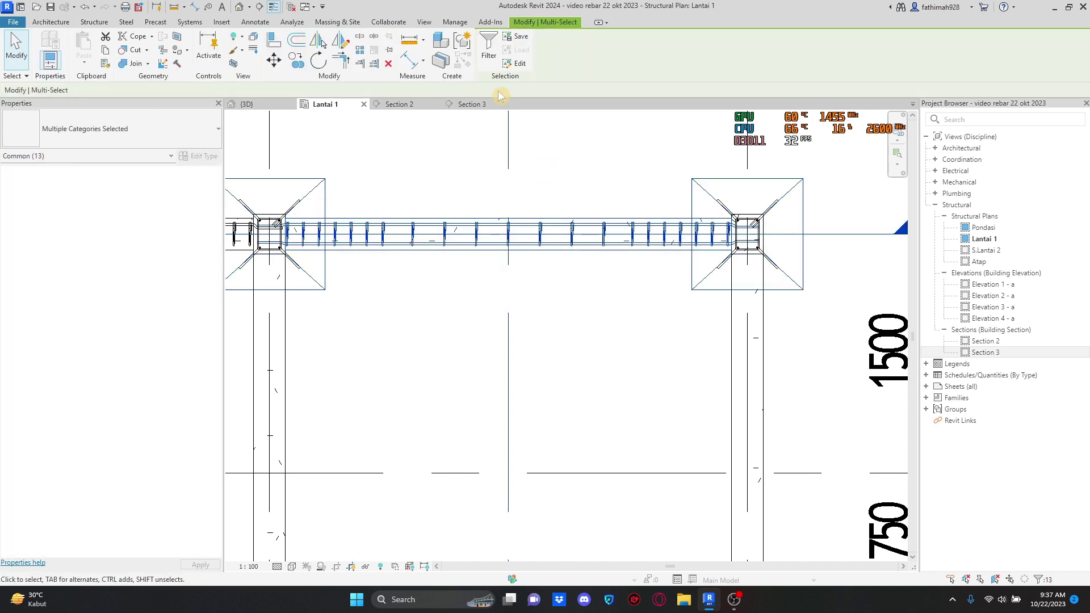
{"action": "left_click", "coordinate": [488, 50]}
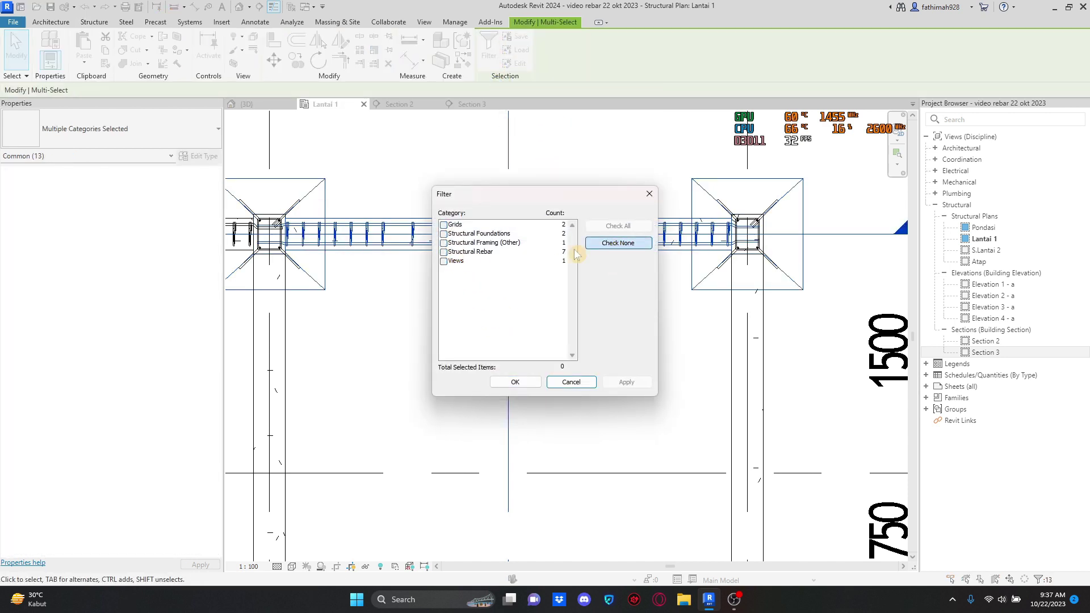
{"action": "left_click", "coordinate": [504, 387]}
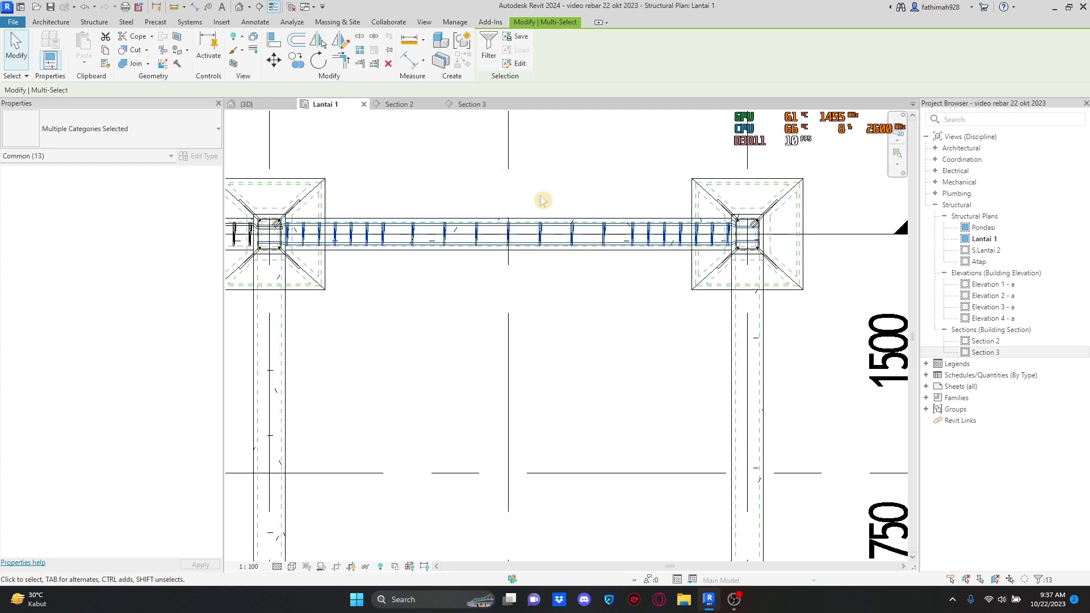
{"action": "key", "text": "Delete"}
Step: In Section 3, mirror a copy of the reshaped d12 bar across the beam's vertical centreline to the opposite bottom corner
{"action": "middle_click_drag", "start_coordinate": [502, 266], "coordinate": [878, 318]}
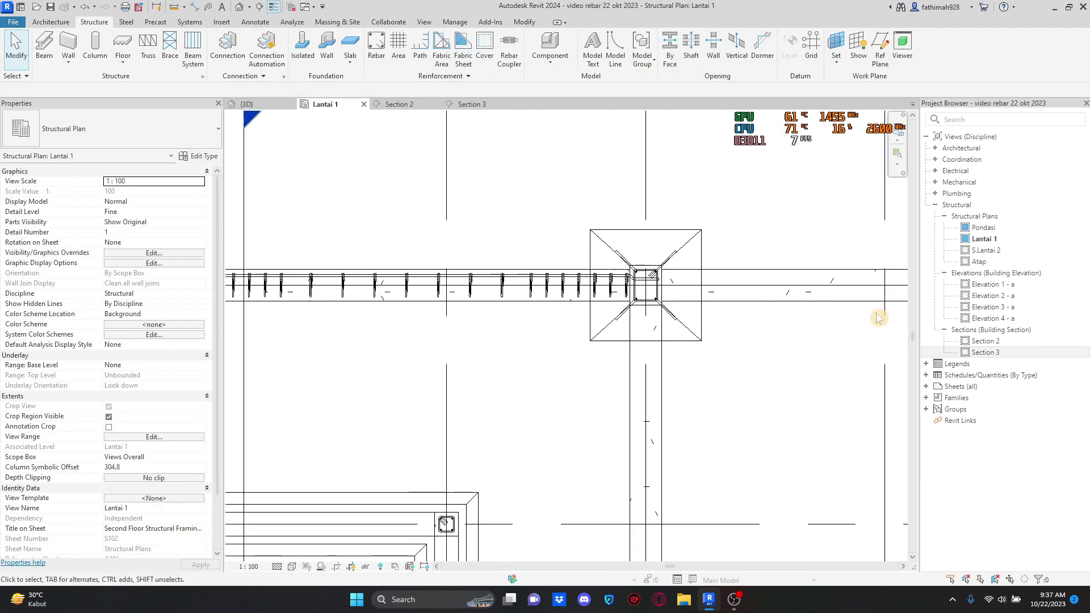
{"action": "left_click", "coordinate": [463, 104]}
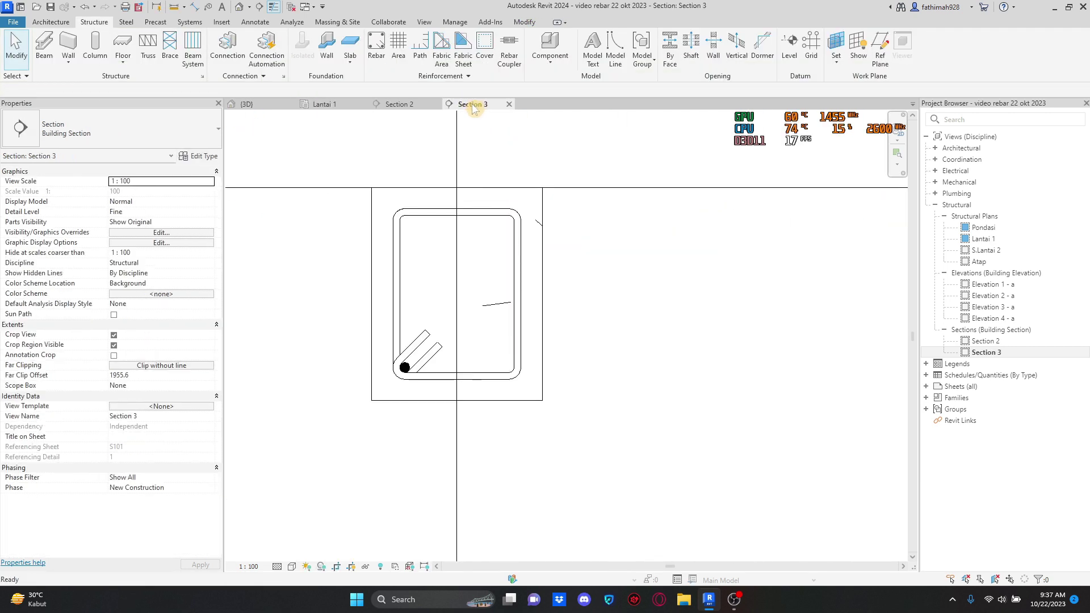
{"action": "left_click", "coordinate": [493, 355]}
{"action": "scroll", "coordinate": [471, 347], "scroll_direction": "up", "scroll_amount": 2}
{"action": "left_click", "coordinate": [319, 41]}
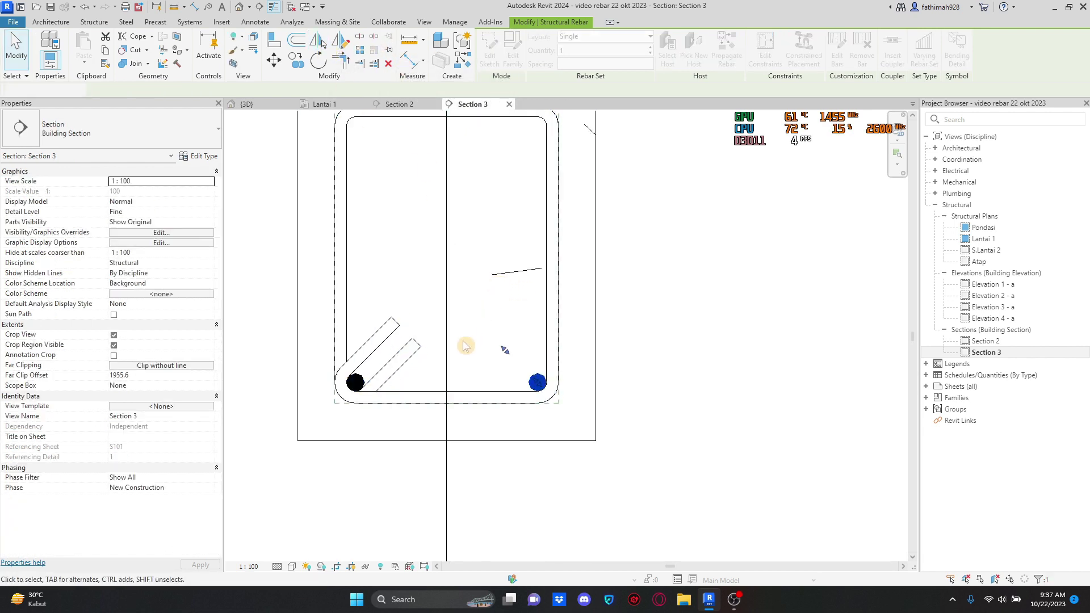
Step: Mirror copies of both bottom d12 bars to the top corners about a horizontal axis through the beam's mid-height
{"action": "left_click", "coordinate": [356, 381]}
{"action": "left_click", "coordinate": [537, 384]}
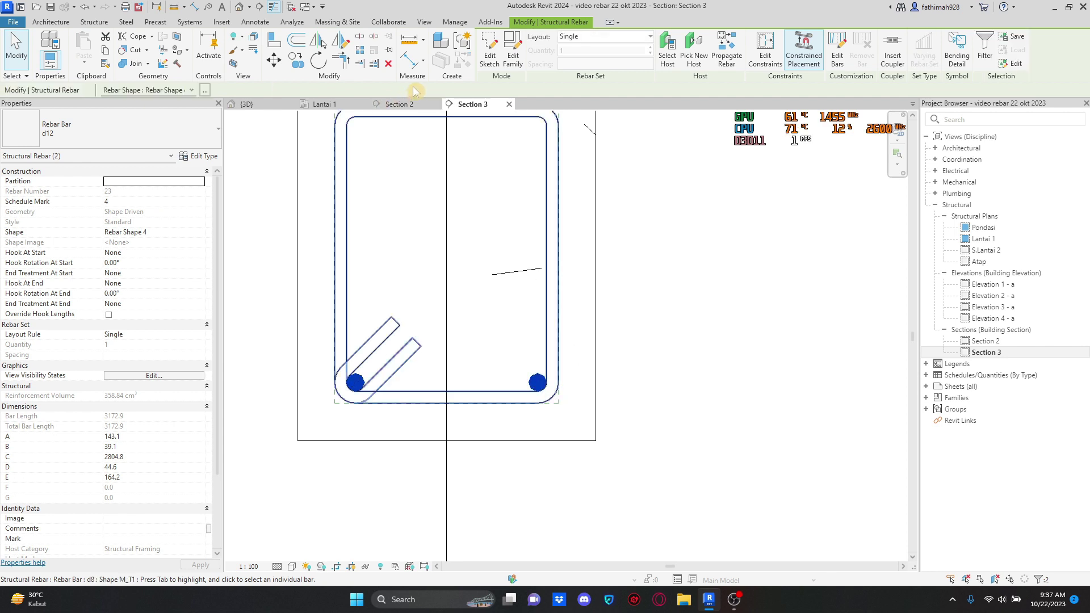
{"action": "left_click", "coordinate": [341, 40]}
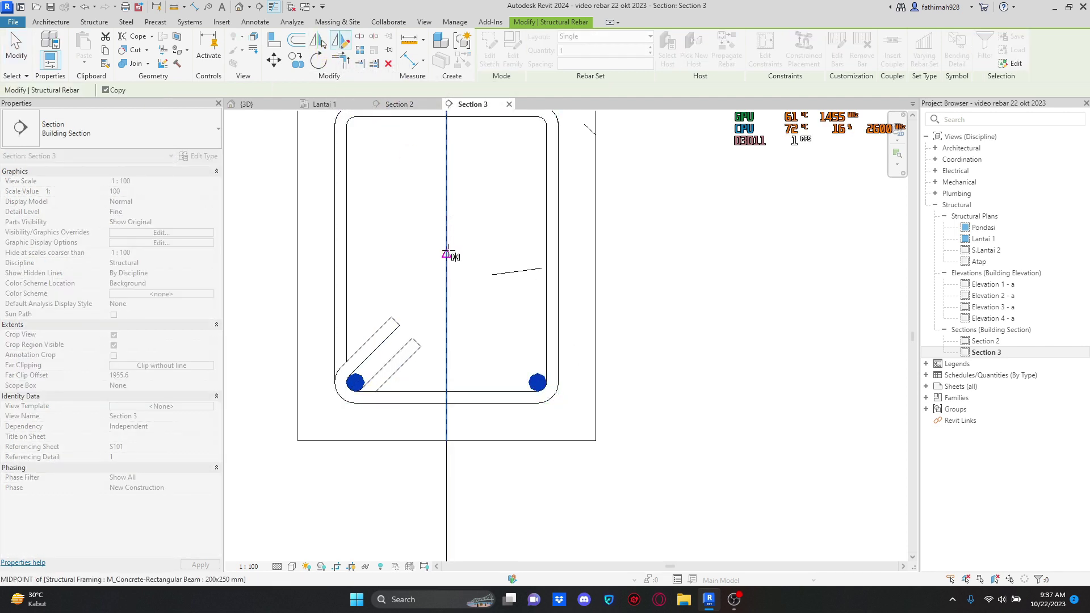
{"action": "left_click", "coordinate": [447, 254]}
{"action": "left_click", "coordinate": [704, 266]}
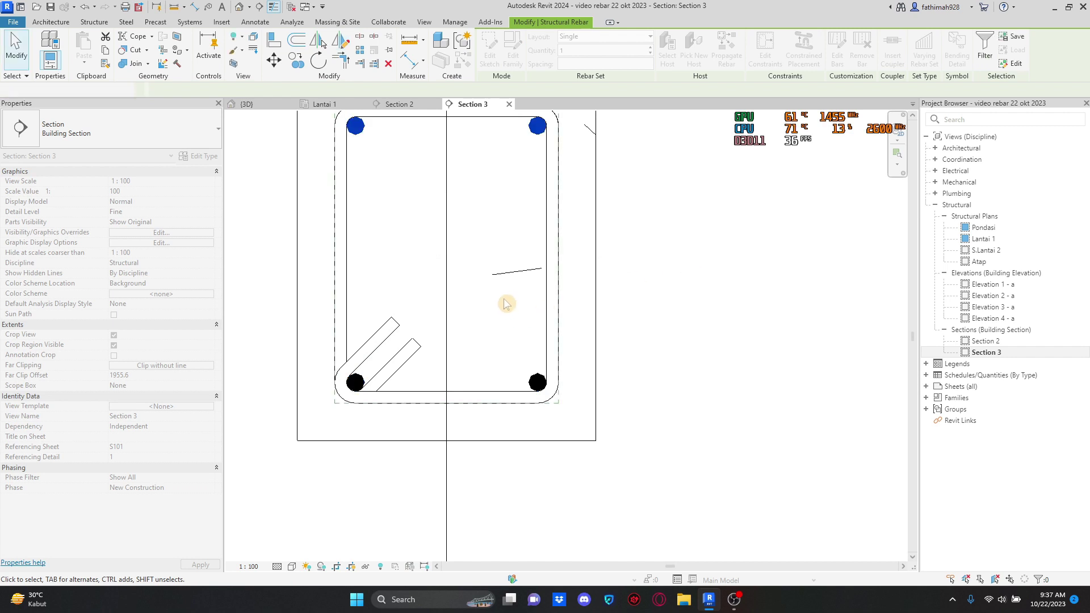
{"action": "key", "text": "Escape"}
Step: In the Lantai 1 plan, filter the reinforced beam's selection to Structural Rebar and propagate it to the adjacent beam, aligned by host
{"action": "left_click", "coordinate": [323, 104]}
{"action": "scroll", "coordinate": [461, 253], "scroll_direction": "down", "scroll_amount": 1}
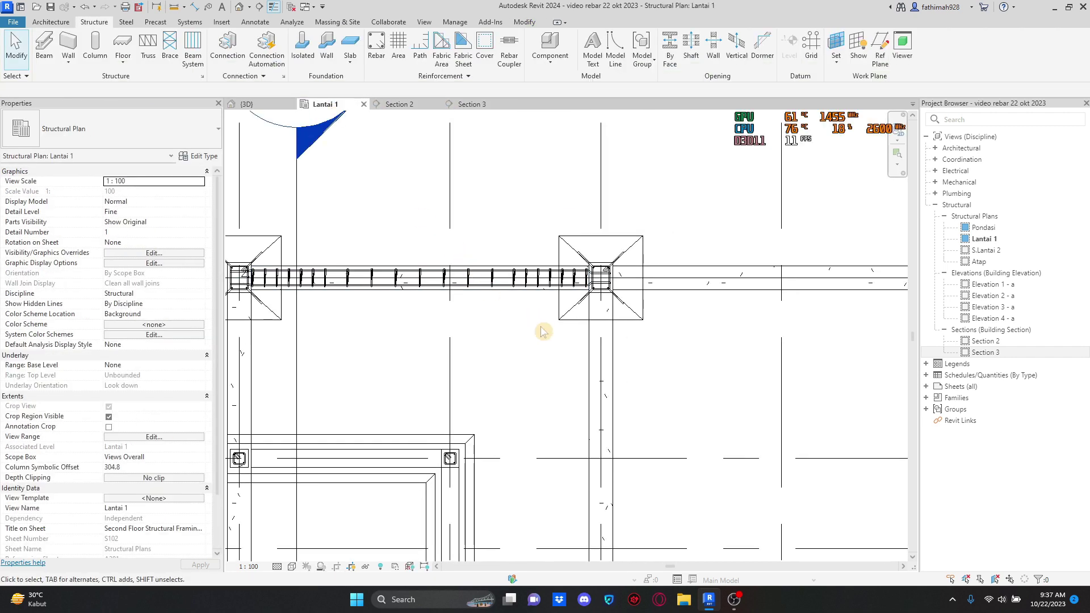
{"action": "middle_click_drag", "start_coordinate": [543, 330], "coordinate": [645, 337]}
{"action": "left_click_drag", "start_coordinate": [630, 341], "coordinate": [399, 256]}
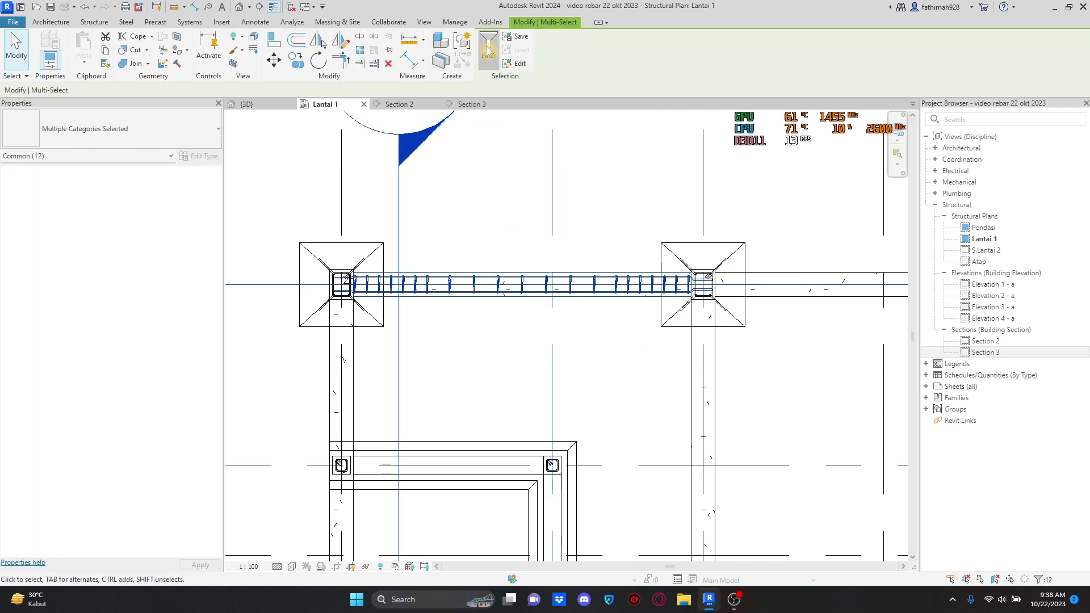
{"action": "left_click", "coordinate": [487, 50]}
{"action": "left_click", "coordinate": [629, 244]}
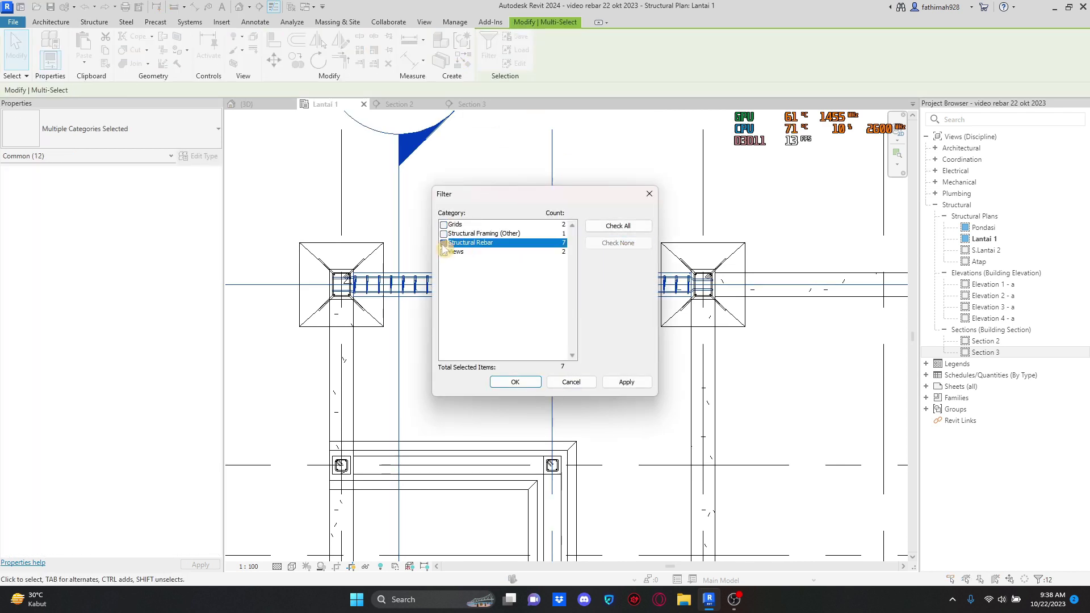
{"action": "left_click", "coordinate": [514, 382]}
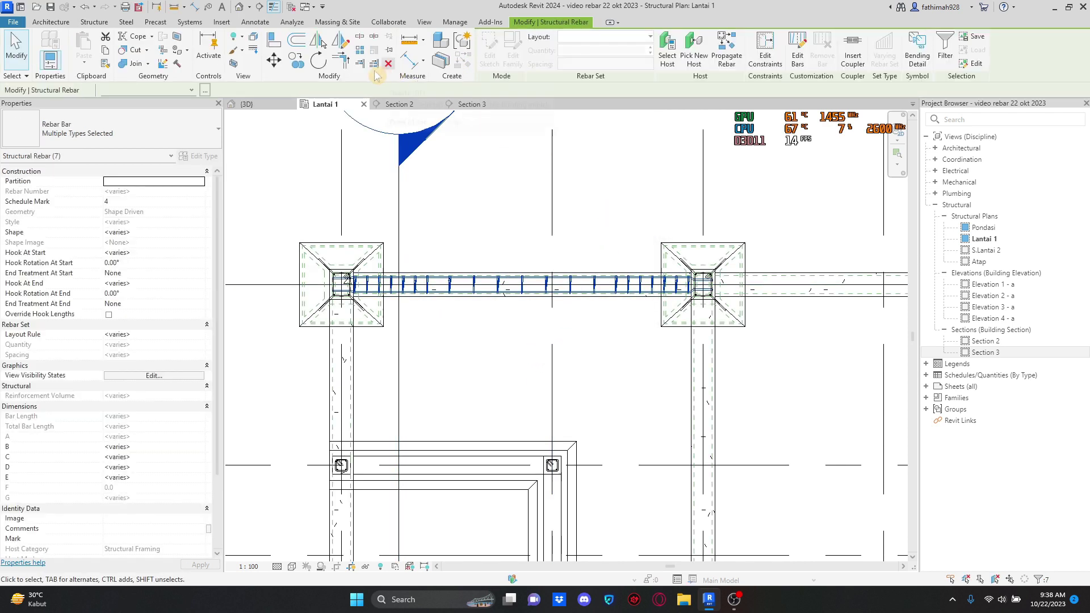
{"action": "left_click", "coordinate": [727, 48]}
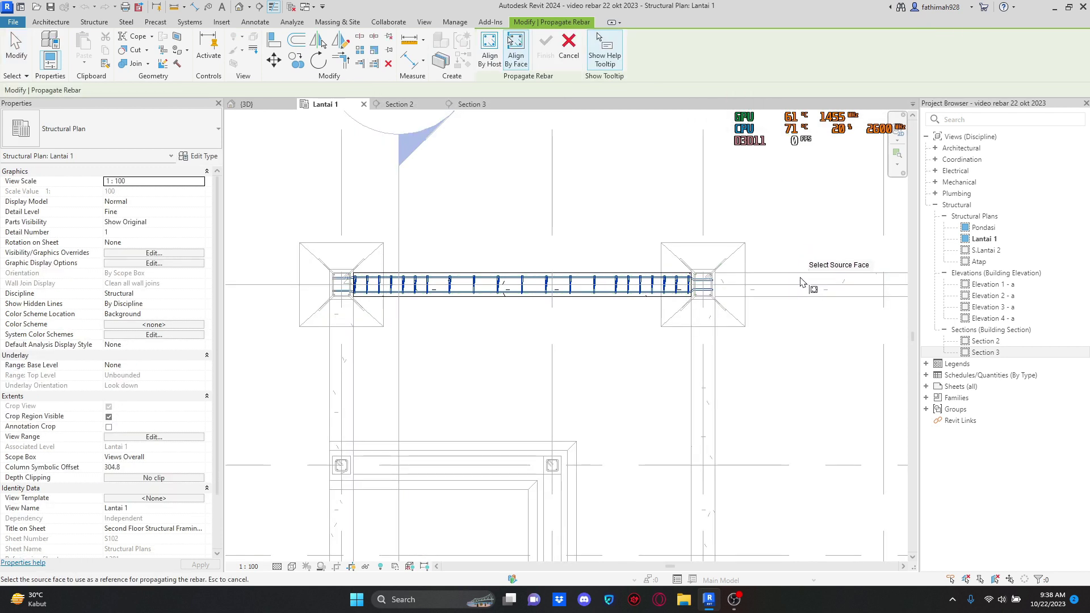
{"action": "left_click", "coordinate": [490, 48]}
{"action": "left_click", "coordinate": [756, 284]}
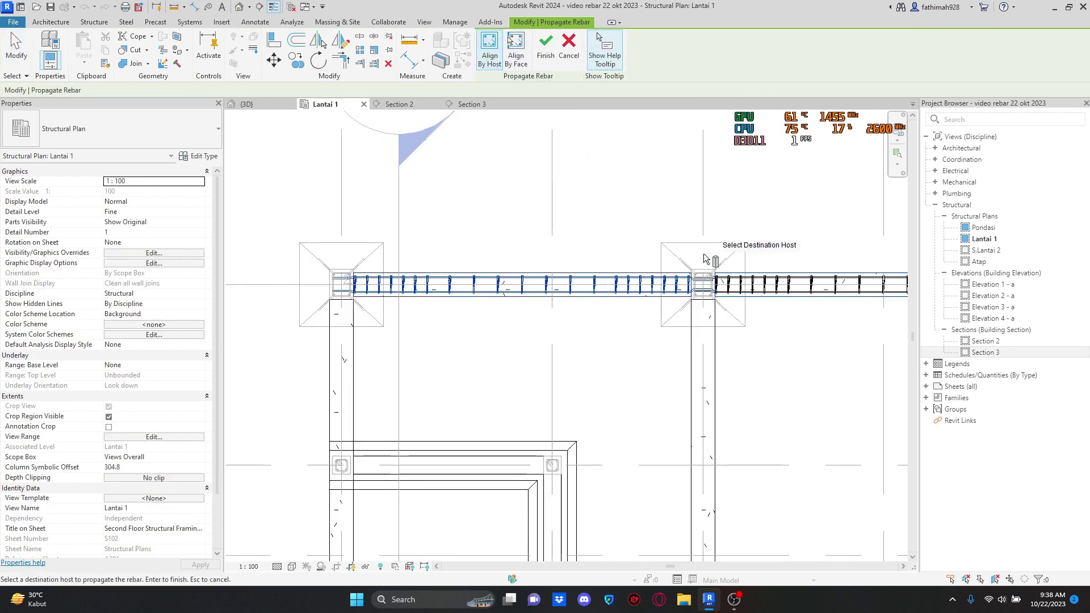
{"action": "middle_click_drag", "start_coordinate": [591, 223], "coordinate": [438, 221]}
{"action": "left_click", "coordinate": [545, 48]}
Step: Inspect how the d12 bars of both beams overlap at the shared column and along the propagated reinforcement
{"action": "scroll", "coordinate": [549, 296], "scroll_direction": "up", "scroll_amount": 8}
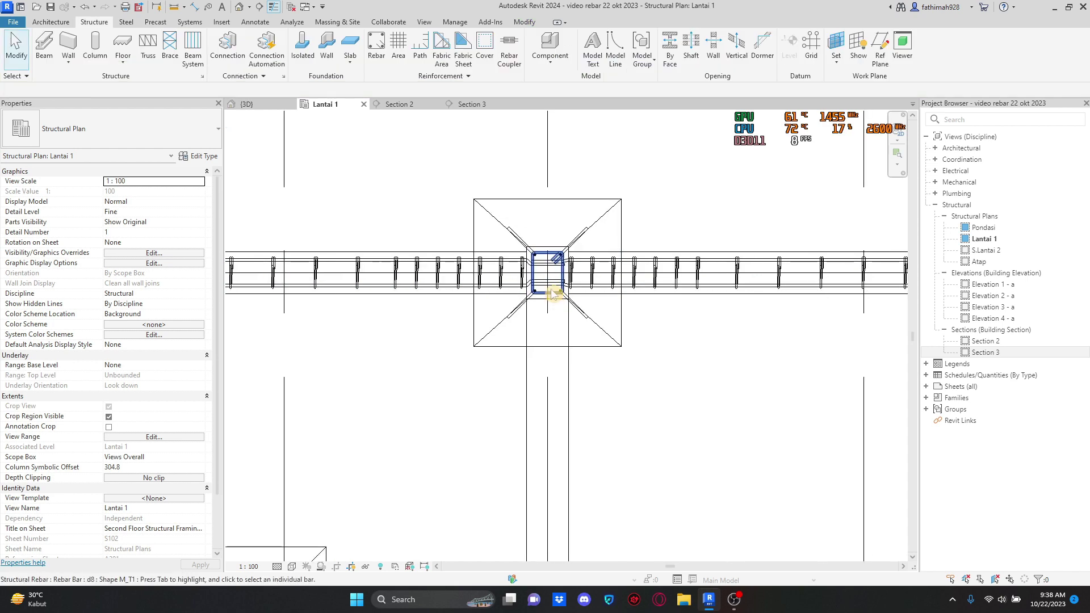
{"action": "scroll", "coordinate": [548, 297], "scroll_direction": "up", "scroll_amount": 2}
{"action": "middle_click_drag", "start_coordinate": [489, 261], "coordinate": [484, 450]}
{"action": "scroll", "coordinate": [471, 221], "scroll_direction": "down", "scroll_amount": 6}
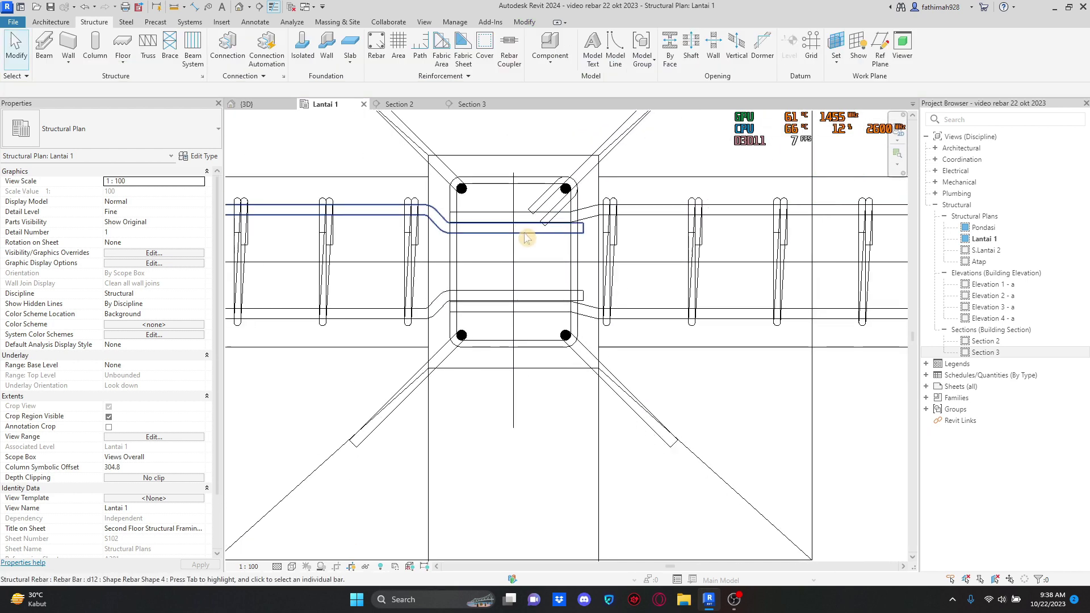
{"action": "scroll", "coordinate": [446, 267], "scroll_direction": "down", "scroll_amount": 1}
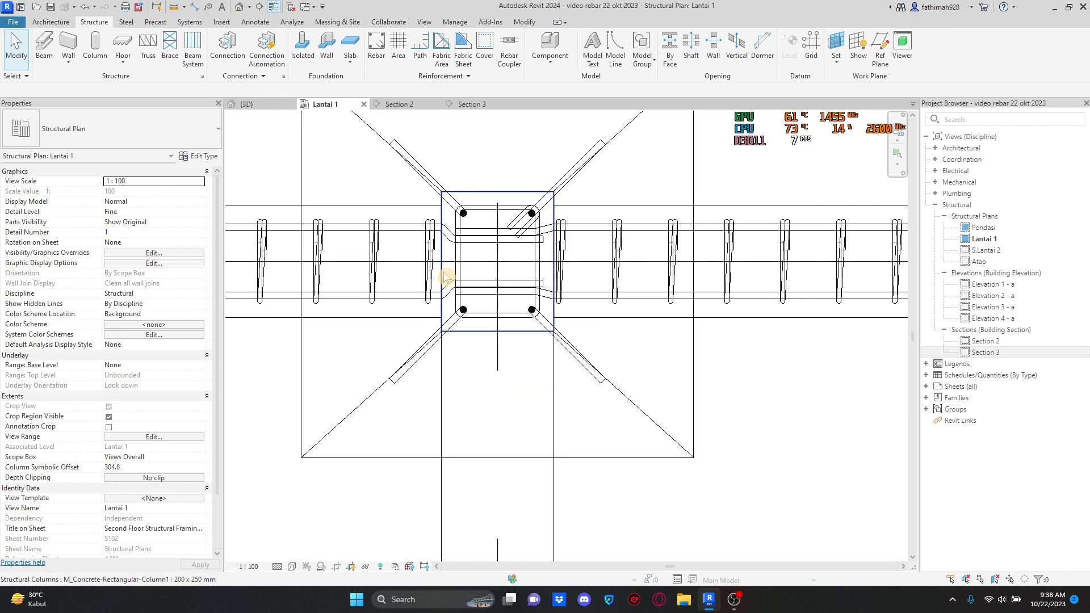
{"action": "scroll", "coordinate": [454, 267], "scroll_direction": "down", "scroll_amount": 4}
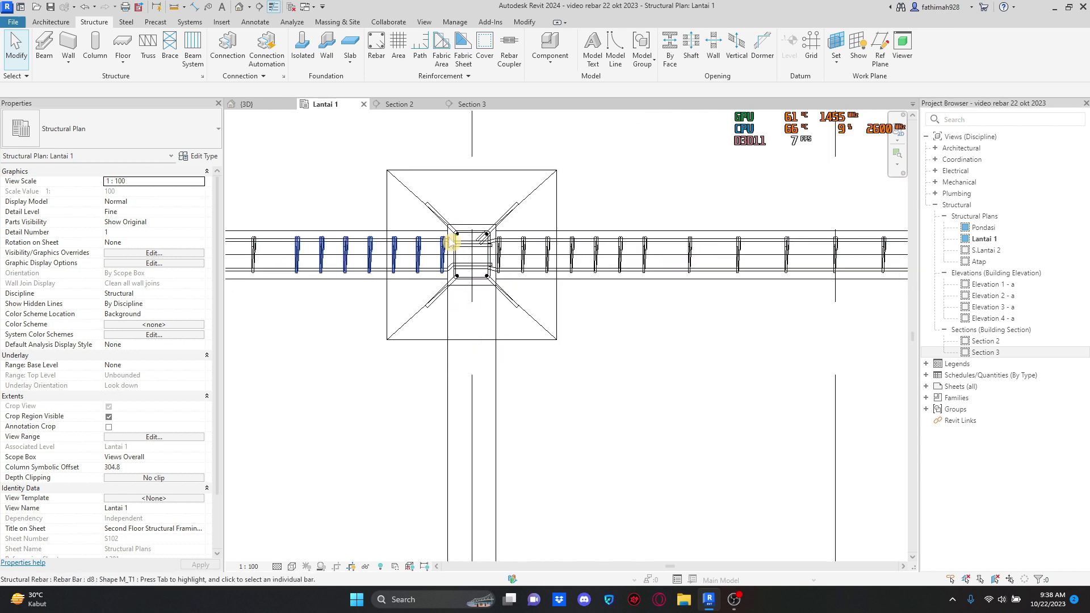
{"action": "middle_click_drag", "start_coordinate": [574, 241], "coordinate": [436, 208]}
{"action": "scroll", "coordinate": [710, 208], "scroll_direction": "up", "scroll_amount": 5}
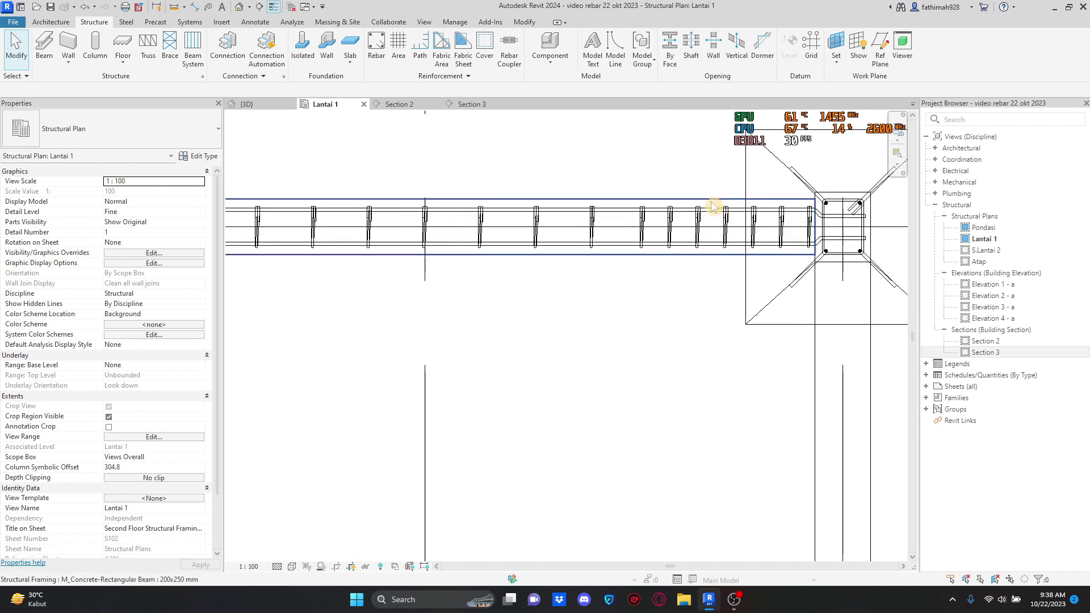
{"action": "scroll", "coordinate": [717, 220], "scroll_direction": "down", "scroll_amount": 4}
{"action": "scroll", "coordinate": [716, 220], "scroll_direction": "down", "scroll_amount": 8}
{"action": "scroll", "coordinate": [495, 236], "scroll_direction": "up", "scroll_amount": 7}
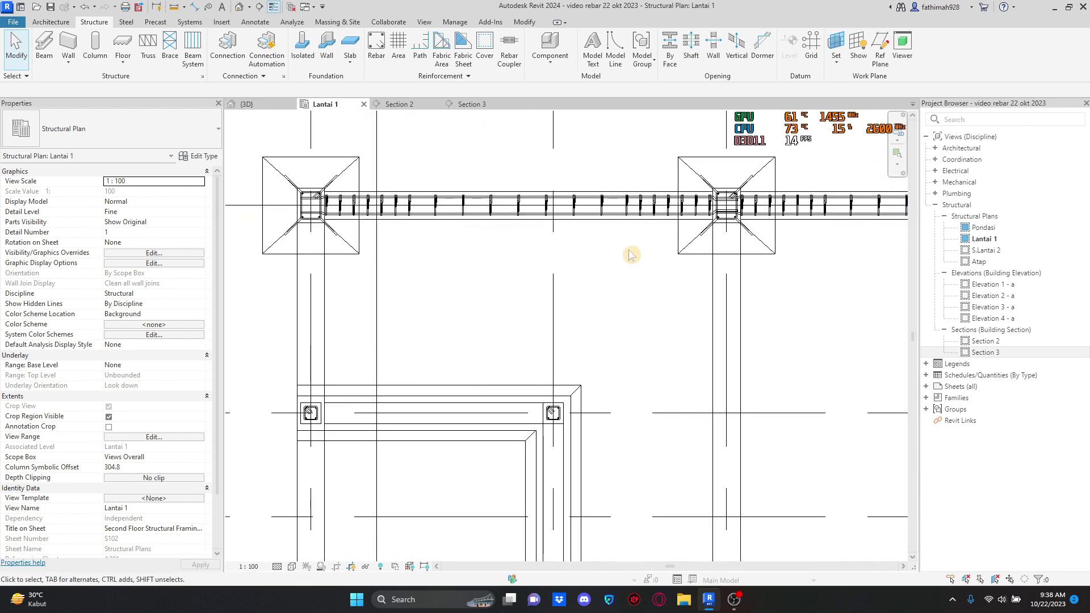
Step: In the Lantai 1 plan, select the first reinforced beam on grid 1 with its bars and filter the selection to Structural Rebar
{"action": "scroll", "coordinate": [629, 255], "scroll_direction": "down", "scroll_amount": 4}
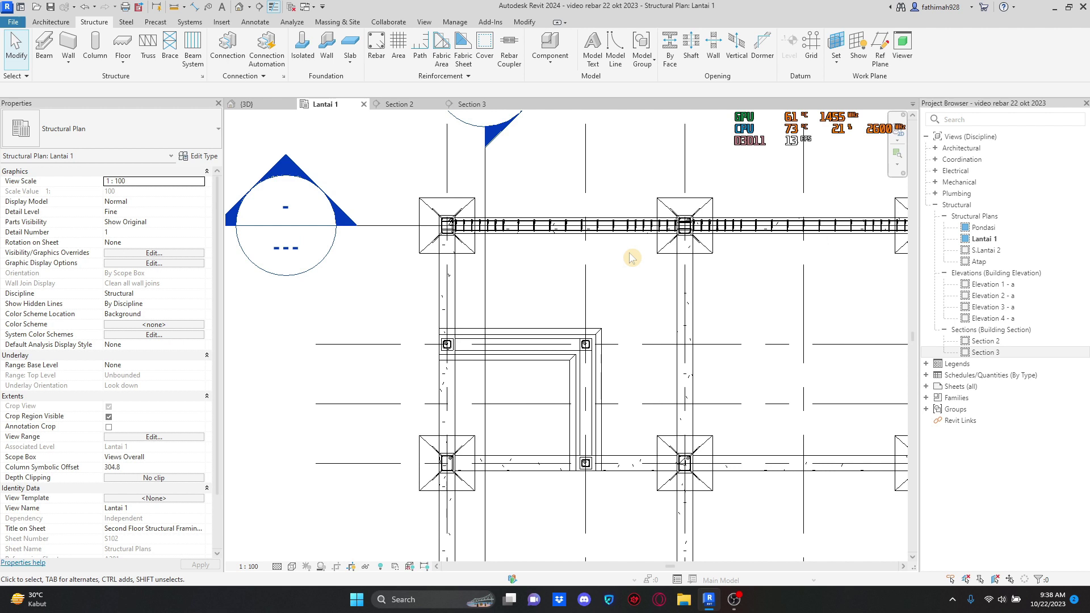
{"action": "scroll", "coordinate": [632, 257], "scroll_direction": "up", "scroll_amount": 3}
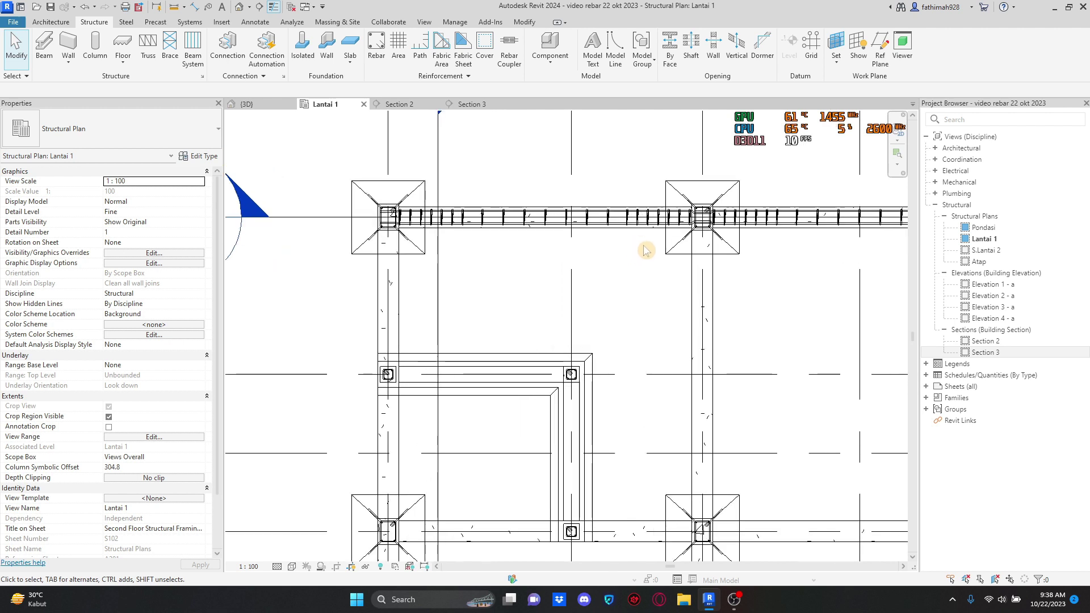
{"action": "left_click_drag", "start_coordinate": [638, 252], "coordinate": [528, 199]}
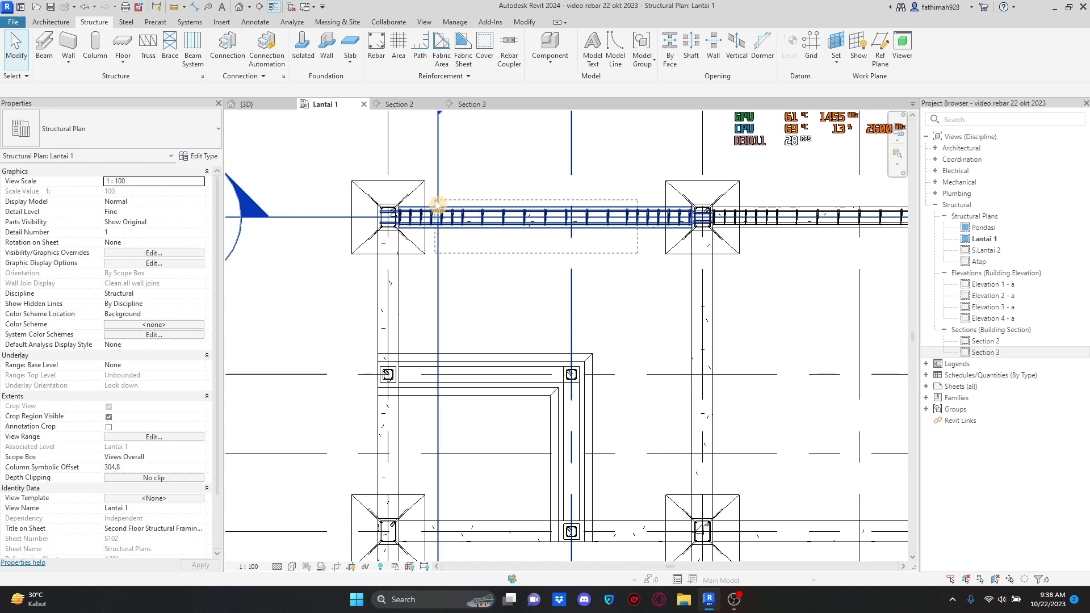
{"action": "left_click_drag", "start_coordinate": [433, 203], "coordinate": [433, 202]}
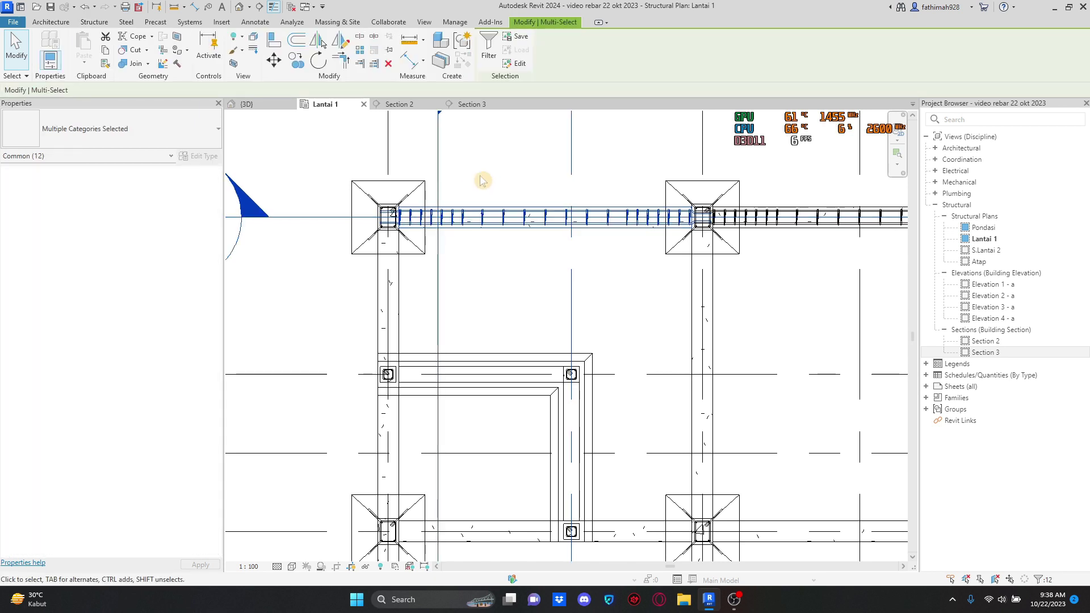
{"action": "left_click", "coordinate": [490, 46]}
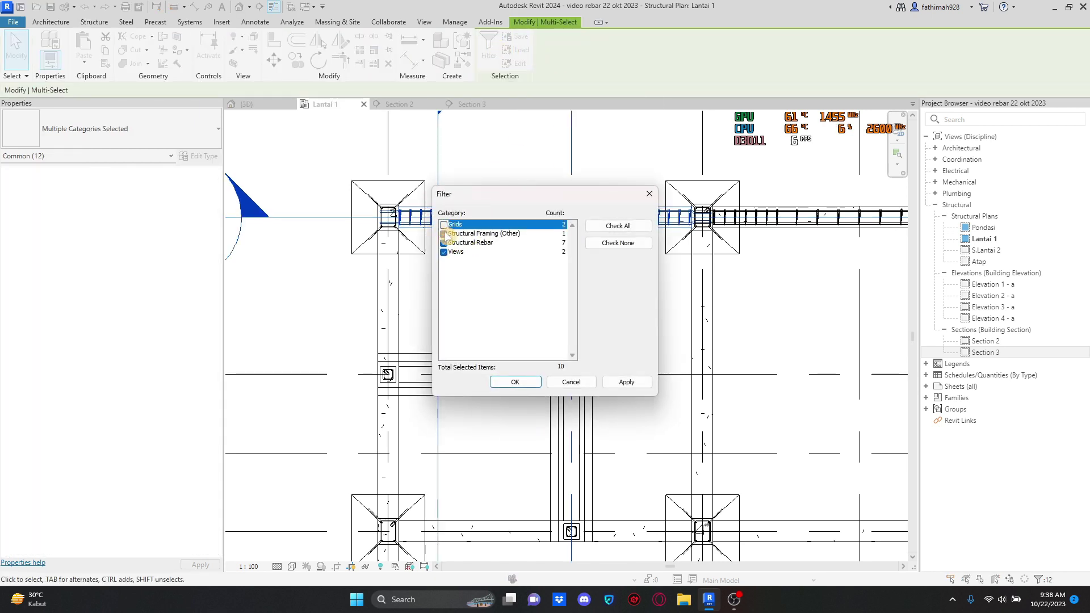
{"action": "left_click", "coordinate": [514, 384]}
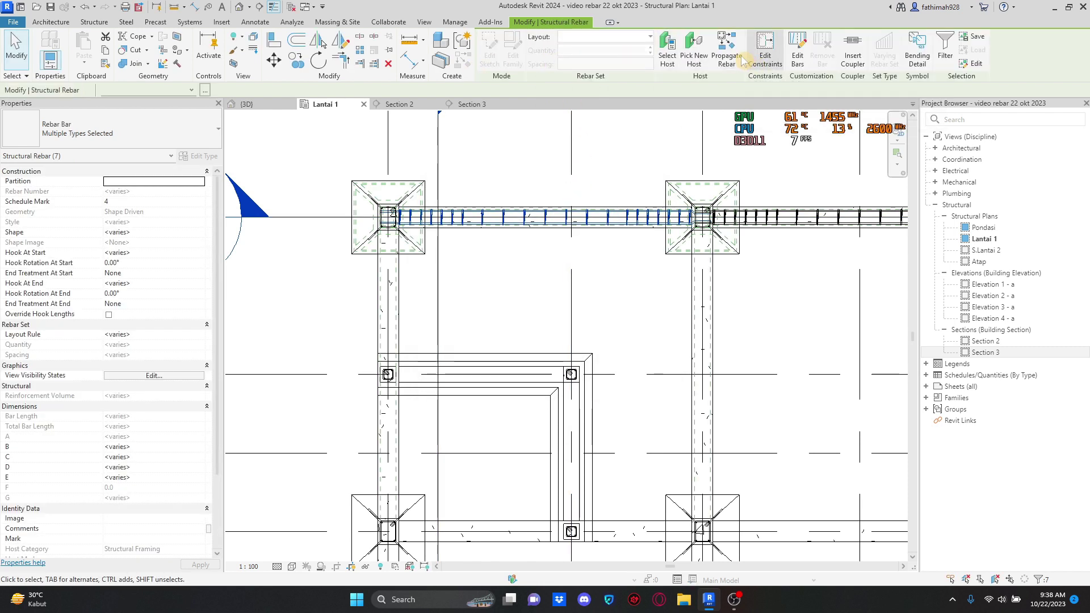
Step: Propagate the filtered rebar, aligned by host, to both beams along grid 4
{"action": "left_click", "coordinate": [731, 56]}
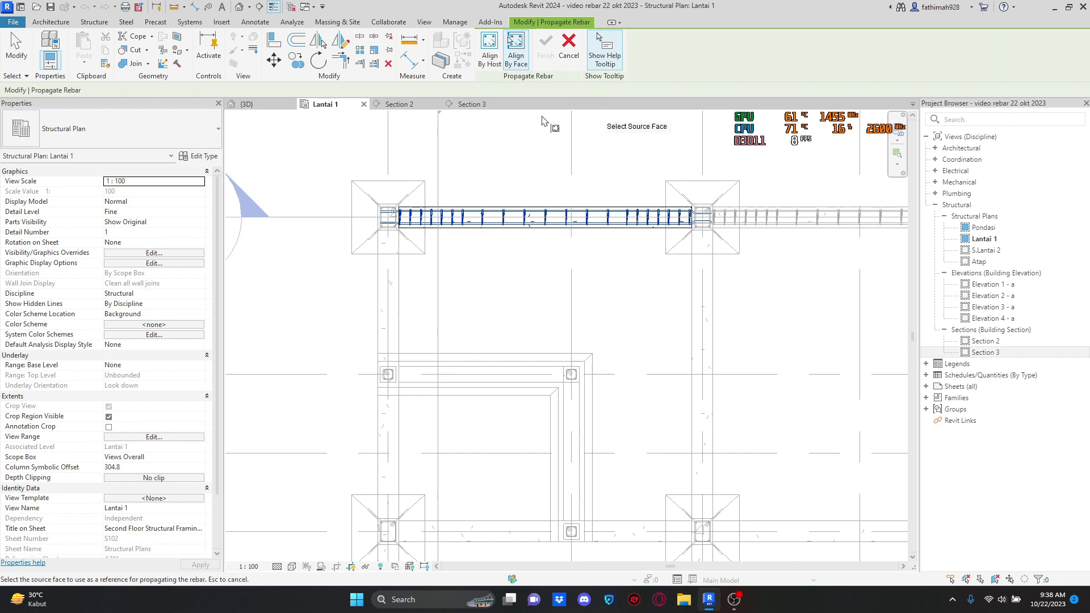
{"action": "scroll", "coordinate": [511, 191], "scroll_direction": "down", "scroll_amount": 3}
{"action": "left_click", "coordinate": [490, 47]}
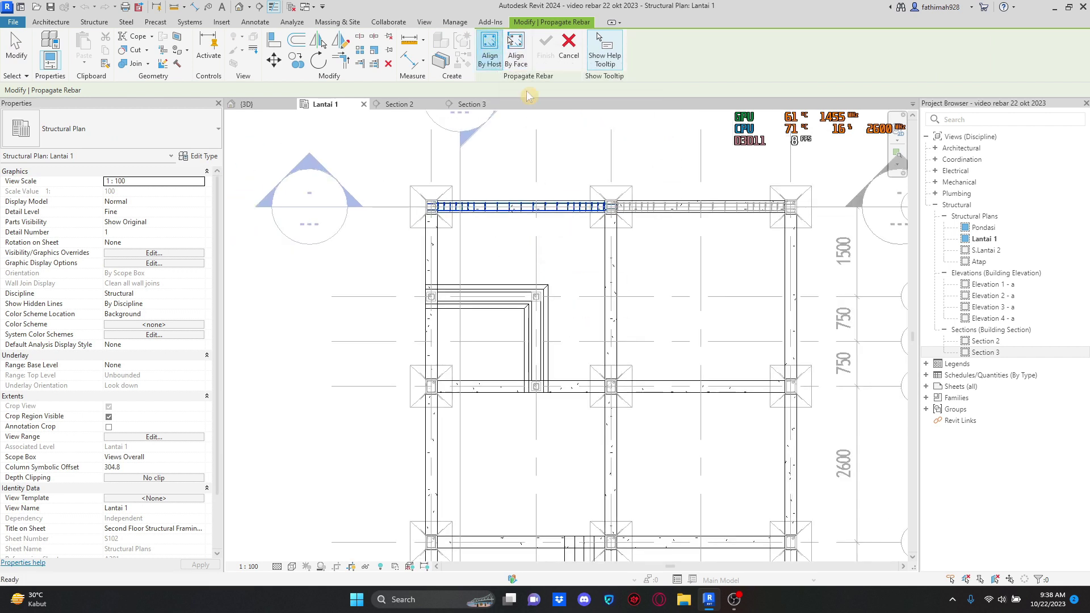
{"action": "left_click", "coordinate": [582, 388]}
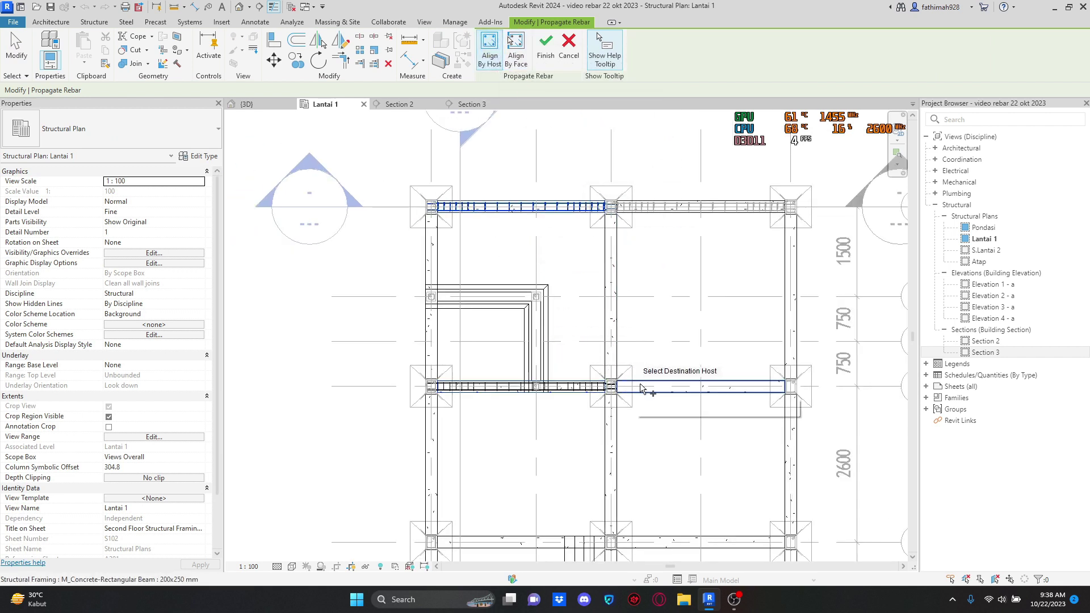
{"action": "left_click", "coordinate": [650, 385]}
Step: Add both beams on grid 5, the beam on grid 7 and both beams on grid 8 as destination hosts
{"action": "middle_click_drag", "start_coordinate": [669, 423], "coordinate": [651, 299]}
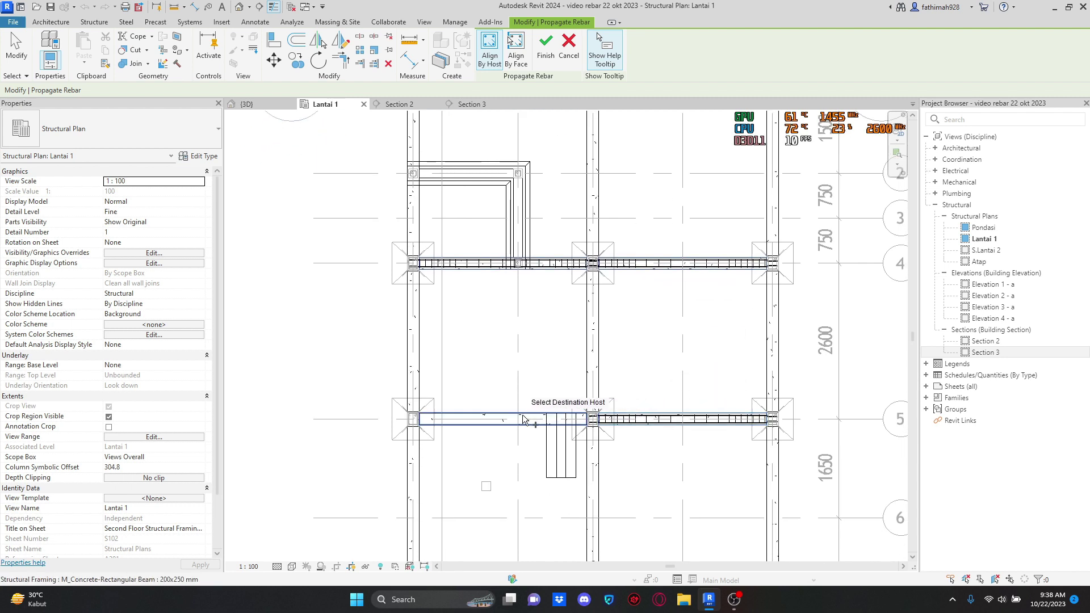
{"action": "middle_click_drag", "start_coordinate": [546, 420], "coordinate": [526, 252]}
{"action": "left_click", "coordinate": [502, 480]}
{"action": "middle_click_drag", "start_coordinate": [507, 502], "coordinate": [500, 420]}
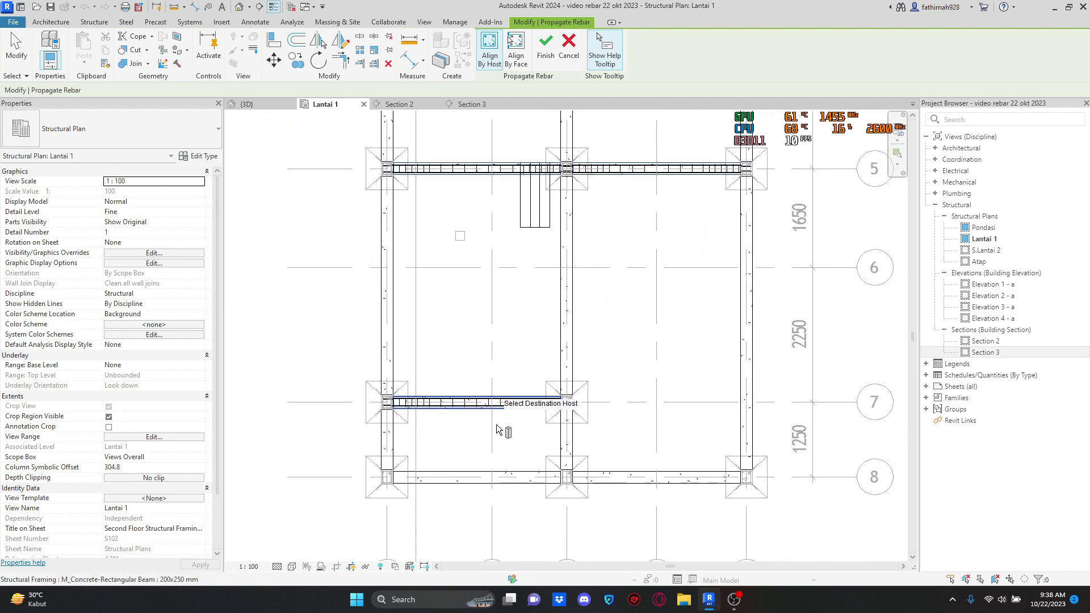
{"action": "left_click", "coordinate": [503, 476]}
{"action": "left_click", "coordinate": [627, 478]}
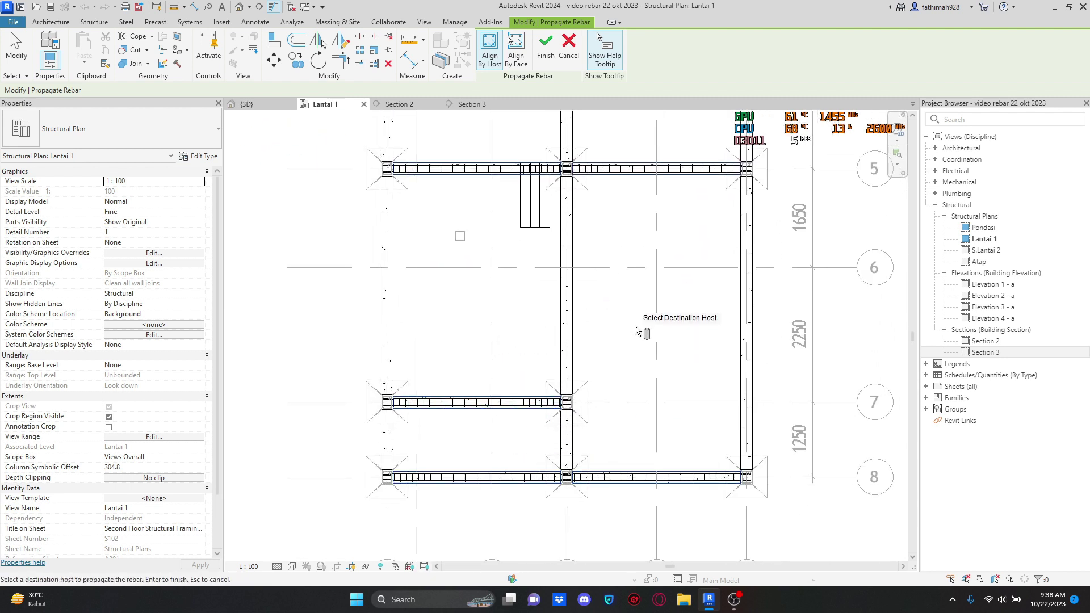
Step: Try propagating the rebar to the outer perpendicular beam between grids 5 and 8, and remove it from the destination hosts
{"action": "middle_click_drag", "start_coordinate": [623, 315], "coordinate": [543, 303]}
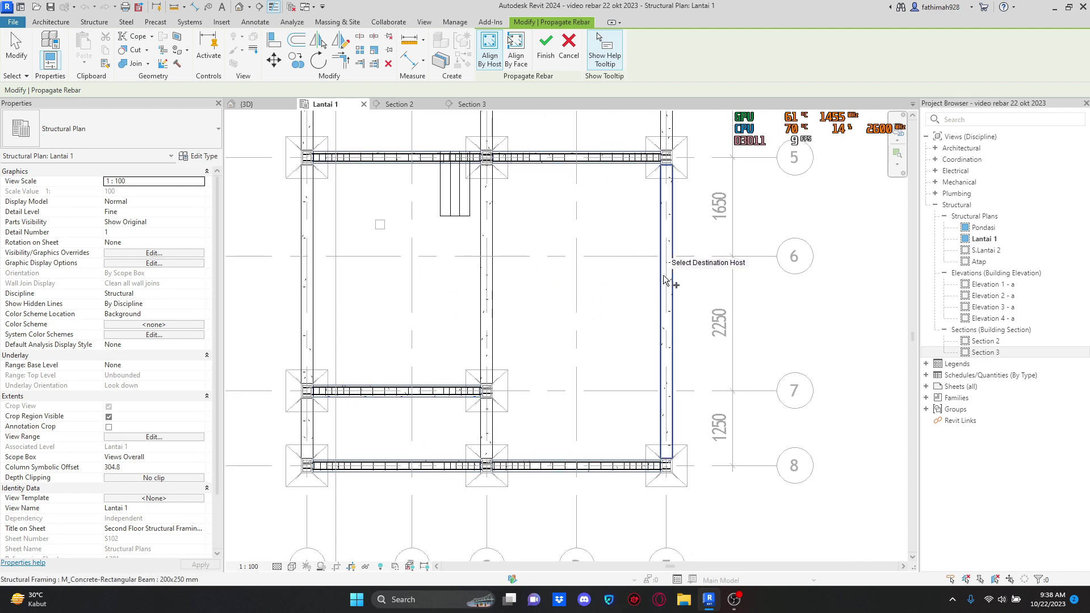
{"action": "scroll", "coordinate": [671, 227], "scroll_direction": "up", "scroll_amount": 8}
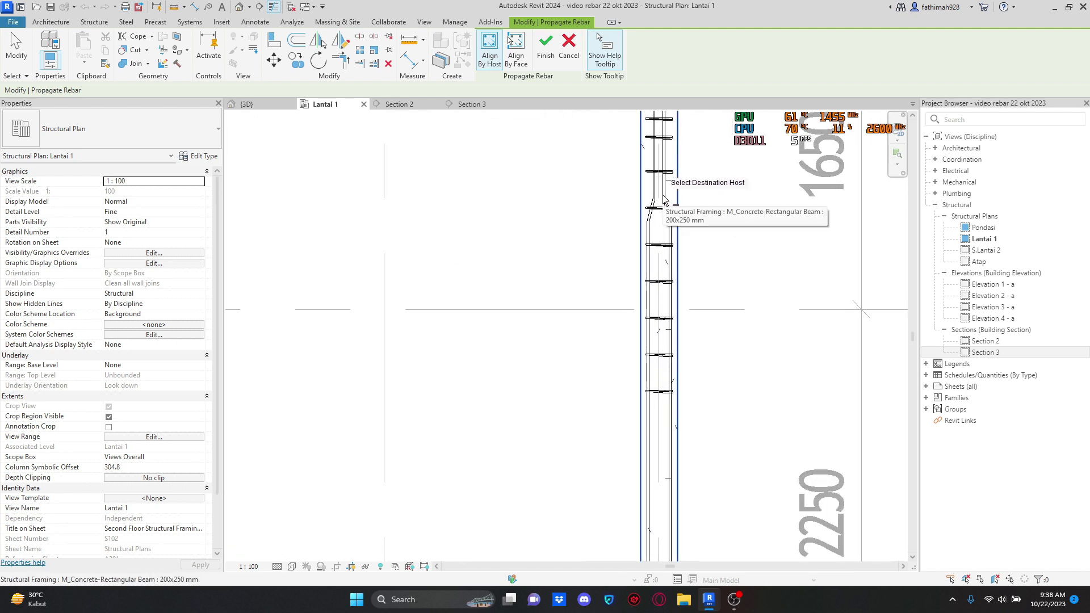
{"action": "scroll", "coordinate": [668, 200], "scroll_direction": "down", "scroll_amount": 4}
{"action": "middle_click_drag", "start_coordinate": [644, 363], "coordinate": [630, 264]}
{"action": "scroll", "coordinate": [632, 267], "scroll_direction": "down", "scroll_amount": 1}
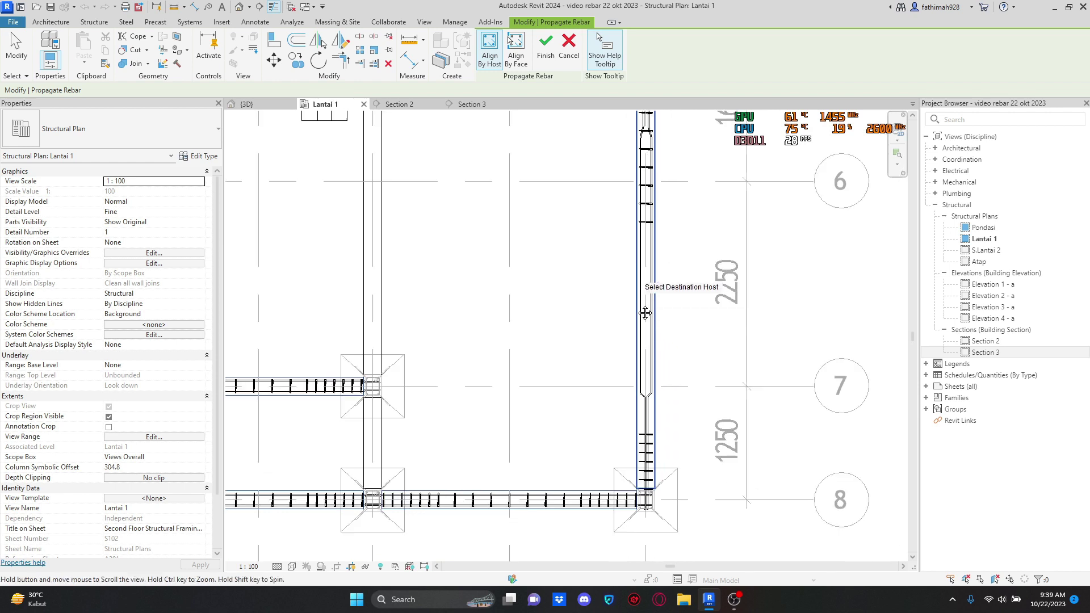
{"action": "middle_click_drag", "start_coordinate": [631, 304], "coordinate": [661, 461]}
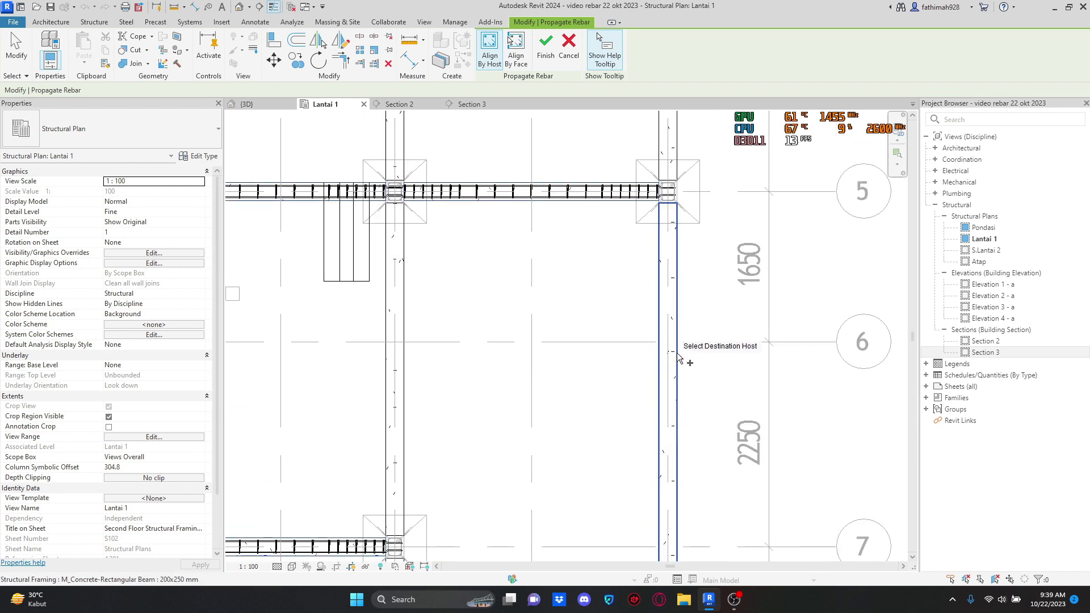
{"action": "scroll", "coordinate": [657, 236], "scroll_direction": "down", "scroll_amount": 1}
{"action": "middle_click_drag", "start_coordinate": [657, 235], "coordinate": [637, 429]}
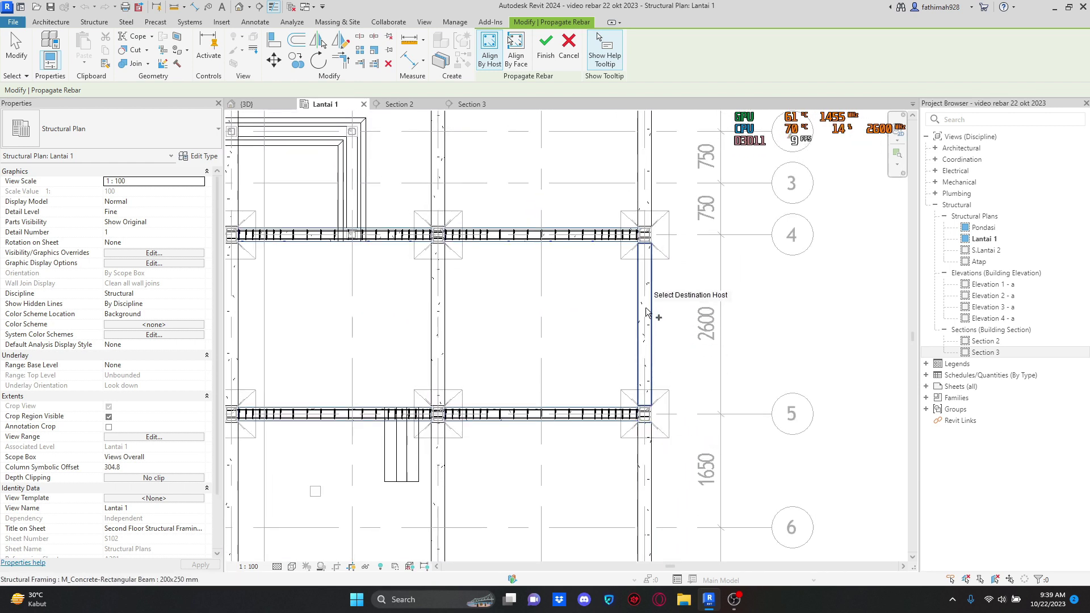
Step: Try propagating the rebar to the outer perpendicular beam between grids 4 and 5, and deselect that host
{"action": "scroll", "coordinate": [665, 396], "scroll_direction": "up", "scroll_amount": 4}
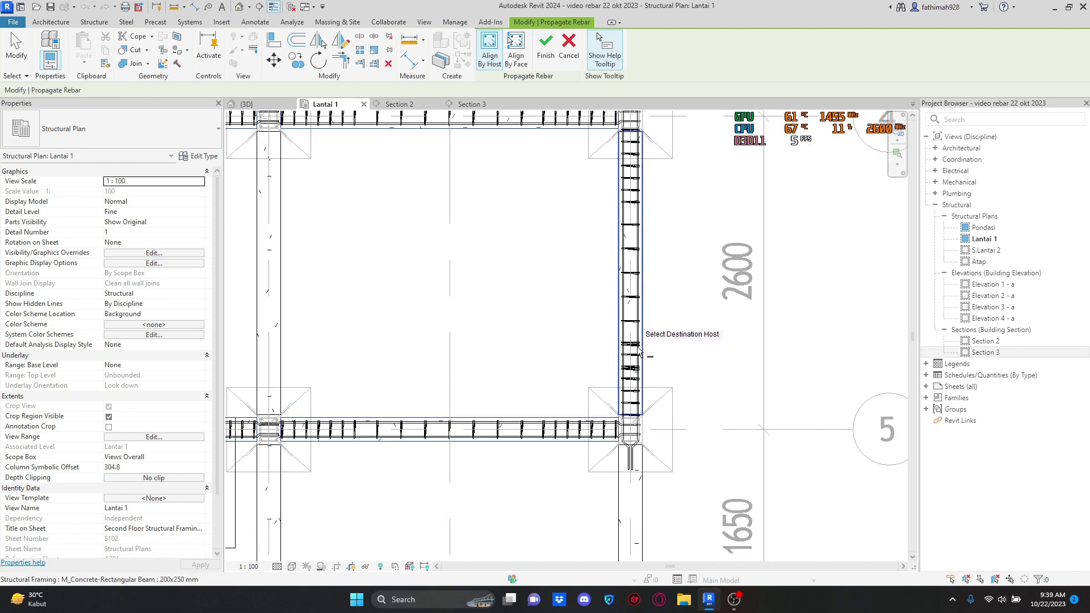
{"action": "left_click", "coordinate": [637, 348]}
{"action": "scroll", "coordinate": [651, 253], "scroll_direction": "down", "scroll_amount": 3}
{"action": "middle_click_drag", "start_coordinate": [651, 253], "coordinate": [663, 475]}
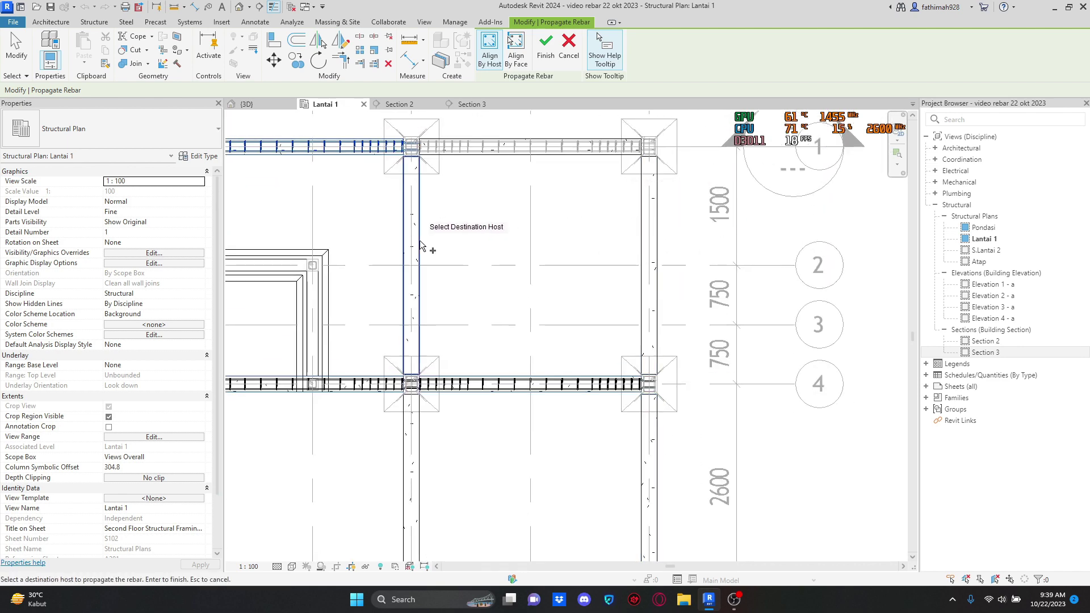
Step: Try propagating the rebar to the middle perpendicular beam between grids 1 and 4, and take that host out again
{"action": "scroll", "coordinate": [419, 244], "scroll_direction": "up", "scroll_amount": 4}
{"action": "middle_click_drag", "start_coordinate": [456, 220], "coordinate": [529, 362]}
{"action": "scroll", "coordinate": [527, 358], "scroll_direction": "up", "scroll_amount": 1}
{"action": "scroll", "coordinate": [479, 228], "scroll_direction": "up", "scroll_amount": 1}
{"action": "scroll", "coordinate": [479, 227], "scroll_direction": "up", "scroll_amount": 4}
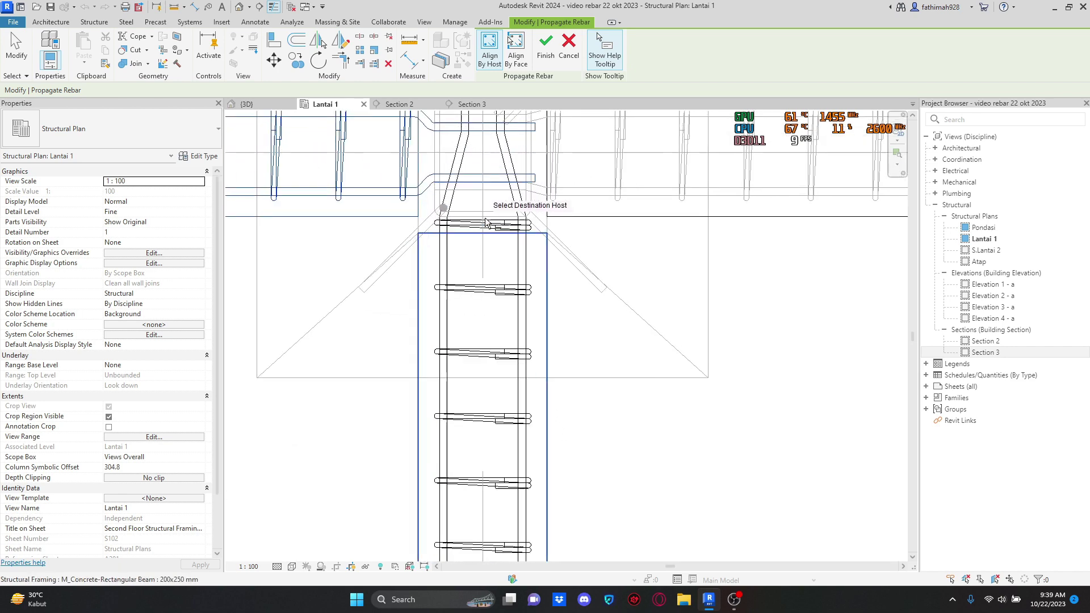
{"action": "scroll", "coordinate": [486, 222], "scroll_direction": "down", "scroll_amount": 4}
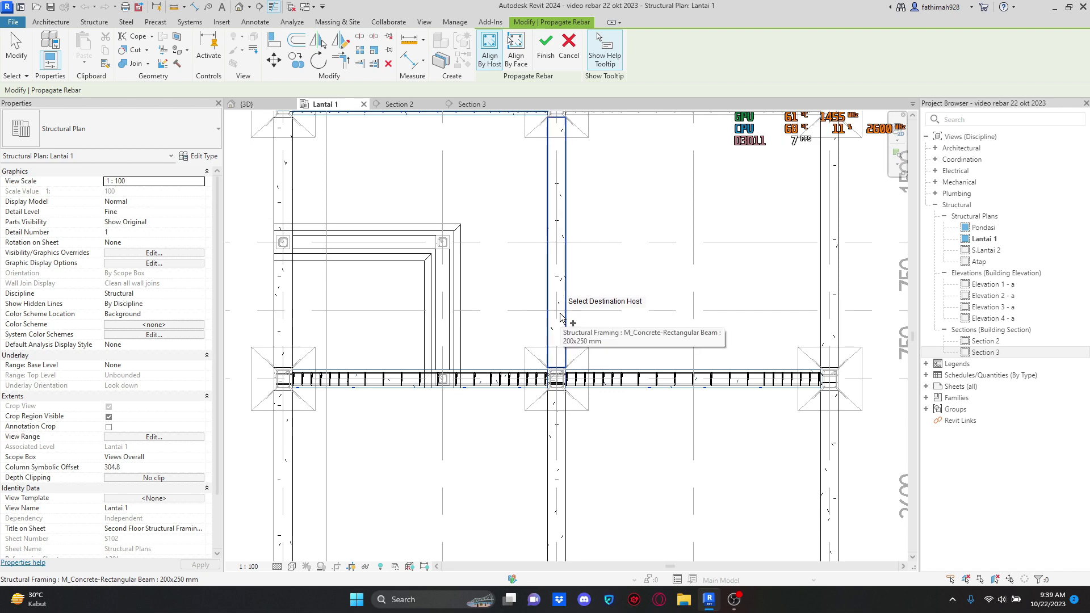
Step: Review the destination beams along grids 4 to 8 and finish the rebar propagation
{"action": "middle_click_drag", "start_coordinate": [338, 293], "coordinate": [580, 316]}
{"action": "middle_click_drag", "start_coordinate": [550, 191], "coordinate": [506, 309]}
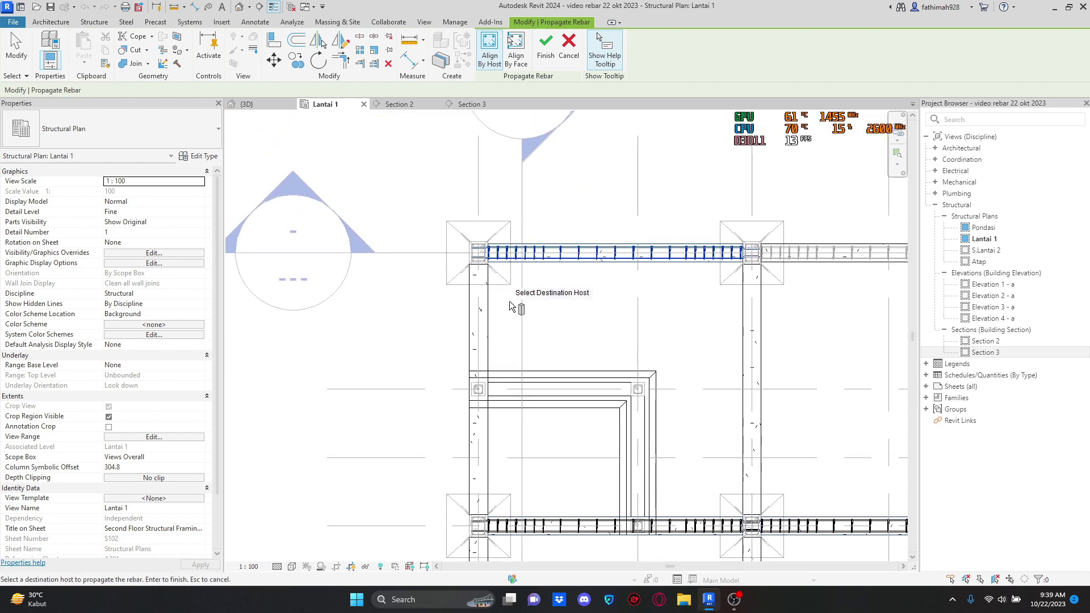
{"action": "scroll", "coordinate": [753, 354], "scroll_direction": "down", "scroll_amount": 3}
{"action": "middle_click_drag", "start_coordinate": [748, 358], "coordinate": [564, 178]}
{"action": "scroll", "coordinate": [572, 200], "scroll_direction": "down", "scroll_amount": 2}
{"action": "scroll", "coordinate": [624, 253], "scroll_direction": "up", "scroll_amount": 2}
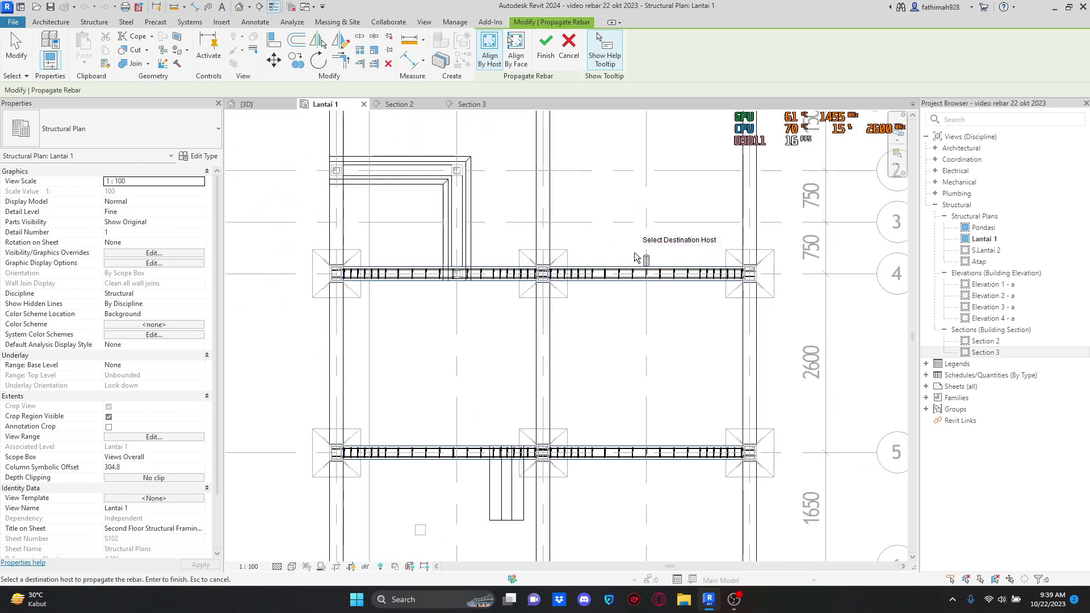
{"action": "scroll", "coordinate": [664, 281], "scroll_direction": "down", "scroll_amount": 4}
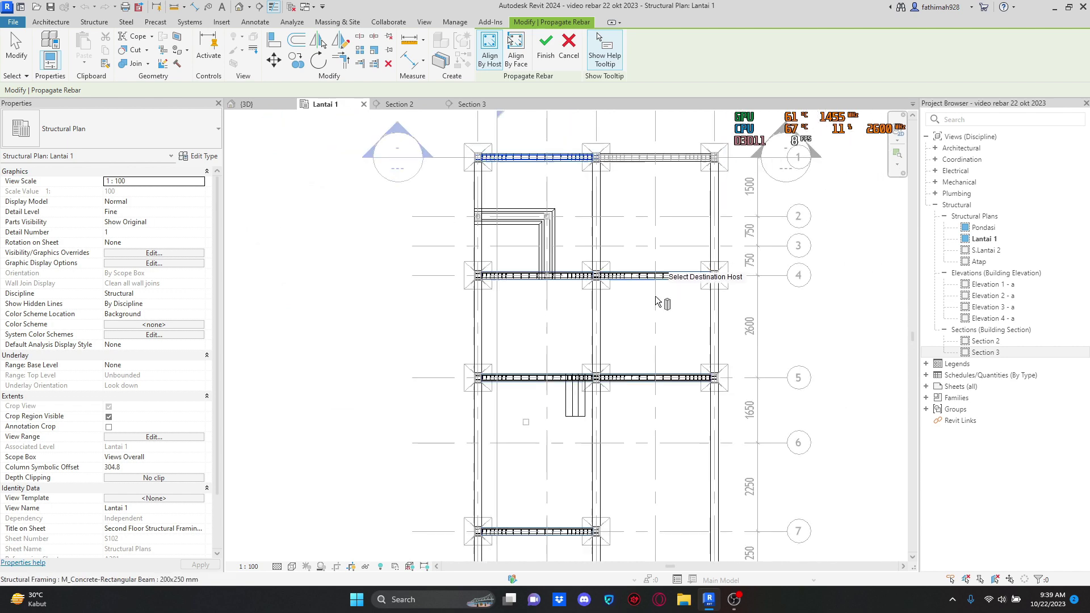
{"action": "scroll", "coordinate": [638, 343], "scroll_direction": "up", "scroll_amount": 2}
{"action": "middle_click_drag", "start_coordinate": [642, 353], "coordinate": [640, 217]}
{"action": "scroll", "coordinate": [624, 468], "scroll_direction": "up", "scroll_amount": 1}
{"action": "middle_click_drag", "start_coordinate": [615, 487], "coordinate": [632, 281]}
{"action": "middle_click_drag", "start_coordinate": [632, 306], "coordinate": [652, 426]}
{"action": "middle_click_drag", "start_coordinate": [620, 206], "coordinate": [666, 550]}
{"action": "scroll", "coordinate": [666, 551], "scroll_direction": "down", "scroll_amount": 2}
{"action": "scroll", "coordinate": [568, 369], "scroll_direction": "up", "scroll_amount": 4}
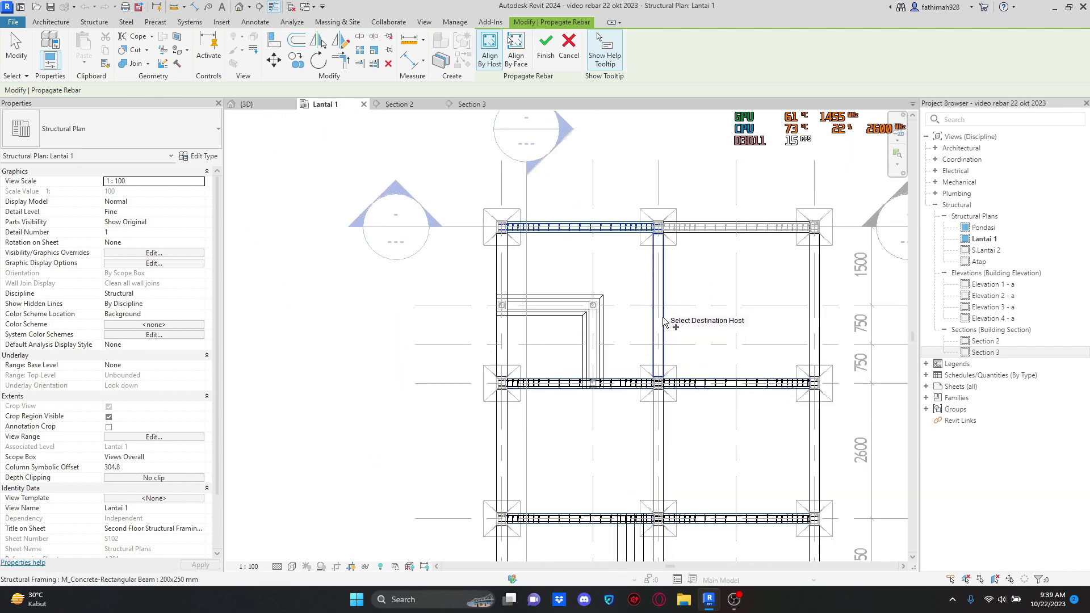
{"action": "left_click", "coordinate": [555, 55]}
Step: Examine how the grid 1 beam bars pass the middle column and which perpendicular beams still need reinforcement
{"action": "middle_click_drag", "start_coordinate": [646, 169], "coordinate": [630, 275]}
{"action": "scroll", "coordinate": [680, 254], "scroll_direction": "up", "scroll_amount": 2}
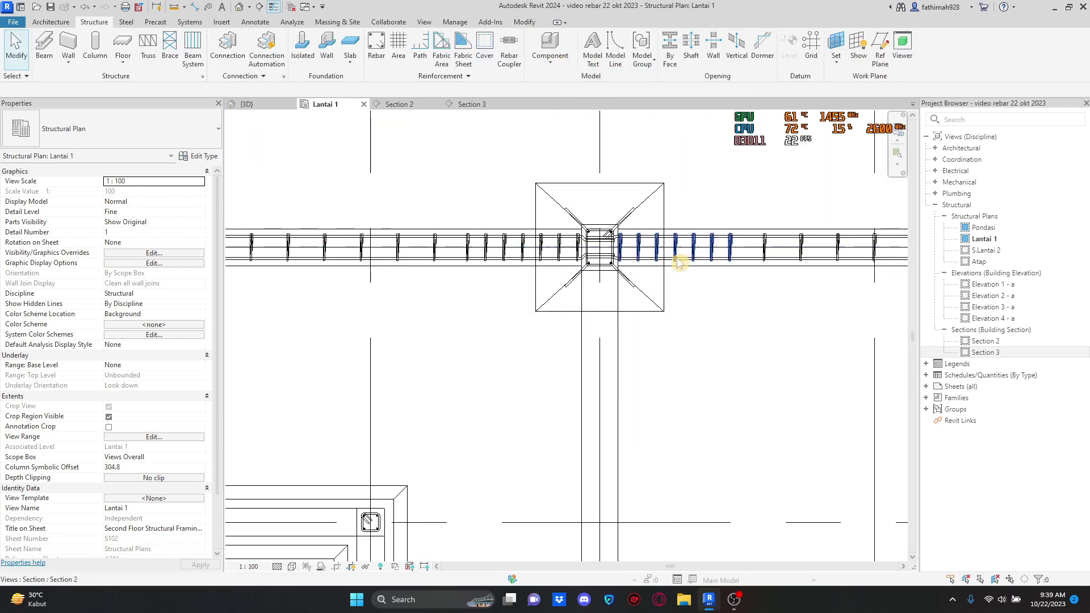
{"action": "scroll", "coordinate": [654, 269], "scroll_direction": "up", "scroll_amount": 3}
{"action": "scroll", "coordinate": [583, 306], "scroll_direction": "down", "scroll_amount": 4}
{"action": "scroll", "coordinate": [402, 357], "scroll_direction": "down", "scroll_amount": 2}
{"action": "middle_click_drag", "start_coordinate": [430, 356], "coordinate": [519, 178]}
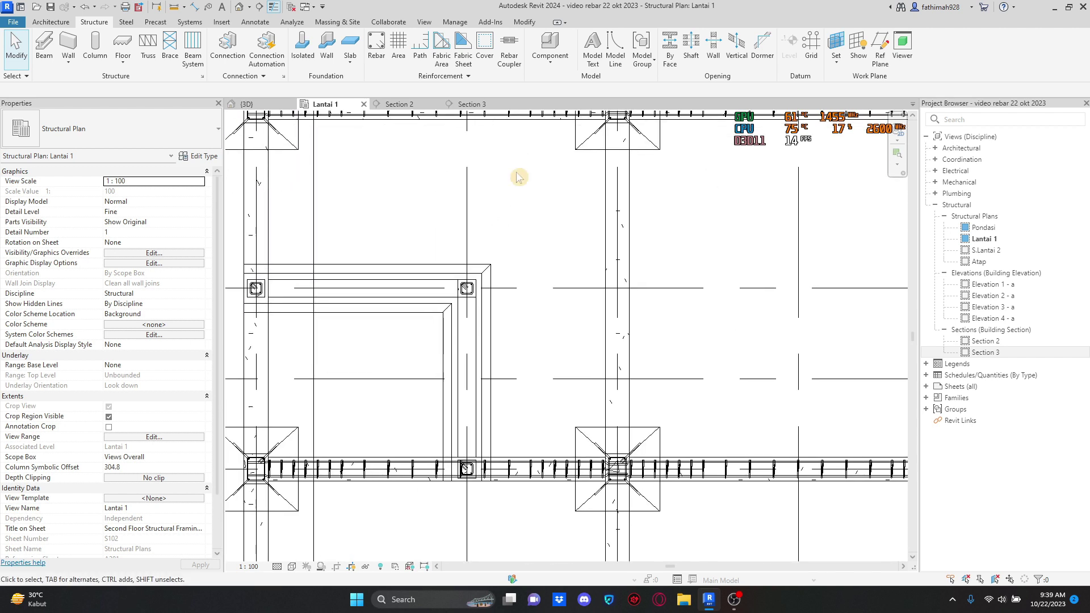
{"action": "scroll", "coordinate": [518, 178], "scroll_direction": "down", "scroll_amount": 1}
{"action": "middle_click_drag", "start_coordinate": [546, 267], "coordinate": [523, 312]}
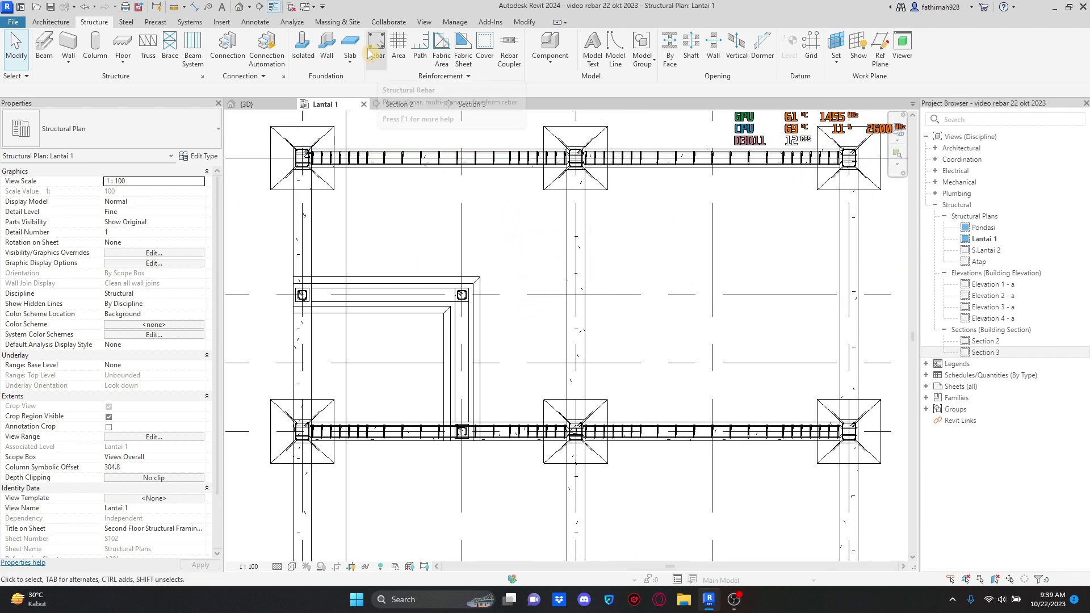
{"action": "scroll", "coordinate": [615, 277], "scroll_direction": "up", "scroll_amount": 2}
{"action": "middle_click_drag", "start_coordinate": [544, 121], "coordinate": [504, 270]}
{"action": "scroll", "coordinate": [503, 270], "scroll_direction": "up", "scroll_amount": 4}
{"action": "scroll", "coordinate": [479, 203], "scroll_direction": "down", "scroll_amount": 1}
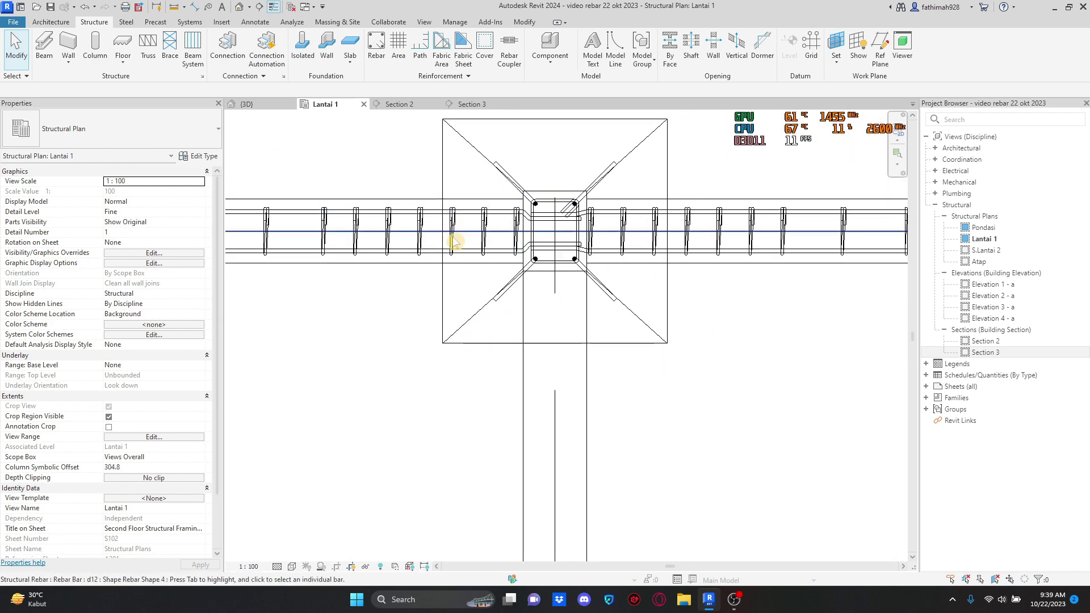
{"action": "scroll", "coordinate": [454, 238], "scroll_direction": "down", "scroll_amount": 2}
{"action": "scroll", "coordinate": [563, 286], "scroll_direction": "down", "scroll_amount": 1}
{"action": "middle_click_drag", "start_coordinate": [639, 321], "coordinate": [421, 224]}
{"action": "scroll", "coordinate": [698, 227], "scroll_direction": "down", "scroll_amount": 4}
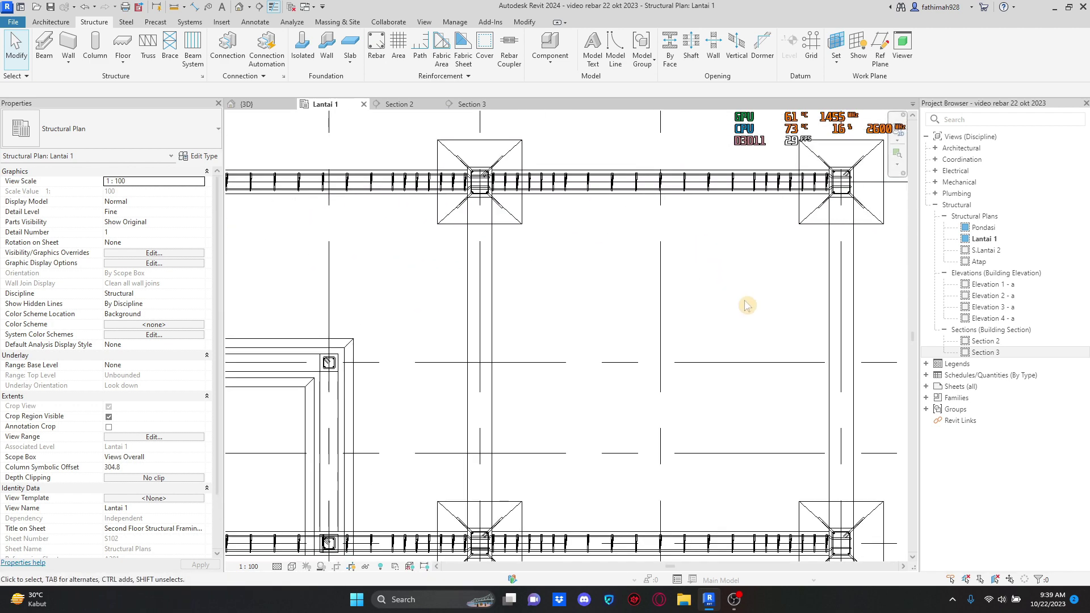
{"action": "scroll", "coordinate": [745, 307], "scroll_direction": "down", "scroll_amount": 2}
{"action": "middle_click_drag", "start_coordinate": [737, 326], "coordinate": [521, 117]}
{"action": "scroll", "coordinate": [555, 288], "scroll_direction": "down", "scroll_amount": 3}
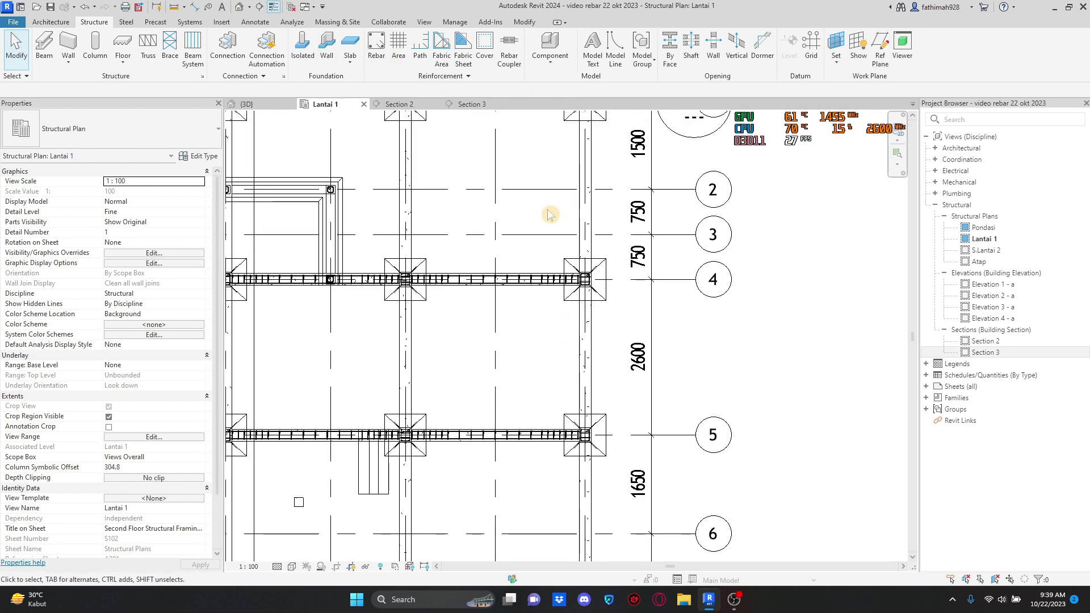
{"action": "scroll", "coordinate": [478, 395], "scroll_direction": "down", "scroll_amount": 3}
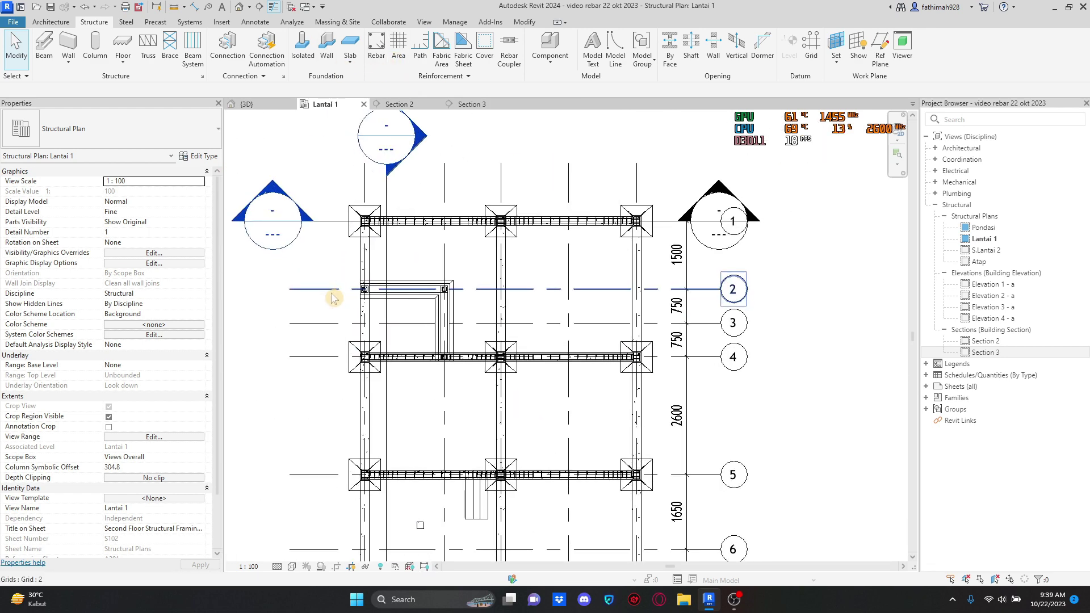
{"action": "scroll", "coordinate": [331, 296], "scroll_direction": "up", "scroll_amount": 4}
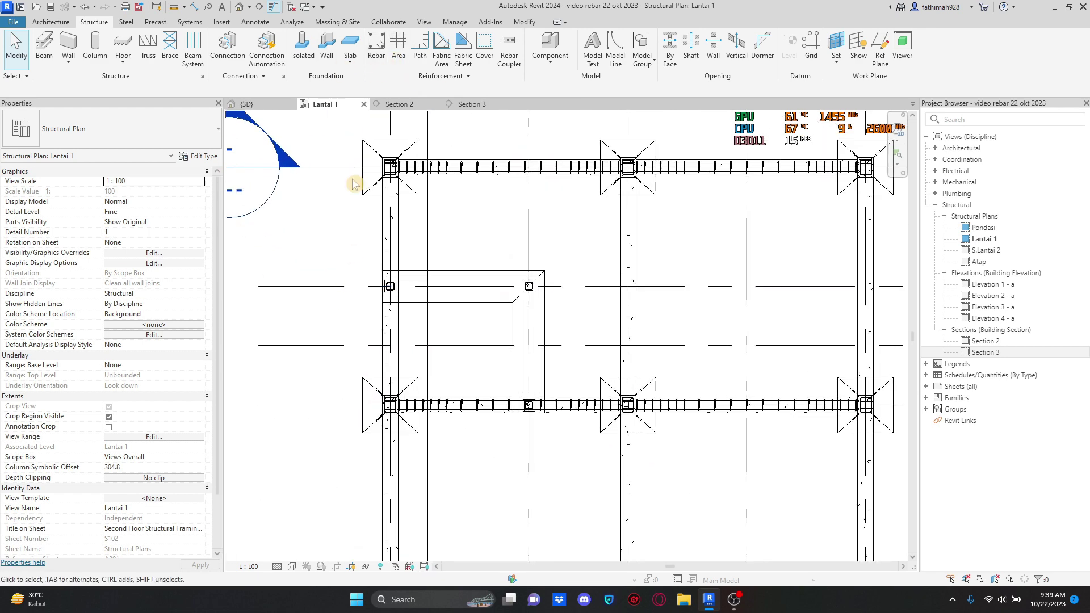
{"action": "left_click", "coordinate": [377, 52]}
{"action": "scroll", "coordinate": [392, 207], "scroll_direction": "up", "scroll_amount": 5}
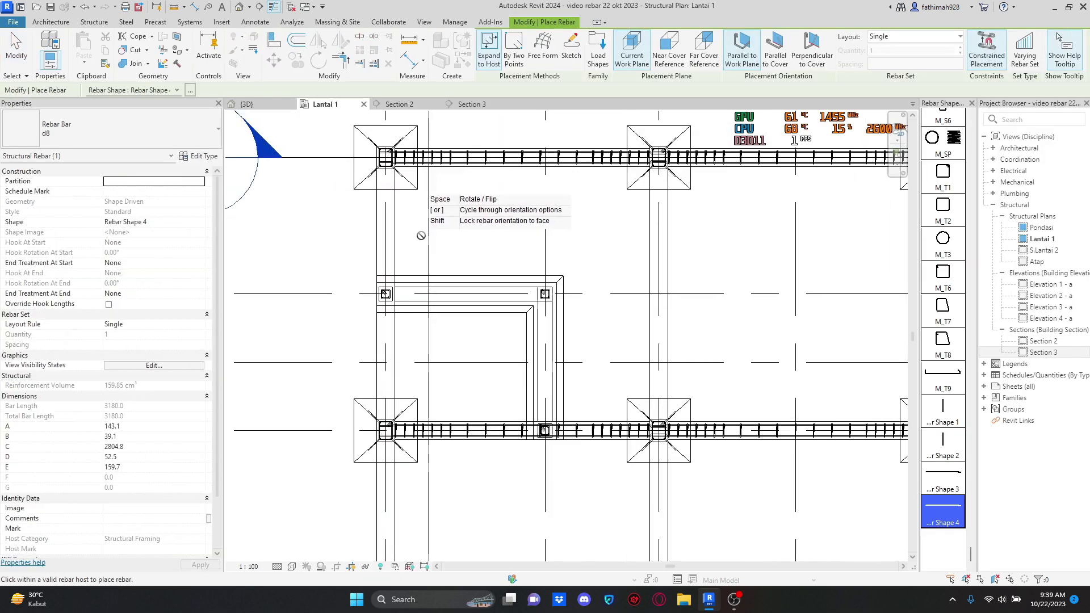
{"action": "scroll", "coordinate": [963, 469], "scroll_direction": "up", "scroll_amount": 1}
{"action": "scroll", "coordinate": [964, 468], "scroll_direction": "up", "scroll_amount": 3}
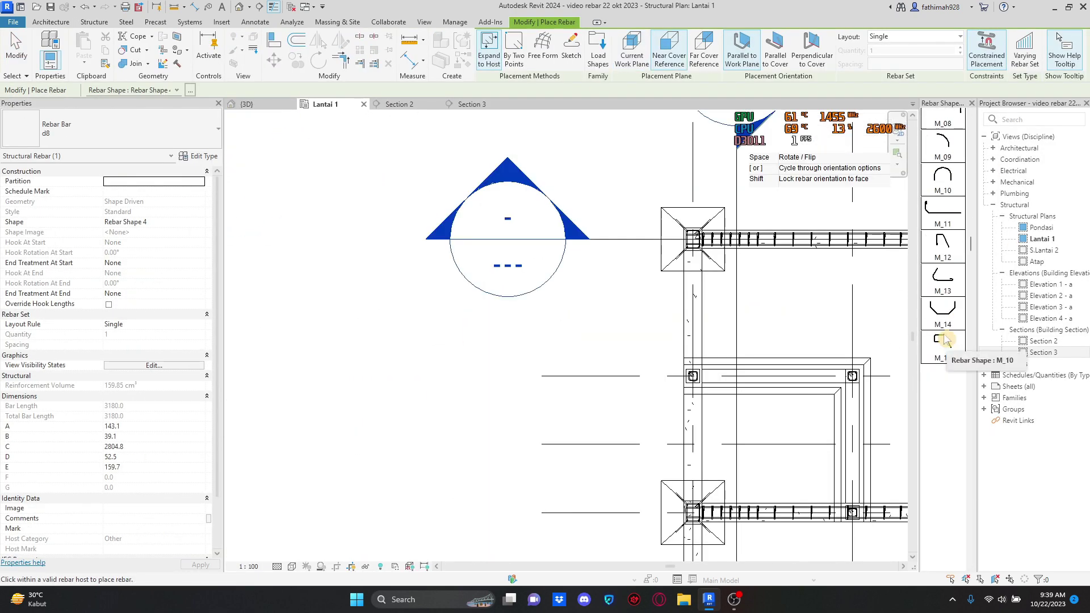
{"action": "left_click", "coordinate": [942, 448]}
{"action": "scroll", "coordinate": [624, 238], "scroll_direction": "up", "scroll_amount": 3}
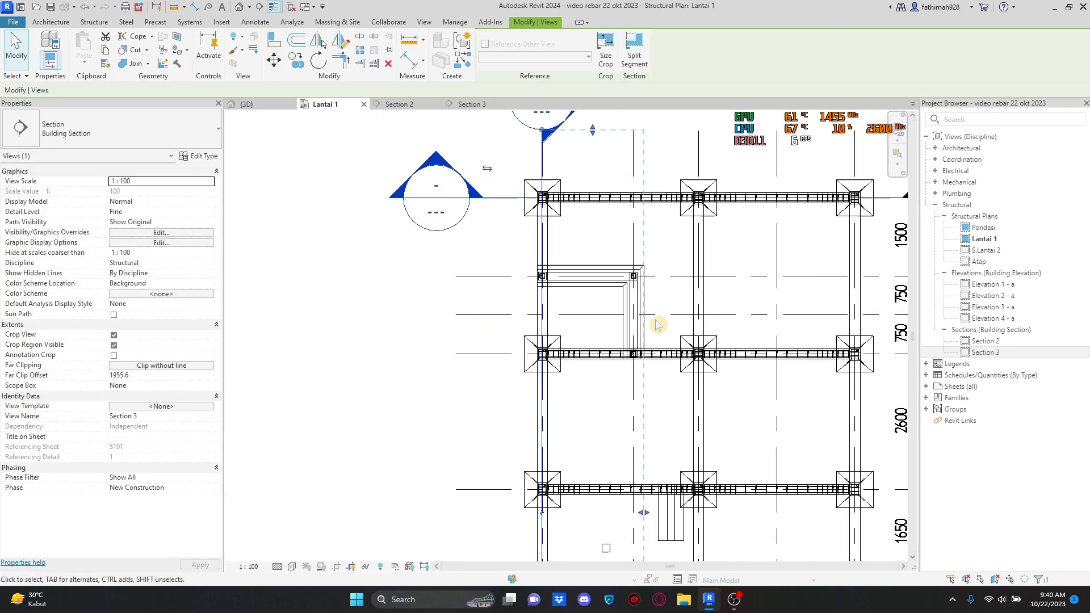
Step: Place a d8 M_T1 stirrup at the start of the first beam span in Section 3, laid out by number with spacing as 7 at 100 mm
{"action": "left_click", "coordinate": [471, 104]}
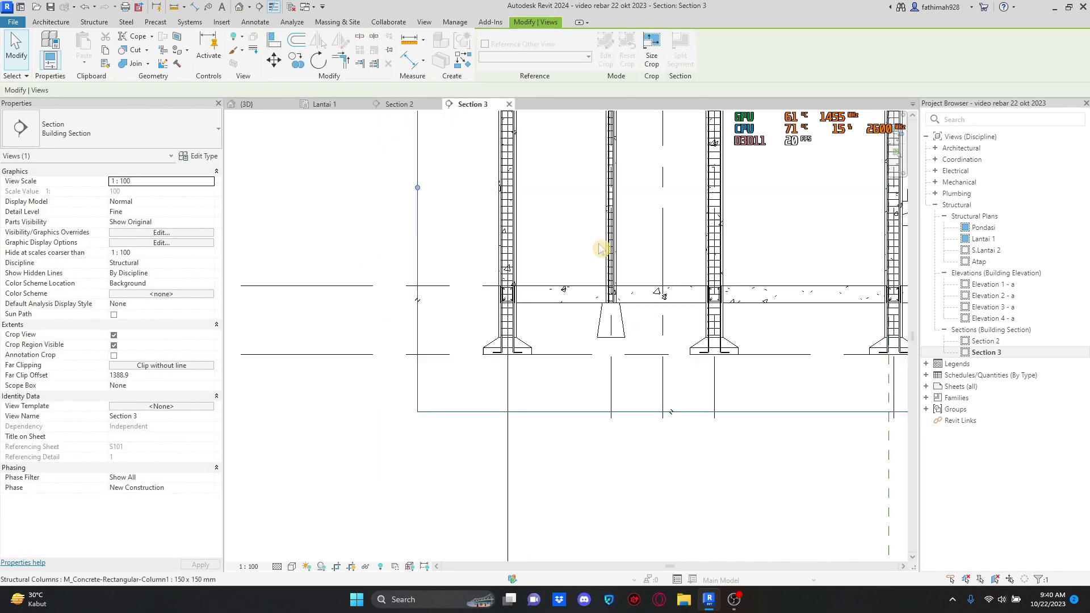
{"action": "scroll", "coordinate": [557, 288], "scroll_direction": "up", "scroll_amount": 4}
{"action": "left_click", "coordinate": [94, 22]}
{"action": "left_click", "coordinate": [372, 50]}
{"action": "scroll", "coordinate": [453, 301], "scroll_direction": "up", "scroll_amount": 3}
{"action": "key", "text": "Escape"}
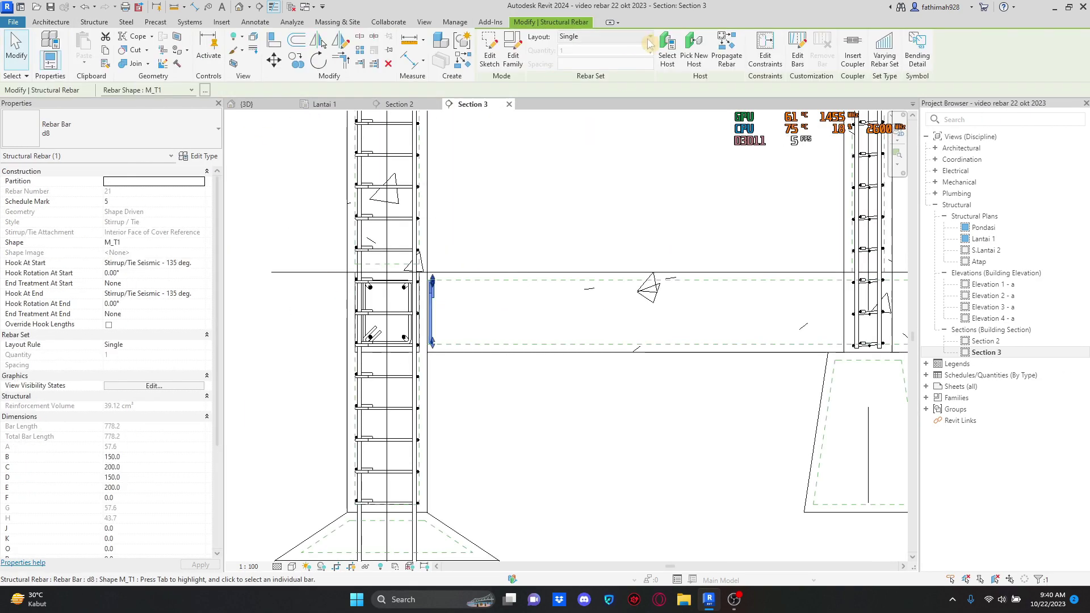
{"action": "left_click", "coordinate": [593, 85]}
{"action": "scroll", "coordinate": [542, 287], "scroll_direction": "down", "scroll_amount": 2}
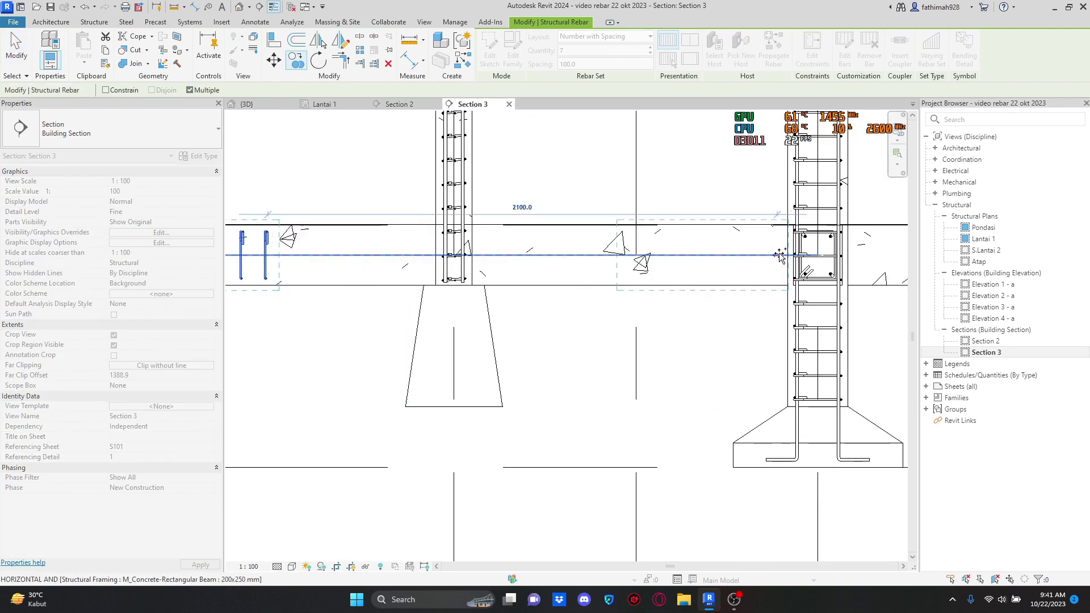
Step: Copy the stirrup set to the far end and the middle of the first span, with wider spacing in the middle
{"action": "left_click", "coordinate": [441, 253]}
{"action": "key", "text": "Escape"}
{"action": "scroll", "coordinate": [607, 274], "scroll_direction": "down", "scroll_amount": 2}
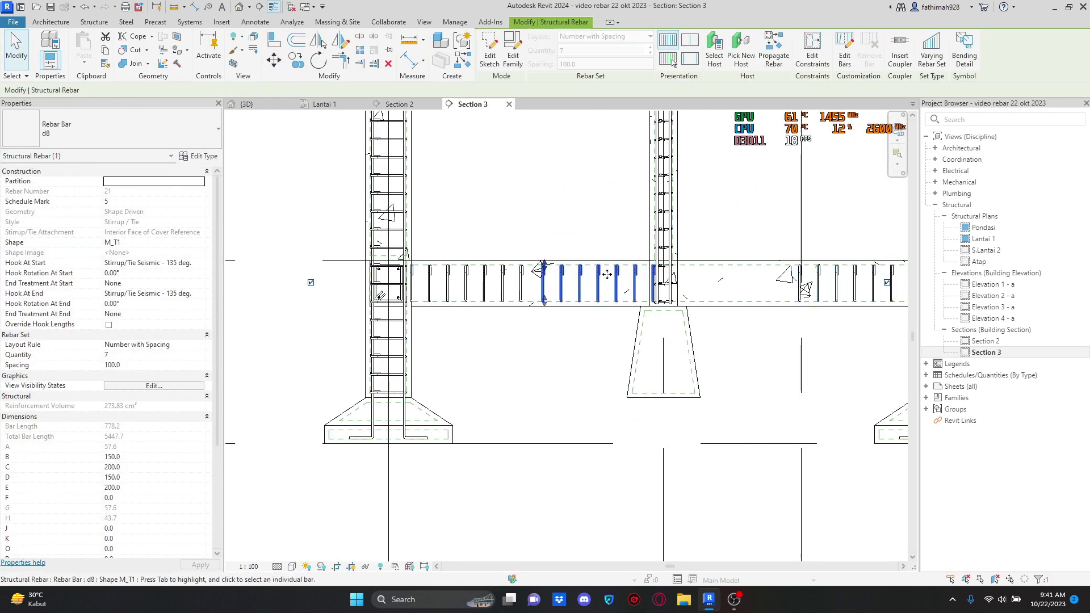
{"action": "scroll", "coordinate": [576, 219], "scroll_direction": "down", "scroll_amount": 5}
{"action": "key", "text": "Escape"}
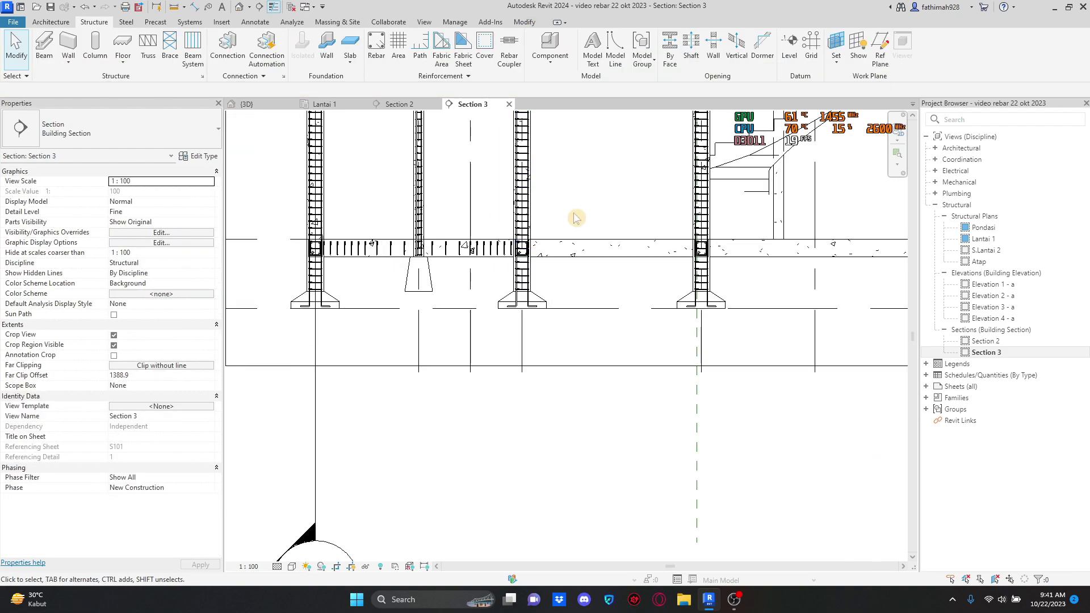
Step: Copy the first span's 100 mm spaced stirrup set along the beam into the neighbouring span
{"action": "scroll", "coordinate": [494, 255], "scroll_direction": "up", "scroll_amount": 6}
{"action": "left_click", "coordinate": [332, 348]}
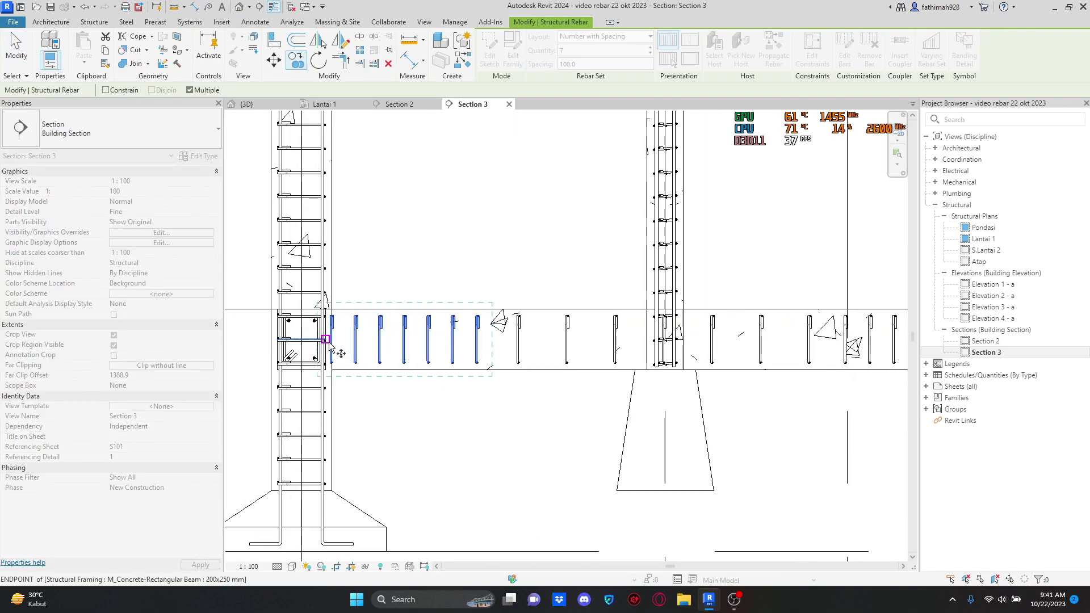
{"action": "scroll", "coordinate": [332, 349], "scroll_direction": "up", "scroll_amount": 2}
{"action": "key", "text": "c"}
{"action": "key", "text": "o"}
{"action": "scroll", "coordinate": [348, 305], "scroll_direction": "down", "scroll_amount": 3}
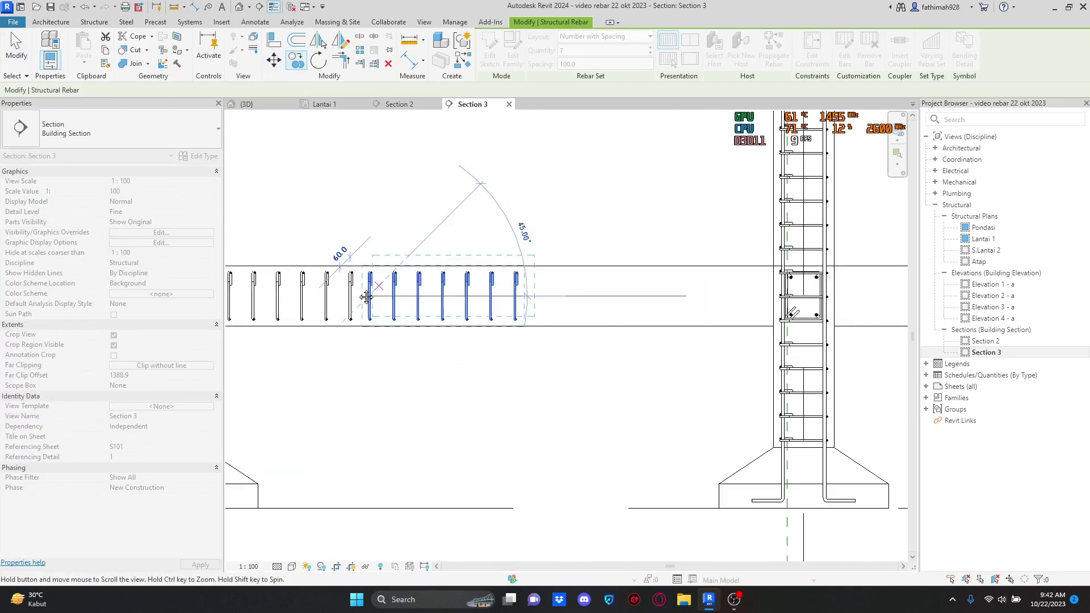
{"action": "key", "text": "Escape"}
Step: Place another M_T1 stirrup in the following beam span and lay it out by number with spacing
{"action": "left_click", "coordinate": [94, 22]}
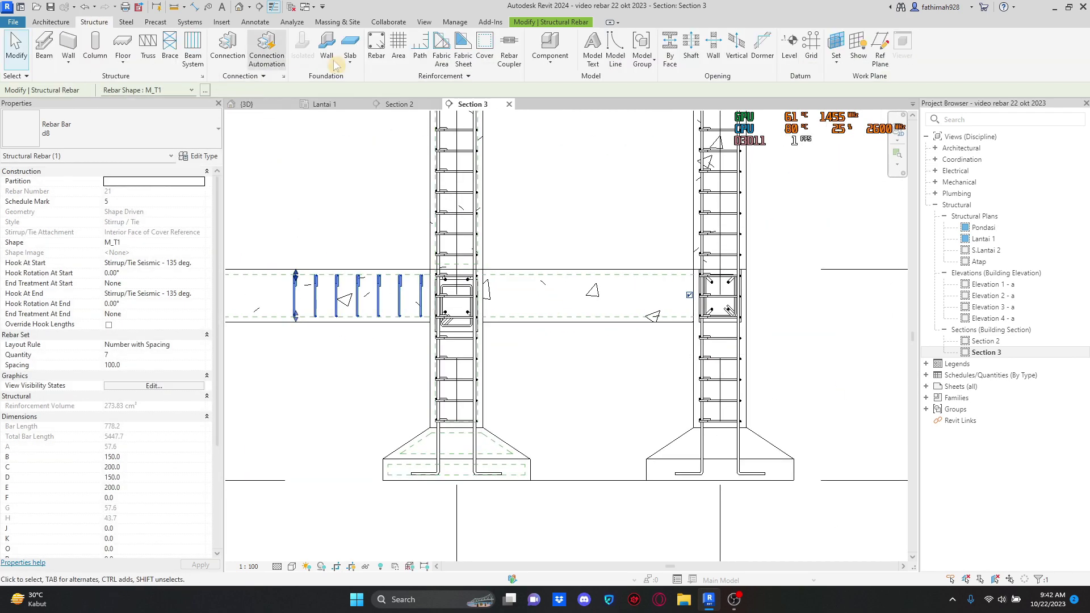
{"action": "left_click", "coordinate": [403, 49]}
{"action": "left_click", "coordinate": [459, 298]}
{"action": "key", "text": "Escape"}
{"action": "key", "text": "Escape"}
{"action": "left_click", "coordinate": [456, 289]}
{"action": "left_click", "coordinate": [650, 36]}
{"action": "left_click", "coordinate": [590, 73]}
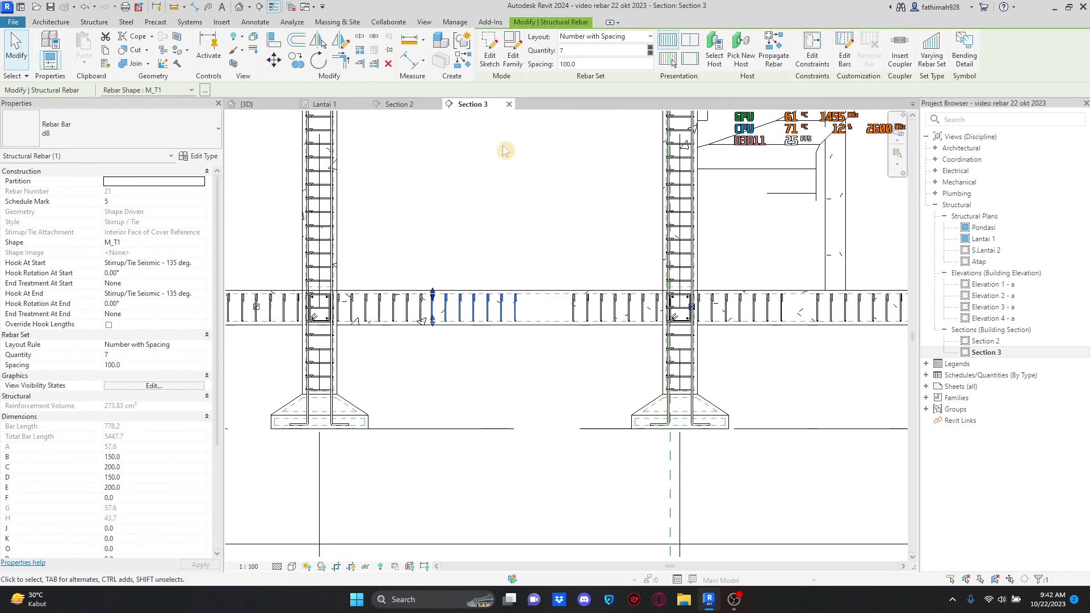
Step: Adjust the middle stirrup set of the second span to 6 stirrups at 200 mm spacing
{"action": "left_click", "coordinate": [650, 53]}
{"action": "scroll", "coordinate": [472, 255], "scroll_direction": "up", "scroll_amount": 2}
{"action": "left_click", "coordinate": [668, 338]}
{"action": "left_click", "coordinate": [650, 54]}
{"action": "key", "text": "Escape"}
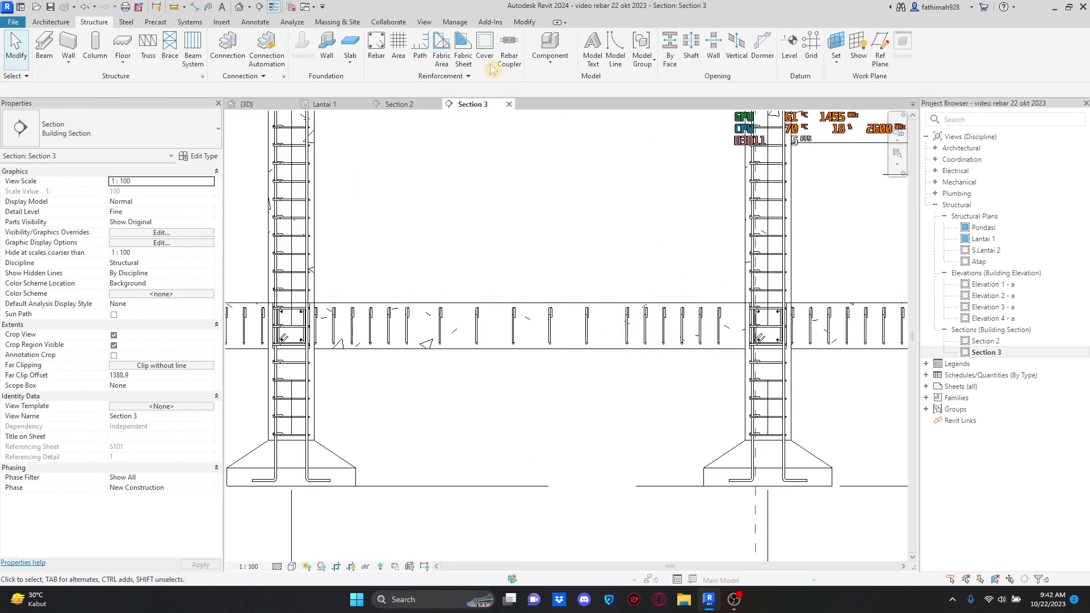
Step: Move the second span's middle stirrup set horizontally to even out the gaps to the end sets
{"action": "key", "text": "m"}
{"action": "key", "text": "v"}
{"action": "left_click", "coordinate": [723, 348]}
{"action": "left_click", "coordinate": [751, 348]}
{"action": "left_click", "coordinate": [631, 341]}
{"action": "left_click", "coordinate": [650, 48]}
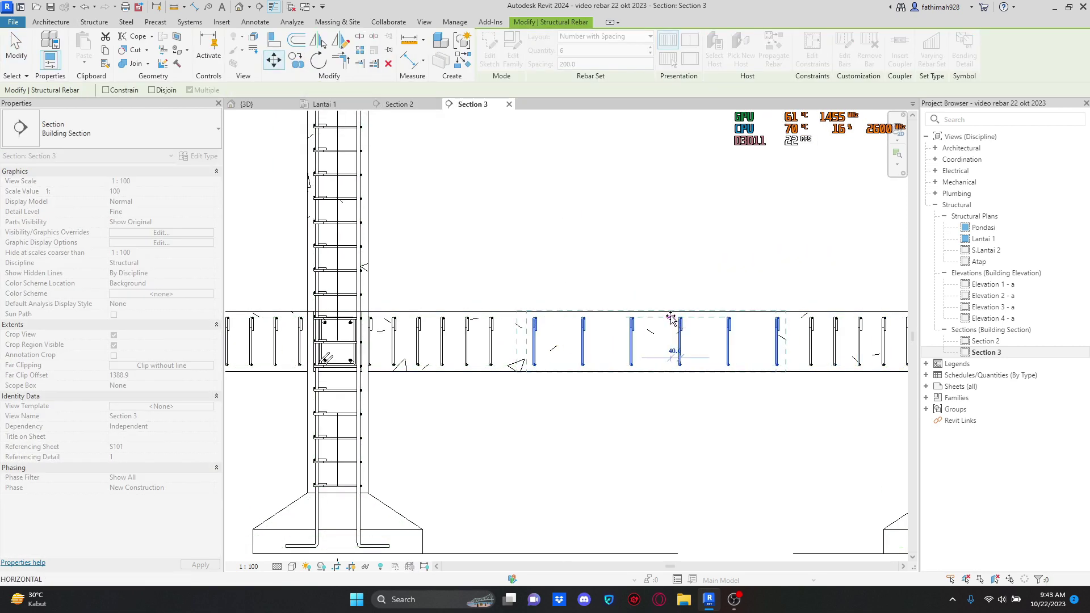
Step: Move the 100 mm spaced stirrup set at the far column sideways so its last stirrup sits outside the column bars
{"action": "scroll", "coordinate": [631, 309], "scroll_direction": "down", "scroll_amount": 3}
{"action": "middle_click_drag", "start_coordinate": [880, 309], "coordinate": [631, 310]}
{"action": "scroll", "coordinate": [747, 287], "scroll_direction": "up", "scroll_amount": 5}
{"action": "key", "text": "m"}
{"action": "key", "text": "v"}
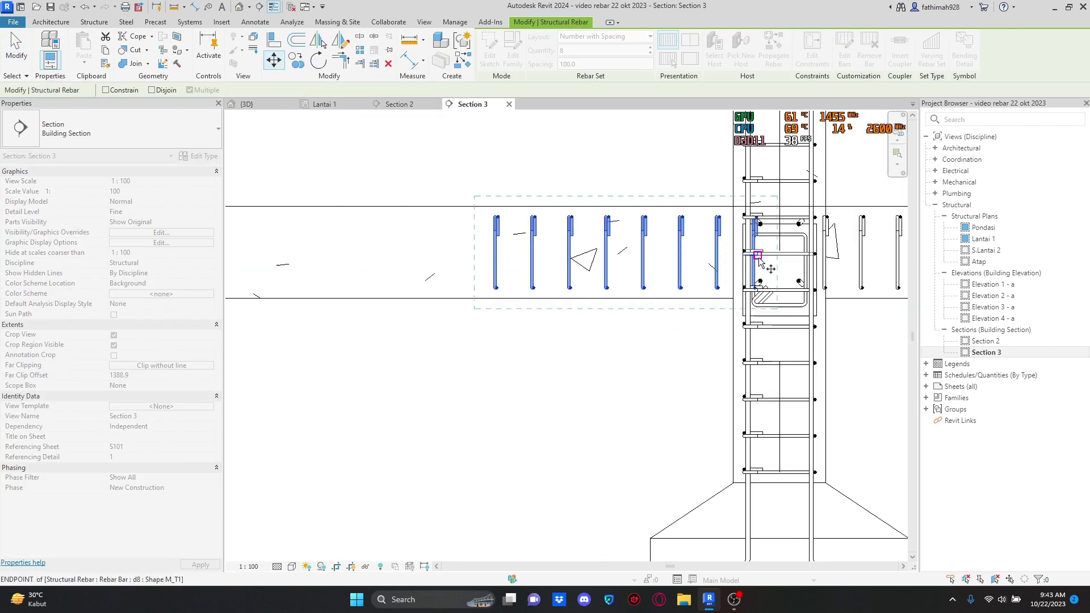
{"action": "left_click", "coordinate": [758, 257]}
{"action": "left_click", "coordinate": [725, 256]}
Step: Lay out the long span's middle stirrups as 11 at 200 mm spacing and move the set sideways to even the end gaps
{"action": "scroll", "coordinate": [725, 256], "scroll_direction": "down", "scroll_amount": 3}
{"action": "middle_click_drag", "start_coordinate": [286, 260], "coordinate": [515, 299]}
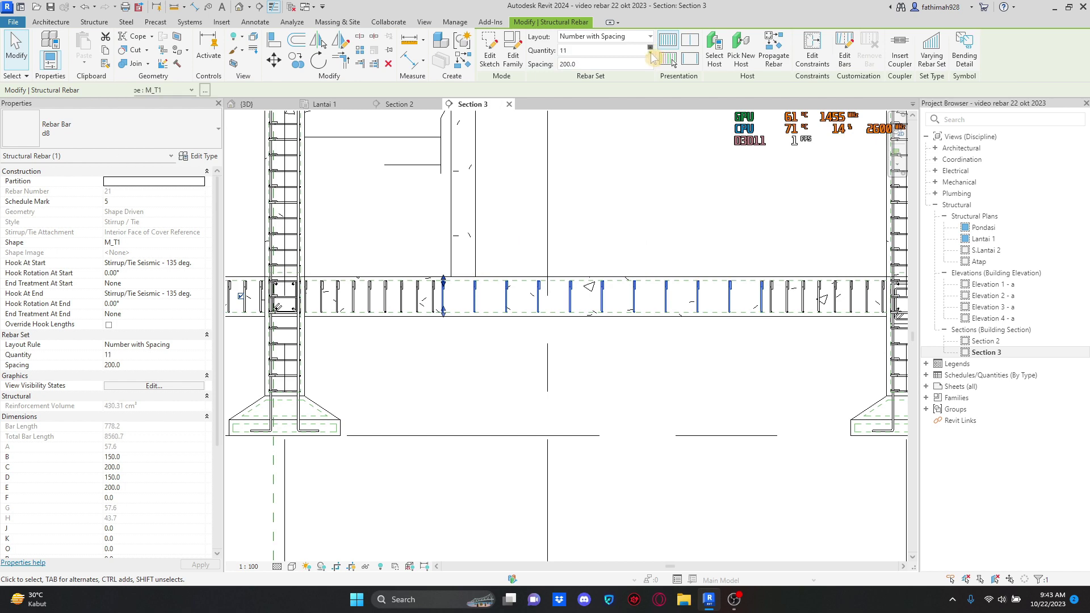
{"action": "key", "text": "m"}
{"action": "key", "text": "v"}
{"action": "left_click", "coordinate": [587, 282]}
{"action": "left_click", "coordinate": [605, 282]}
{"action": "key", "text": "Escape"}
Step: Place straight d12 bars of shape M_00 along the top of the beam spans in Section 3
{"action": "scroll", "coordinate": [606, 283], "scroll_direction": "down", "scroll_amount": 4}
{"action": "middle_click_drag", "start_coordinate": [688, 248], "coordinate": [823, 255]}
{"action": "scroll", "coordinate": [681, 301], "scroll_direction": "up", "scroll_amount": 5}
{"action": "left_click", "coordinate": [463, 50]}
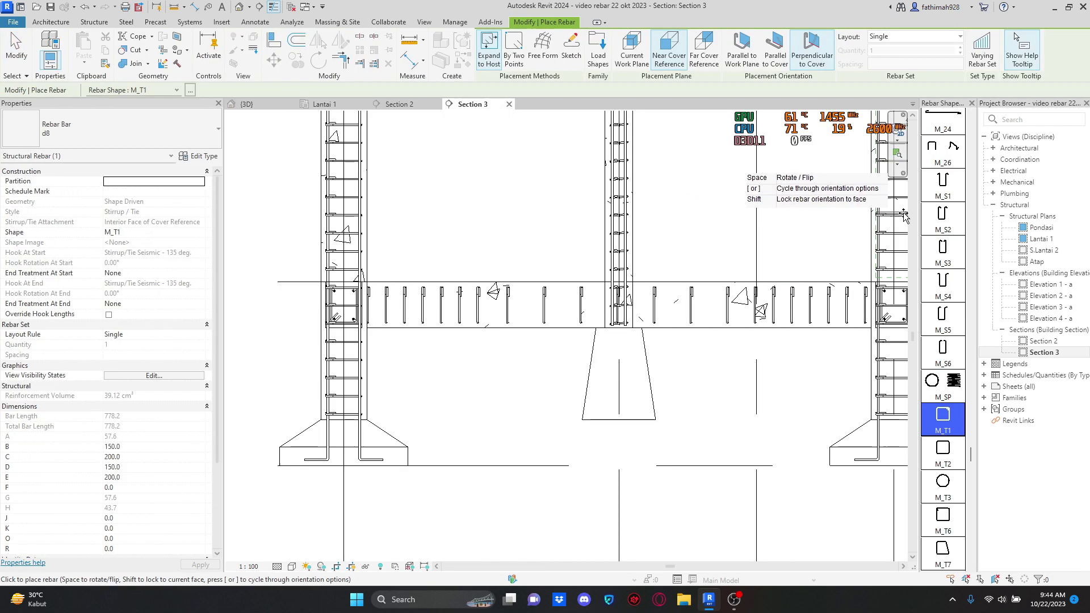
{"action": "scroll", "coordinate": [942, 227], "scroll_direction": "up", "scroll_amount": 10}
{"action": "left_click", "coordinate": [942, 125]}
{"action": "scroll", "coordinate": [568, 301], "scroll_direction": "up", "scroll_amount": 4}
{"action": "left_click", "coordinate": [114, 130]}
{"action": "left_click", "coordinate": [34, 208]}
{"action": "scroll", "coordinate": [635, 335], "scroll_direction": "down", "scroll_amount": 3}
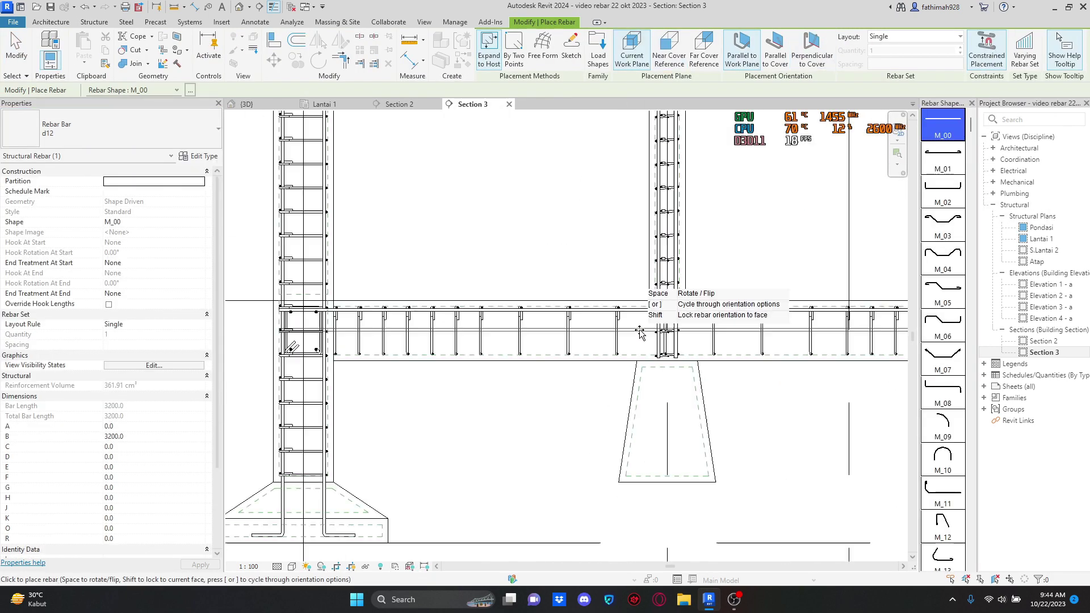
{"action": "left_click", "coordinate": [562, 303]}
{"action": "middle_click_drag", "start_coordinate": [561, 283], "coordinate": [464, 279]}
{"action": "key", "text": "Escape"}
Step: Edit the first-span top bar's sketch, adding a 24 mm vertical offset line and a lowered horizontal segment across the outer column
{"action": "scroll", "coordinate": [488, 284], "scroll_direction": "down", "scroll_amount": 2}
{"action": "scroll", "coordinate": [755, 341], "scroll_direction": "up", "scroll_amount": 4}
{"action": "left_click", "coordinate": [568, 251]}
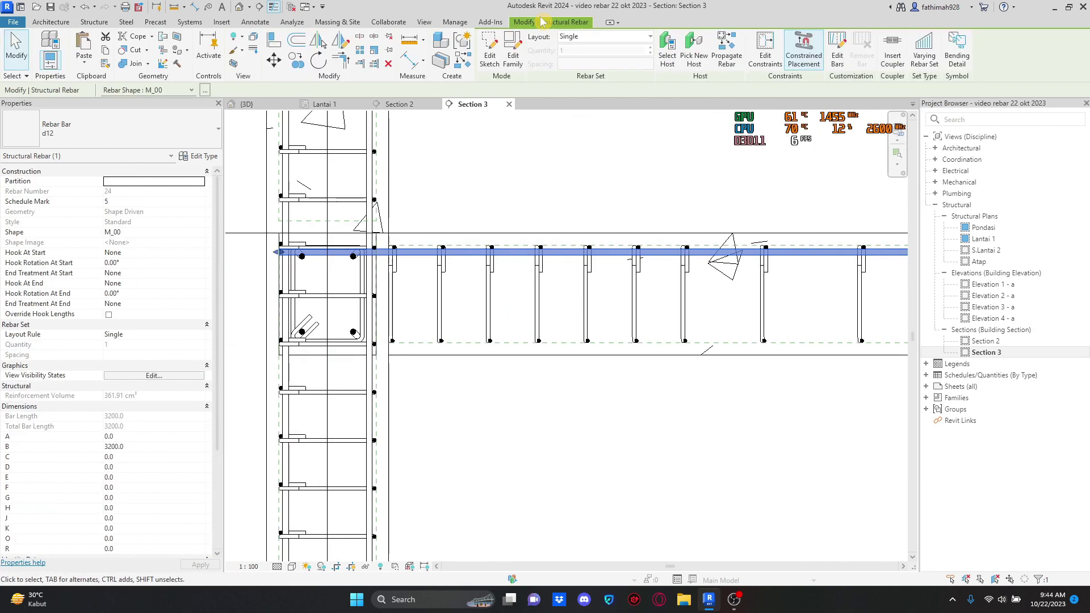
{"action": "left_click", "coordinate": [489, 50]}
{"action": "scroll", "coordinate": [363, 256], "scroll_direction": "up", "scroll_amount": 4}
{"action": "left_click", "coordinate": [510, 38]}
{"action": "left_click", "coordinate": [561, 228]}
{"action": "type", "text": "24"}
{"action": "key", "text": "Return"}
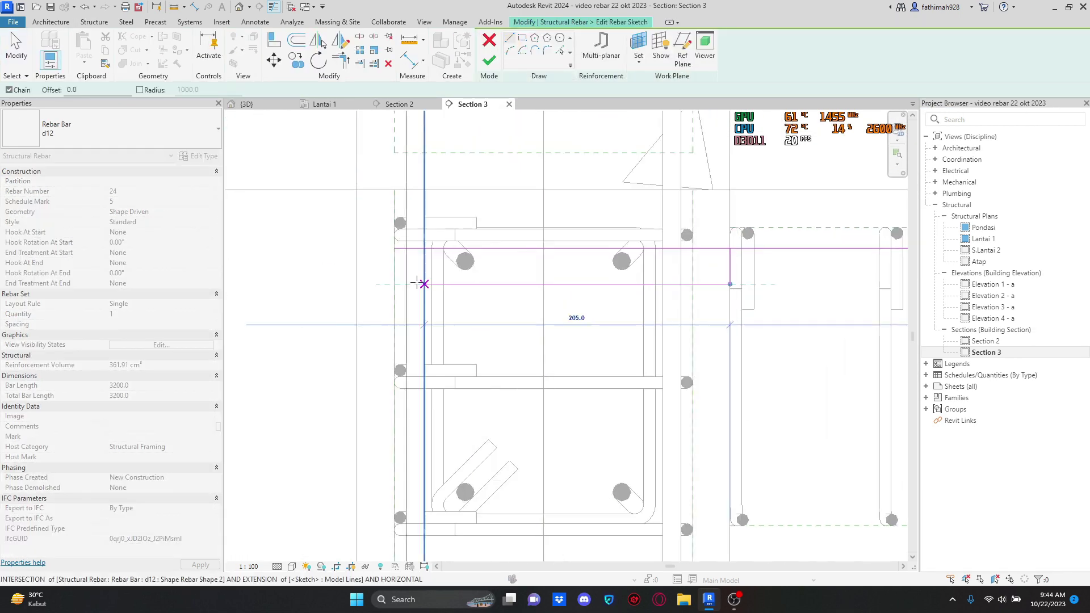
{"action": "left_click", "coordinate": [394, 284]}
Step: Connect the lowered segment to the first-span bar with a diagonal at the outer column and trim the excess sketch line
{"action": "left_click", "coordinate": [662, 270]}
{"action": "left_click", "coordinate": [559, 325]}
{"action": "left_click", "coordinate": [344, 60]}
{"action": "scroll", "coordinate": [647, 331], "scroll_direction": "down", "scroll_amount": 2}
{"action": "scroll", "coordinate": [647, 331], "scroll_direction": "down", "scroll_amount": 8}
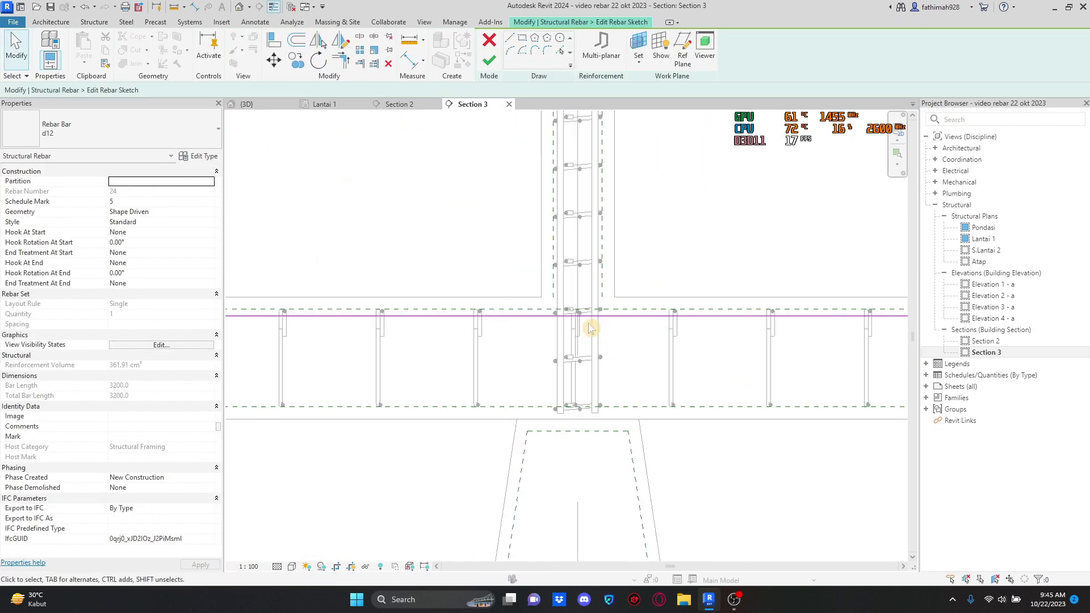
Step: Sketch a lowered horizontal segment across the next column at the other end of the first-span top bar
{"action": "scroll", "coordinate": [574, 316], "scroll_direction": "up", "scroll_amount": 8}
{"action": "left_click", "coordinate": [510, 38]}
{"action": "scroll", "coordinate": [478, 284], "scroll_direction": "up", "scroll_amount": 2}
{"action": "left_click", "coordinate": [458, 309]}
{"action": "scroll", "coordinate": [482, 325], "scroll_direction": "up", "scroll_amount": 3}
{"action": "left_click", "coordinate": [442, 379]}
{"action": "middle_click_drag", "start_coordinate": [760, 381], "coordinate": [553, 365]}
{"action": "left_click", "coordinate": [761, 365]}
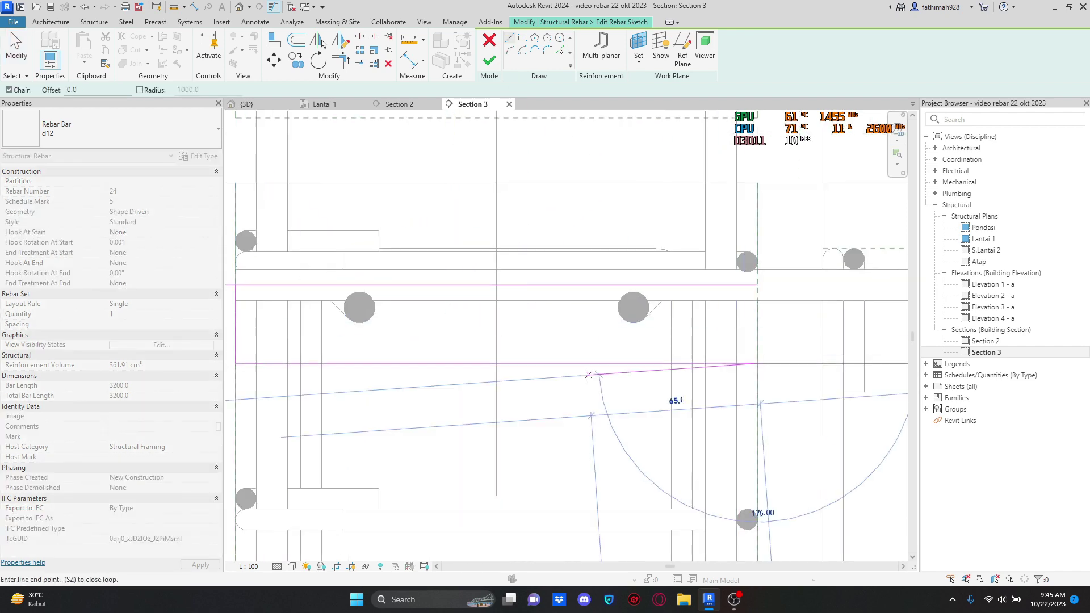
Step: Join the first-span bar to its lowered segment with a diagonal line between the beam end and the column cover
{"action": "scroll", "coordinate": [588, 374], "scroll_direction": "down", "scroll_amount": 2}
{"action": "middle_click_drag", "start_coordinate": [363, 352], "coordinate": [526, 355]}
{"action": "key", "text": "Escape"}
{"action": "left_click", "coordinate": [477, 318]}
{"action": "left_click", "coordinate": [518, 369]}
{"action": "key", "text": "Escape"}
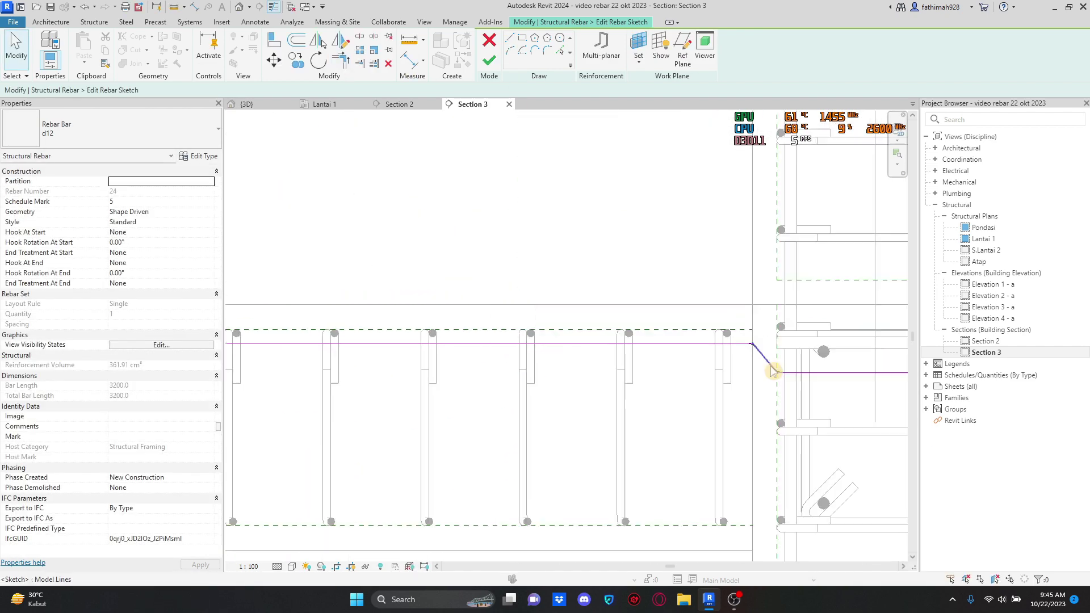
Step: Edit the second-span top bar's sketch, giving its start a lowered segment through the column and a diagonal connection
{"action": "middle_click_drag", "start_coordinate": [773, 372], "coordinate": [501, 319]}
{"action": "scroll", "coordinate": [501, 319], "scroll_direction": "up", "scroll_amount": 2}
{"action": "scroll", "coordinate": [499, 257], "scroll_direction": "up", "scroll_amount": 4}
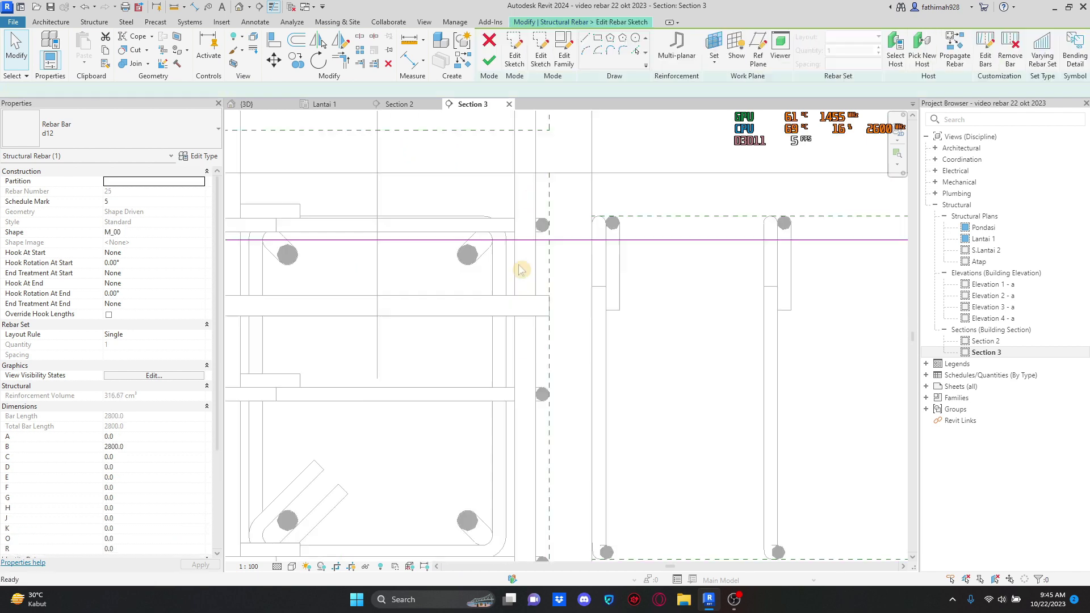
{"action": "double_click", "coordinate": [518, 272]}
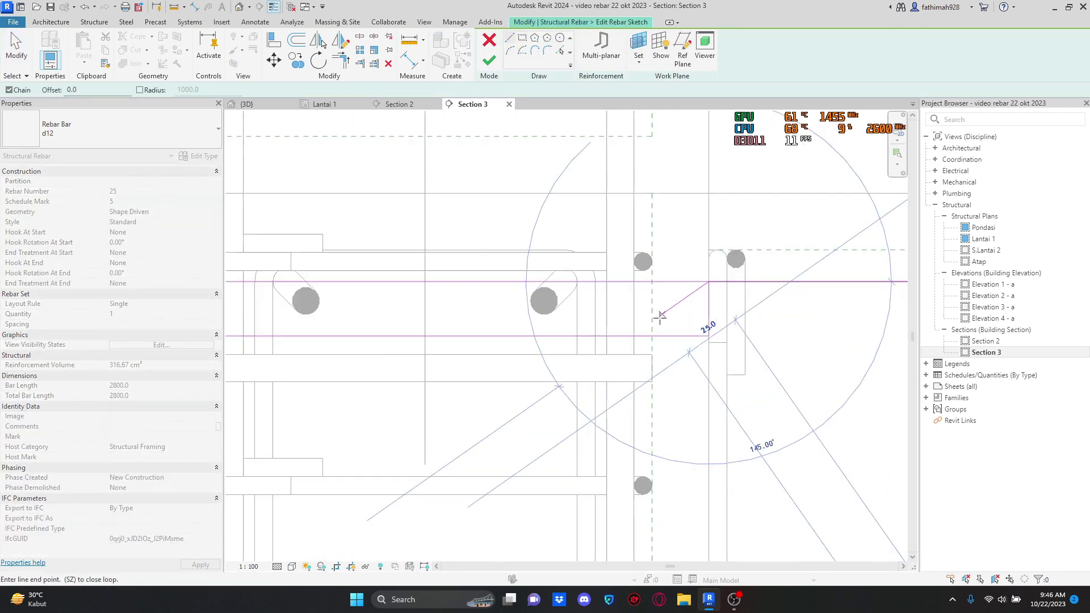
{"action": "key", "text": "Escape"}
{"action": "key", "text": "Escape"}
{"action": "scroll", "coordinate": [688, 319], "scroll_direction": "down", "scroll_amount": 3}
{"action": "middle_click_drag", "start_coordinate": [688, 318], "coordinate": [524, 311]}
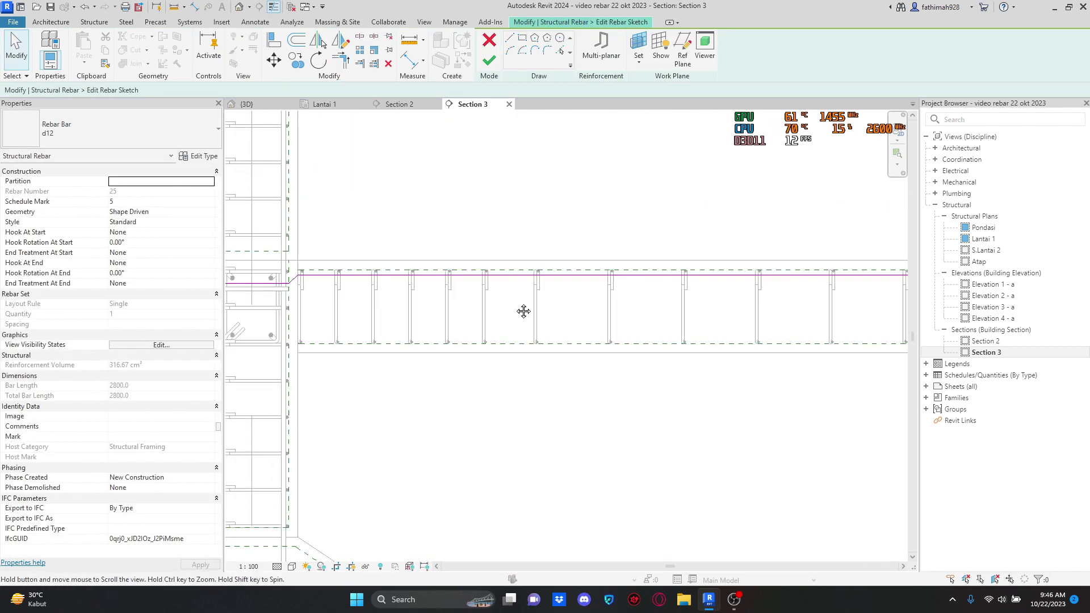
Step: Crank the second-span bar's other end with a diagonal, trim and delete the leftover lines, and finish the sketch
{"action": "left_click", "coordinate": [393, 346]}
{"action": "left_click", "coordinate": [511, 389]}
{"action": "left_click", "coordinate": [340, 60]}
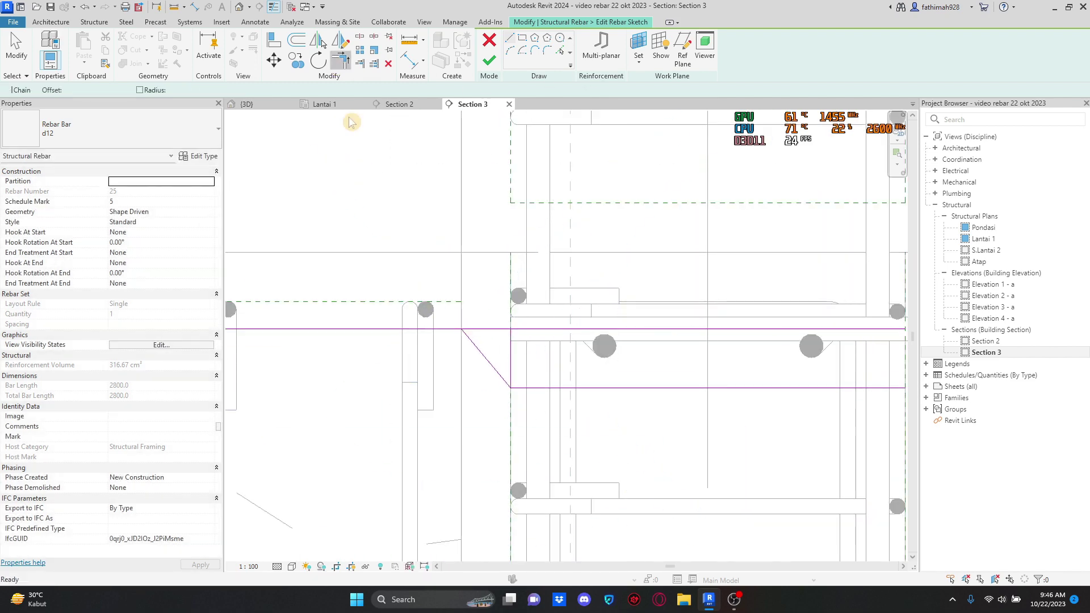
{"action": "left_click", "coordinate": [437, 329]}
{"action": "left_click", "coordinate": [483, 355]}
{"action": "left_click", "coordinate": [510, 364]}
{"action": "key", "text": "Delete"}
{"action": "left_click", "coordinate": [489, 60]}
Step: Raise the cranked end segments of the second-span top bar to separate it from the adjoining bars at the columns
{"action": "scroll", "coordinate": [431, 291], "scroll_direction": "down", "scroll_amount": 3}
{"action": "scroll", "coordinate": [498, 419], "scroll_direction": "up", "scroll_amount": 2}
{"action": "left_click_drag", "start_coordinate": [561, 316], "coordinate": [559, 300]}
{"action": "middle_click_drag", "start_coordinate": [401, 332], "coordinate": [574, 316]}
{"action": "left_click_drag", "start_coordinate": [742, 286], "coordinate": [744, 283]}
Step: Adjust the cranked end of the first-span top bar at the outer column by shifting its lowered segment slightly upward
{"action": "left_click", "coordinate": [497, 335]}
{"action": "scroll", "coordinate": [494, 336], "scroll_direction": "down", "scroll_amount": 3}
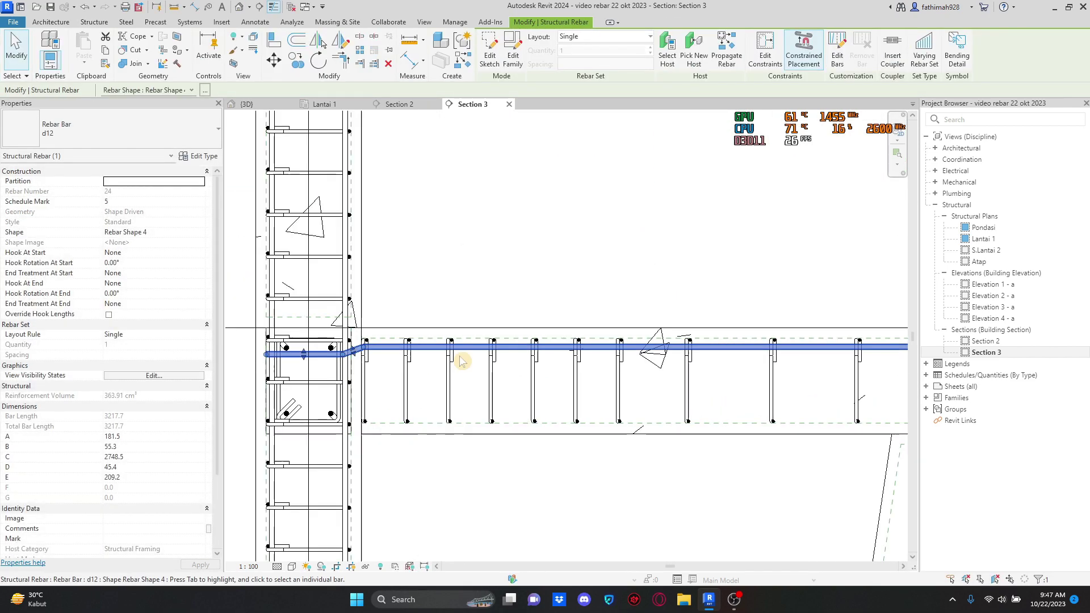
{"action": "scroll", "coordinate": [267, 355], "scroll_direction": "up", "scroll_amount": 6}
{"action": "left_click_drag", "start_coordinate": [507, 348], "coordinate": [495, 342]}
{"action": "left_click_drag", "start_coordinate": [508, 345], "coordinate": [508, 341]}
{"action": "scroll", "coordinate": [508, 342], "scroll_direction": "down", "scroll_amount": 7}
{"action": "middle_click_drag", "start_coordinate": [852, 358], "coordinate": [549, 296]}
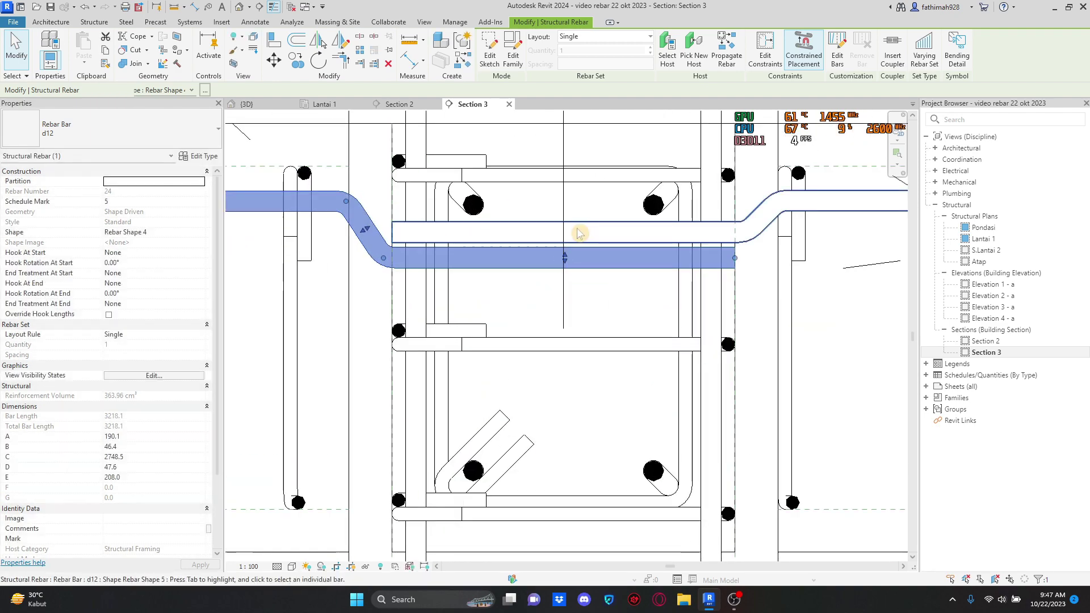
Step: Check how the second-span top bar's cranked ends pass through both supporting columns
{"action": "left_click", "coordinate": [578, 233]}
{"action": "scroll", "coordinate": [578, 233], "scroll_direction": "down", "scroll_amount": 6}
{"action": "middle_click_drag", "start_coordinate": [577, 233], "coordinate": [453, 282]}
{"action": "left_click", "coordinate": [571, 341]}
{"action": "scroll", "coordinate": [609, 376], "scroll_direction": "down", "scroll_amount": 4}
{"action": "scroll", "coordinate": [604, 374], "scroll_direction": "up", "scroll_amount": 4}
Step: Edit the third-span top bar's sketch, adding a lowered horizontal segment across its first column and a diagonal connection
{"action": "left_click", "coordinate": [541, 288]}
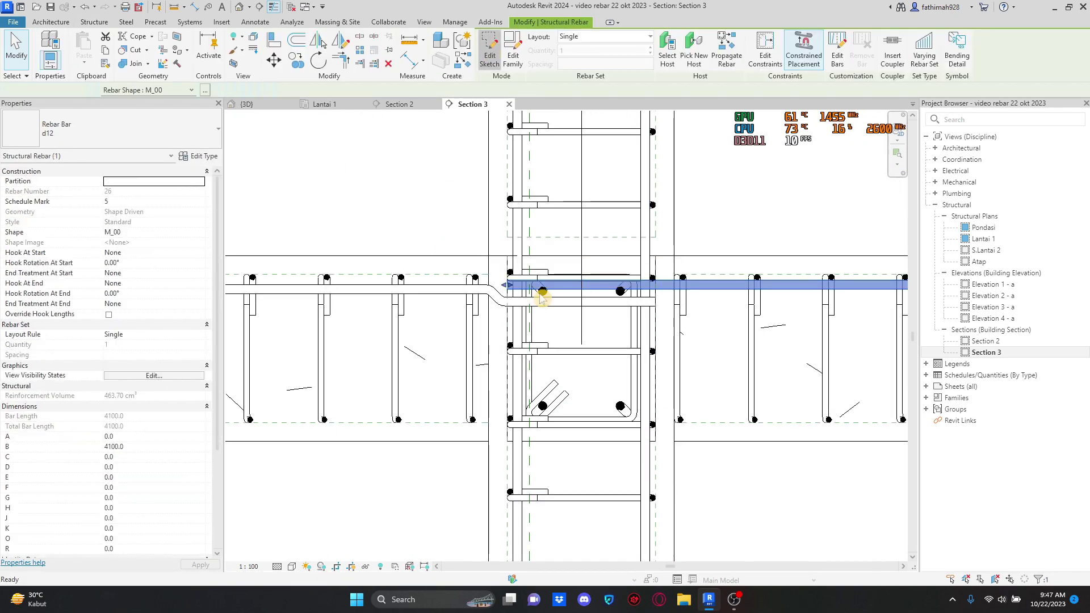
{"action": "left_click", "coordinate": [489, 50]}
{"action": "left_click", "coordinate": [509, 38]}
{"action": "scroll", "coordinate": [643, 266], "scroll_direction": "up", "scroll_amount": 3}
{"action": "left_click", "coordinate": [674, 315]}
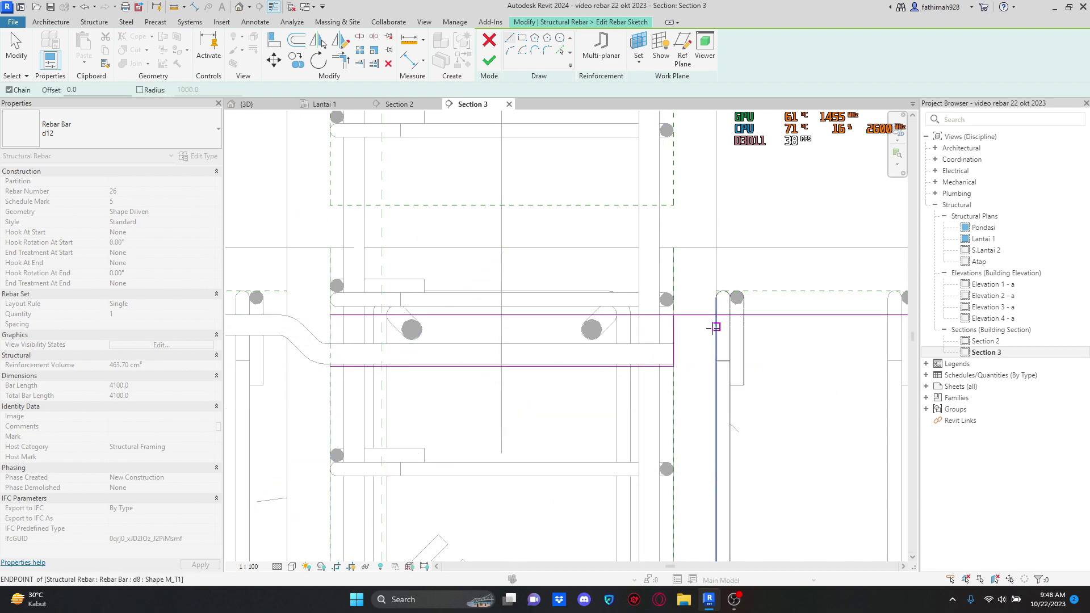
{"action": "left_click", "coordinate": [678, 375]}
{"action": "key", "text": "Escape"}
{"action": "key", "text": "Escape"}
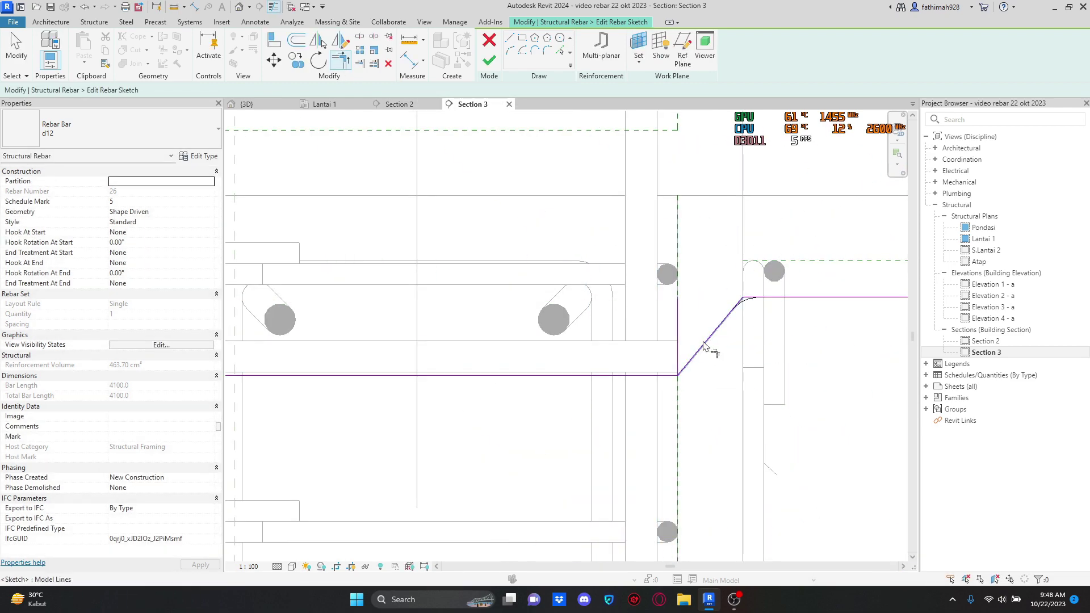
Step: Shift the third-span bar's lowered segment down and adjust the line ends where it meets the diagonal near the column cover
{"action": "scroll", "coordinate": [607, 332], "scroll_direction": "down", "scroll_amount": 1}
{"action": "left_click_drag", "start_coordinate": [618, 291], "coordinate": [618, 310]}
{"action": "middle_click_drag", "start_coordinate": [738, 307], "coordinate": [560, 347]}
{"action": "left_click_drag", "start_coordinate": [524, 362], "coordinate": [555, 362]}
{"action": "scroll", "coordinate": [559, 397], "scroll_direction": "up", "scroll_amount": 1}
{"action": "left_click", "coordinate": [546, 323]}
{"action": "left_click_drag", "start_coordinate": [519, 356], "coordinate": [537, 357]}
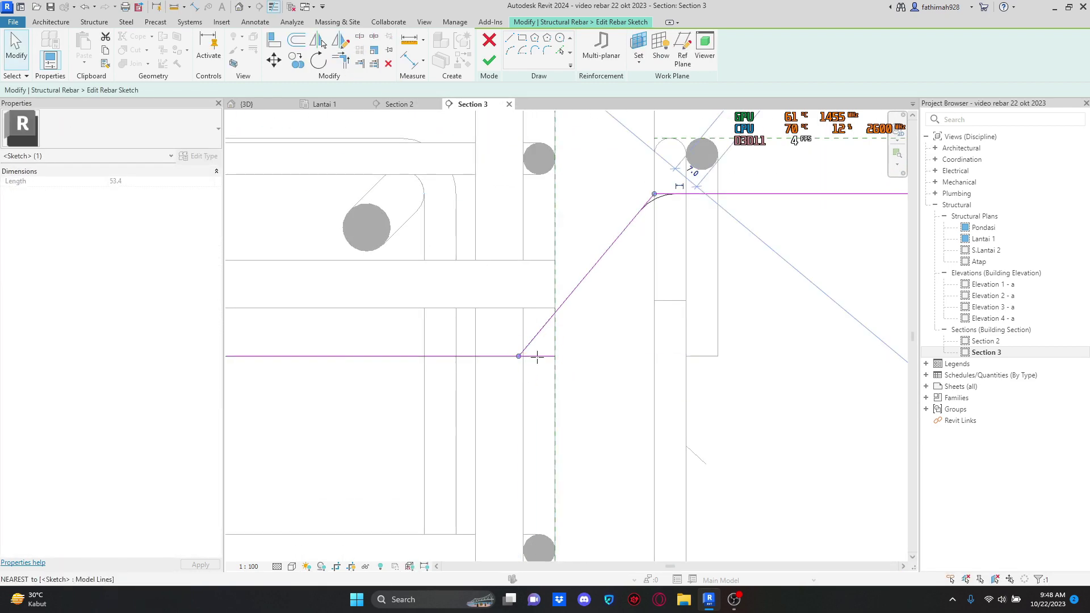
Step: Draw a vertical drop and a lowered horizontal segment across the second column in the third-span top bar's sketch
{"action": "scroll", "coordinate": [494, 278], "scroll_direction": "up", "scroll_amount": 6}
{"action": "key", "text": "l"}
{"action": "key", "text": "i"}
{"action": "left_click", "coordinate": [588, 317]}
{"action": "left_click", "coordinate": [587, 380]}
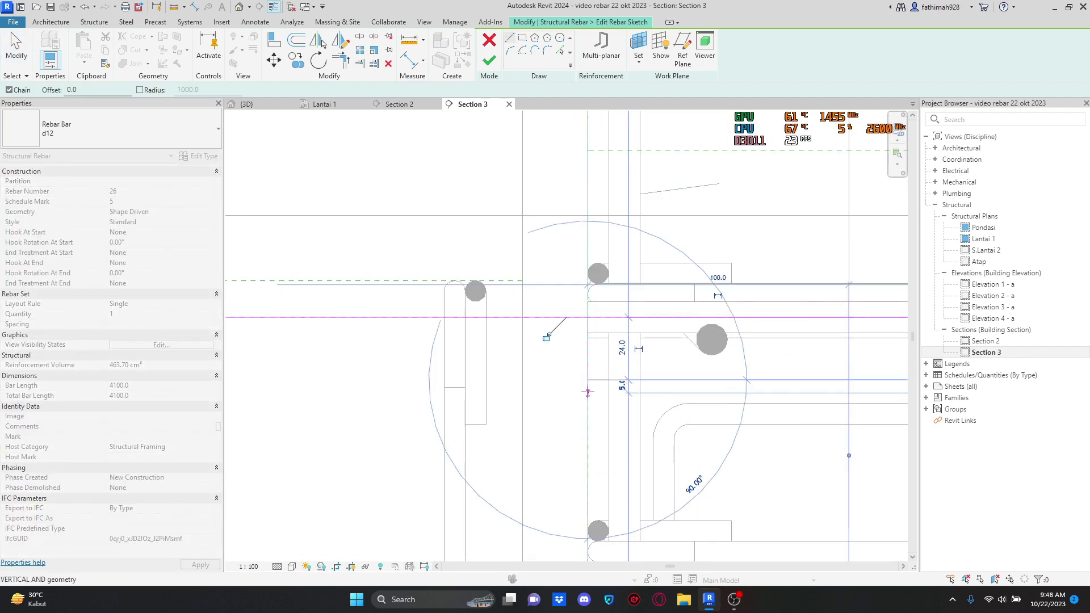
{"action": "key", "text": "Escape"}
{"action": "middle_click_drag", "start_coordinate": [483, 335], "coordinate": [555, 345]}
{"action": "left_click_drag", "start_coordinate": [461, 328], "coordinate": [411, 328]}
{"action": "scroll", "coordinate": [377, 328], "scroll_direction": "up", "scroll_amount": 1}
{"action": "scroll", "coordinate": [454, 377], "scroll_direction": "up", "scroll_amount": 2}
{"action": "left_click", "coordinate": [454, 377]}
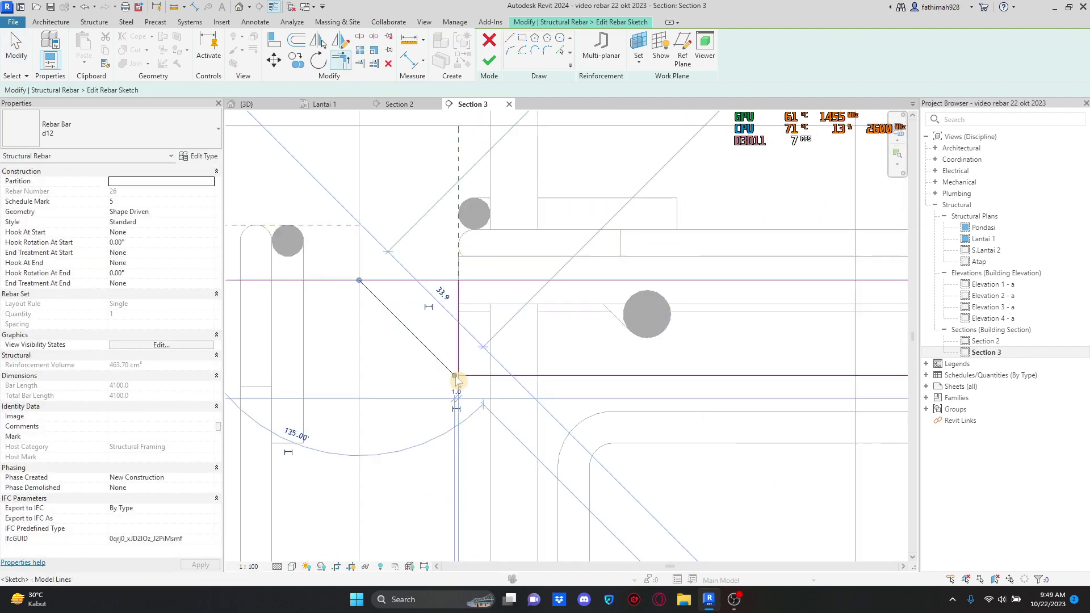
{"action": "key", "text": "ctrl+z"}
Step: Connect the third-span bar's straight run to its lowered segment with a trimmed diagonal, finish the sketch and nudge the crank slightly upward
{"action": "scroll", "coordinate": [455, 377], "scroll_direction": "up", "scroll_amount": 1}
{"action": "left_click", "coordinate": [509, 37]}
{"action": "left_click", "coordinate": [307, 224]}
{"action": "left_click", "coordinate": [458, 369]}
{"action": "middle_click_drag", "start_coordinate": [351, 272], "coordinate": [485, 339]}
{"action": "left_click", "coordinate": [344, 60]}
{"action": "left_click", "coordinate": [421, 292]}
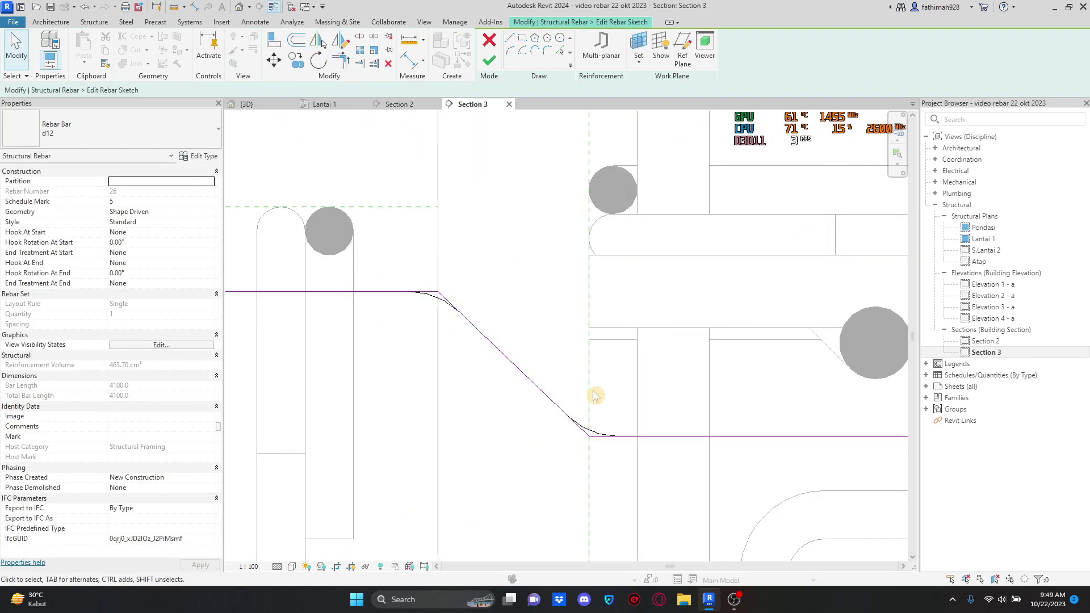
{"action": "scroll", "coordinate": [584, 372], "scroll_direction": "down", "scroll_amount": 6}
{"action": "left_click", "coordinate": [489, 60]}
{"action": "scroll", "coordinate": [728, 383], "scroll_direction": "up", "scroll_amount": 5}
{"action": "left_click_drag", "start_coordinate": [523, 370], "coordinate": [523, 367]}
Step: Raise the third-span top bar's lowered segment slightly where it crosses its first column
{"action": "scroll", "coordinate": [522, 370], "scroll_direction": "down", "scroll_amount": 10}
{"action": "middle_click_drag", "start_coordinate": [539, 397], "coordinate": [823, 395]}
{"action": "scroll", "coordinate": [397, 372], "scroll_direction": "up", "scroll_amount": 10}
{"action": "left_click", "coordinate": [475, 323]}
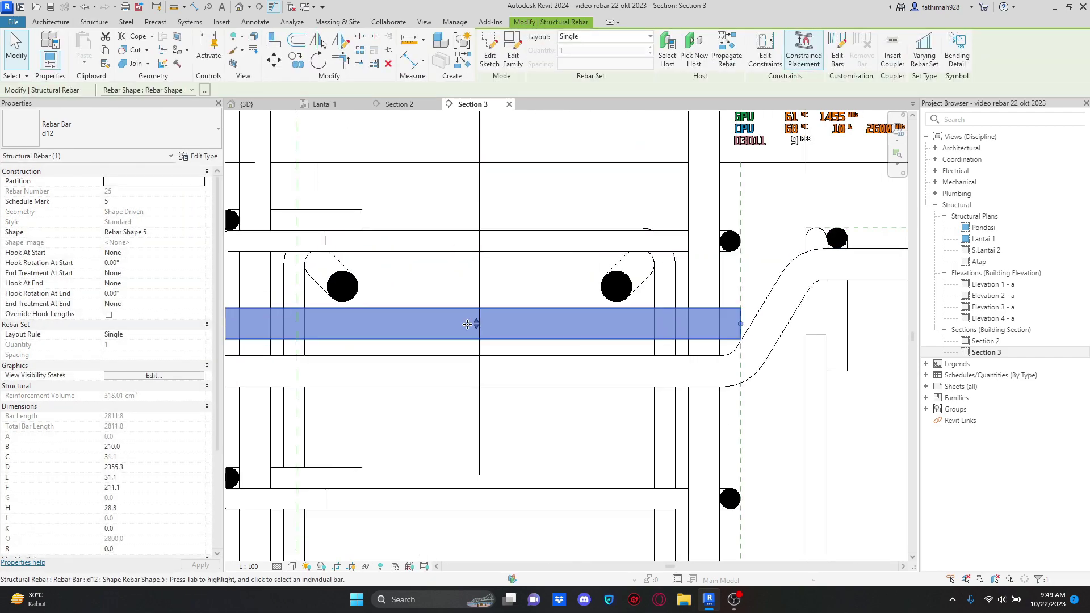
{"action": "left_click", "coordinate": [710, 372]}
{"action": "left_click_drag", "start_coordinate": [709, 375], "coordinate": [710, 361]}
Step: Raise the lowered end segment of the first-span top bar slightly and check its end at the outer column
{"action": "scroll", "coordinate": [712, 361], "scroll_direction": "down", "scroll_amount": 6}
{"action": "left_click", "coordinate": [449, 339]}
{"action": "scroll", "coordinate": [721, 361], "scroll_direction": "up", "scroll_amount": 4}
{"action": "left_click_drag", "start_coordinate": [477, 358], "coordinate": [477, 350]}
{"action": "scroll", "coordinate": [477, 363], "scroll_direction": "down", "scroll_amount": 8}
{"action": "middle_click_drag", "start_coordinate": [341, 375], "coordinate": [567, 375]}
{"action": "scroll", "coordinate": [364, 380], "scroll_direction": "up", "scroll_amount": 5}
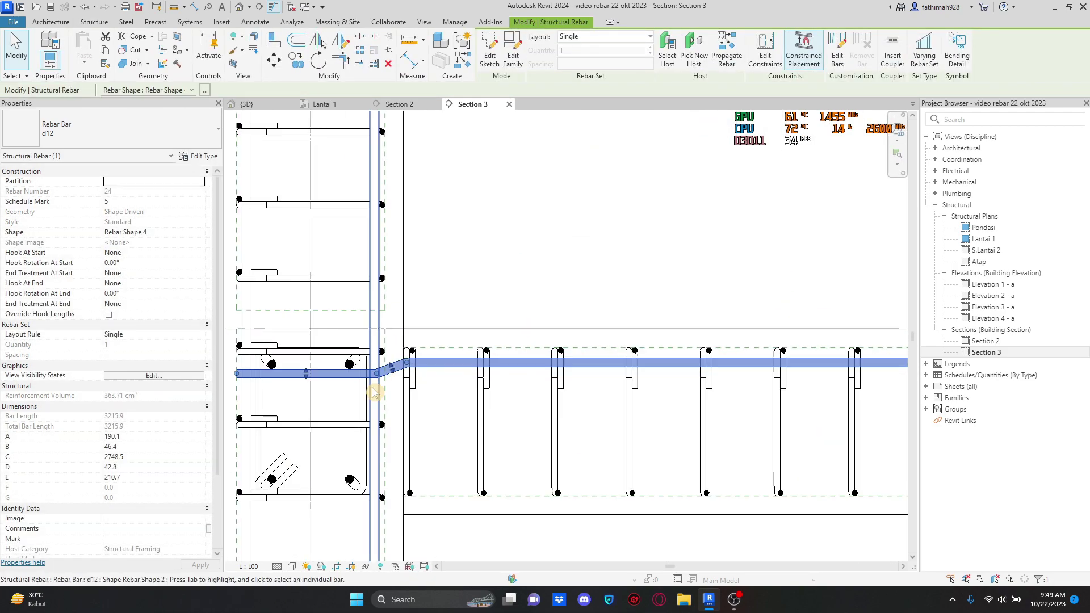
Step: Edit the fourth-span top bar's sketch, drawing a vertical drop and a lowered horizontal segment across its first column
{"action": "scroll", "coordinate": [352, 340], "scroll_direction": "down", "scroll_amount": 6}
{"action": "middle_click_drag", "start_coordinate": [795, 318], "coordinate": [426, 318]}
{"action": "scroll", "coordinate": [420, 306], "scroll_direction": "up", "scroll_amount": 5}
{"action": "left_click", "coordinate": [397, 302]}
{"action": "left_click", "coordinate": [489, 54]}
{"action": "scroll", "coordinate": [445, 304], "scroll_direction": "up", "scroll_amount": 3}
{"action": "left_click", "coordinate": [510, 37]}
{"action": "left_click", "coordinate": [483, 314]}
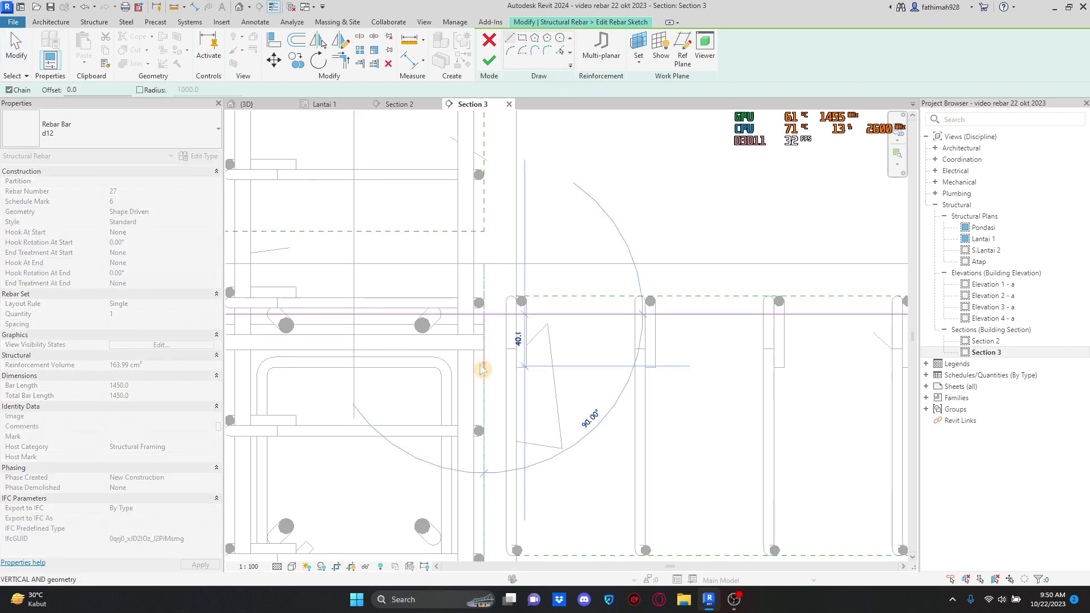
{"action": "scroll", "coordinate": [646, 394], "scroll_direction": "up", "scroll_amount": 2}
{"action": "left_click", "coordinate": [632, 366]}
Step: Draw a diagonal from the fourth-span bar's lowered segment to its straight run, trim the corners and finish the sketch
{"action": "left_click", "coordinate": [509, 38]}
{"action": "left_click", "coordinate": [662, 273]}
{"action": "left_click", "coordinate": [610, 359]}
{"action": "left_click", "coordinate": [341, 60]}
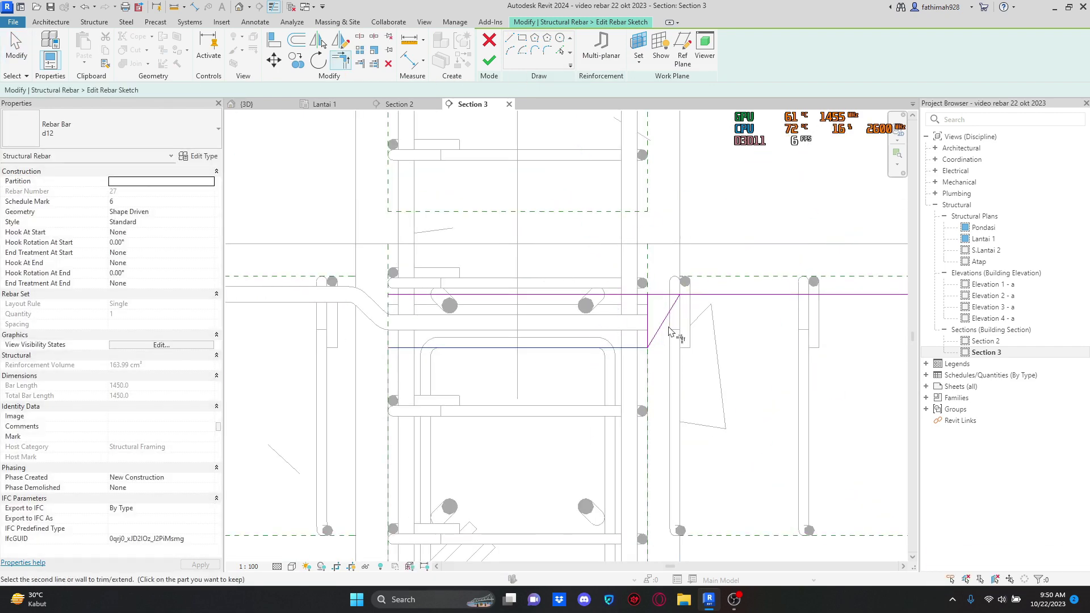
{"action": "left_click", "coordinate": [662, 323]}
{"action": "left_click", "coordinate": [715, 294]}
{"action": "left_click", "coordinate": [495, 59]}
{"action": "left_click", "coordinate": [670, 227]}
{"action": "scroll", "coordinate": [692, 301], "scroll_direction": "up", "scroll_amount": 2}
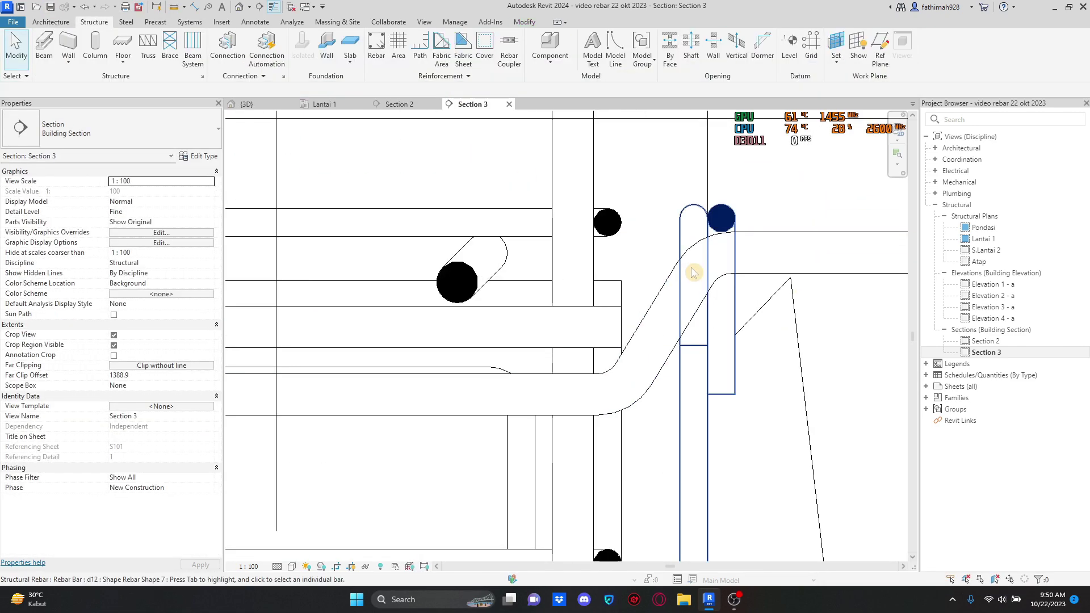
Step: Shift the fourth-span stirrup set into the beam so its first stirrup starts at the column face
{"action": "left_click", "coordinate": [693, 274]}
{"action": "scroll", "coordinate": [702, 349], "scroll_direction": "down", "scroll_amount": 3}
{"action": "left_click_drag", "start_coordinate": [706, 453], "coordinate": [726, 453]}
{"action": "scroll", "coordinate": [682, 327], "scroll_direction": "up", "scroll_amount": 2}
Step: Reopen the fourth-span top bar's sketch and draw a lowered horizontal segment across the next column, positioned below the beam bars
{"action": "left_click", "coordinate": [659, 368]}
{"action": "scroll", "coordinate": [659, 368], "scroll_direction": "down", "scroll_amount": 3}
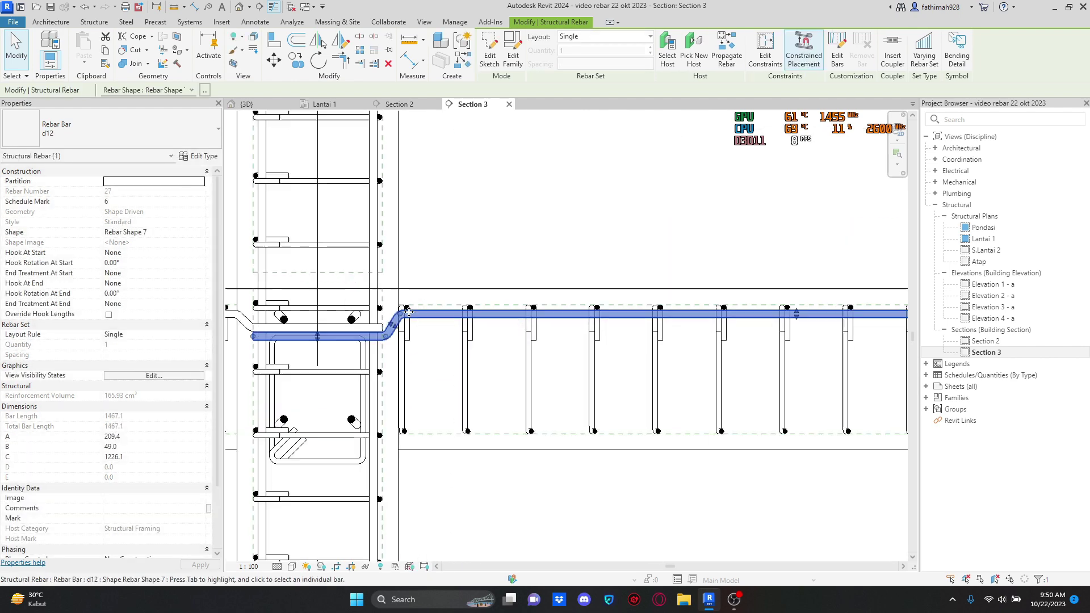
{"action": "left_click", "coordinate": [502, 64]}
{"action": "scroll", "coordinate": [541, 353], "scroll_direction": "up", "scroll_amount": 1}
{"action": "left_click", "coordinate": [528, 355]}
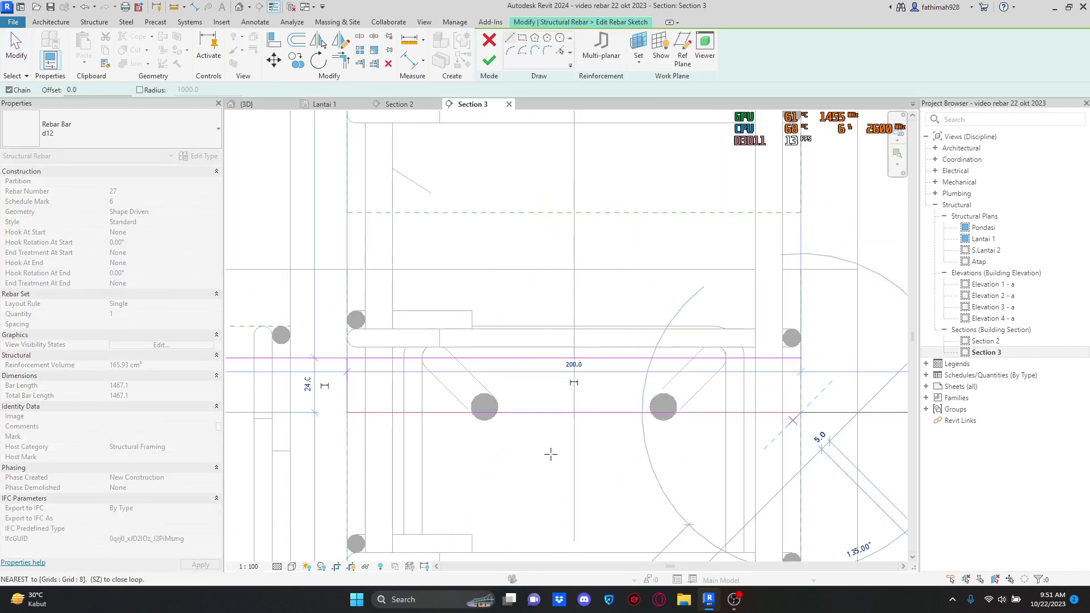
{"action": "key", "text": "Escape"}
{"action": "left_click_drag", "start_coordinate": [550, 412], "coordinate": [551, 437]}
Step: Connect the fourth-span bar's straight run and second lowered segment with a diagonal, delete the leftover vertical line and finish the sketch
{"action": "left_click", "coordinate": [509, 38]}
{"action": "left_click", "coordinate": [467, 353]}
{"action": "left_click", "coordinate": [524, 433]}
{"action": "left_click", "coordinate": [340, 60]}
{"action": "left_click", "coordinate": [496, 392]}
{"action": "left_click", "coordinate": [584, 432]}
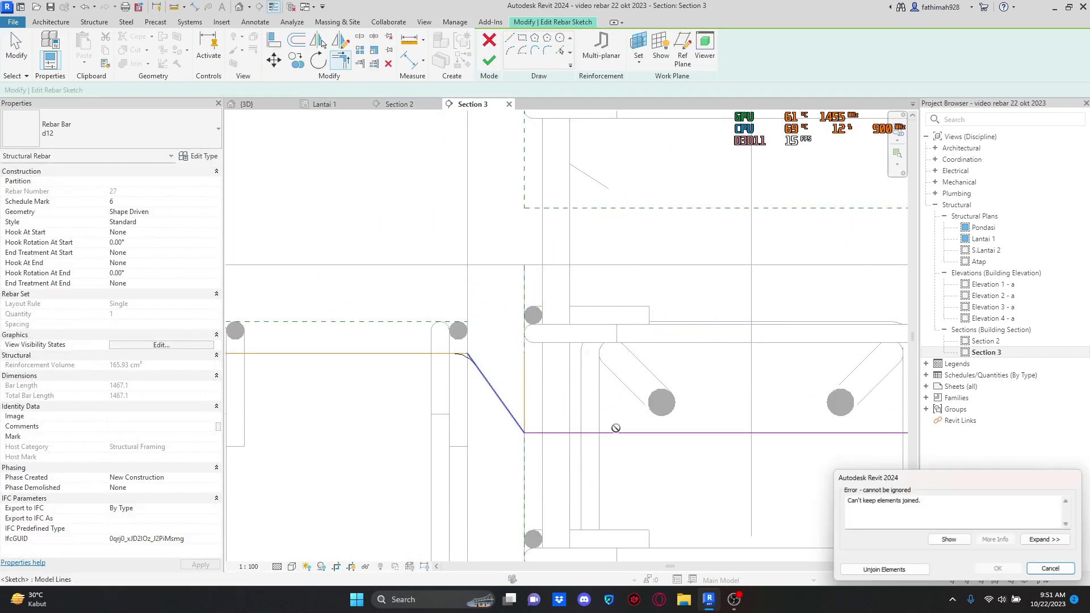
{"action": "left_click", "coordinate": [1050, 568]}
{"action": "key", "text": "Escape"}
{"action": "left_click", "coordinate": [524, 393]}
{"action": "key", "text": "Delete"}
{"action": "left_click", "coordinate": [490, 60]}
Step: Nudge the fourth-span bar's second lowered segment slightly upward and shift its diagonal away from the column
{"action": "left_click_drag", "start_coordinate": [658, 378], "coordinate": [657, 374]}
{"action": "scroll", "coordinate": [495, 358], "scroll_direction": "up", "scroll_amount": 1}
{"action": "left_click_drag", "start_coordinate": [423, 372], "coordinate": [394, 374]}
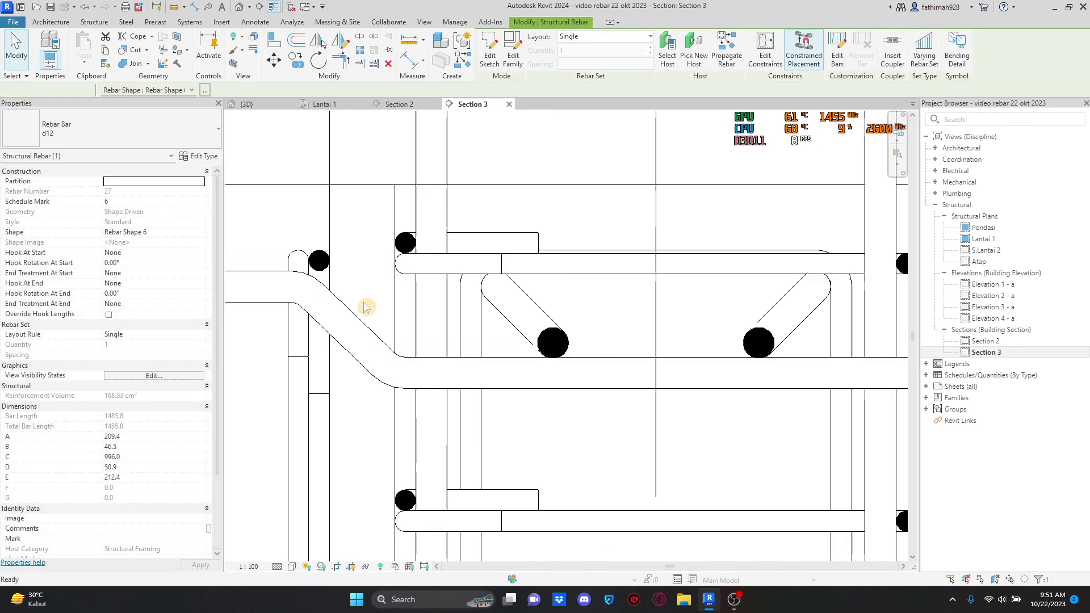
{"action": "scroll", "coordinate": [365, 307], "scroll_direction": "down", "scroll_amount": 4}
{"action": "key", "text": "Escape"}
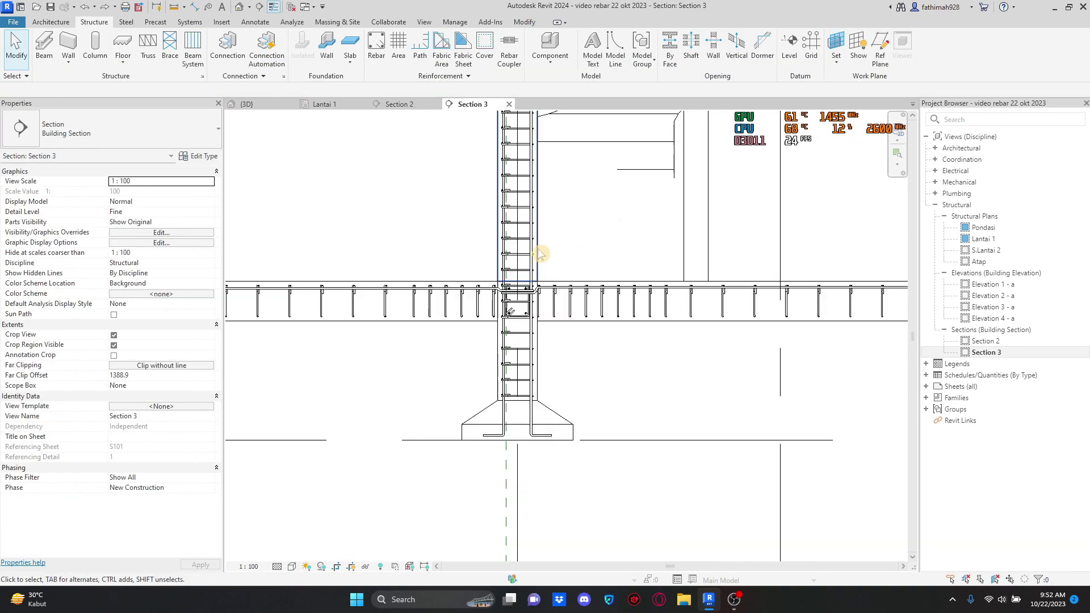
Step: Reposition the Section 2 cut line and adjust its view depth in the Lantai 1 plan, then open Section 2
{"action": "left_click", "coordinate": [339, 105]}
{"action": "left_click", "coordinate": [479, 253]}
{"action": "scroll", "coordinate": [493, 326], "scroll_direction": "down", "scroll_amount": 4}
{"action": "left_click_drag", "start_coordinate": [492, 311], "coordinate": [492, 364]}
{"action": "left_click_drag", "start_coordinate": [697, 187], "coordinate": [697, 292]}
{"action": "left_click", "coordinate": [401, 105]}
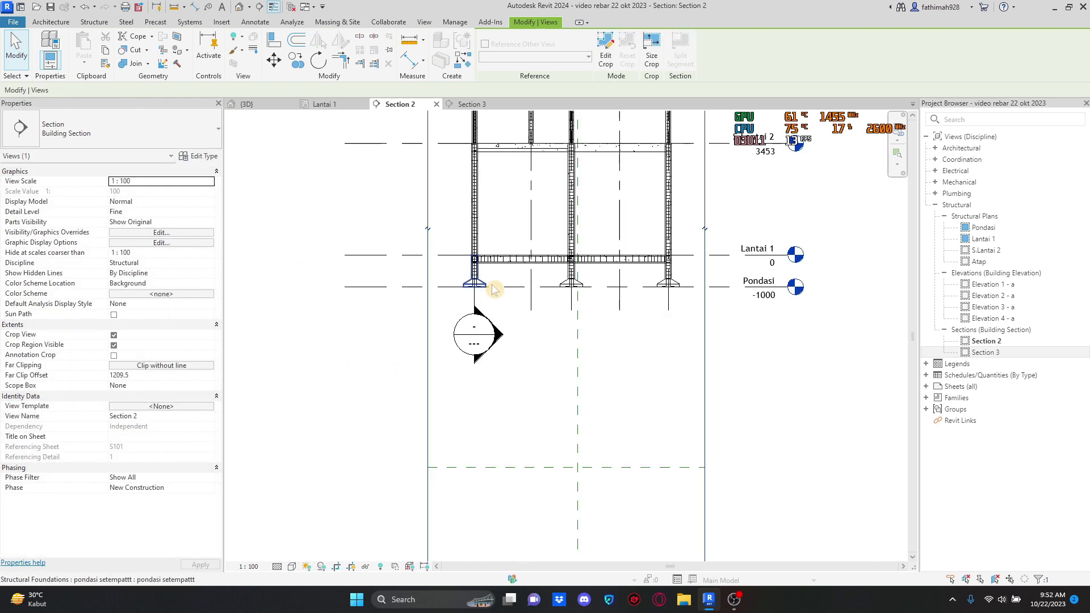
Step: Move the first-span top bar sideways from the beam's middle into the stirrup's upper corner opposite the hooks
{"action": "scroll", "coordinate": [474, 259], "scroll_direction": "up", "scroll_amount": 12}
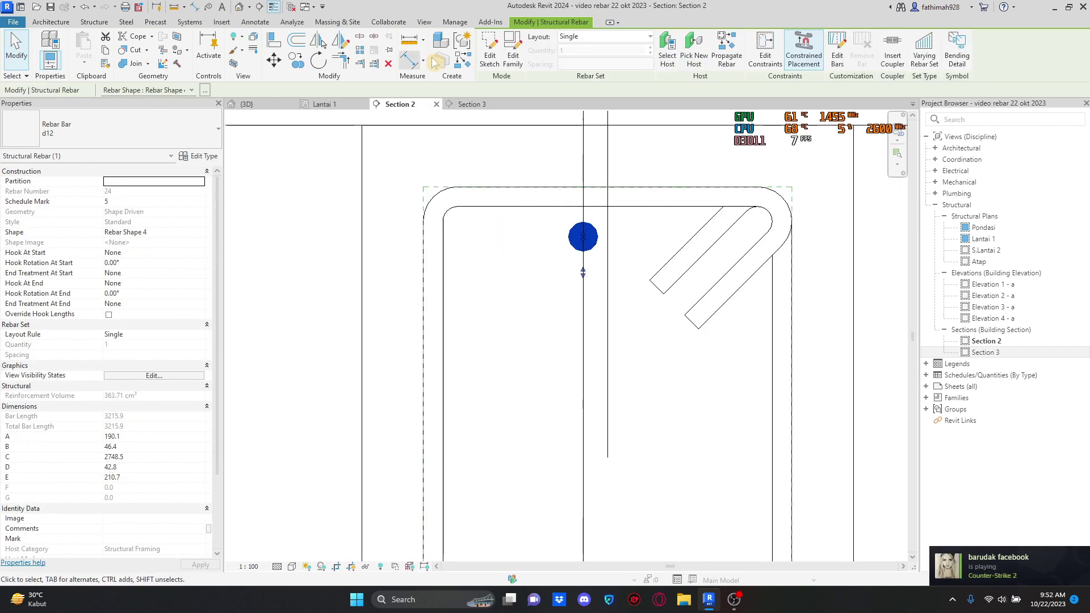
{"action": "key", "text": "m"}
{"action": "key", "text": "v"}
{"action": "left_click", "coordinate": [374, 237]}
{"action": "scroll", "coordinate": [552, 284], "scroll_direction": "down", "scroll_amount": 2}
Step: Compare the first-span top bar's position with the section lines across Section 3, Lantai 1 and Section 2
{"action": "left_click", "coordinate": [472, 104]}
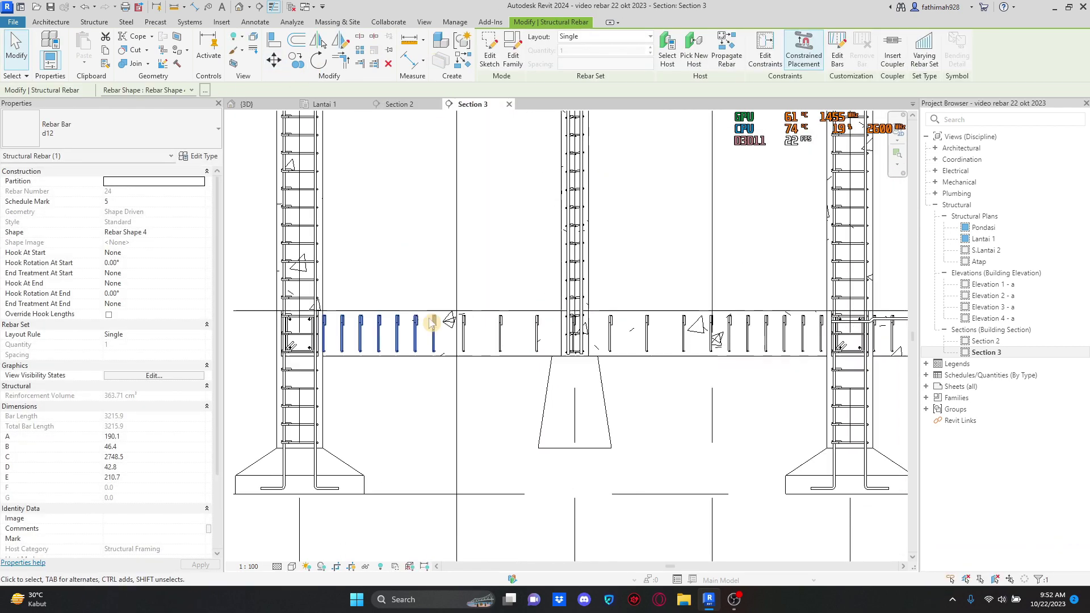
{"action": "scroll", "coordinate": [433, 322], "scroll_direction": "down", "scroll_amount": 1}
{"action": "middle_click_drag", "start_coordinate": [433, 321], "coordinate": [315, 295]}
{"action": "left_click", "coordinate": [334, 104]}
{"action": "left_click", "coordinate": [532, 285]}
{"action": "scroll", "coordinate": [556, 311], "scroll_direction": "up", "scroll_amount": 2}
{"action": "middle_click_drag", "start_coordinate": [556, 312], "coordinate": [635, 284]}
{"action": "left_click", "coordinate": [472, 104]}
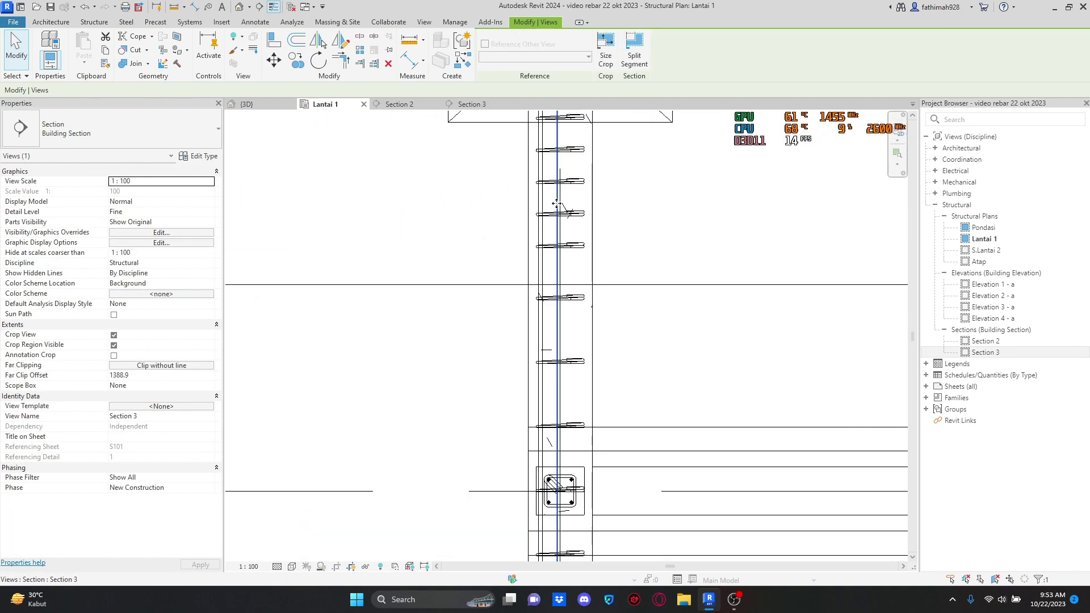
{"action": "left_click", "coordinate": [399, 105]}
{"action": "scroll", "coordinate": [461, 255], "scroll_direction": "up", "scroll_amount": 2}
{"action": "left_click", "coordinate": [461, 254]}
{"action": "left_click", "coordinate": [325, 104]}
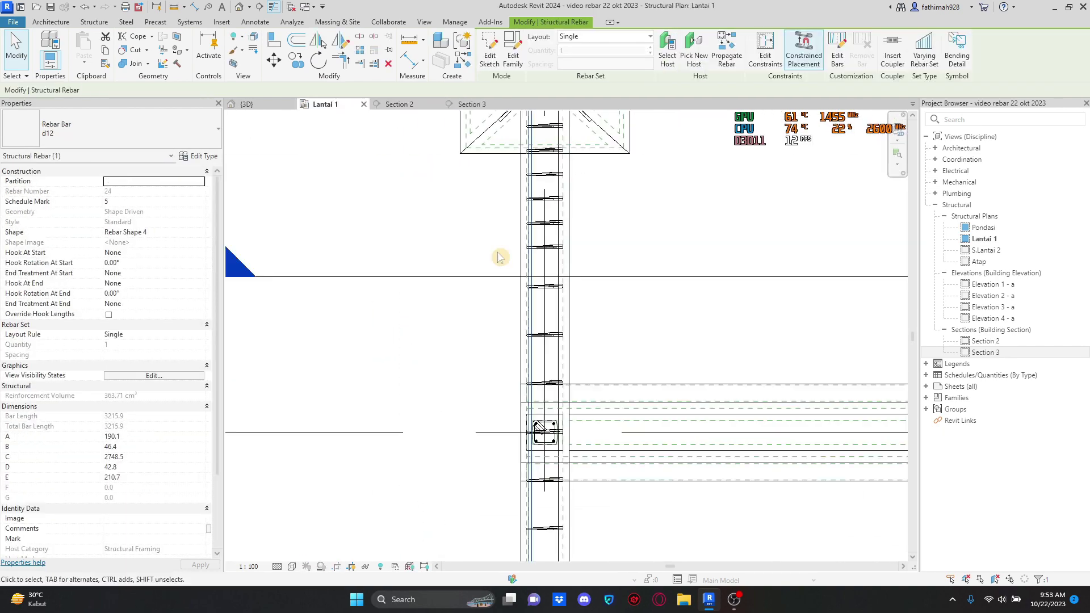
Step: Move the Section 2 cut line further along the beam in Lantai 1, extend its view depth and inspect the sections
{"action": "scroll", "coordinate": [531, 205], "scroll_direction": "down", "scroll_amount": 3}
{"action": "left_click_drag", "start_coordinate": [567, 237], "coordinate": [574, 463]}
{"action": "left_click_drag", "start_coordinate": [835, 320], "coordinate": [782, 146]}
{"action": "left_click", "coordinate": [399, 104]}
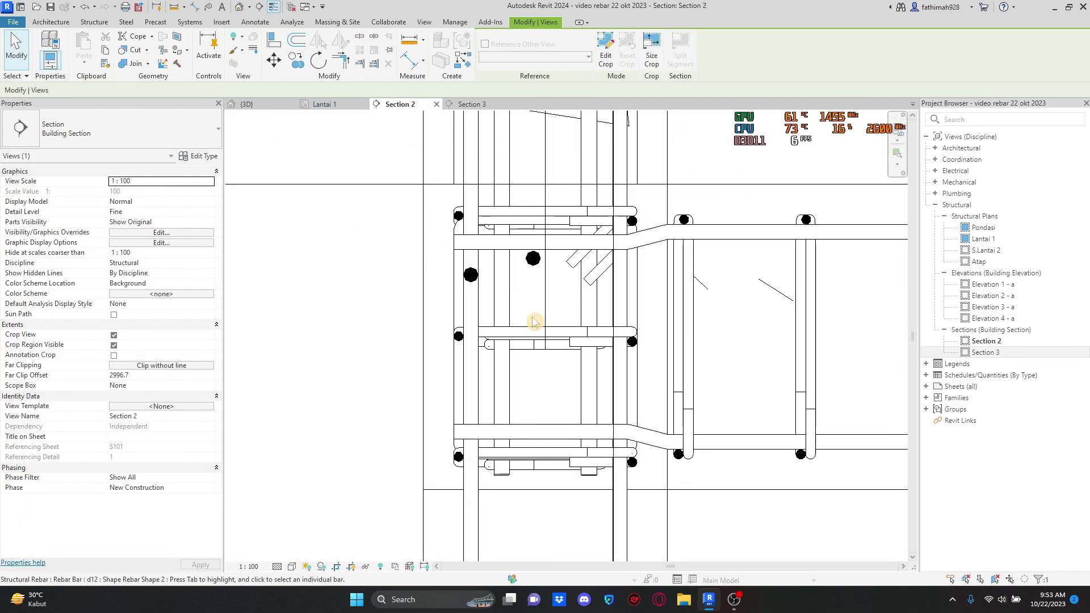
{"action": "left_click", "coordinate": [468, 104]}
{"action": "left_click", "coordinate": [399, 105]}
{"action": "left_click", "coordinate": [325, 105]}
Step: Move the Section 2 cut line back to the first span in Lantai 1, reduce its view depth and reopen Section 2
{"action": "left_click_drag", "start_coordinate": [503, 382], "coordinate": [504, 258]}
{"action": "middle_click_drag", "start_coordinate": [528, 262], "coordinate": [499, 350]}
{"action": "left_click_drag", "start_coordinate": [690, 142], "coordinate": [691, 302]}
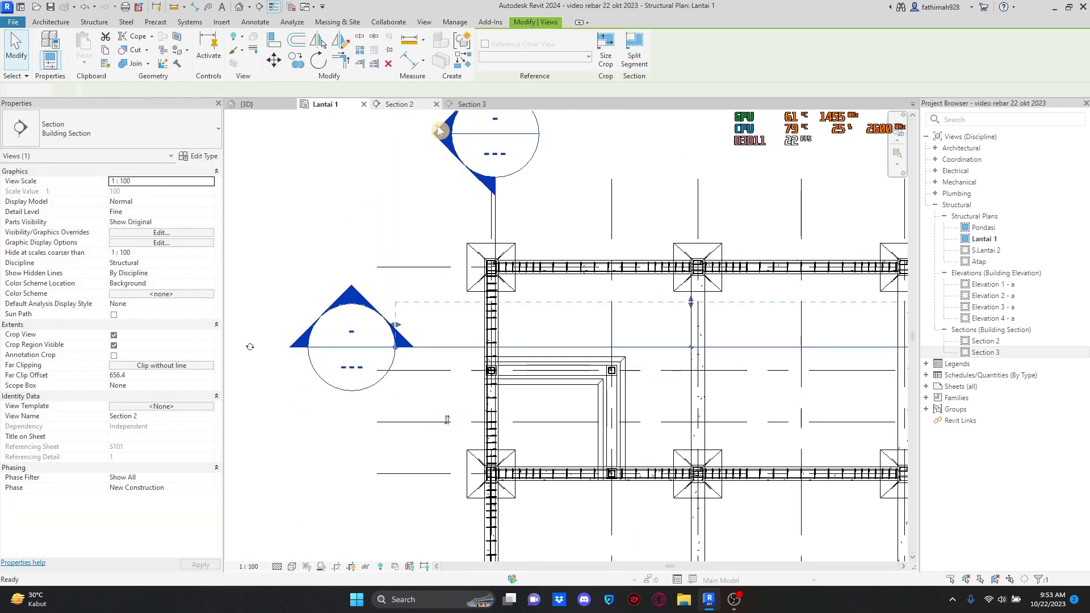
{"action": "left_click", "coordinate": [399, 105]}
{"action": "left_click", "coordinate": [382, 286]}
{"action": "scroll", "coordinate": [418, 358], "scroll_direction": "down", "scroll_amount": 1}
{"action": "left_click", "coordinate": [318, 61]}
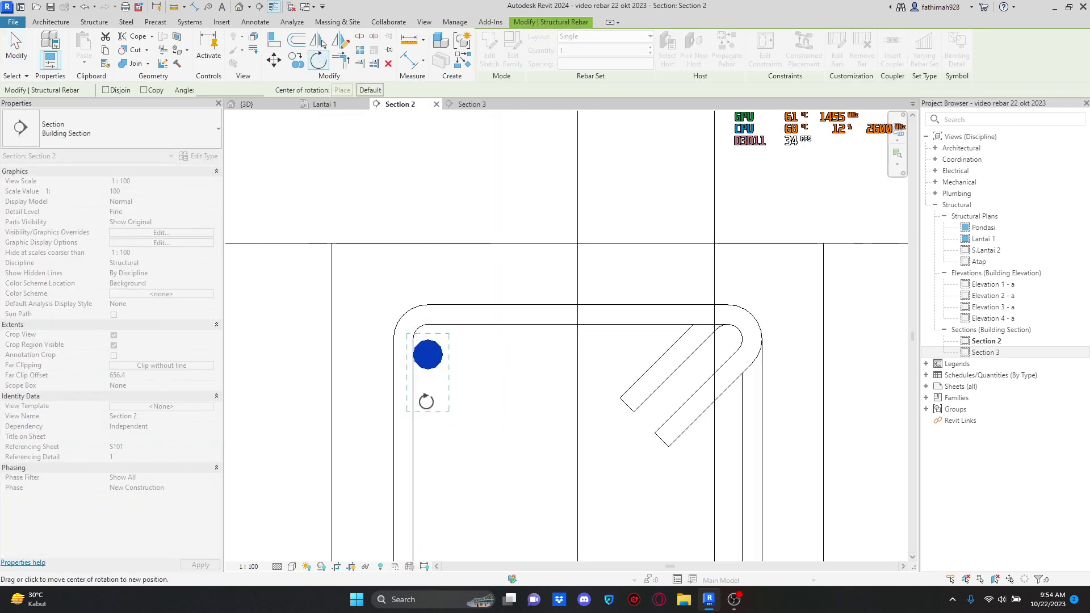
{"action": "key", "text": "Escape"}
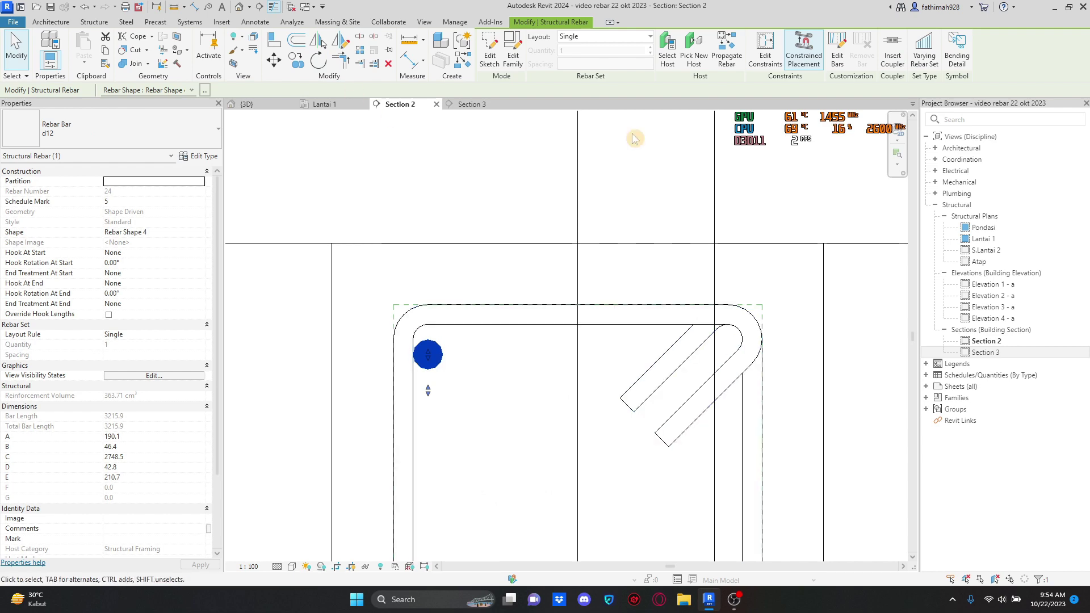
Step: Extend Section 2's view depth past the column in the Lantai 1 plan and reopen the section
{"action": "scroll", "coordinate": [500, 222], "scroll_direction": "down", "scroll_amount": 5}
{"action": "left_click", "coordinate": [352, 326]}
{"action": "left_click_drag", "start_coordinate": [604, 262], "coordinate": [603, 204]}
{"action": "left_click", "coordinate": [399, 104]}
Step: Move the corner top bar in Section 2 up against the inner face of the stirrup's top leg
{"action": "left_click", "coordinate": [436, 380]}
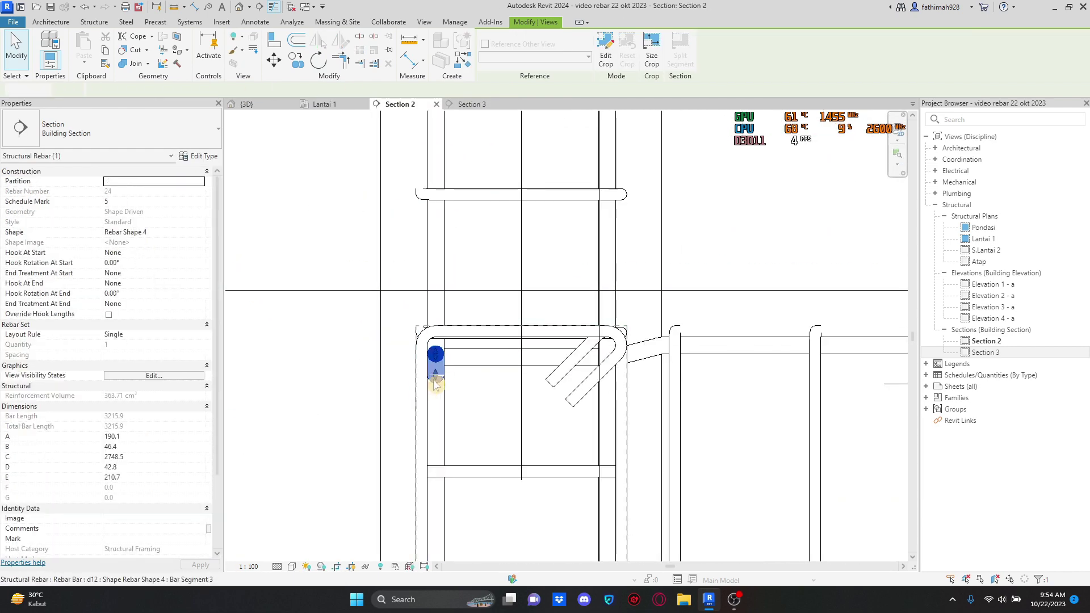
{"action": "scroll", "coordinate": [435, 384], "scroll_direction": "up", "scroll_amount": 2}
{"action": "left_click", "coordinate": [274, 60]}
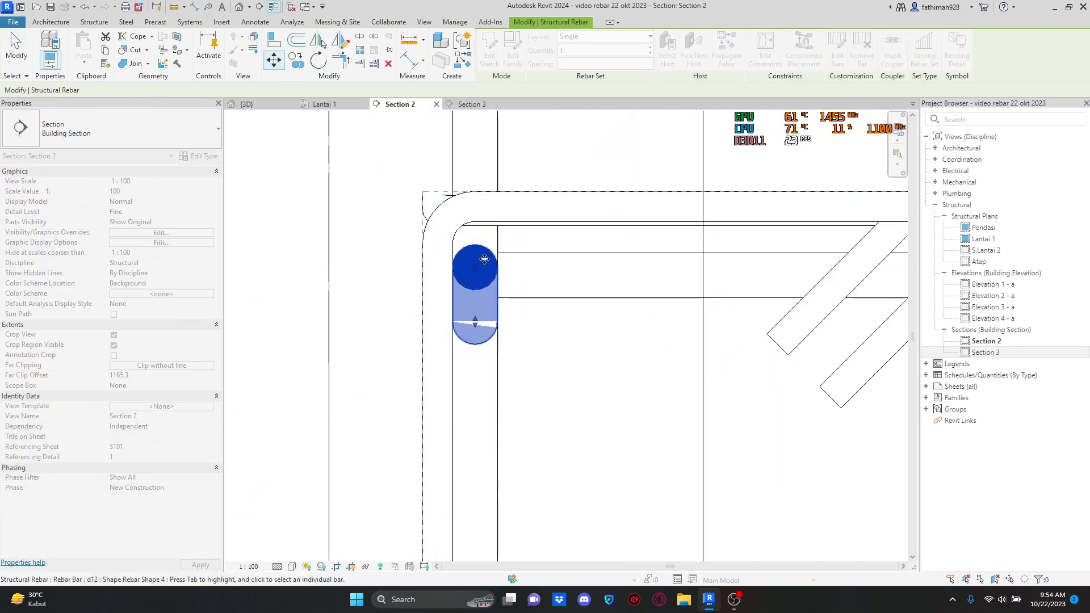
{"action": "left_click", "coordinate": [484, 260]}
{"action": "left_click", "coordinate": [273, 60]}
{"action": "left_click", "coordinate": [474, 226]}
{"action": "left_click", "coordinate": [273, 60]}
{"action": "scroll", "coordinate": [471, 248], "scroll_direction": "up", "scroll_amount": 3}
{"action": "left_click", "coordinate": [484, 261]}
Step: Move the second-span top bar in Section 3 up against the underside of the stirrups' top legs
{"action": "left_click", "coordinate": [472, 104]}
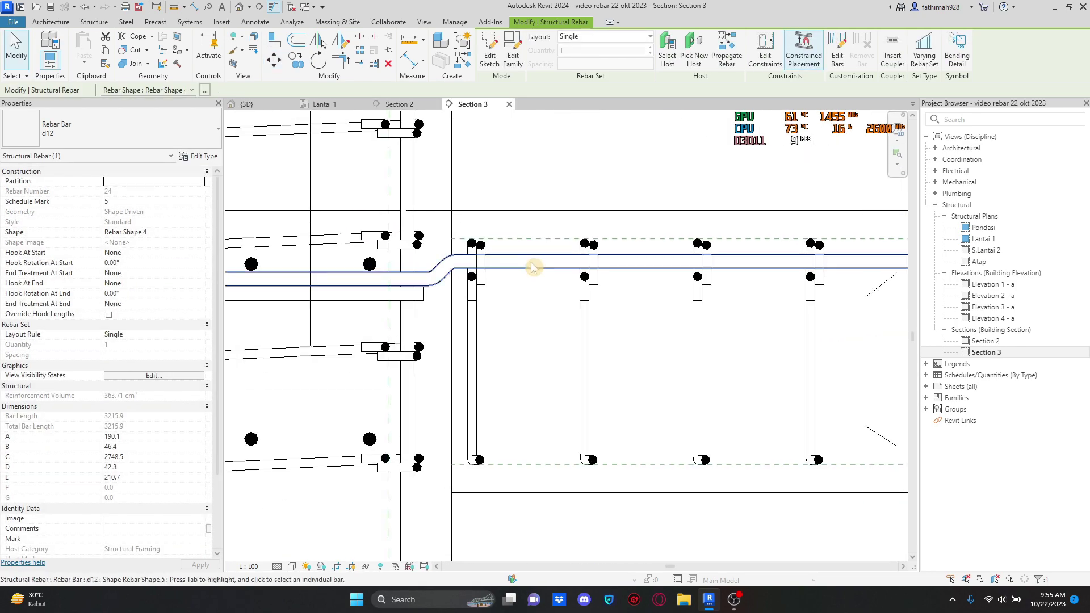
{"action": "left_click", "coordinate": [533, 267]}
{"action": "left_click", "coordinate": [274, 60]}
{"action": "scroll", "coordinate": [623, 259], "scroll_direction": "up", "scroll_amount": 6}
{"action": "left_click", "coordinate": [679, 250]}
{"action": "left_click", "coordinate": [680, 233]}
Step: Edit the first-span top bar's sketch so its diagonal ends near the column cover, and shift the lowered segment slightly down
{"action": "scroll", "coordinate": [580, 307], "scroll_direction": "down", "scroll_amount": 7}
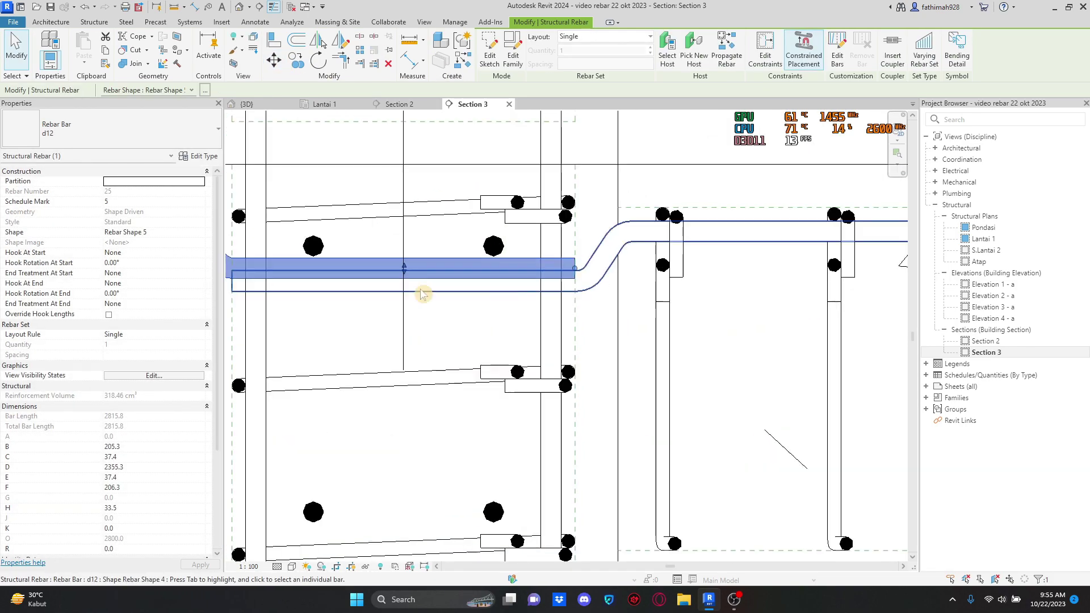
{"action": "left_click", "coordinate": [422, 294]}
{"action": "scroll", "coordinate": [586, 296], "scroll_direction": "down", "scroll_amount": 3}
{"action": "scroll", "coordinate": [677, 268], "scroll_direction": "up", "scroll_amount": 3}
{"action": "mouse_move", "coordinate": [748, 254]}
{"action": "left_mouse_down"}
{"action": "mouse_move", "coordinate": [748, 264]}
{"action": "mouse_move", "coordinate": [611, 253]}
{"action": "left_mouse_up"}
{"action": "left_click", "coordinate": [490, 51]}
{"action": "scroll", "coordinate": [660, 268], "scroll_direction": "up", "scroll_amount": 3}
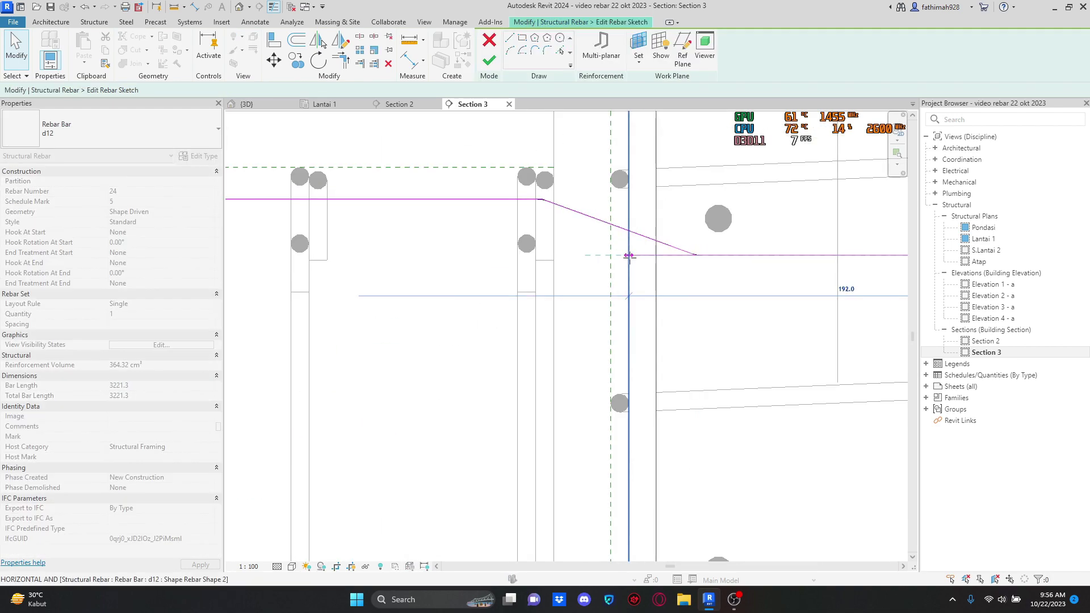
{"action": "left_click", "coordinate": [488, 65]}
{"action": "scroll", "coordinate": [476, 312], "scroll_direction": "down", "scroll_amount": 4}
{"action": "left_click_drag", "start_coordinate": [680, 280], "coordinate": [679, 295]}
Step: Move the first-span top bar up about 10 mm against the underside of the stirrups' top legs
{"action": "scroll", "coordinate": [679, 296], "scroll_direction": "down", "scroll_amount": 5}
{"action": "scroll", "coordinate": [542, 294], "scroll_direction": "up", "scroll_amount": 6}
{"action": "left_click", "coordinate": [273, 60]}
{"action": "left_click", "coordinate": [465, 287]}
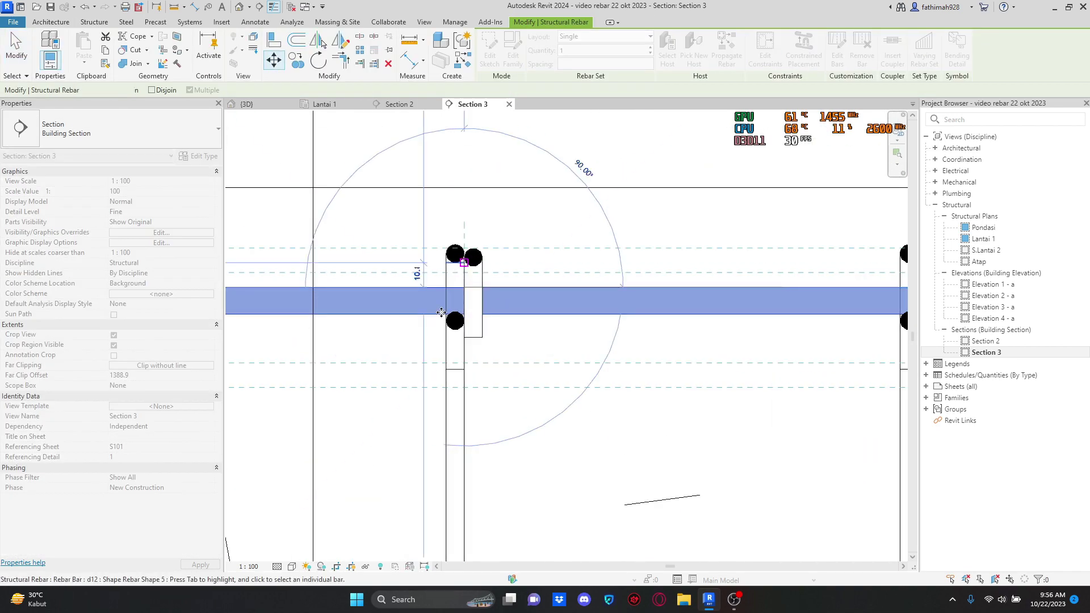
{"action": "left_click", "coordinate": [465, 262]}
Step: Shift the first-span bar's lowered end segment down again and adjust its diagonal sideways at the column
{"action": "scroll", "coordinate": [477, 284], "scroll_direction": "down", "scroll_amount": 7}
{"action": "scroll", "coordinate": [511, 317], "scroll_direction": "up", "scroll_amount": 6}
{"action": "left_click_drag", "start_coordinate": [431, 244], "coordinate": [432, 268]}
{"action": "left_click_drag", "start_coordinate": [597, 240], "coordinate": [617, 240]}
{"action": "scroll", "coordinate": [602, 258], "scroll_direction": "down", "scroll_amount": 6}
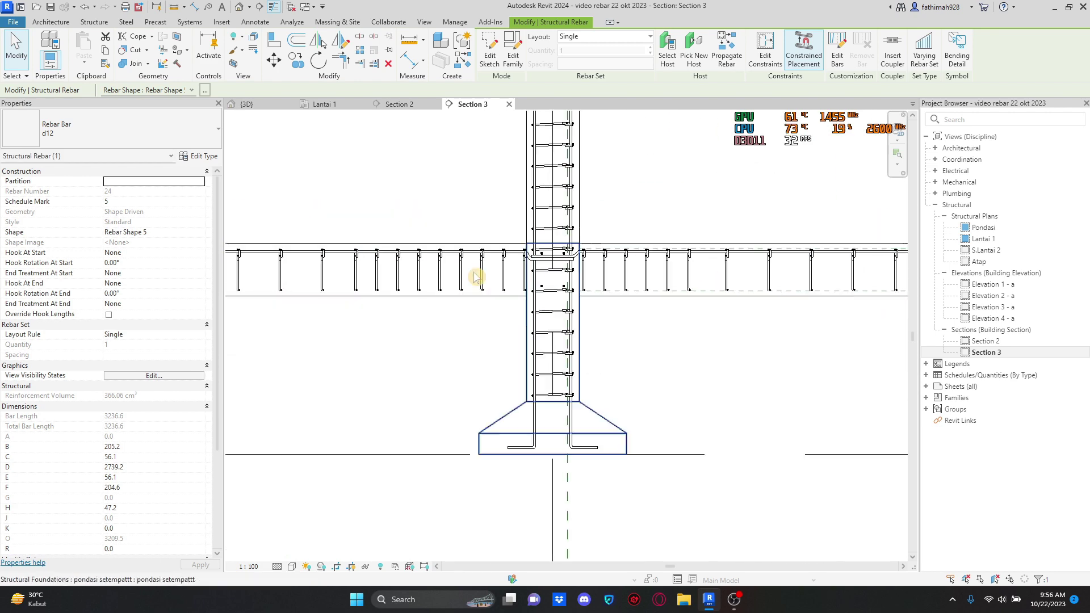
Step: In Section 2, rotate the cranked top bar about its end in the stirrup corner so the crank points diagonally inward
{"action": "scroll", "coordinate": [250, 279], "scroll_direction": "up", "scroll_amount": 1}
{"action": "middle_click_drag", "start_coordinate": [244, 279], "coordinate": [505, 248]}
{"action": "left_click", "coordinate": [399, 105]}
{"action": "left_click", "coordinate": [319, 61]}
{"action": "left_click_drag", "start_coordinate": [500, 318], "coordinate": [500, 267]}
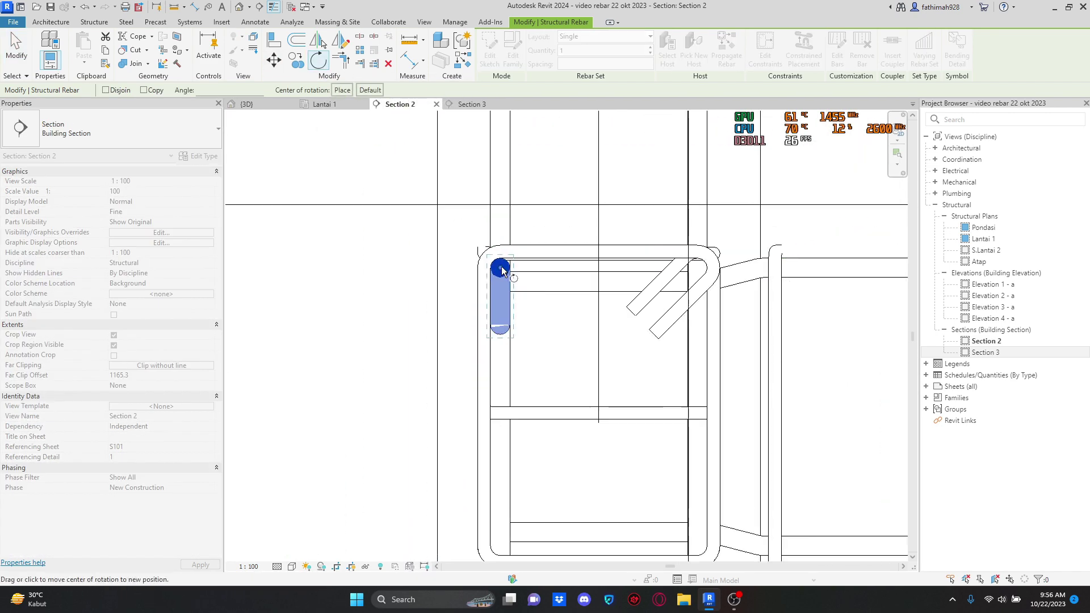
{"action": "left_click", "coordinate": [500, 325]}
{"action": "left_click", "coordinate": [540, 307]}
Step: Mirror the rotated top bar about the beam's vertical centreline into the opposite upper stirrup corner
{"action": "left_click", "coordinate": [318, 41]}
{"action": "left_click", "coordinate": [598, 346]}
{"action": "key", "text": "Escape"}
Step: Mirror both cranked top bars as copies across a horizontal axis at the stirrup's mid-height into the lower corners
{"action": "left_click", "coordinate": [538, 302]}
{"action": "left_click", "coordinate": [666, 301], "text": "ctrl"}
{"action": "left_click", "coordinate": [341, 41]}
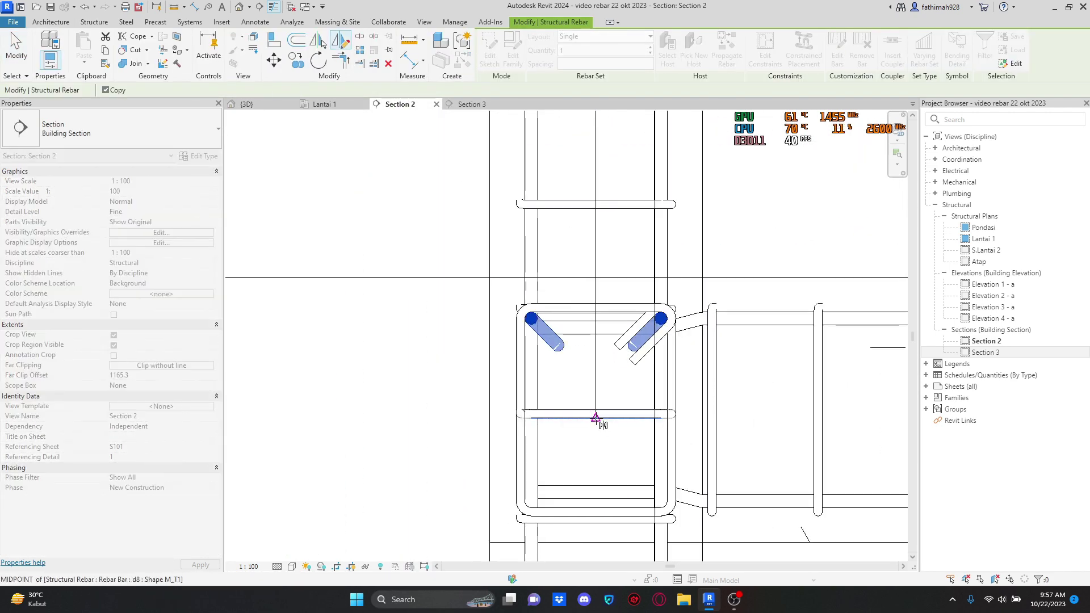
{"action": "left_click", "coordinate": [367, 401]}
{"action": "scroll", "coordinate": [584, 394], "scroll_direction": "down", "scroll_amount": 3}
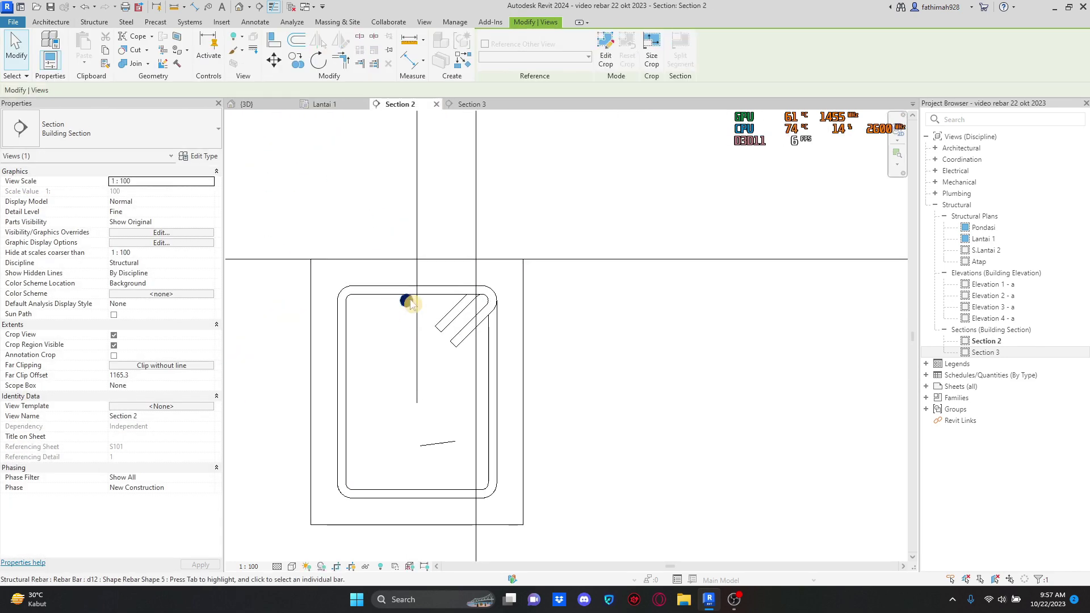
Step: Select the d12 bar near the top middle of the beam stirrup in Section 2
{"action": "left_click", "coordinate": [411, 304]}
{"action": "scroll", "coordinate": [409, 306], "scroll_direction": "up", "scroll_amount": 5}
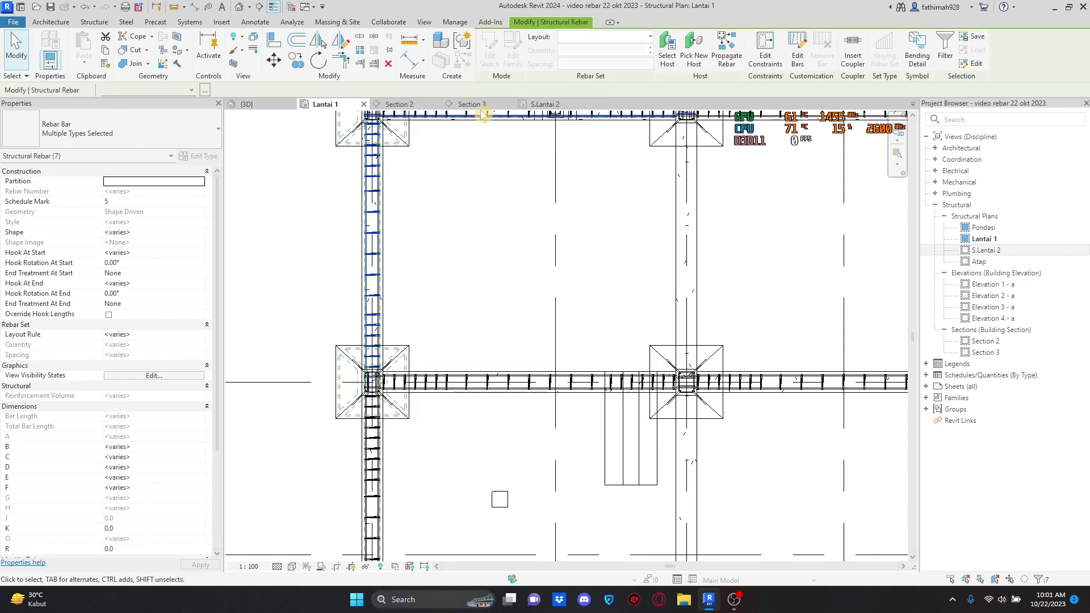
Step: In the Lantai 1 plan, copy the selected bars and stirrups from the grid A beam to the parallel beam on grid C
{"action": "left_click", "coordinate": [296, 60]}
{"action": "scroll", "coordinate": [369, 379], "scroll_direction": "up", "scroll_amount": 5}
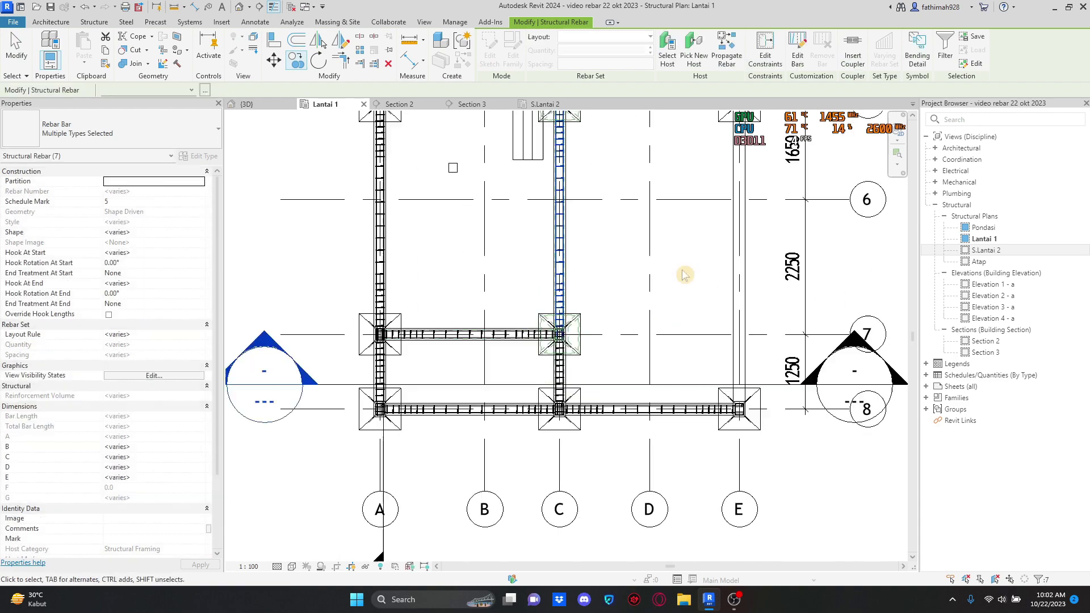
{"action": "left_click", "coordinate": [608, 256]}
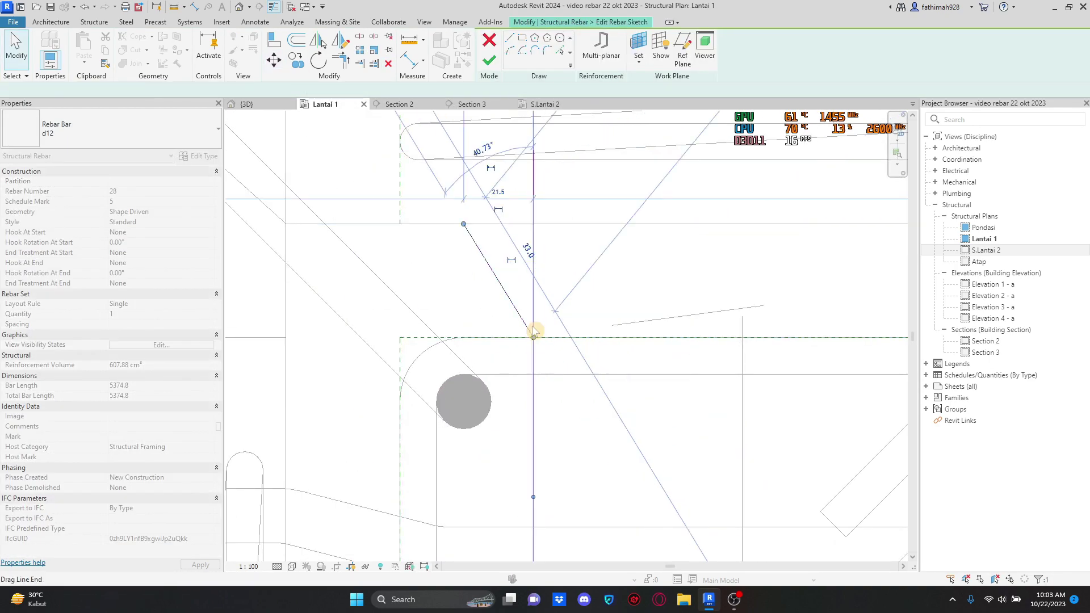
{"action": "middle_click_drag", "start_coordinate": [533, 223], "coordinate": [527, 218]}
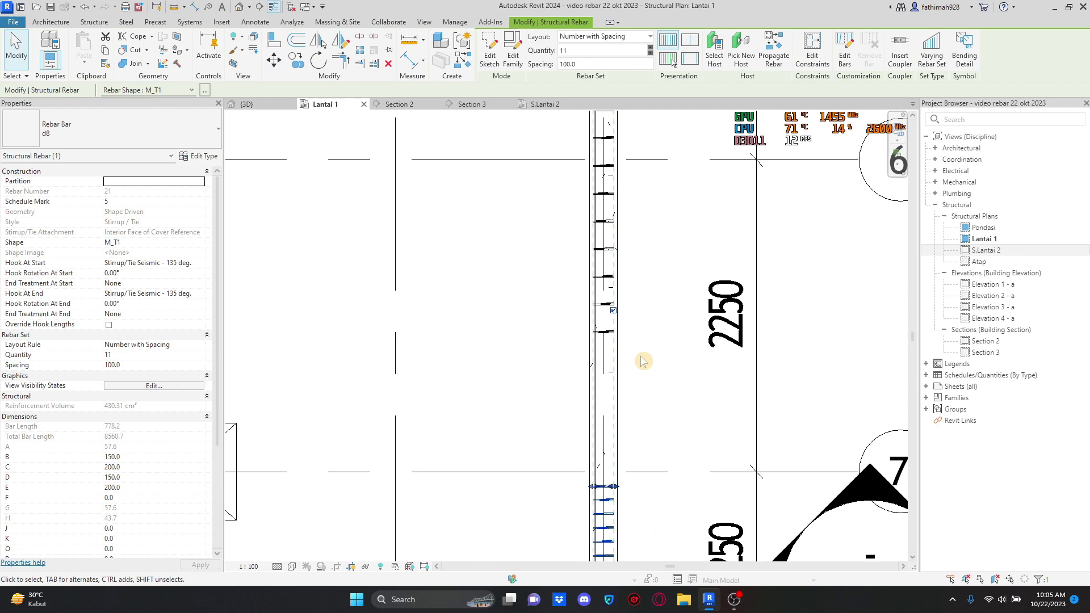
Step: Adjust the quantity of the 100 mm spaced d8 stirrups on the grid E beam in the Lantai 1 plan
{"action": "left_click", "coordinate": [651, 54]}
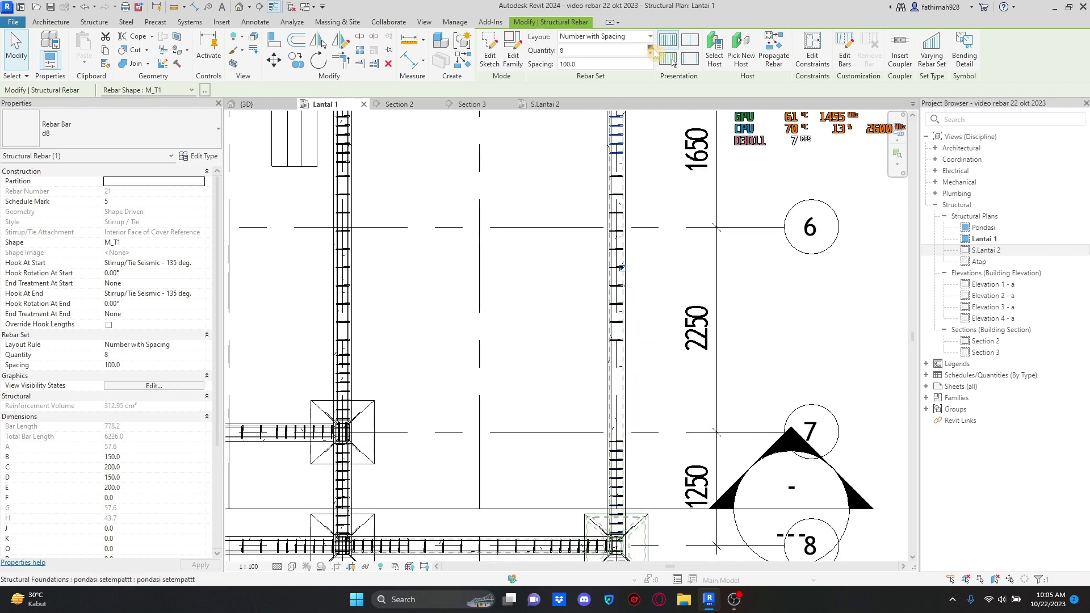
{"action": "left_click", "coordinate": [651, 48]}
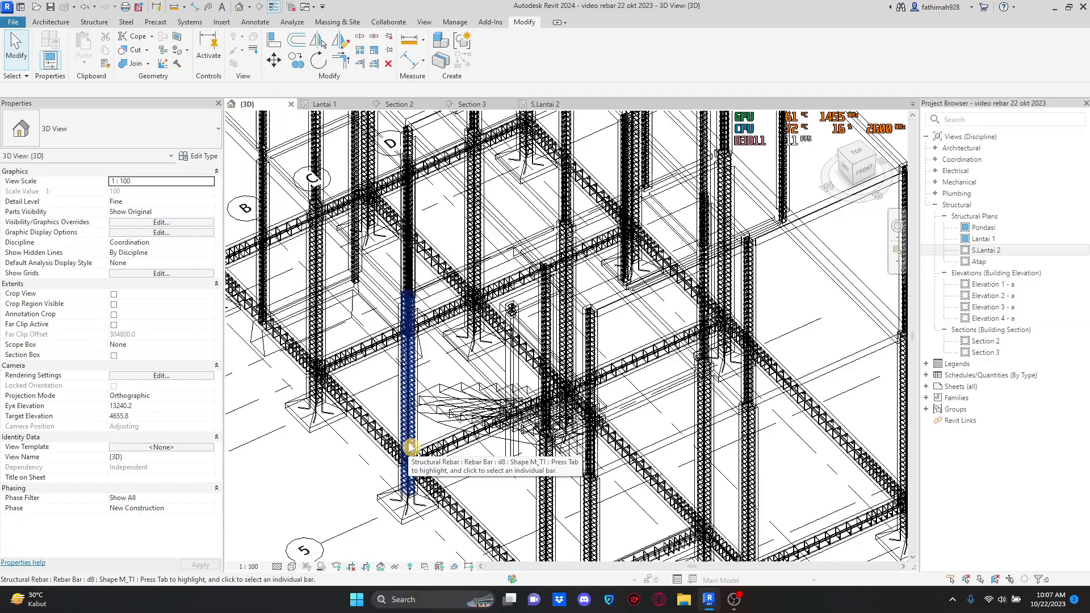
Step: Inspect the beam, column and footing reinforcement across the whole building from several angles in the 3D view
{"action": "scroll", "coordinate": [410, 447], "scroll_direction": "up", "scroll_amount": 2}
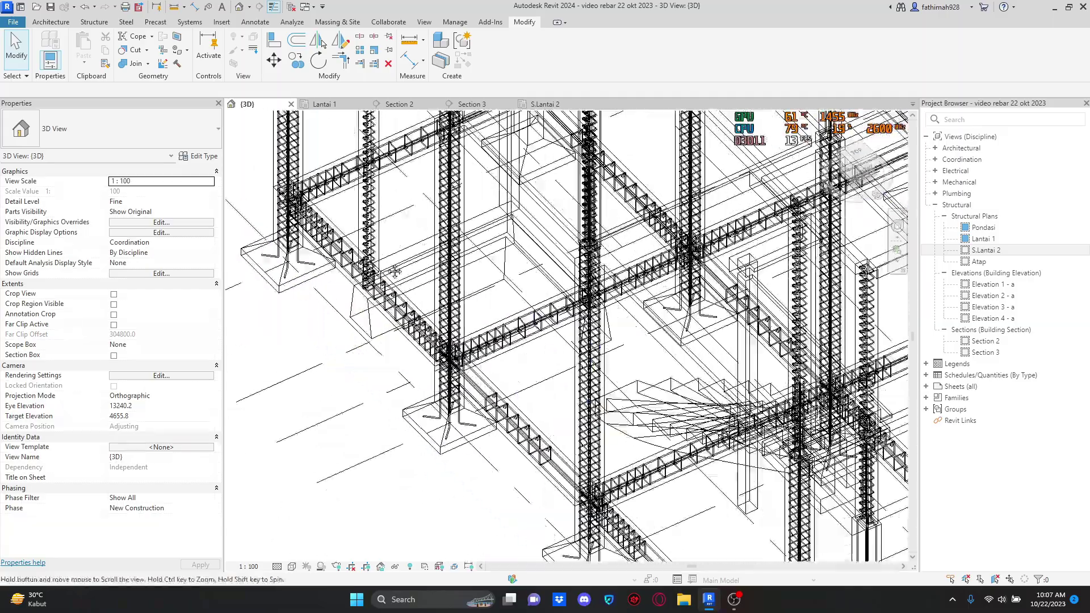
{"action": "scroll", "coordinate": [381, 318], "scroll_direction": "down", "scroll_amount": 3}
{"action": "middle_click_drag", "start_coordinate": [815, 203], "coordinate": [596, 380], "text": "shift"}
{"action": "scroll", "coordinate": [793, 405], "scroll_direction": "down", "scroll_amount": 1}
{"action": "scroll", "coordinate": [793, 404], "scroll_direction": "up", "scroll_amount": 1}
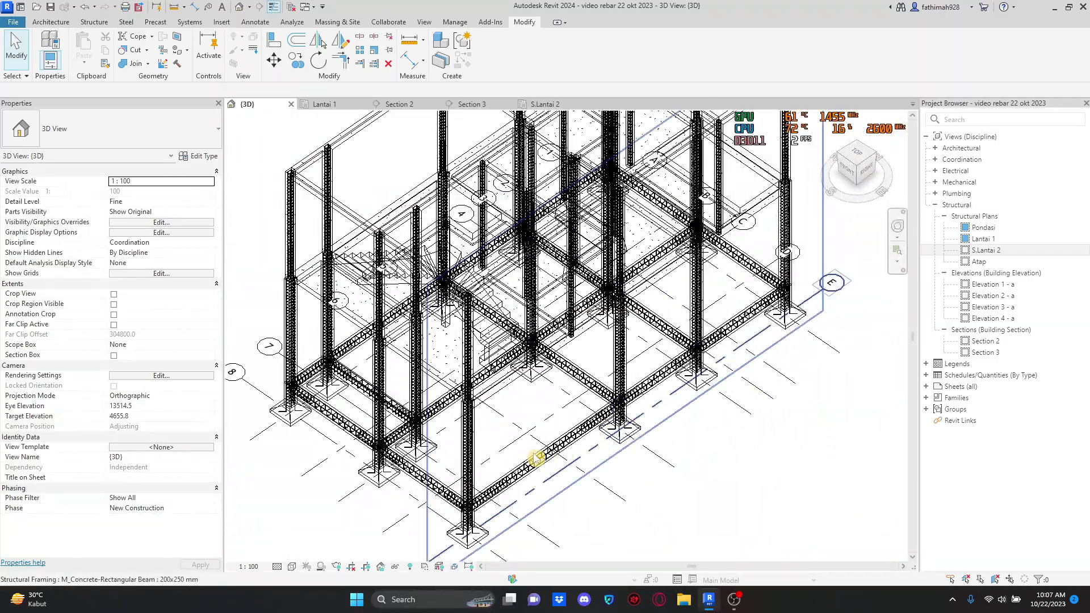
{"action": "scroll", "coordinate": [523, 455], "scroll_direction": "up", "scroll_amount": 3}
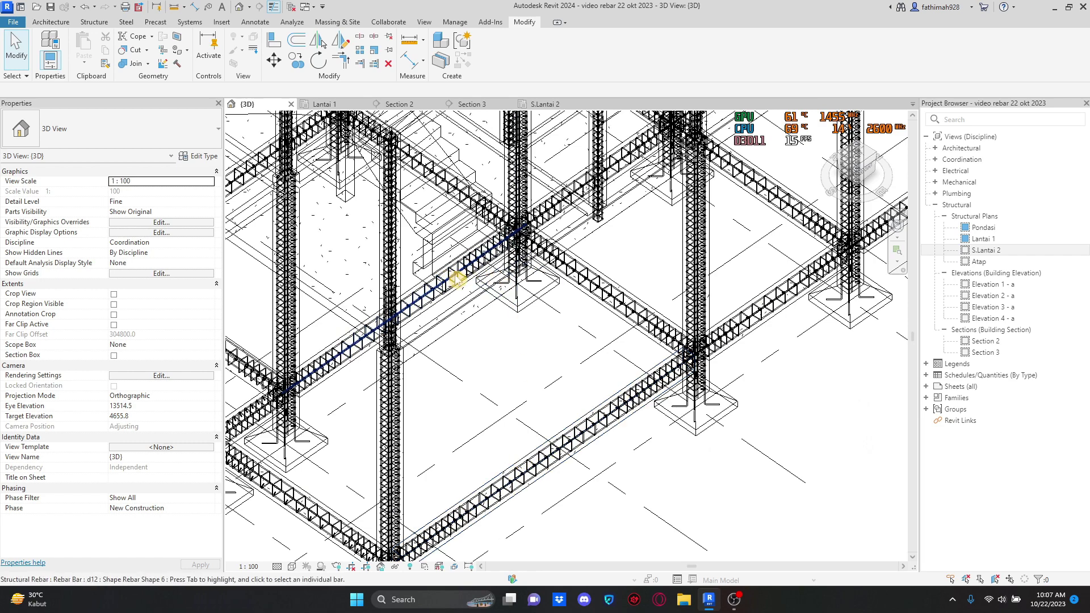
{"action": "scroll", "coordinate": [625, 299], "scroll_direction": "down", "scroll_amount": 1}
{"action": "middle_click_drag", "start_coordinate": [624, 304], "coordinate": [670, 411]}
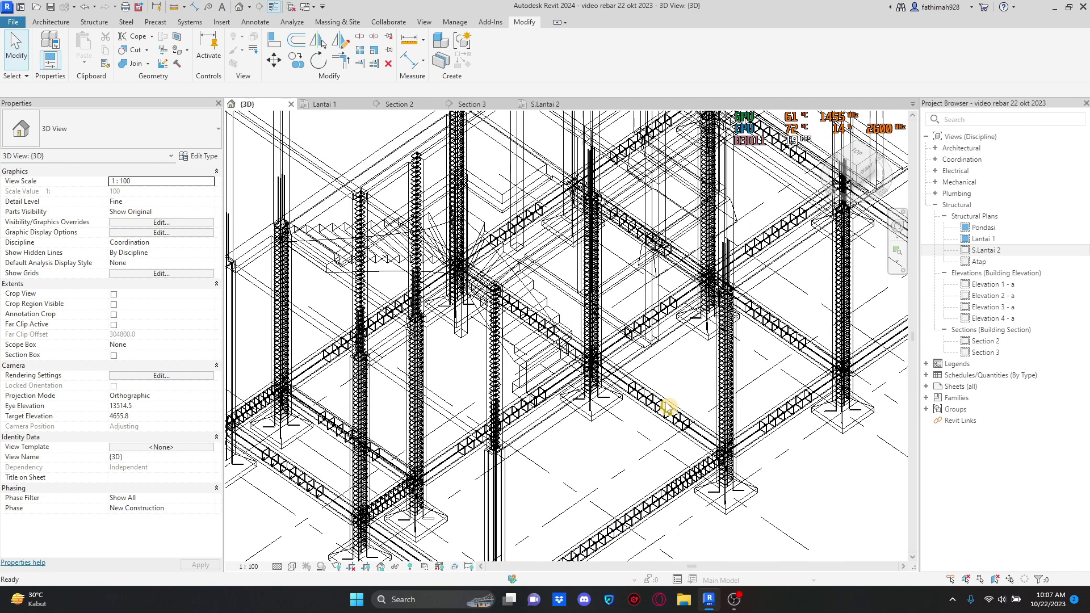
{"action": "scroll", "coordinate": [669, 411], "scroll_direction": "down", "scroll_amount": 2}
{"action": "scroll", "coordinate": [365, 337], "scroll_direction": "up", "scroll_amount": 3}
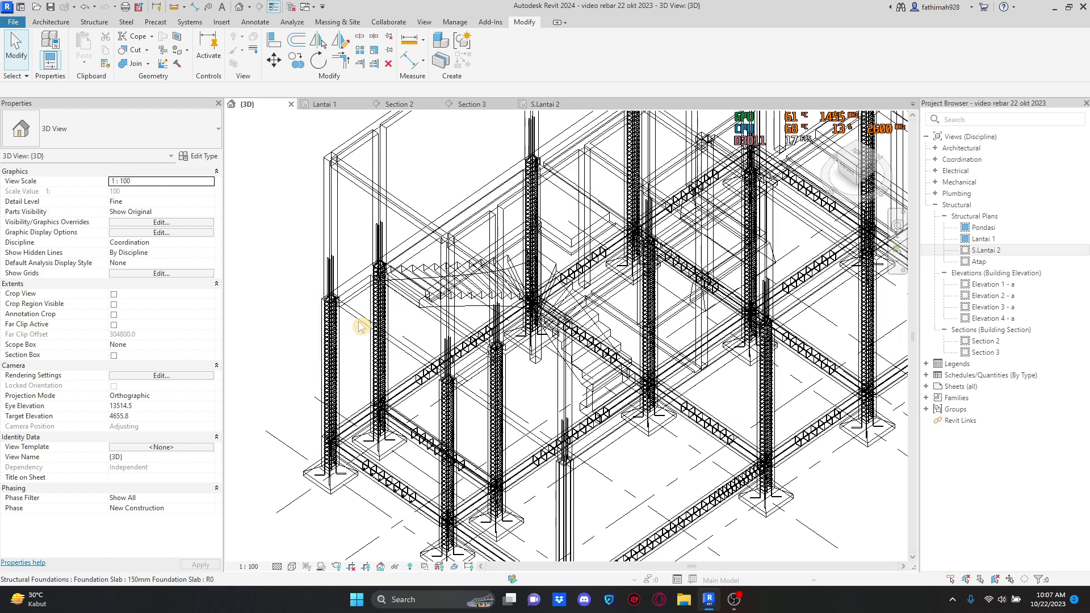
{"action": "middle_click_drag", "start_coordinate": [445, 196], "coordinate": [422, 361]}
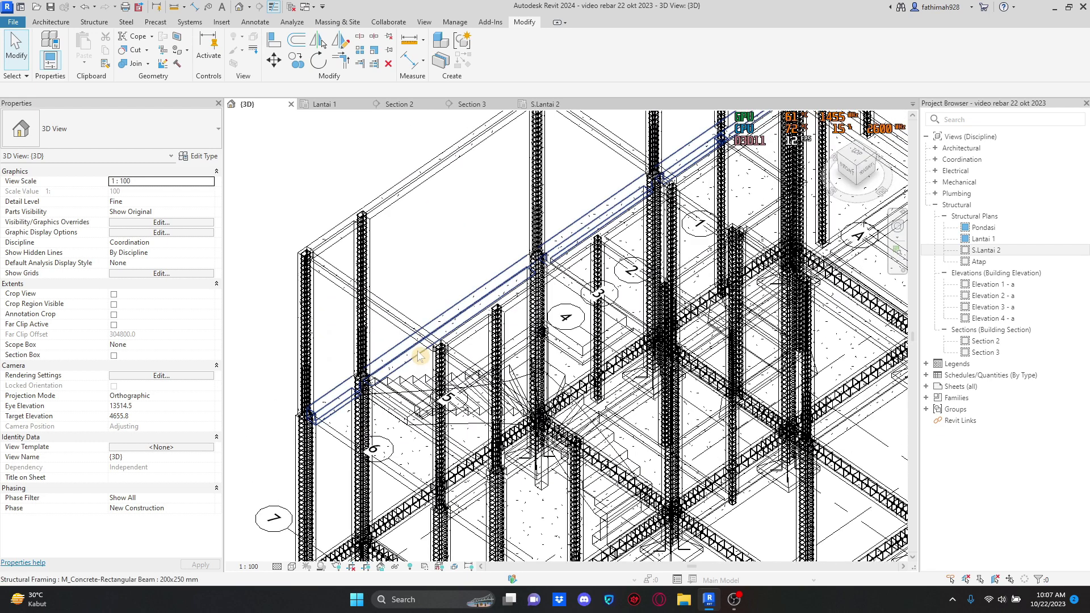
{"action": "scroll", "coordinate": [429, 356], "scroll_direction": "down", "scroll_amount": 2}
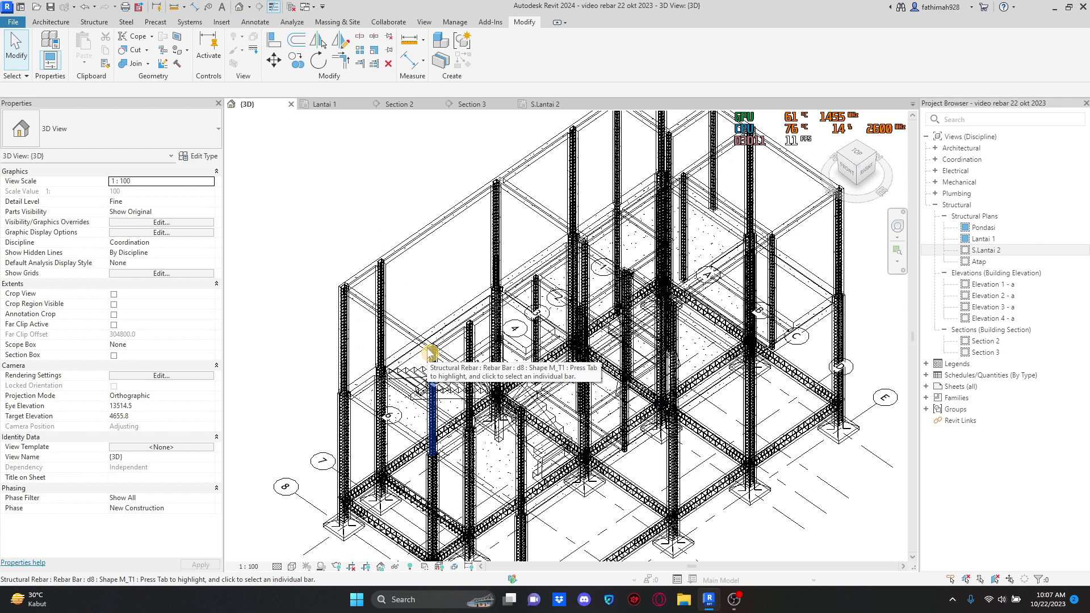
{"action": "middle_click_drag", "start_coordinate": [605, 430], "coordinate": [596, 449], "text": "shift"}
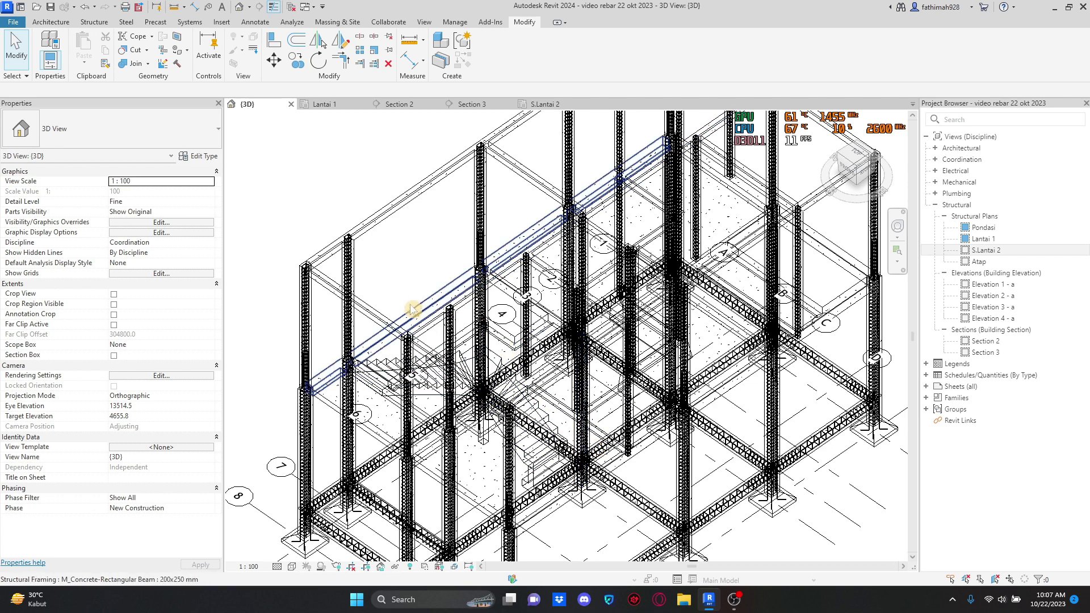
{"action": "scroll", "coordinate": [402, 309], "scroll_direction": "up", "scroll_amount": 3}
{"action": "scroll", "coordinate": [399, 307], "scroll_direction": "down", "scroll_amount": 5}
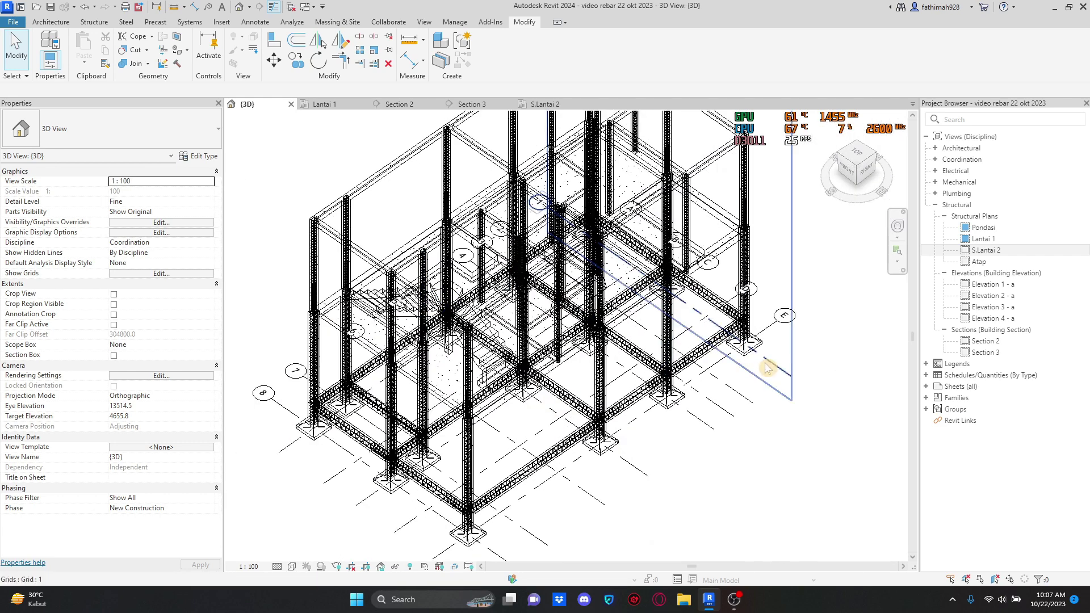
{"action": "scroll", "coordinate": [767, 392], "scroll_direction": "down", "scroll_amount": 3}
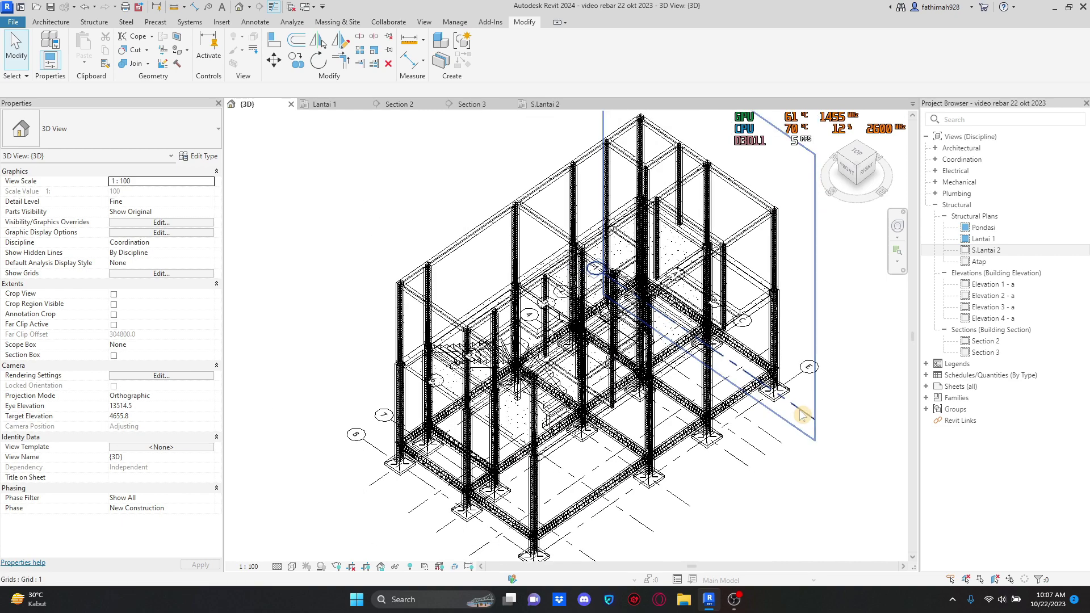